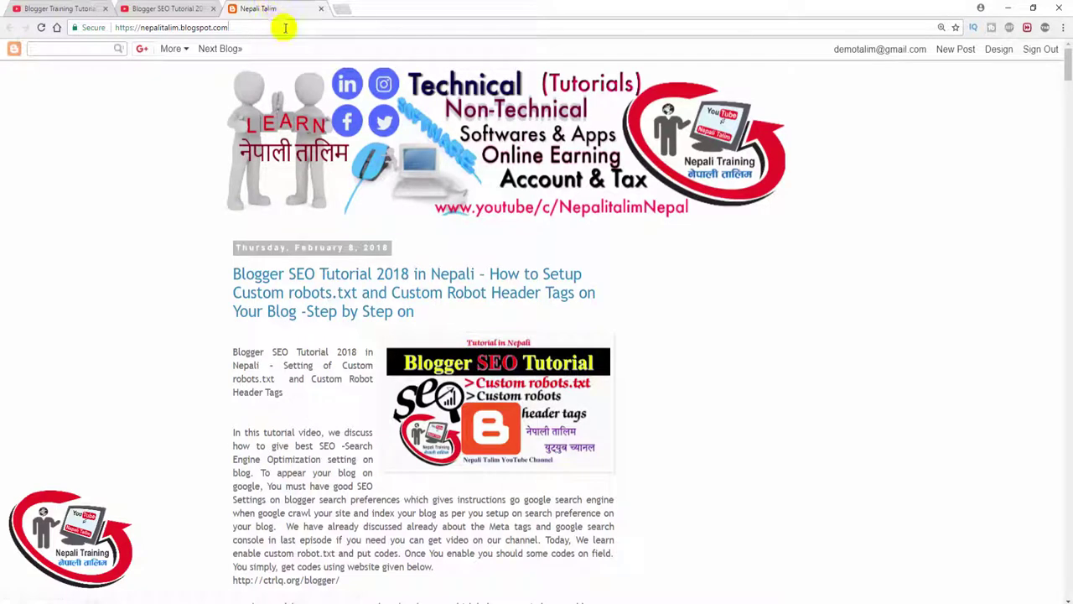
# Step: Open blogger.com and bring up the Backup / Restore options for the blog's theme
pyautogui.write('blo')
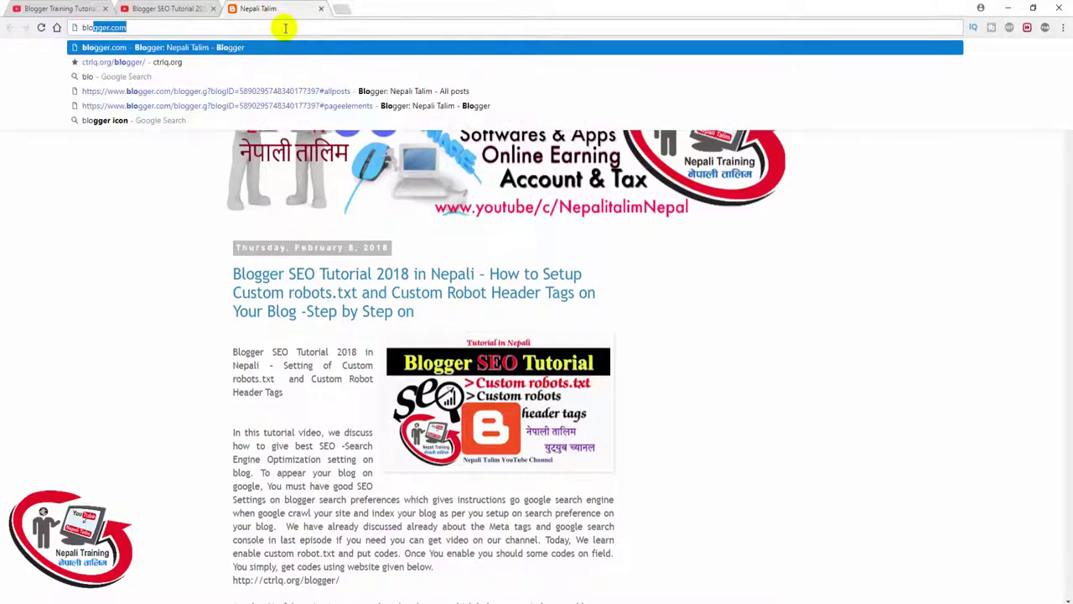
pyautogui.press('Return')
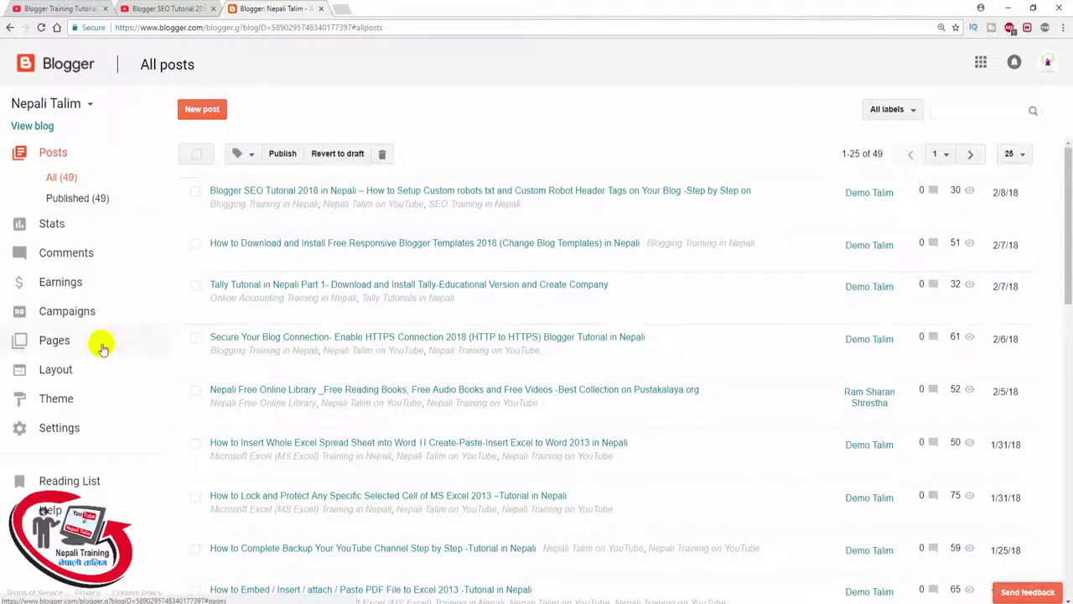
pyautogui.click(56, 399)
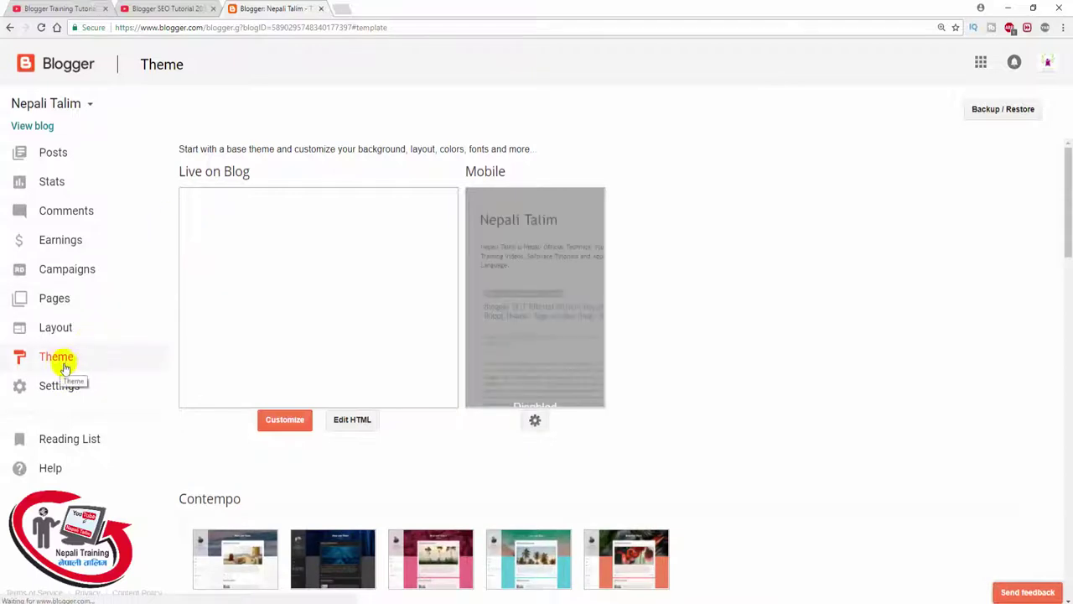
pyautogui.click(992, 113)
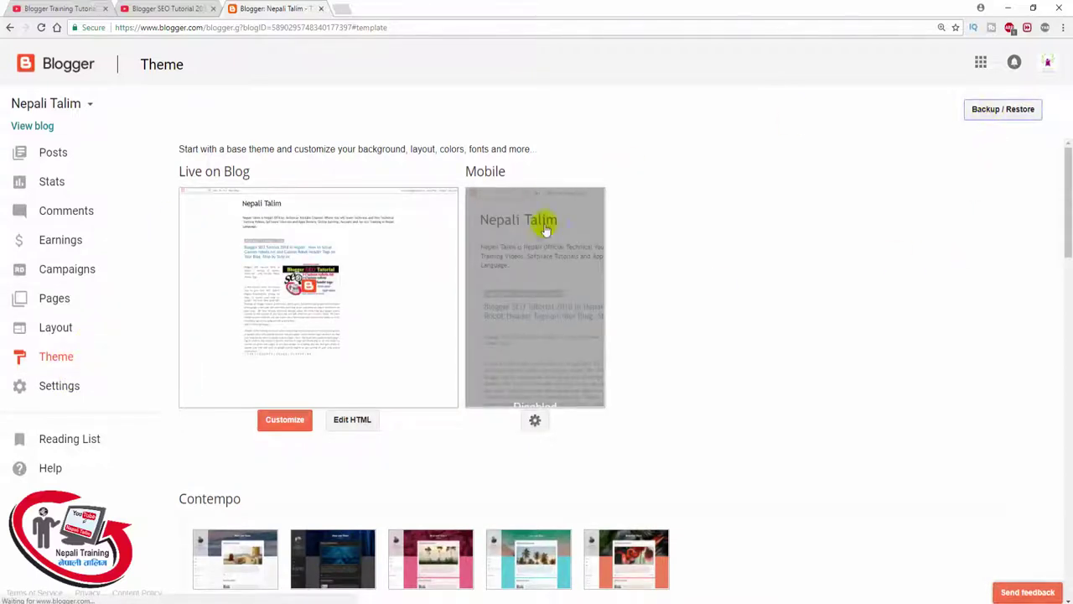
pyautogui.click(984, 112)
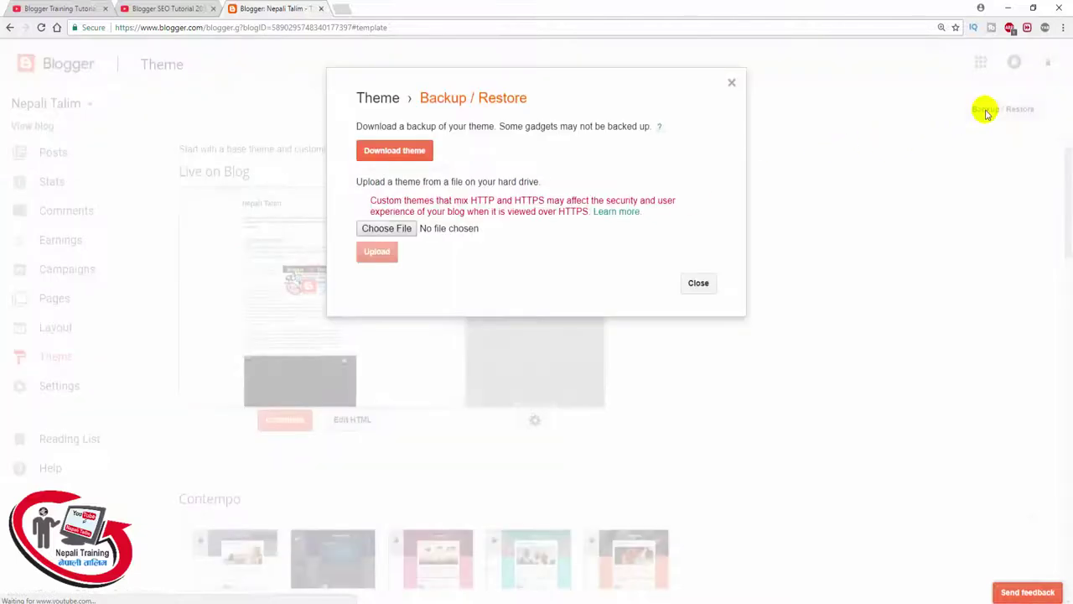
# Step: Upload the theme file Smooth Grid Free Version.xml from the Best 3 Templates folder on the desktop
pyautogui.click(393, 233)
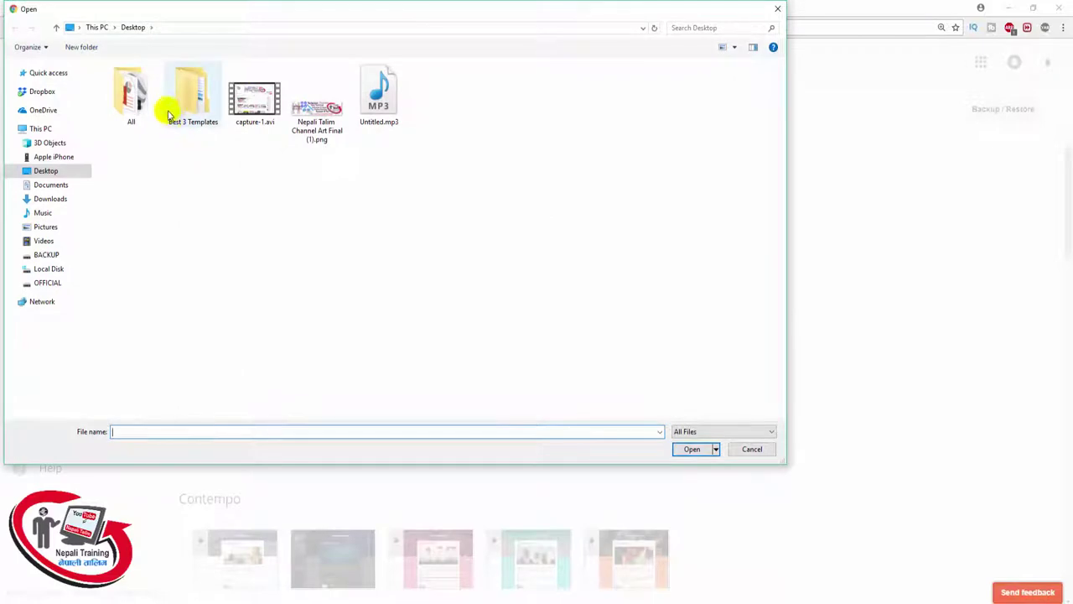
pyautogui.doubleClick(193, 105)
pyautogui.doubleClick(147, 82)
pyautogui.doubleClick(149, 84)
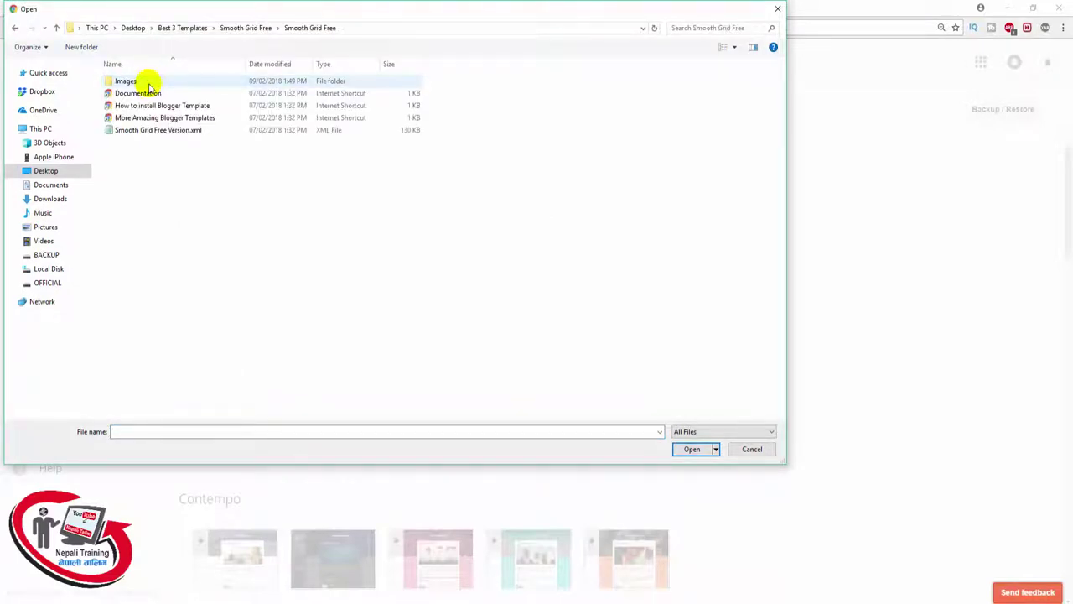
pyautogui.doubleClick(171, 130)
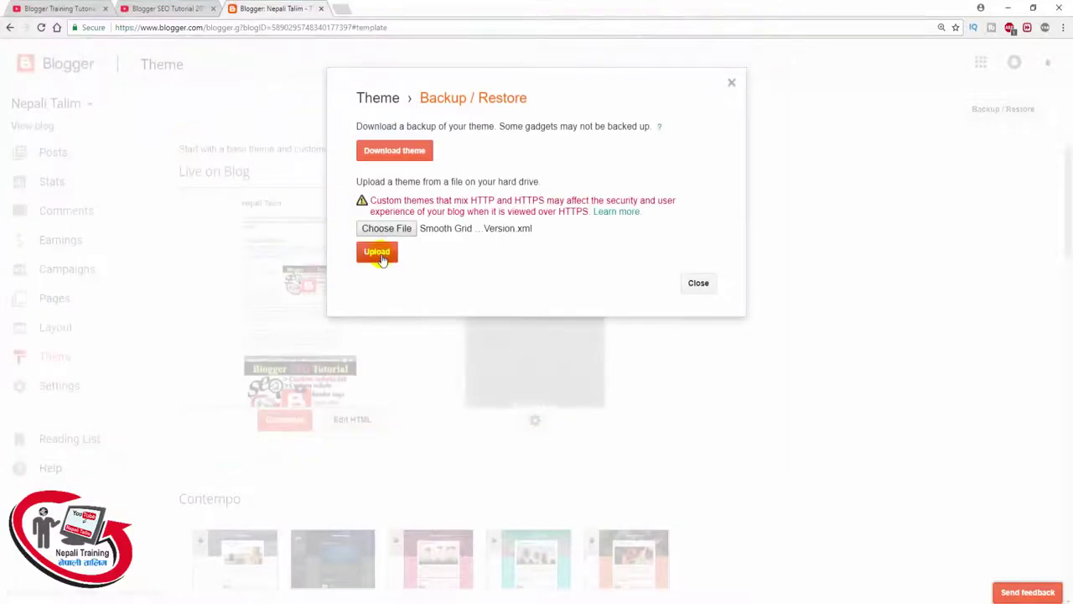
pyautogui.click(378, 253)
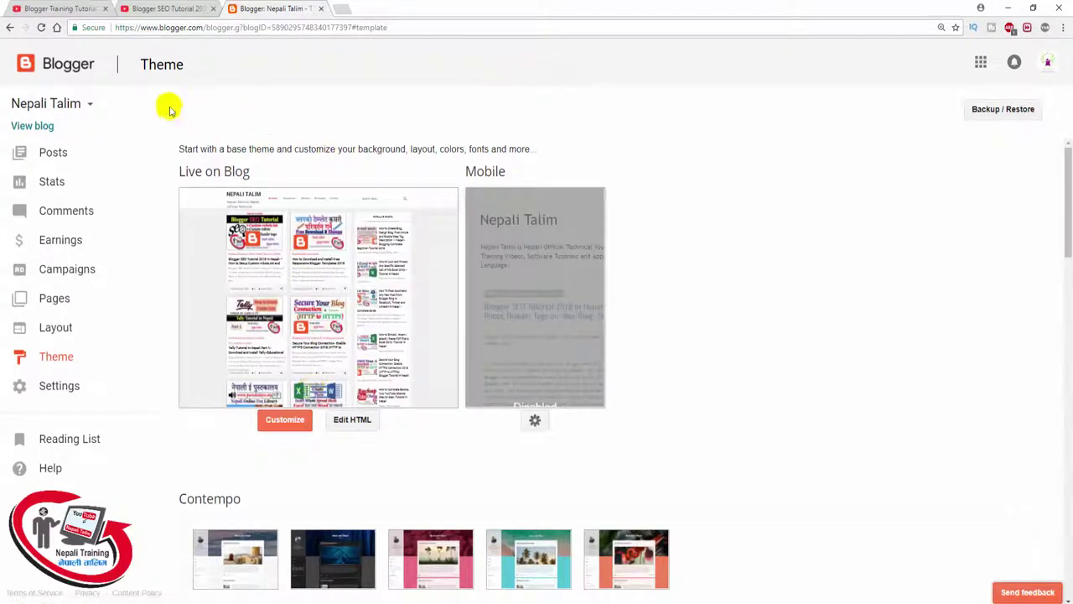
# Step: View the live blog and examine how its home page, sidebar and footer look with the uploaded theme
pyautogui.click(31, 125)
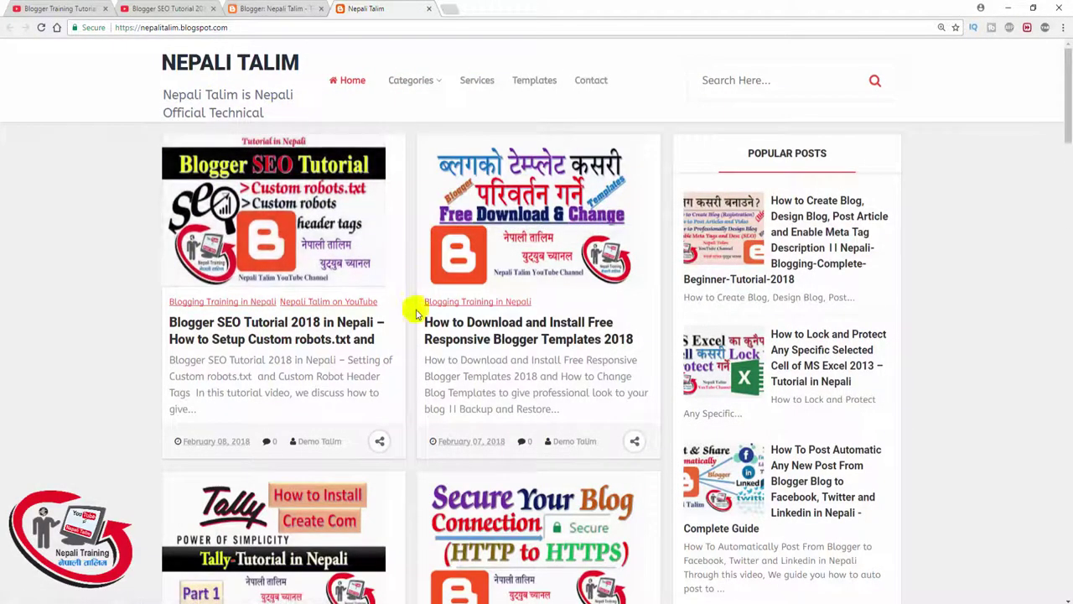
pyautogui.scroll(-15, 521, 391)
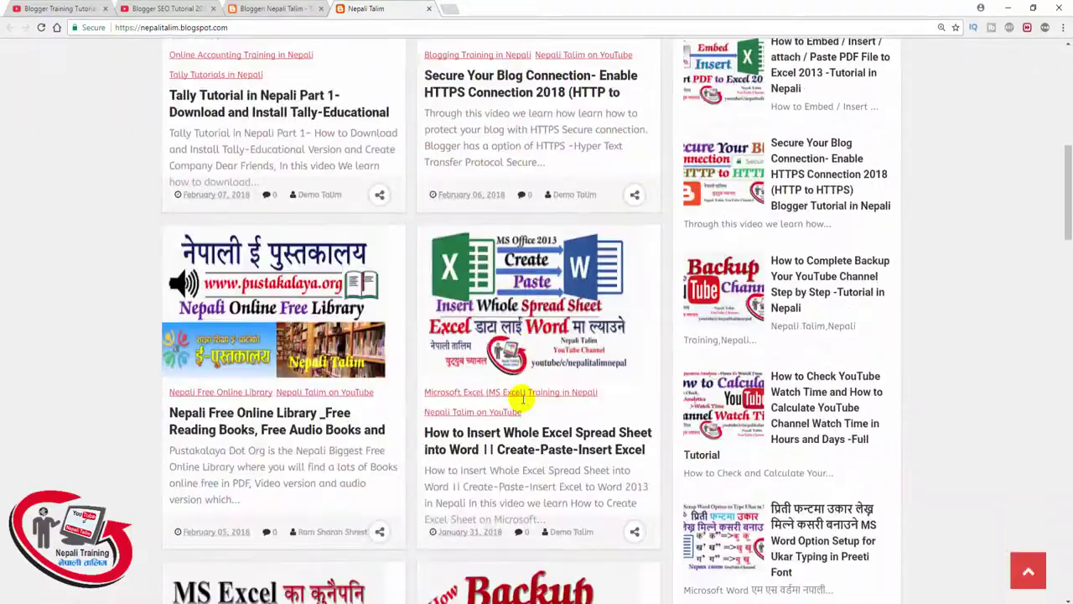
pyautogui.scroll(-6, 521, 403)
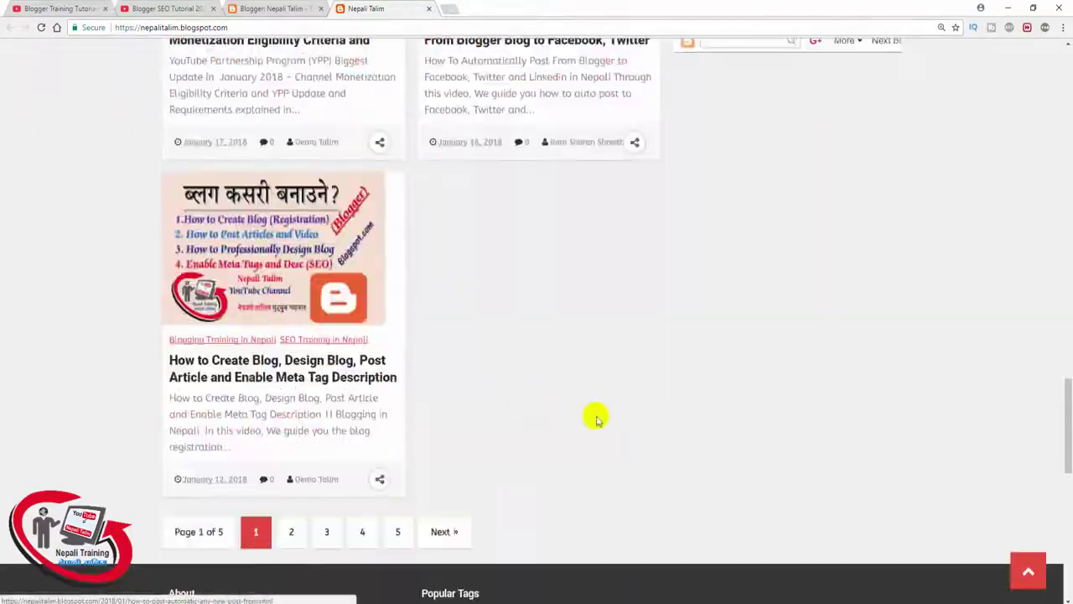
pyautogui.scroll(8, 592, 444)
pyautogui.scroll(15, 593, 450)
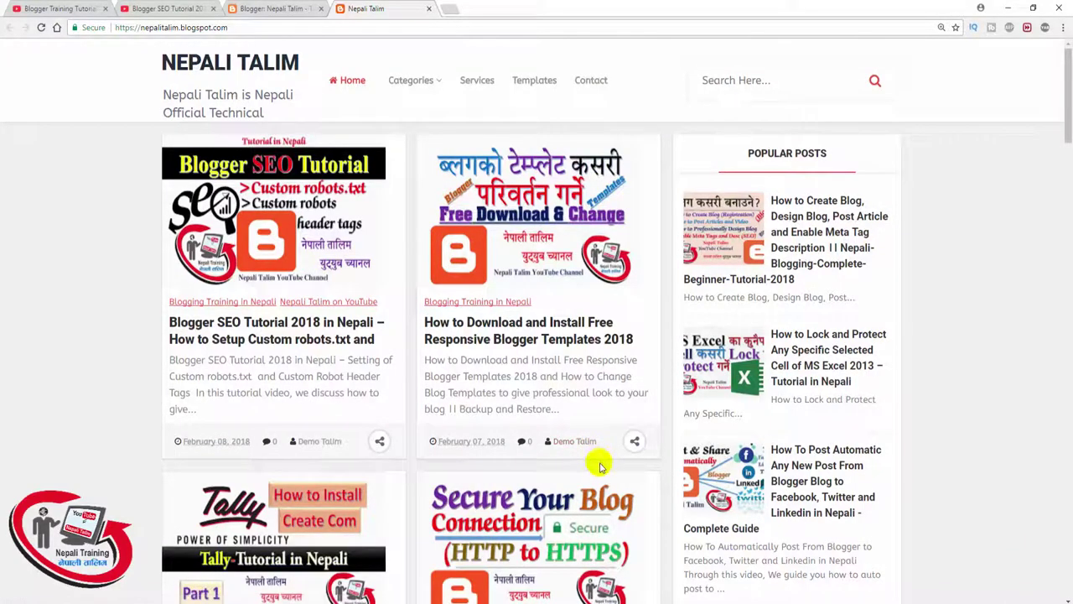
pyautogui.scroll(-7, 594, 456)
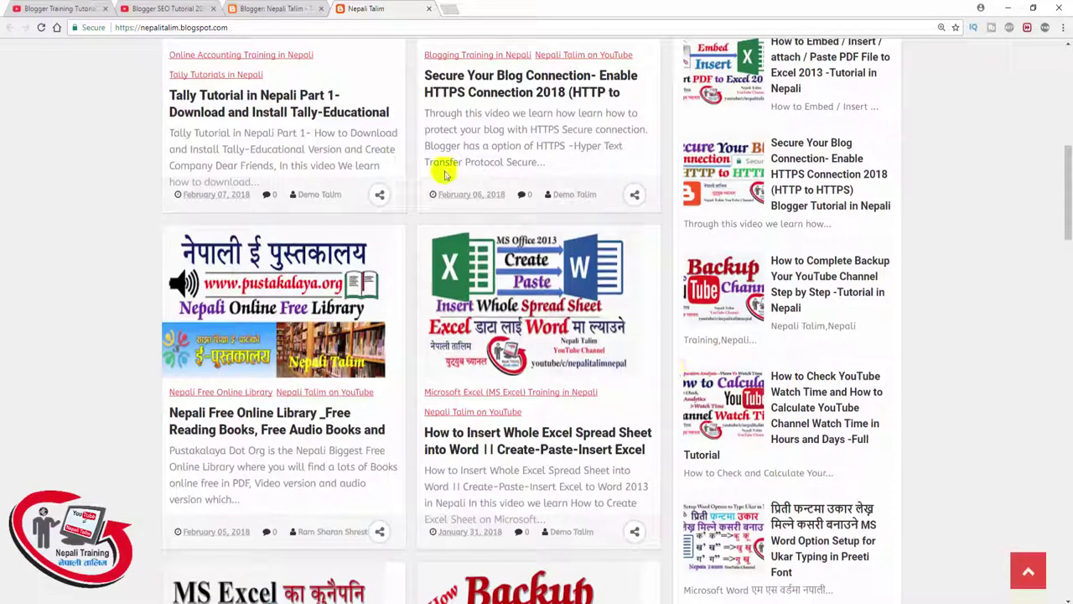
# Step: Check the labels assigned to the Blogger SEO Tutorial 2018 post, then close it without saving
pyautogui.click(293, 7)
pyautogui.click(57, 152)
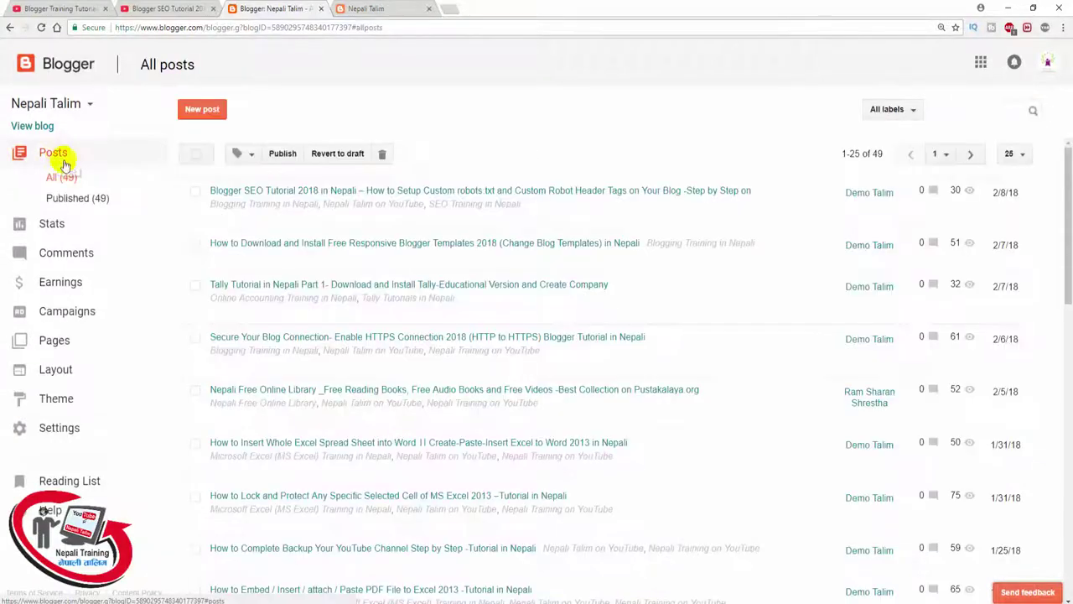
pyautogui.click(218, 219)
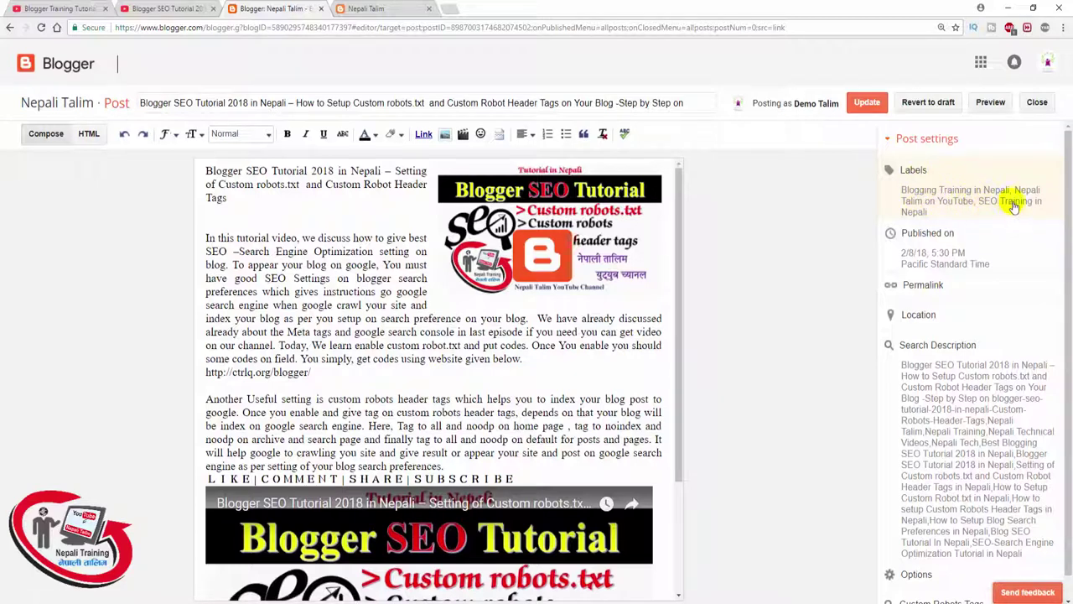
pyautogui.click(977, 190)
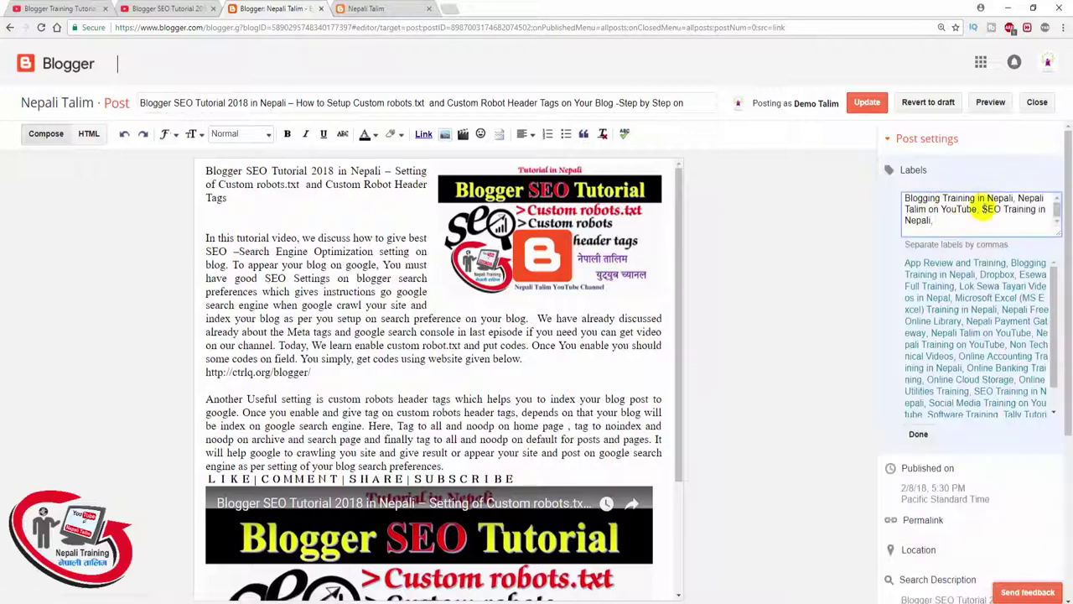
pyautogui.click(918, 434)
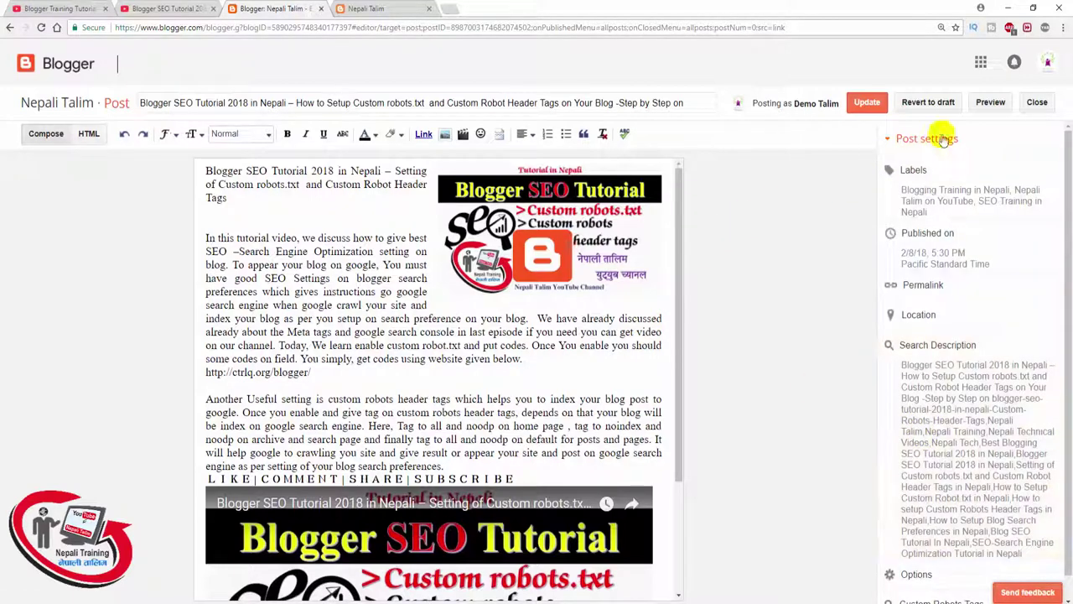
pyautogui.click(1040, 108)
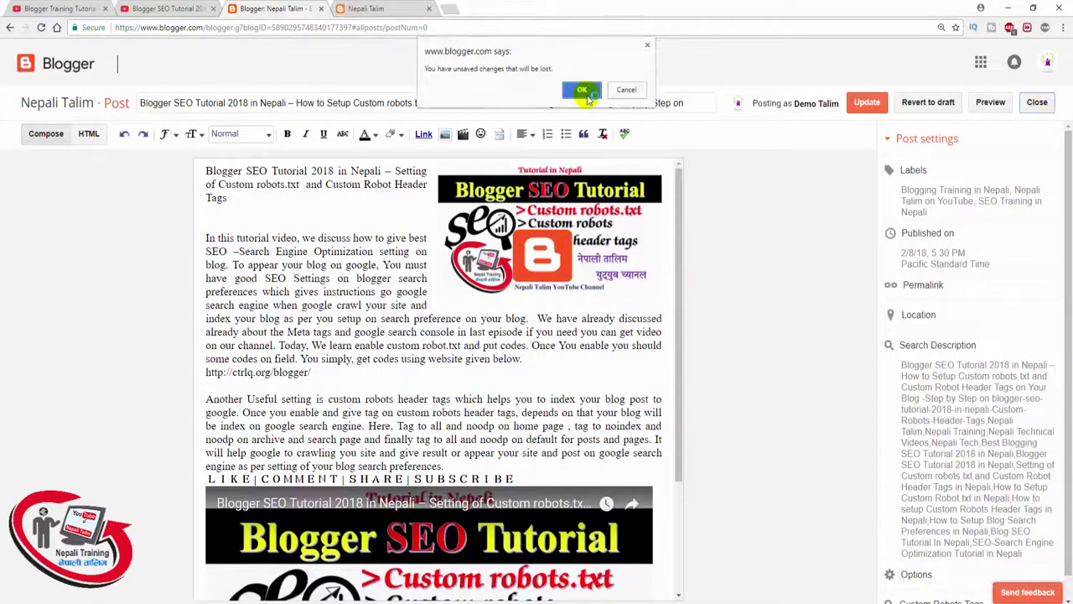
pyautogui.click(582, 90)
# Step: Examine the Labels Cloud section in the live blog's sidebar
pyautogui.click(419, 9)
pyautogui.scroll(-5, 872, 336)
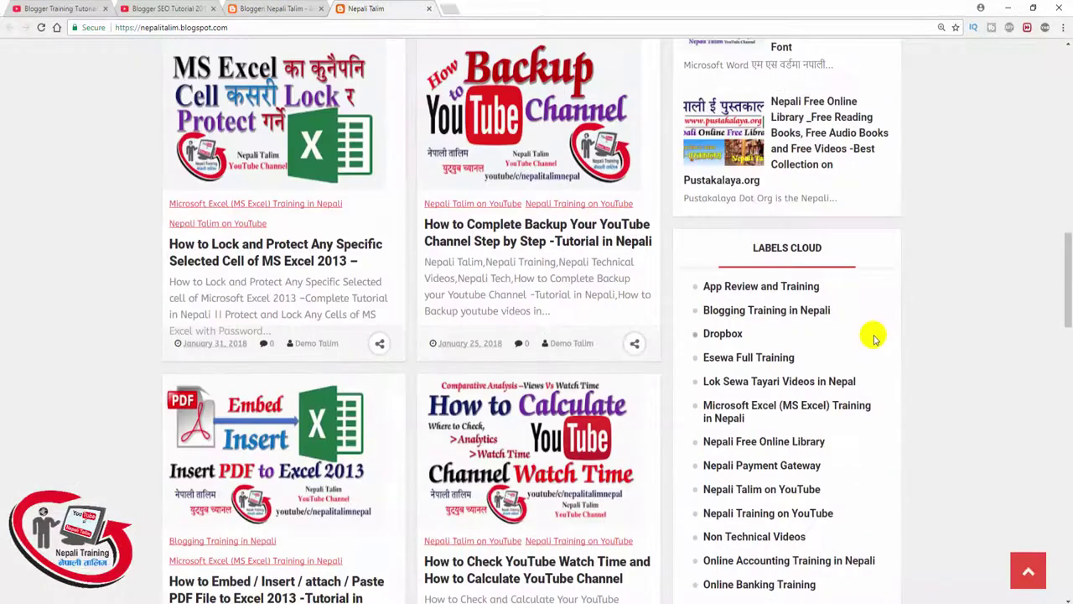
pyautogui.moveTo(839, 249); pyautogui.dragTo(747, 254)
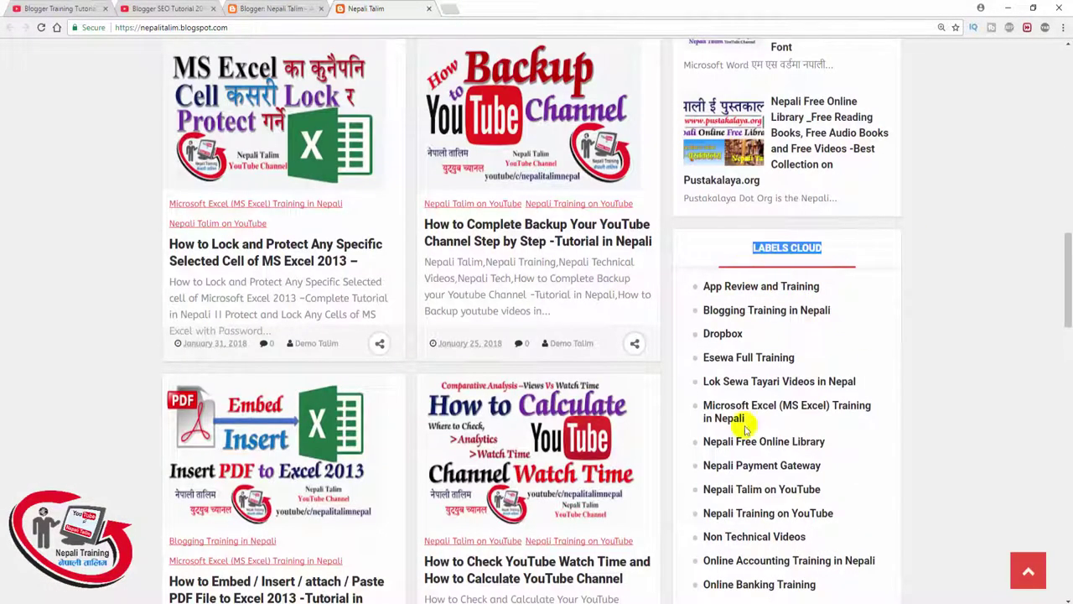
# Step: Add a Labels gadget to the first column of the Footer Wrapper in the blog's layout
pyautogui.click(276, 8)
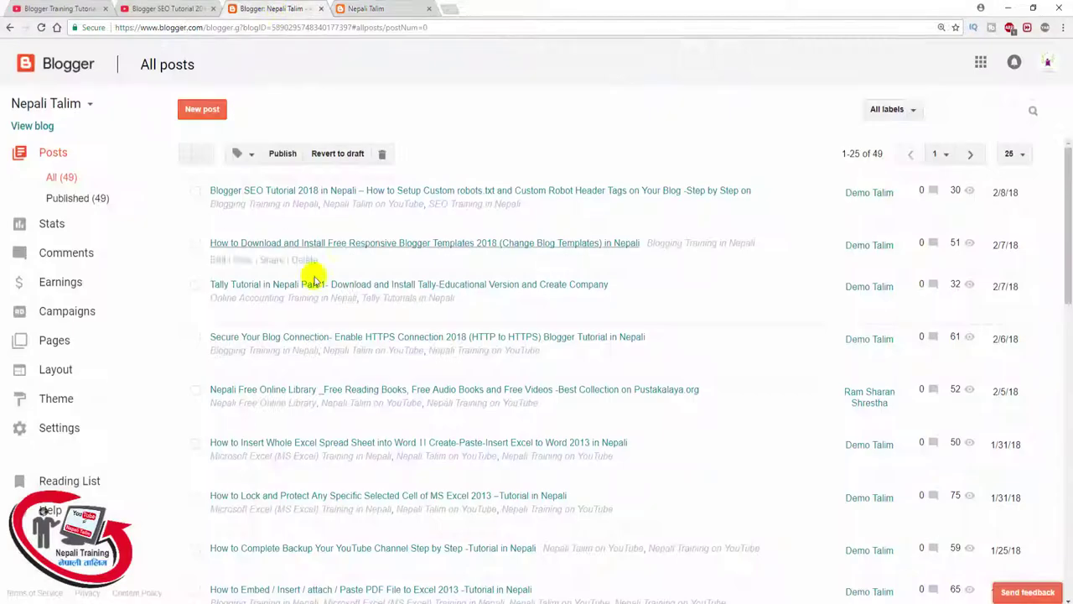
pyautogui.click(74, 374)
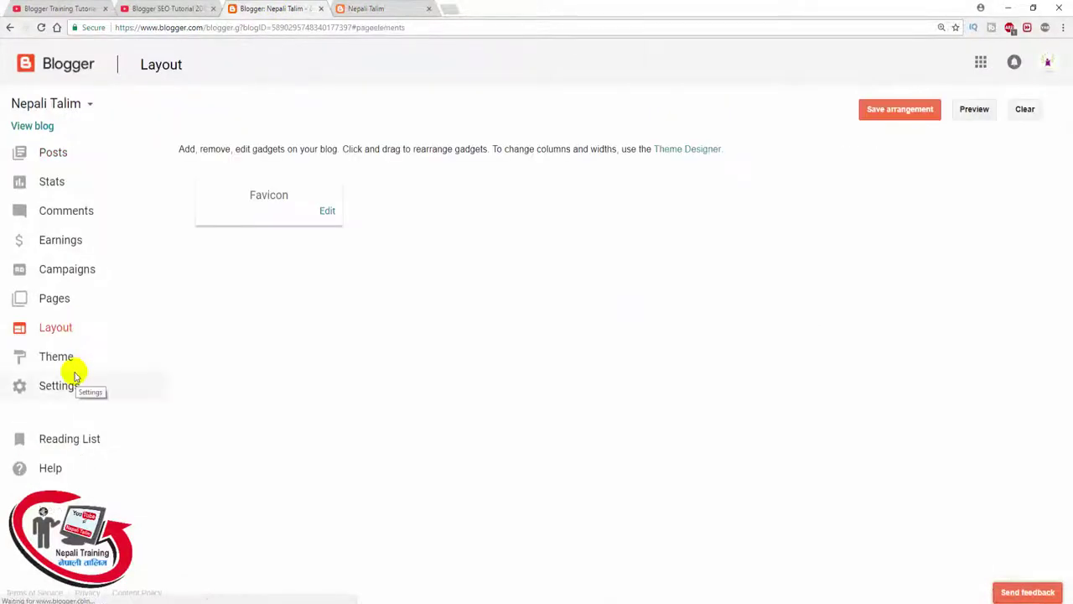
pyautogui.scroll(-6, 328, 332)
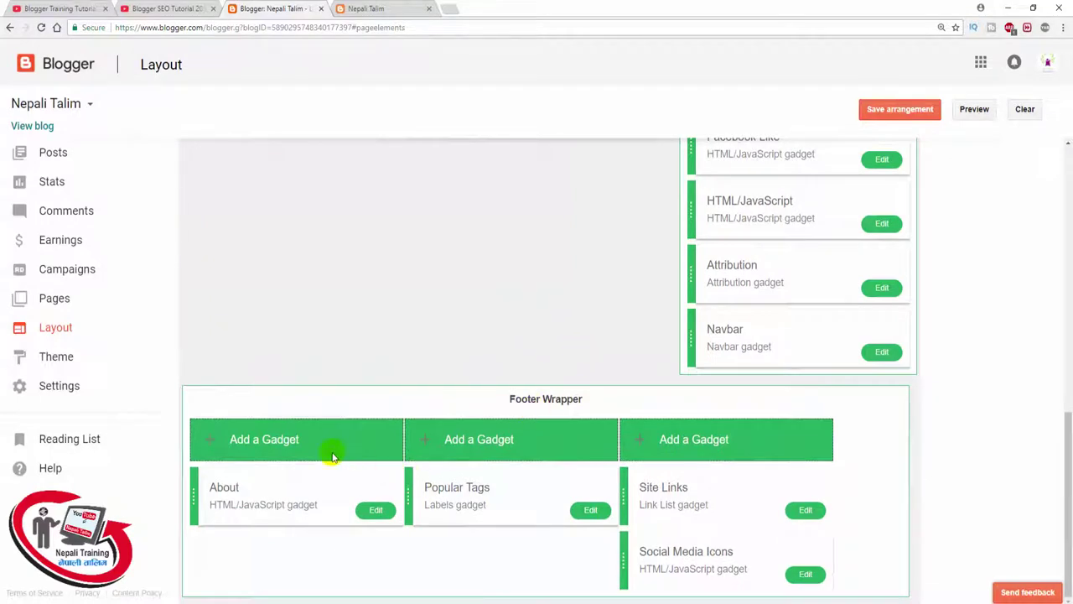
pyautogui.click(273, 442)
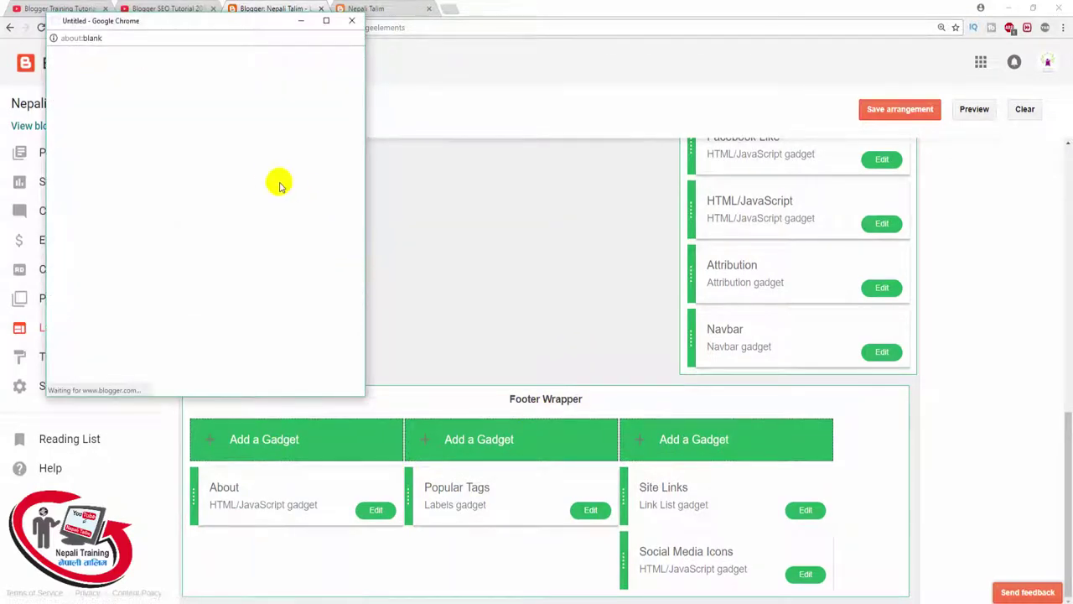
pyautogui.scroll(-5, 270, 185)
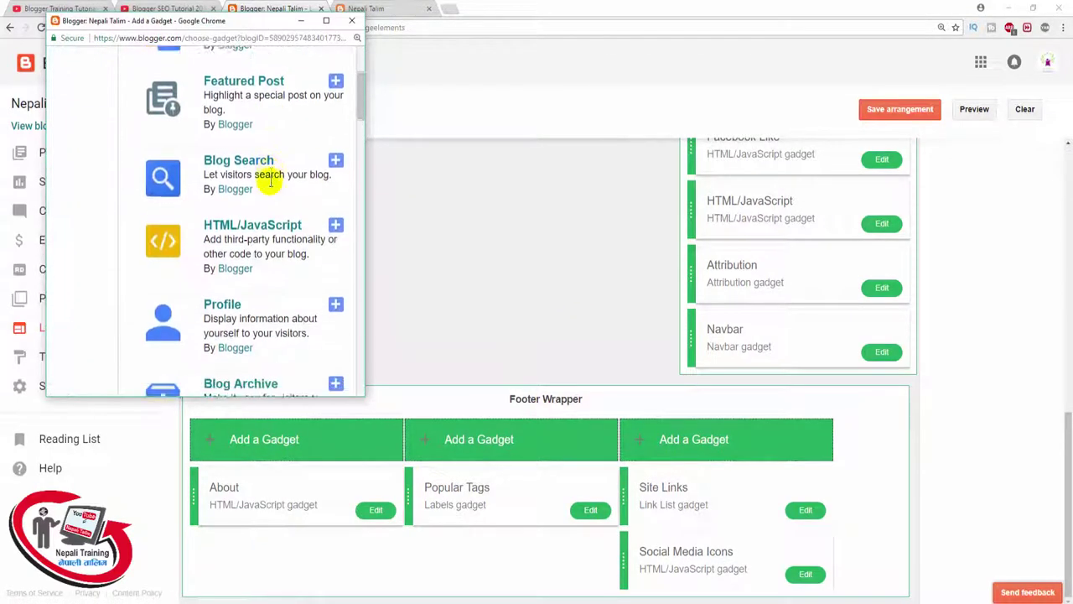
pyautogui.scroll(-1, 268, 201)
pyautogui.scroll(5, 243, 218)
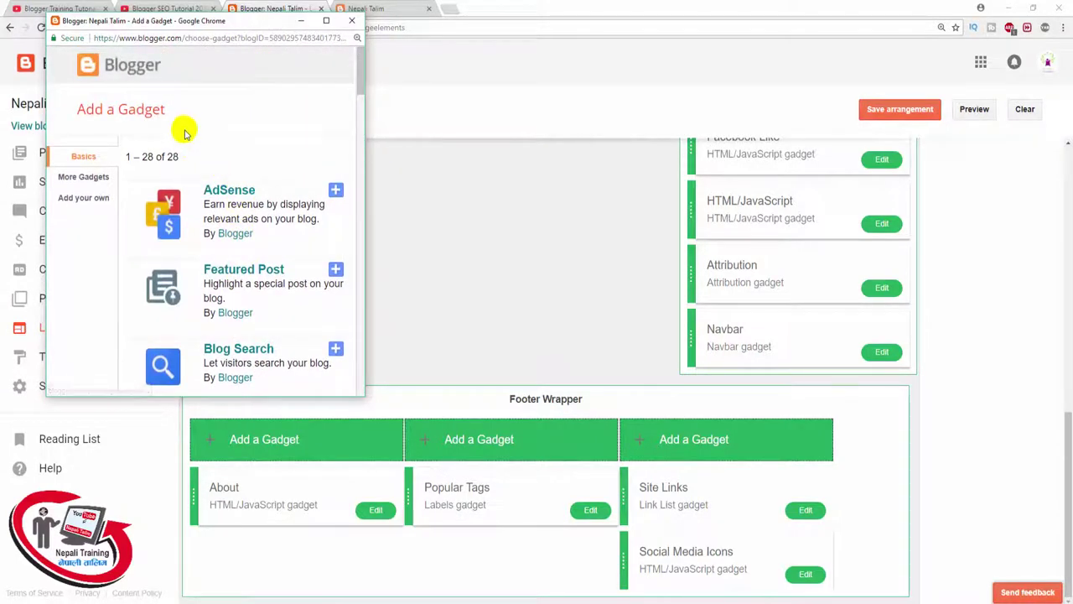
pyautogui.scroll(-4, 251, 218)
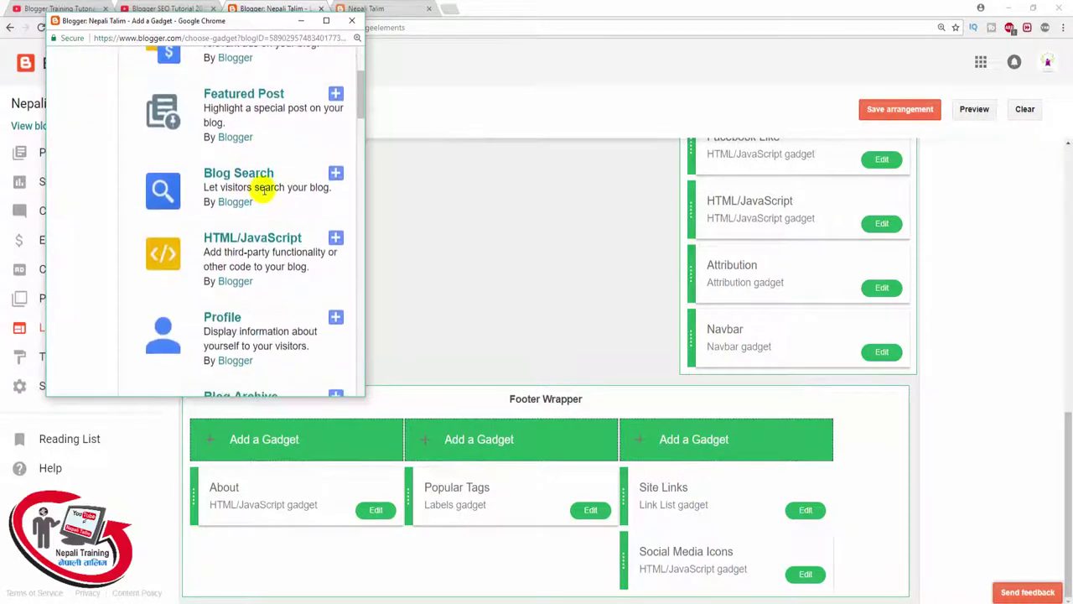
pyautogui.scroll(-5, 263, 190)
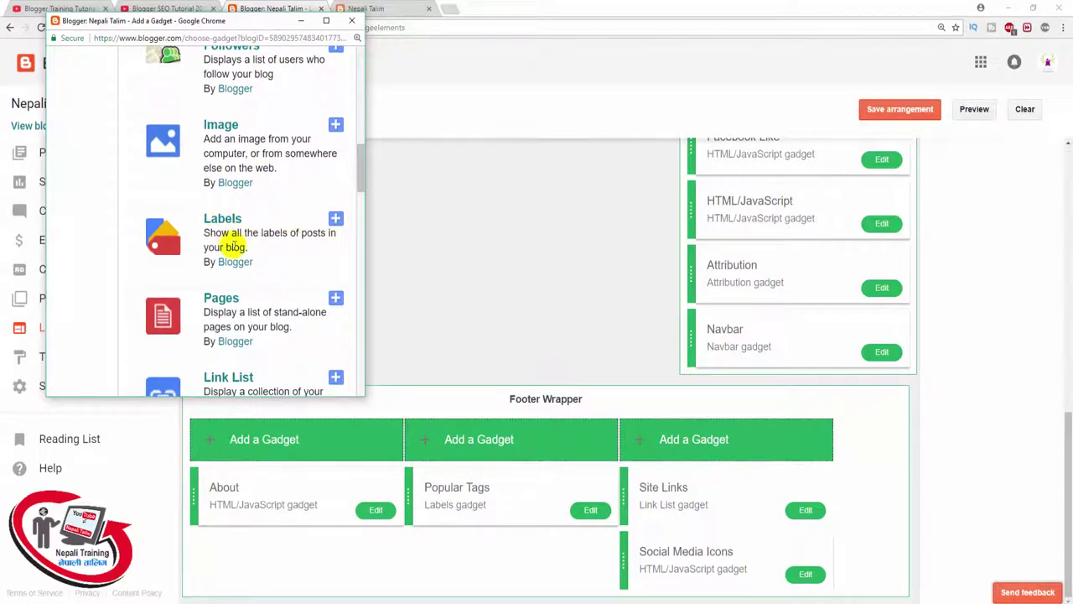
pyautogui.click(335, 221)
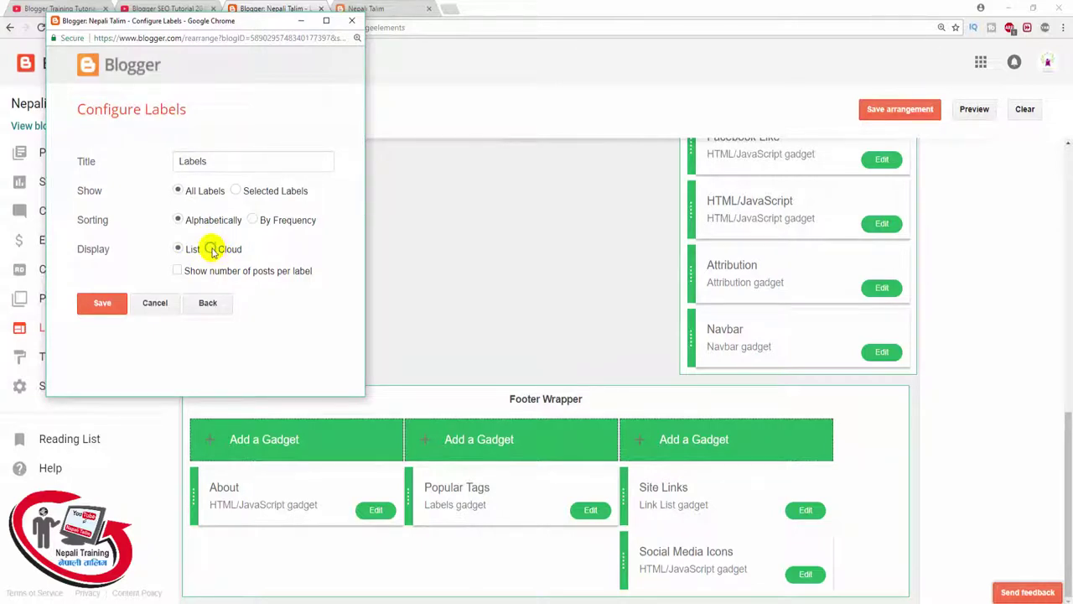
# Step: Set the Labels gadget to Cloud display, toggle its posts-per-label option, and save the gadget and layout arrangement
pyautogui.click(177, 271)
pyautogui.click(101, 309)
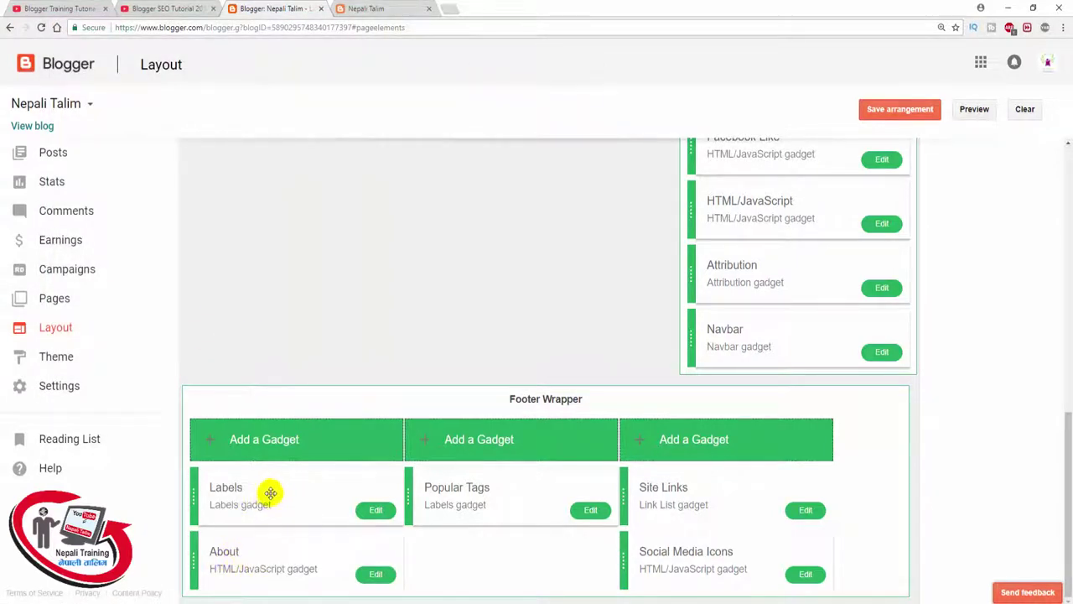
pyautogui.click(899, 112)
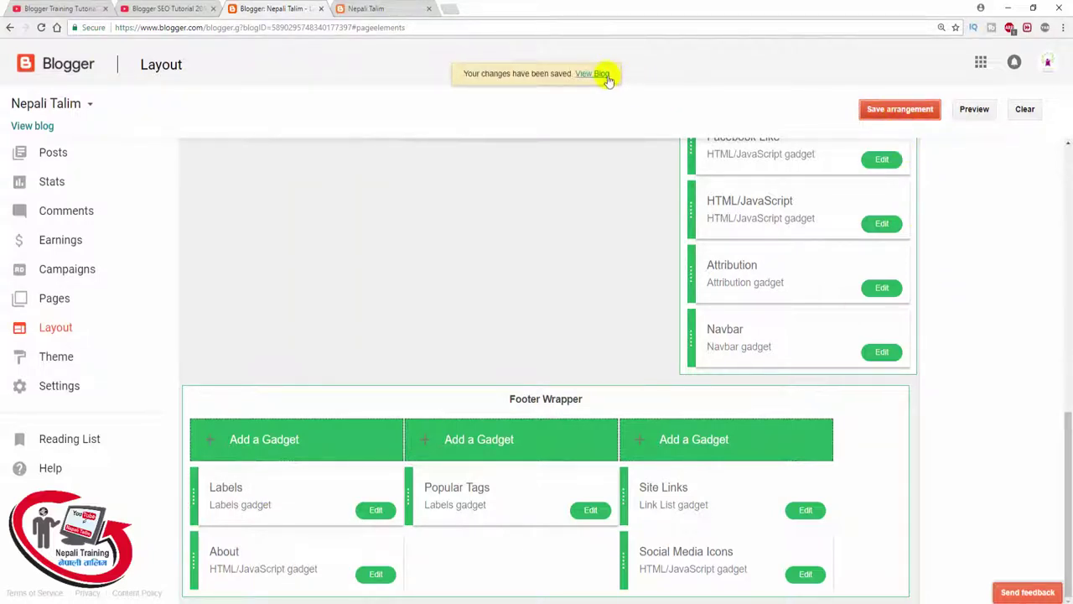
# Step: View the live blog again, close the duplicate tab, and inspect the labels in the footer
pyautogui.click(604, 73)
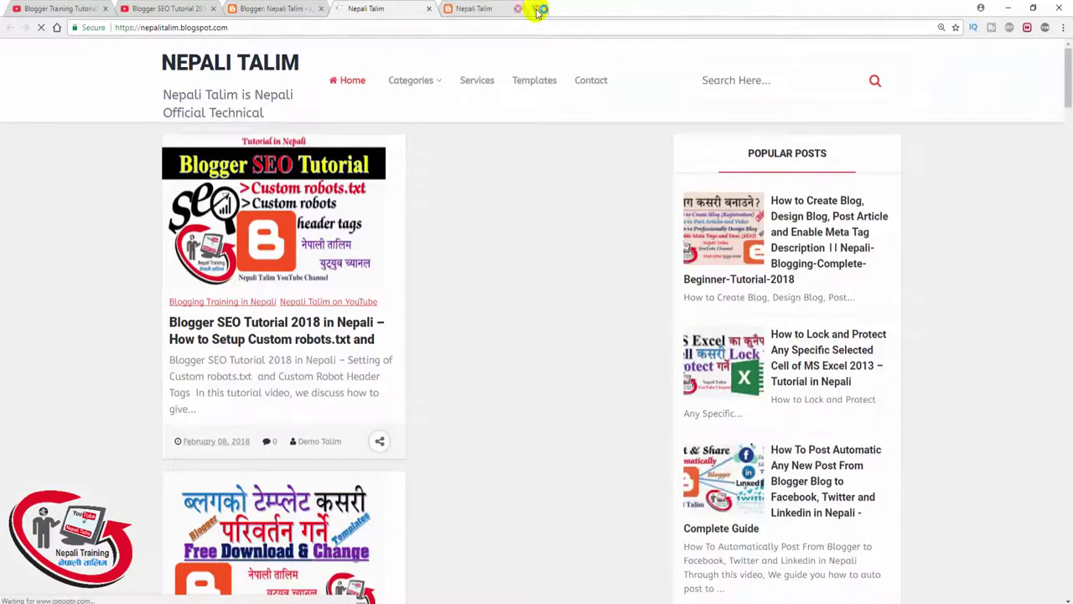
pyautogui.click(538, 10)
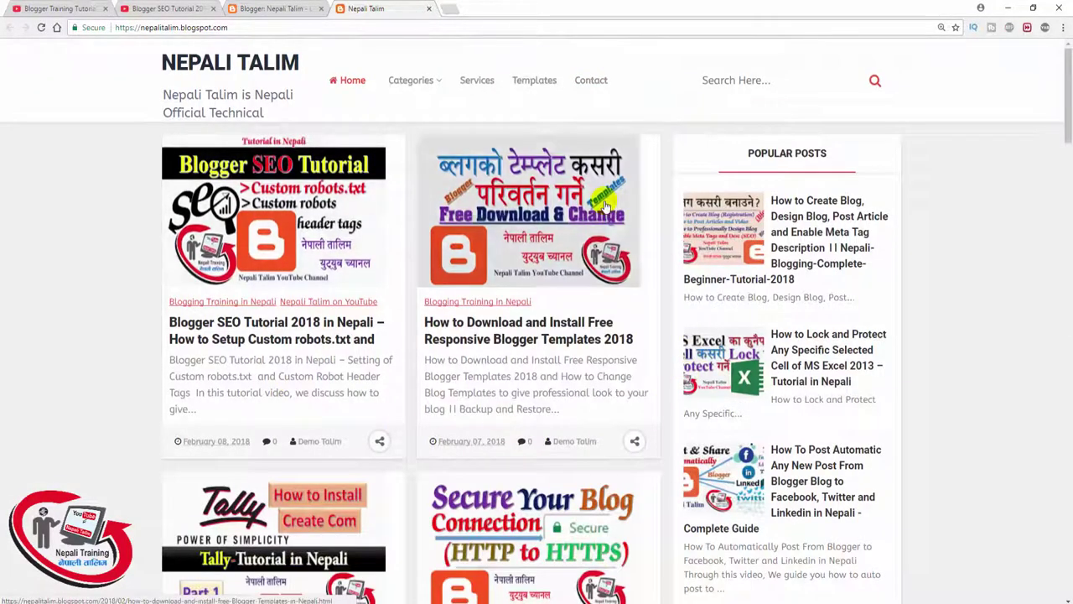
pyautogui.scroll(-12, 646, 226)
pyautogui.scroll(-15, 625, 281)
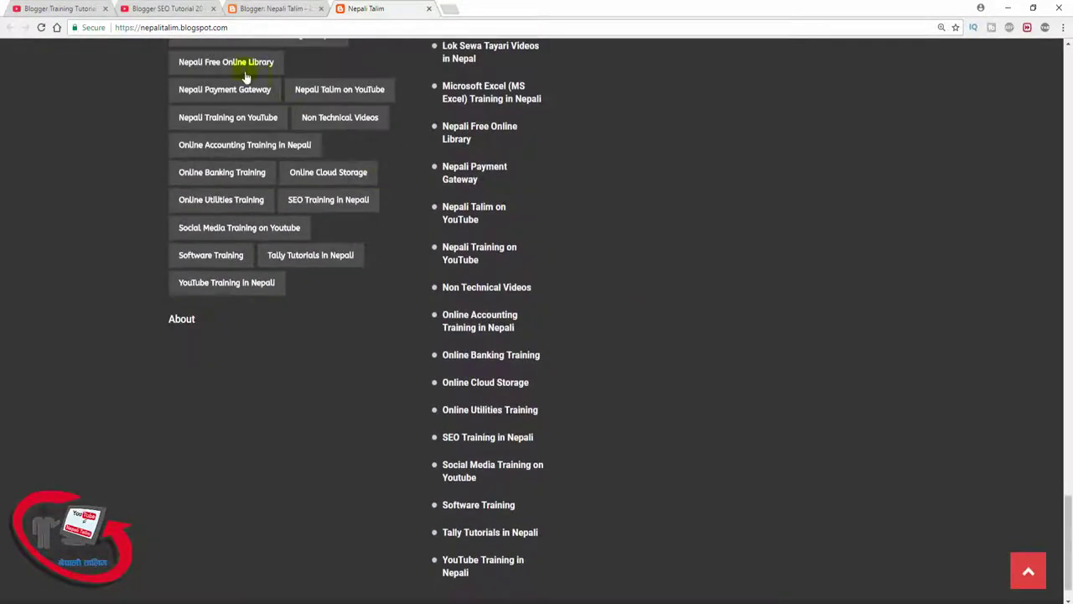
# Step: Open the Blogging Training in Nepali label from the live blog's footer and look through its posts
pyautogui.scroll(4, 181, 154)
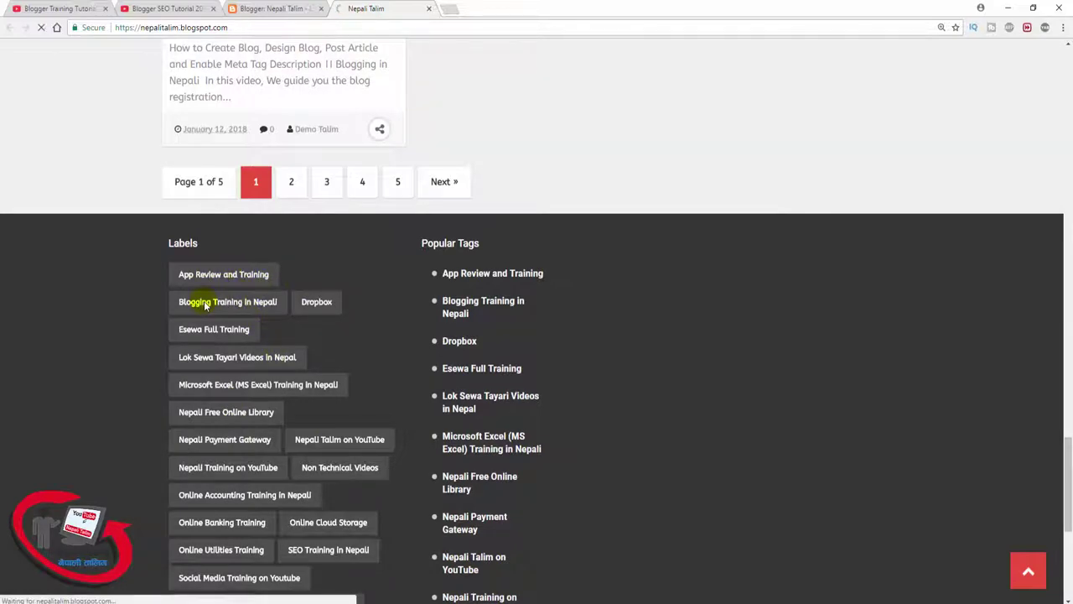
pyautogui.scroll(-7, 399, 263)
pyautogui.scroll(-15, 398, 263)
pyautogui.scroll(10, 402, 342)
pyautogui.scroll(10, 438, 328)
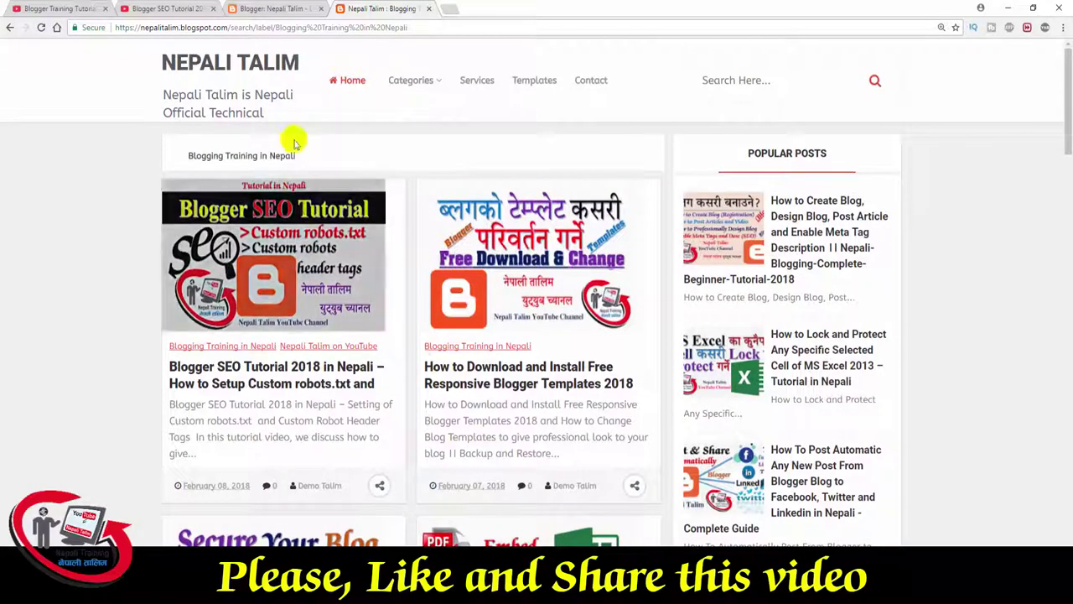
# Step: Return to the Blogger dashboard and examine the layout's Header, Responsive Ad Slot, Main Blog and Sidebar sections
pyautogui.click(275, 10)
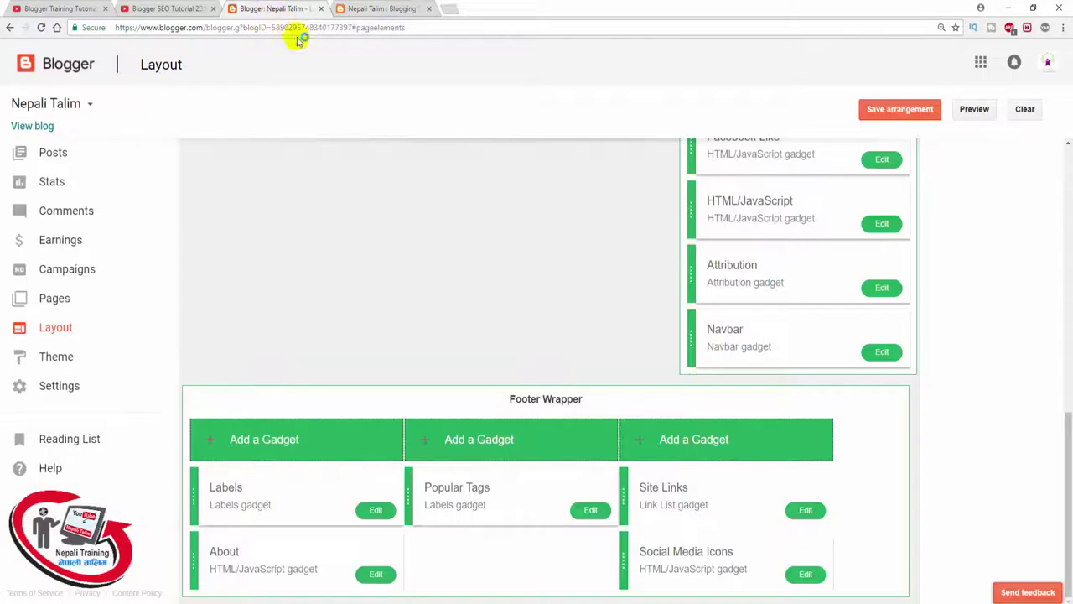
pyautogui.scroll(5, 343, 175)
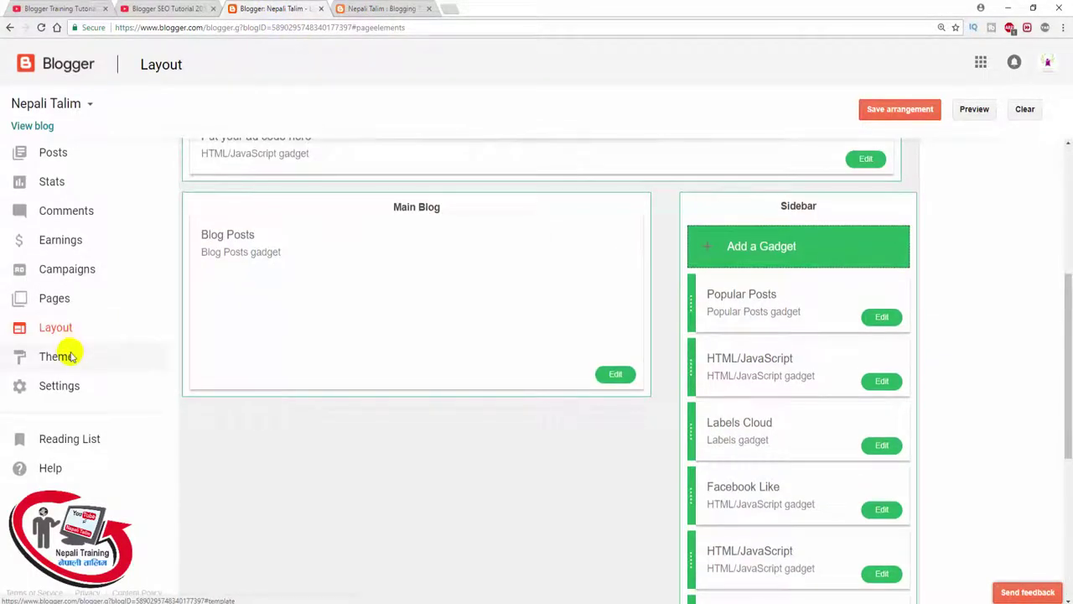
pyautogui.click(59, 357)
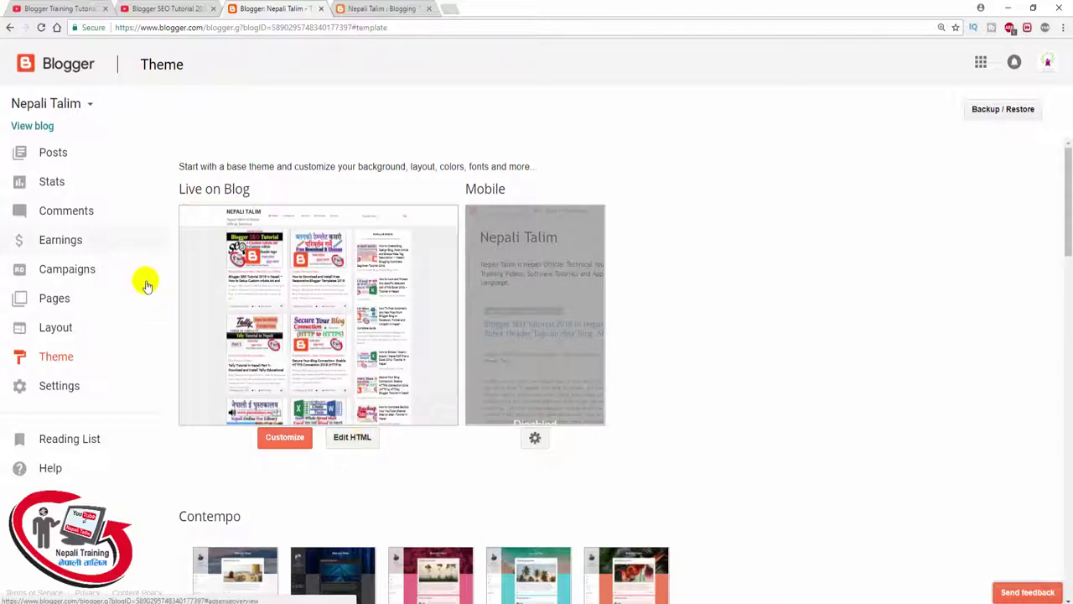
pyautogui.click(71, 332)
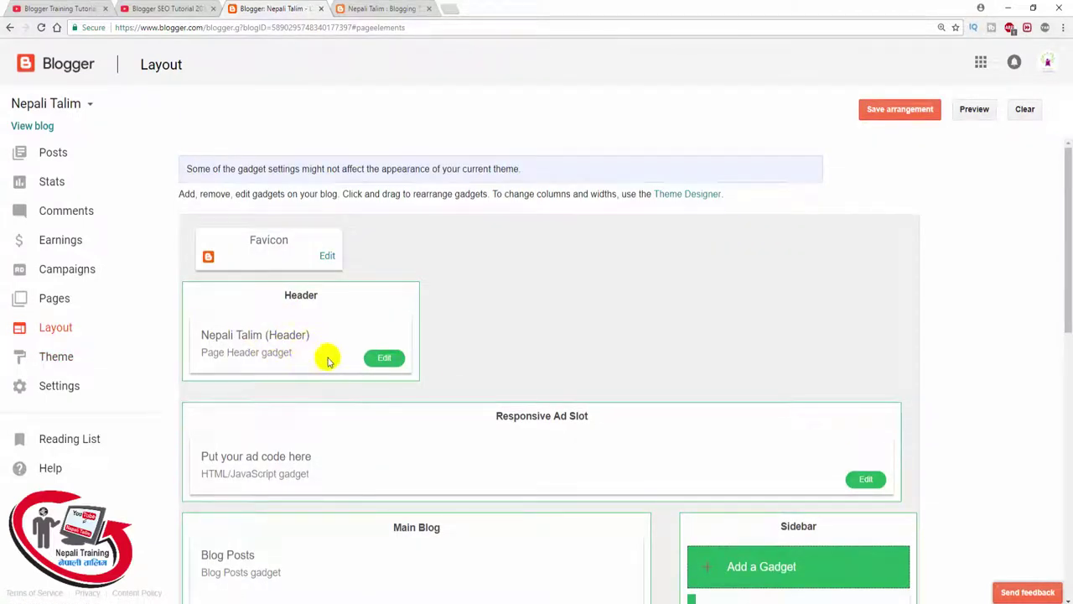
pyautogui.scroll(-3, 402, 347)
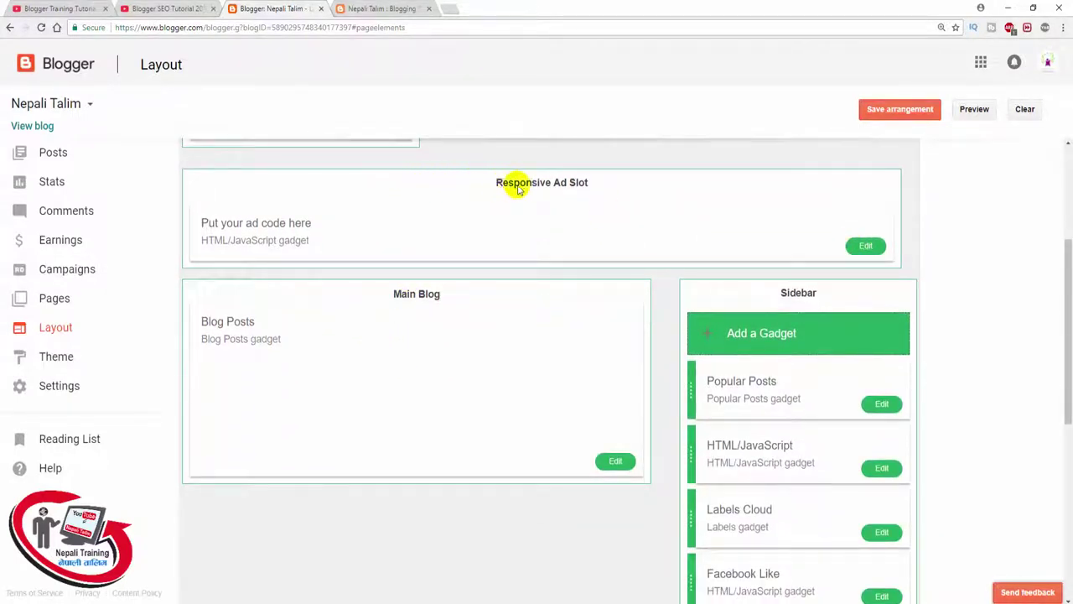
pyautogui.scroll(2, 690, 232)
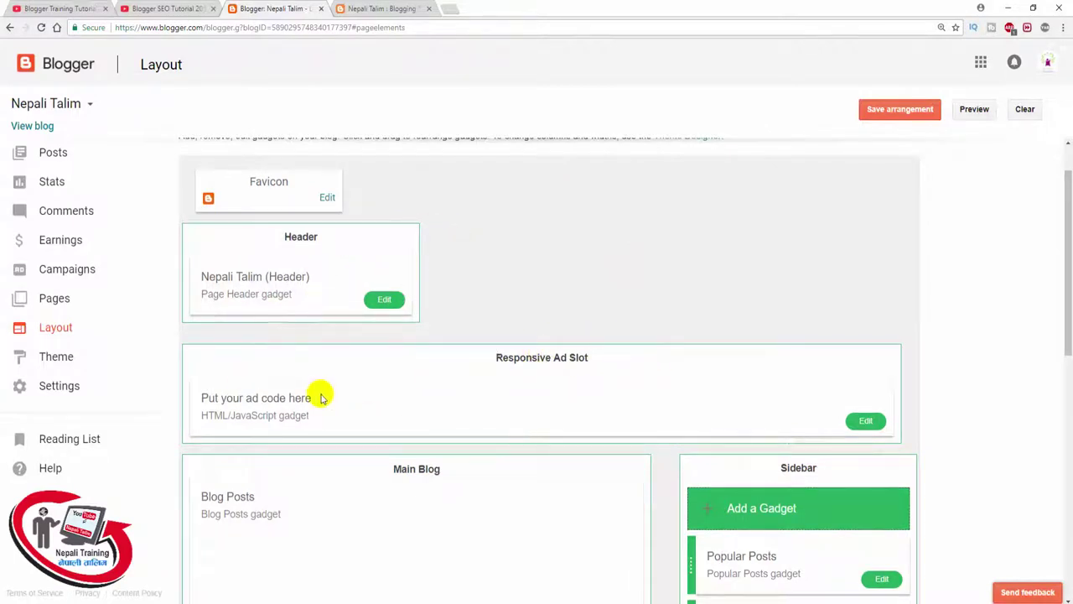
pyautogui.scroll(-4, 456, 361)
pyautogui.scroll(3, 532, 340)
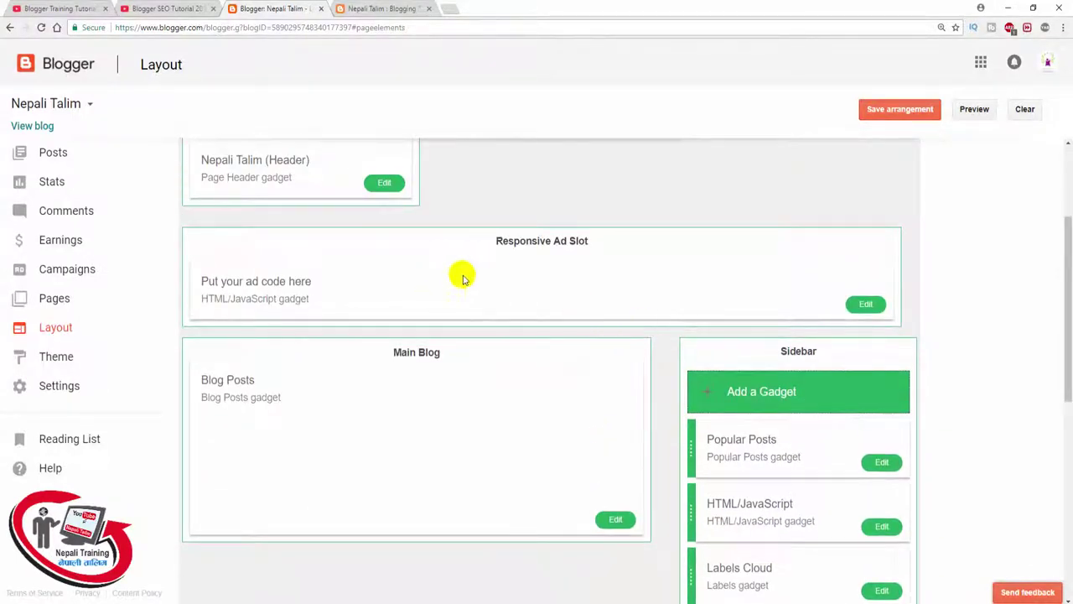
# Step: Open the theme's HTML for editing and check the Categories submenu on the live blog
pyautogui.click(60, 358)
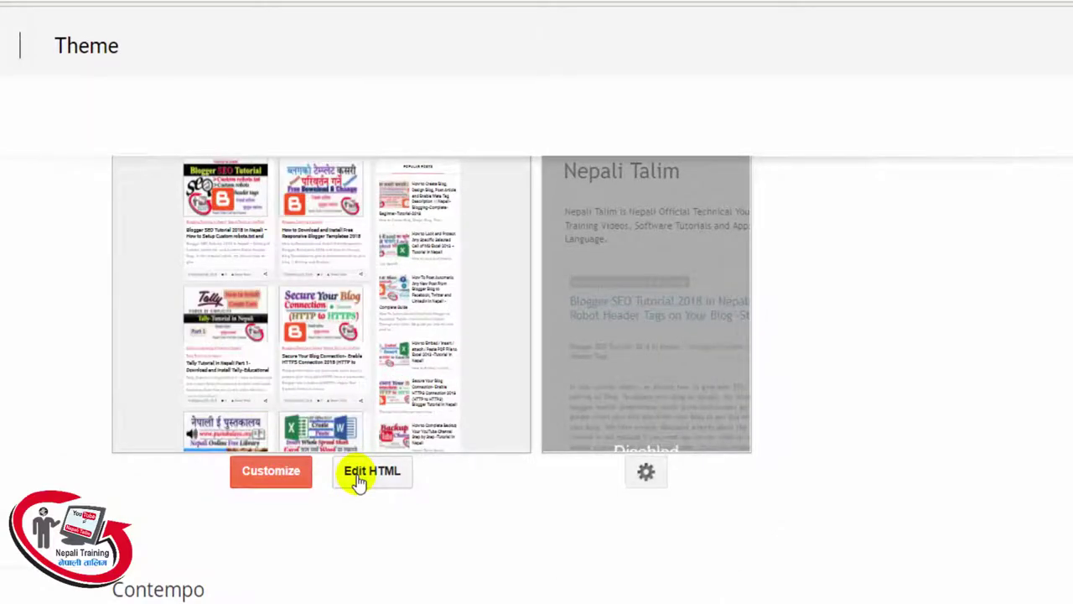
pyautogui.click(358, 474)
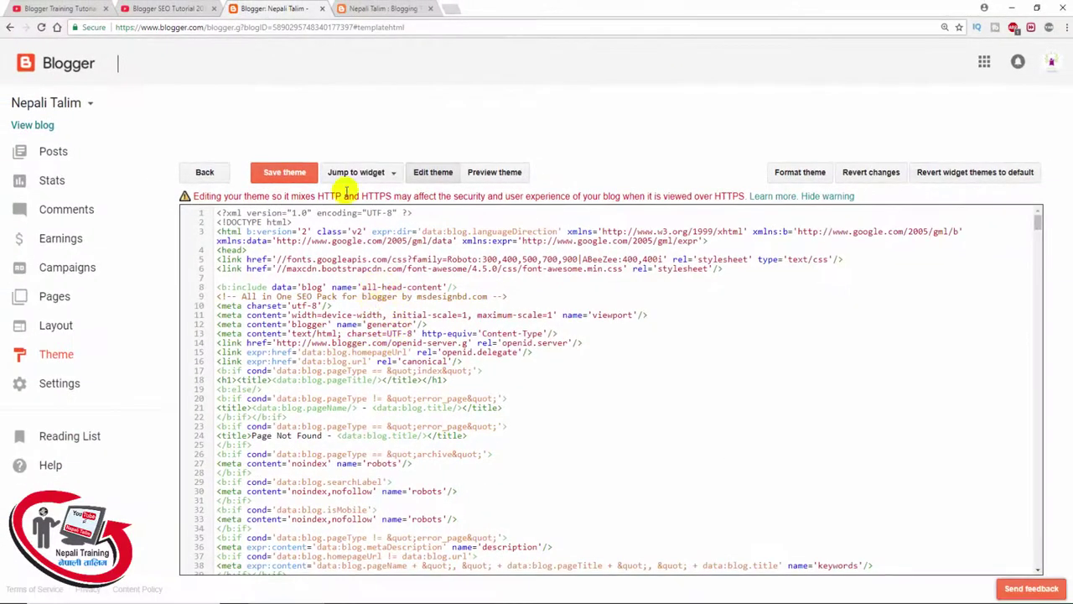
pyautogui.click(373, 10)
pyautogui.moveTo(441, 124)
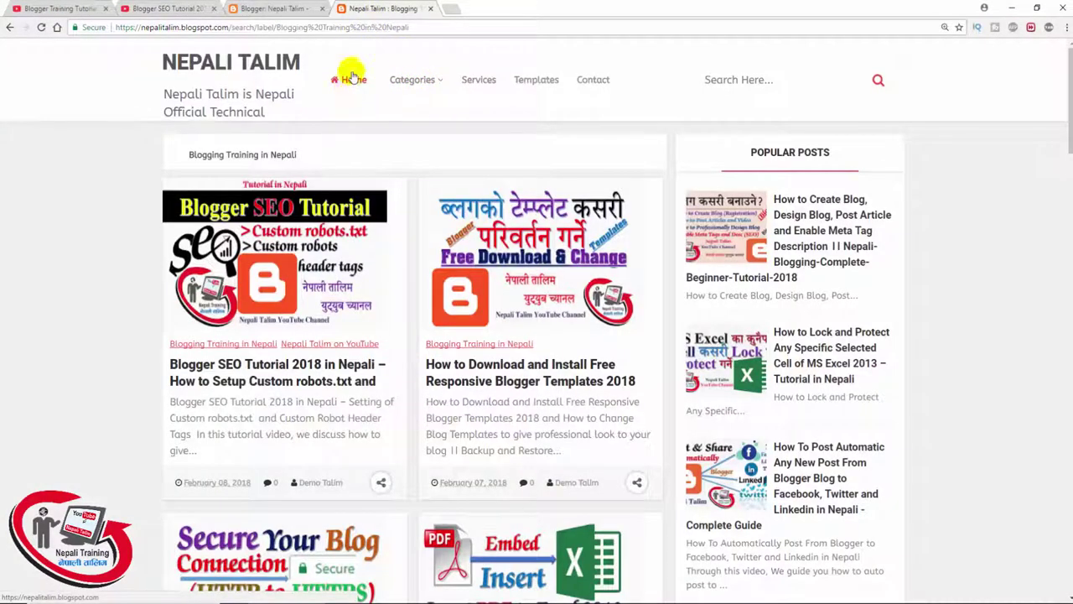
pyautogui.moveTo(409, 78)
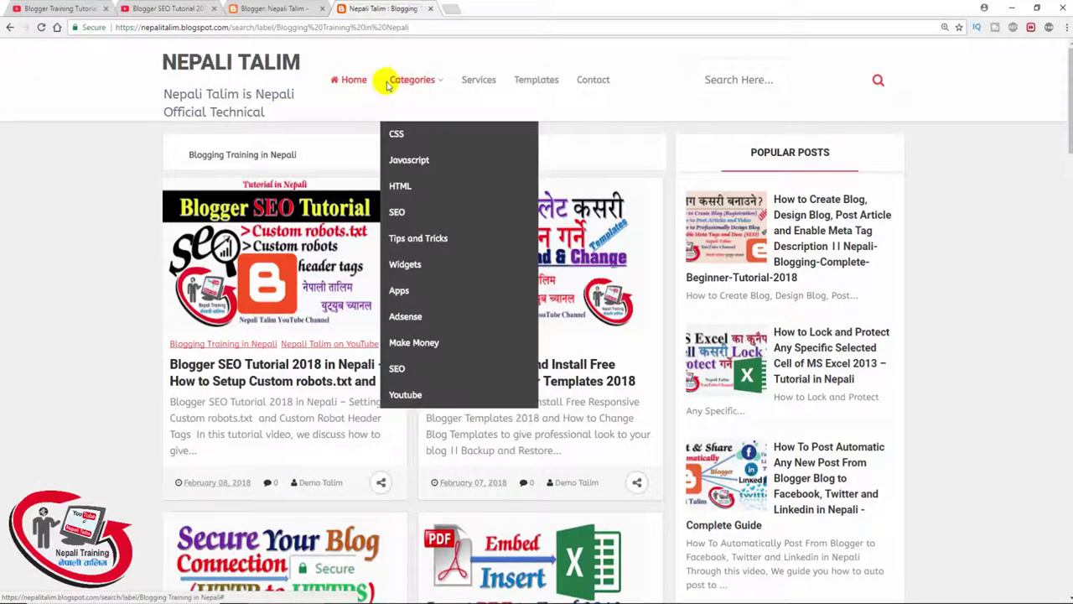
pyautogui.press('super+r')
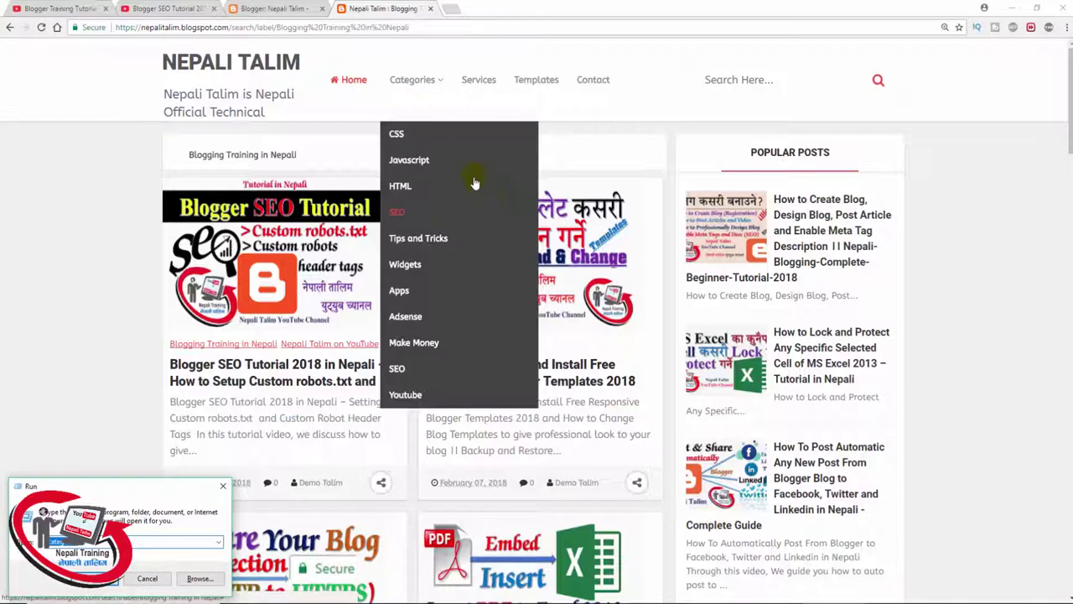
# Step: Search the theme HTML for "categories" to locate the navigation menu code
pyautogui.click(307, 9)
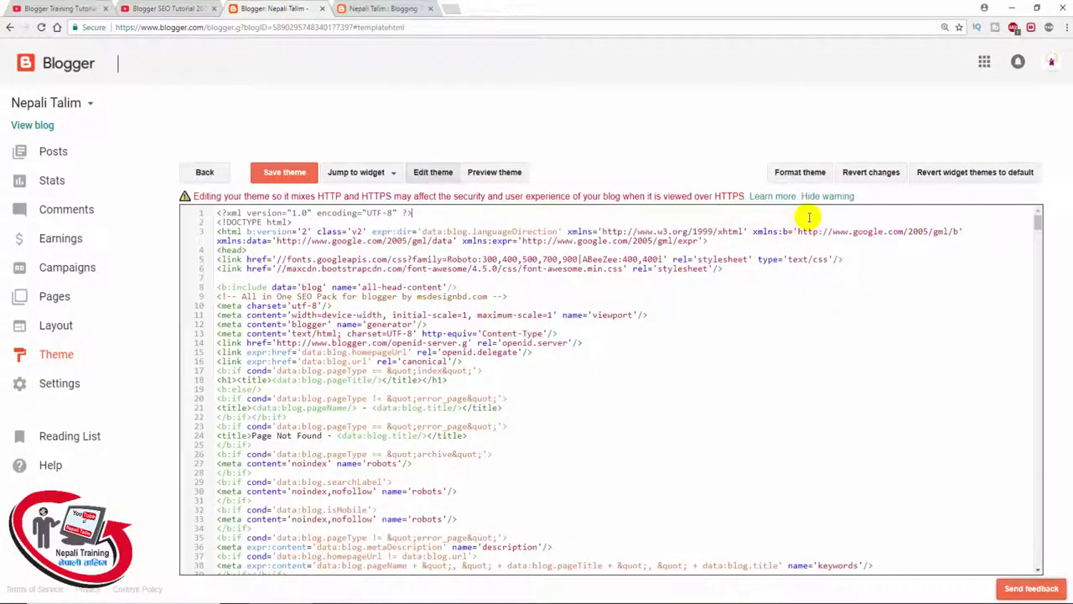
pyautogui.hotkey('ctrl', 'f')
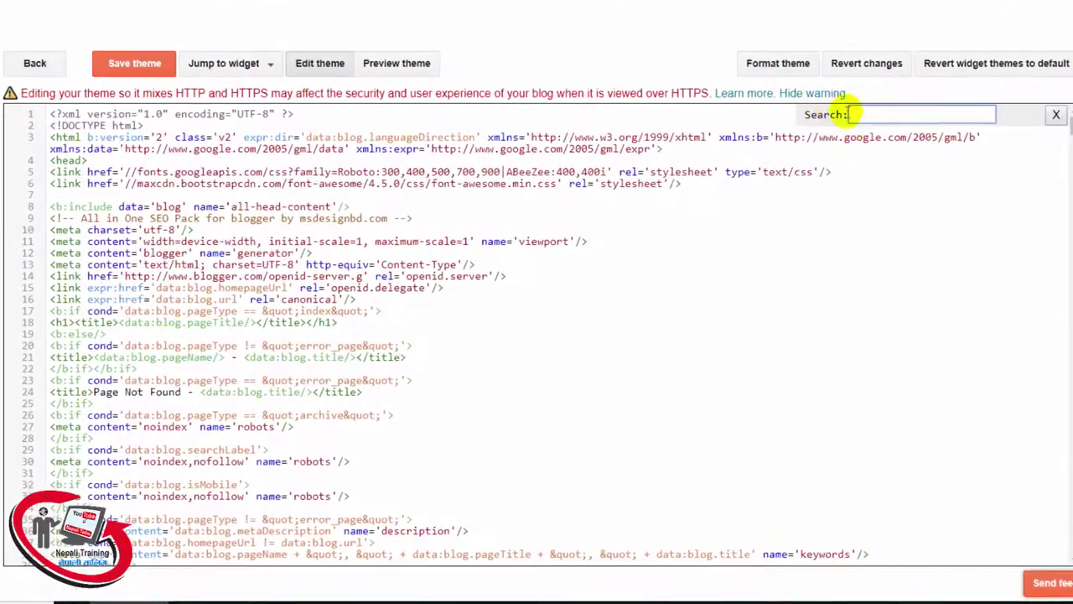
pyautogui.write('categories')
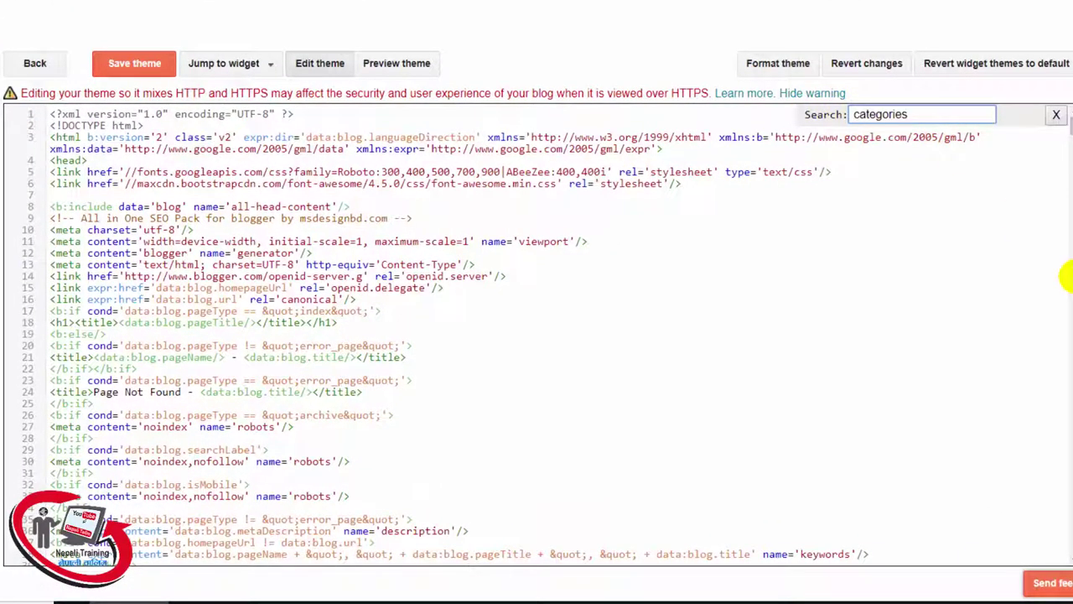
pyautogui.press('Return')
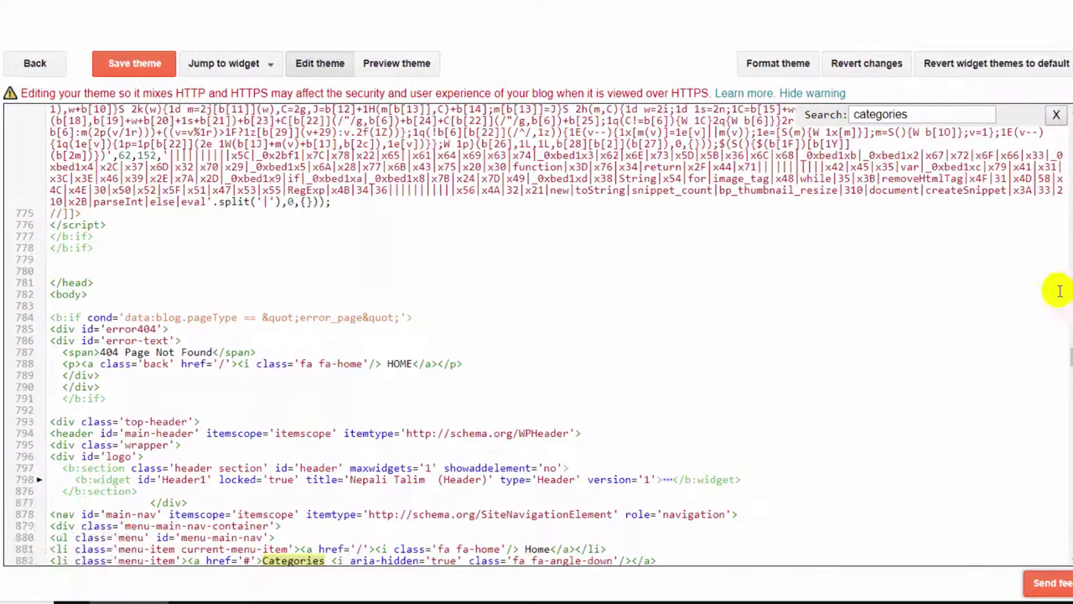
pyautogui.scroll(-3, 1065, 283)
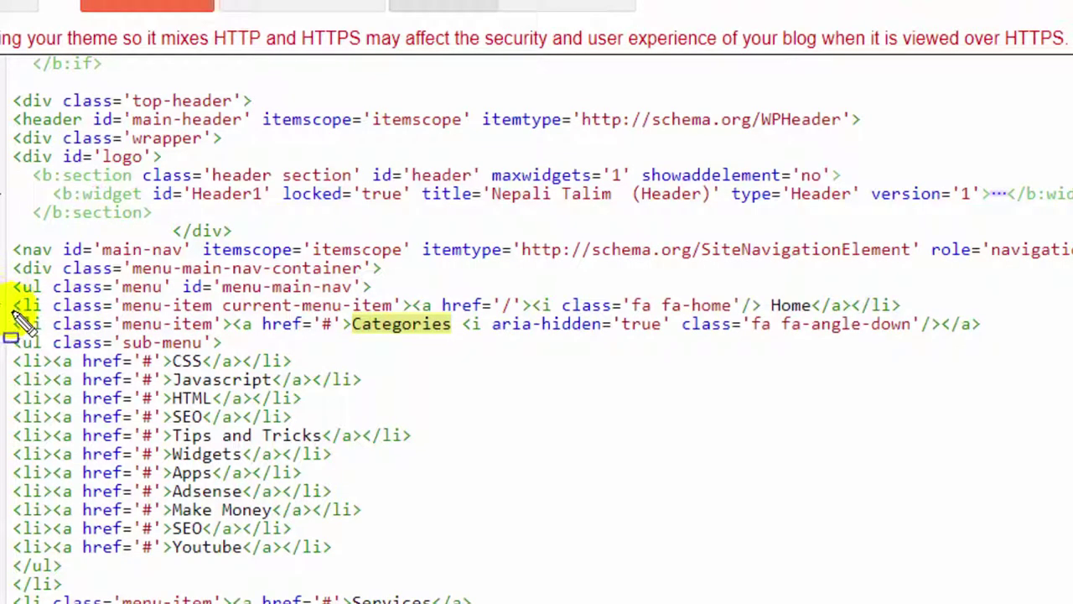
# Step: Compare the Categories menu code in the theme HTML with the Categories submenu on the live blog
pyautogui.moveTo(12, 298); pyautogui.dragTo(976, 602)
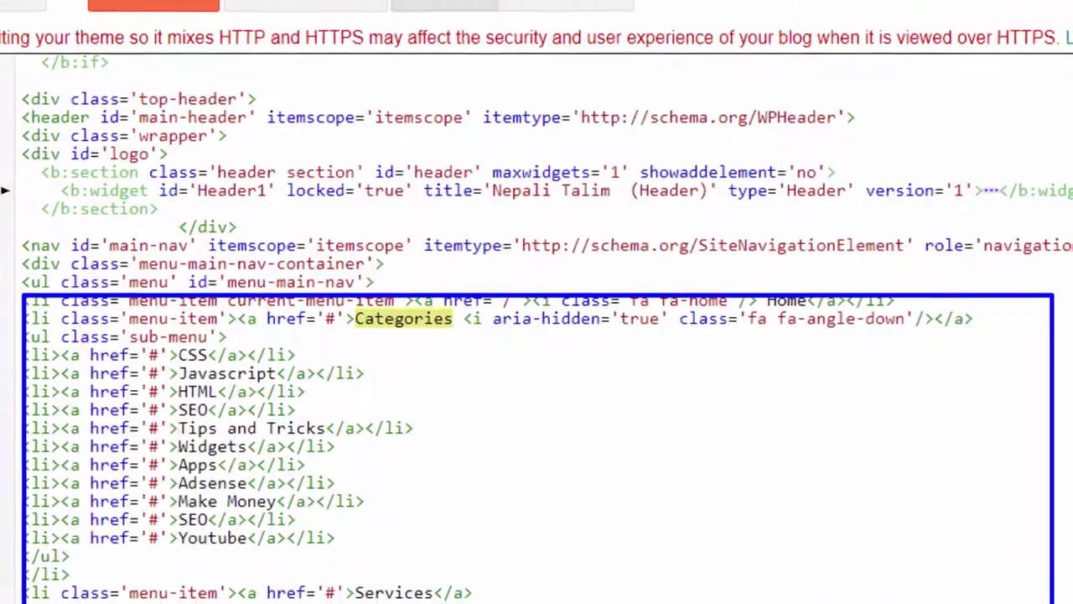
pyautogui.moveTo(350, 286); pyautogui.dragTo(478, 321)
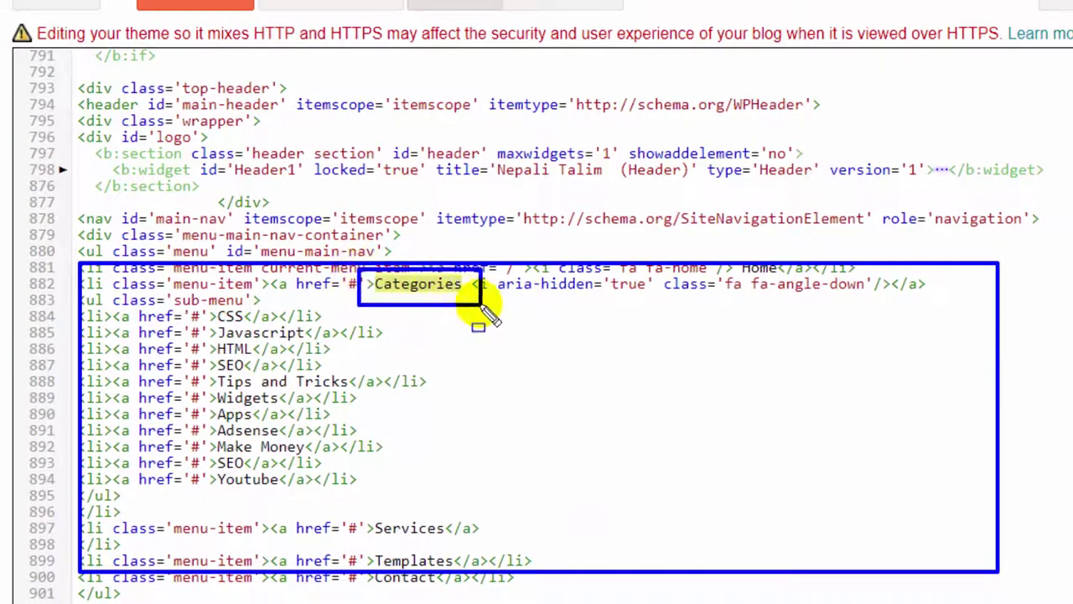
pyautogui.press('Escape')
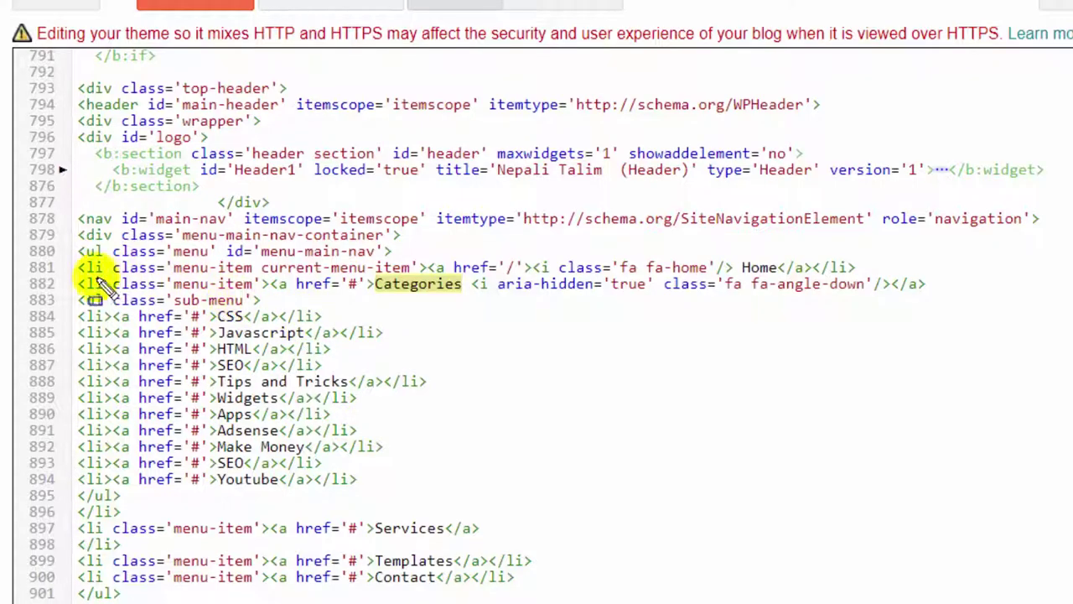
pyautogui.moveTo(72, 273)
pyautogui.mouseDown()
pyautogui.moveTo(500, 273)
pyautogui.moveTo(898, 311)
pyautogui.moveTo(933, 325)
pyautogui.mouseUp()
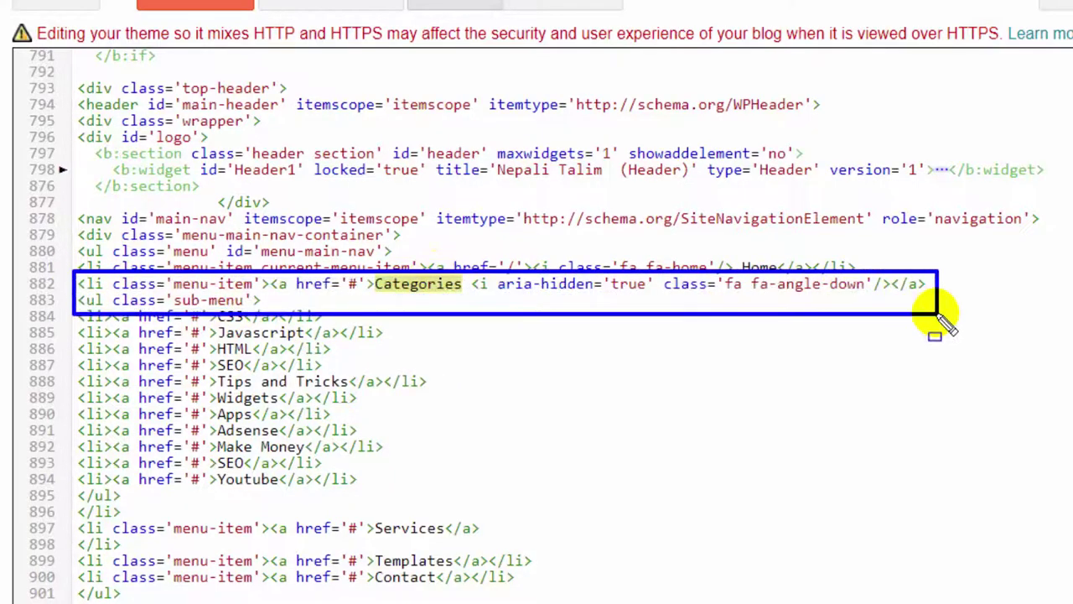
pyautogui.click(383, 9)
pyautogui.moveTo(412, 79)
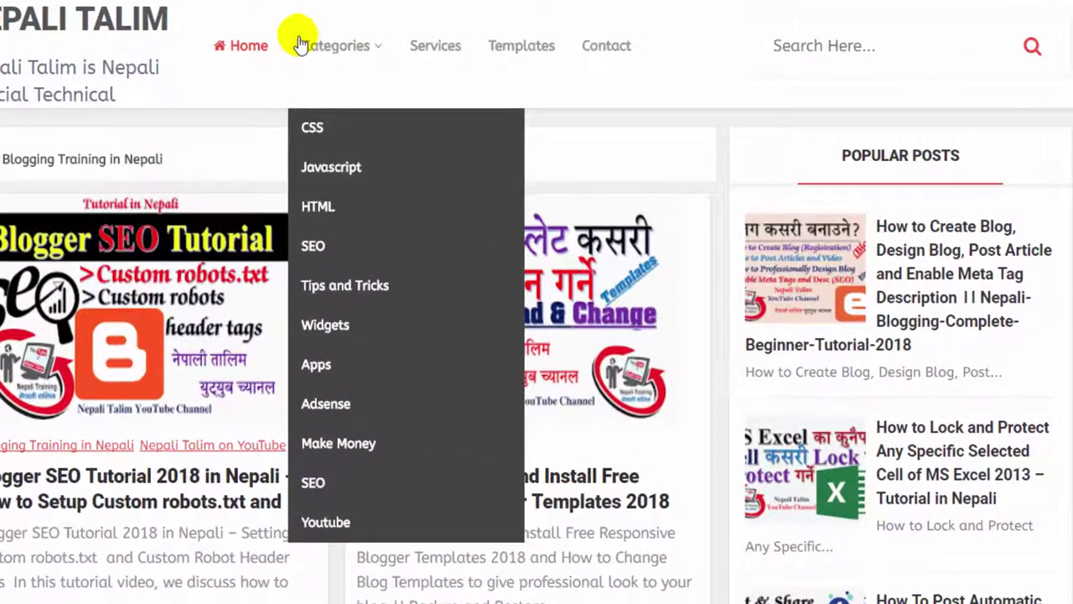
pyautogui.moveTo(297, 32)
pyautogui.mouseDown()
pyautogui.moveTo(405, 134)
pyautogui.moveTo(493, 457)
pyautogui.moveTo(556, 591)
pyautogui.mouseUp()
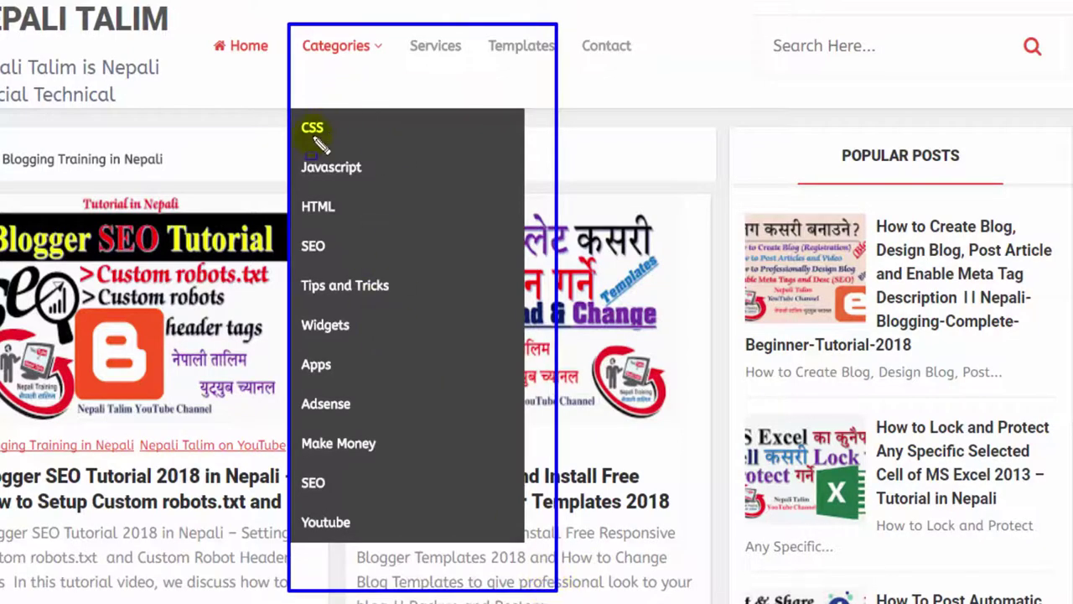
pyautogui.moveTo(293, 109); pyautogui.dragTo(379, 146)
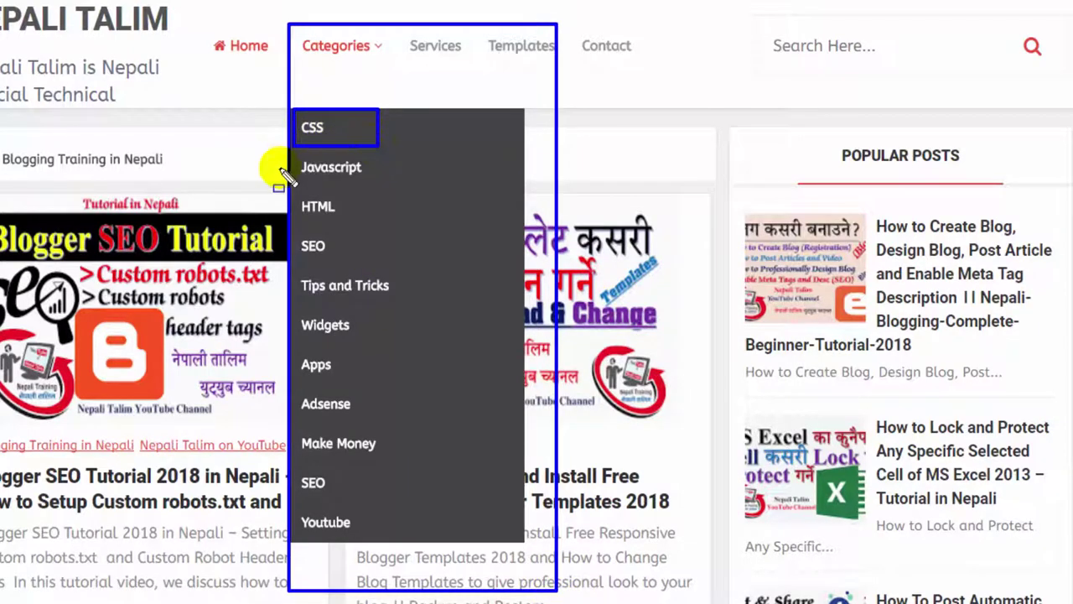
pyautogui.moveTo(291, 152); pyautogui.dragTo(425, 185)
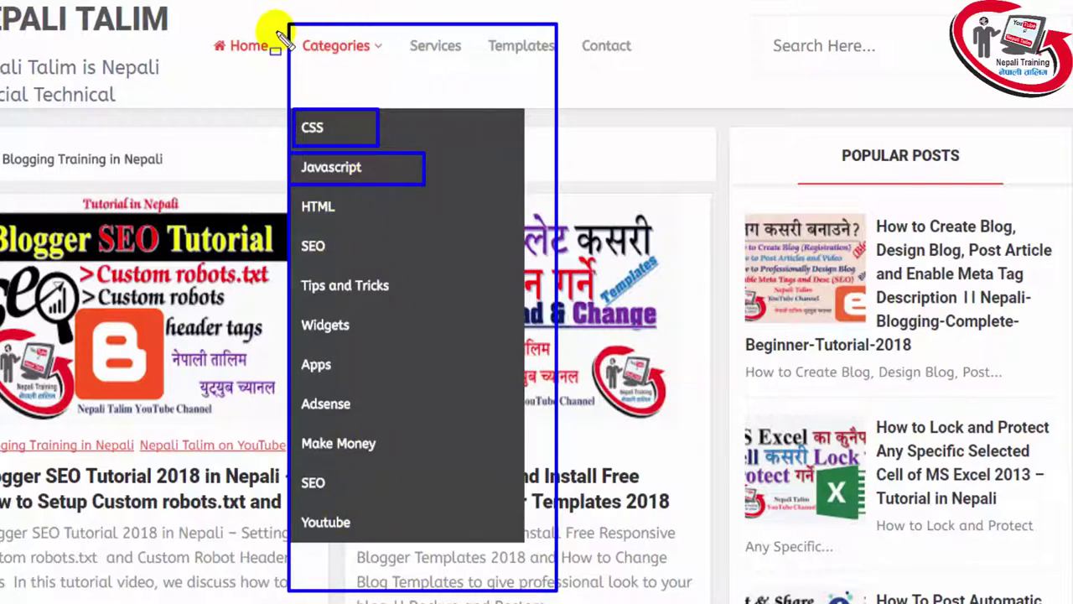
pyautogui.moveTo(279, 24); pyautogui.dragTo(377, 72)
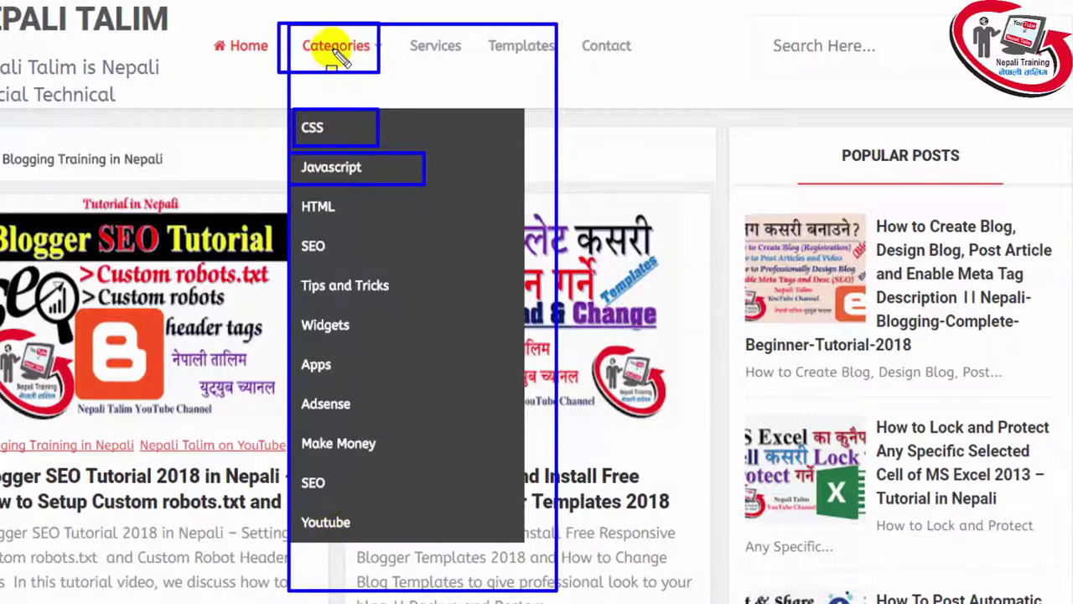
pyautogui.press('Escape')
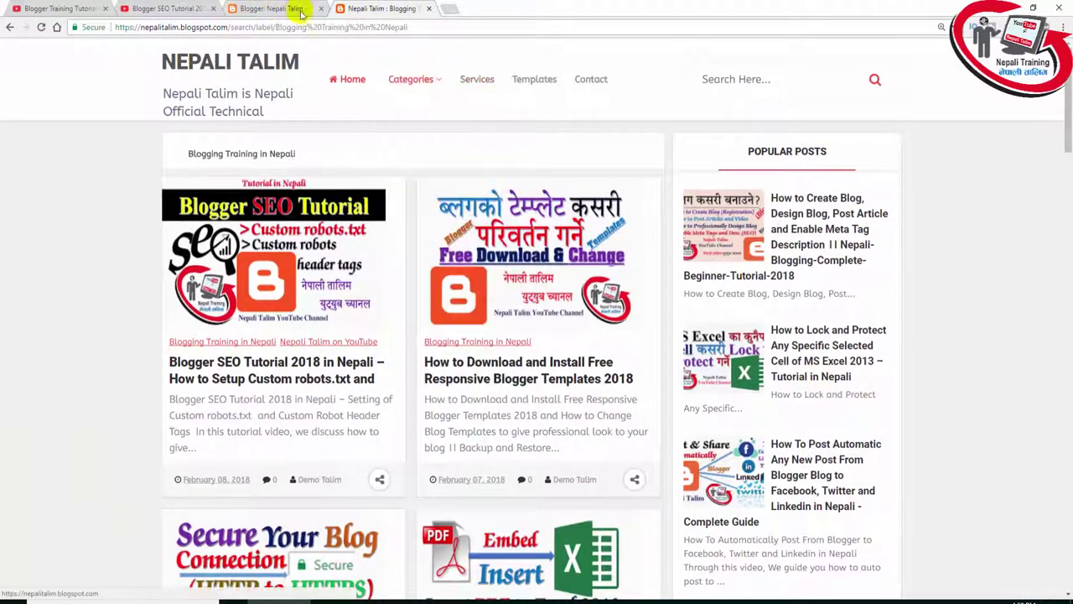
# Step: Rename the Categories menu item to Training Videos in the theme HTML and preview the theme
pyautogui.click(297, 10)
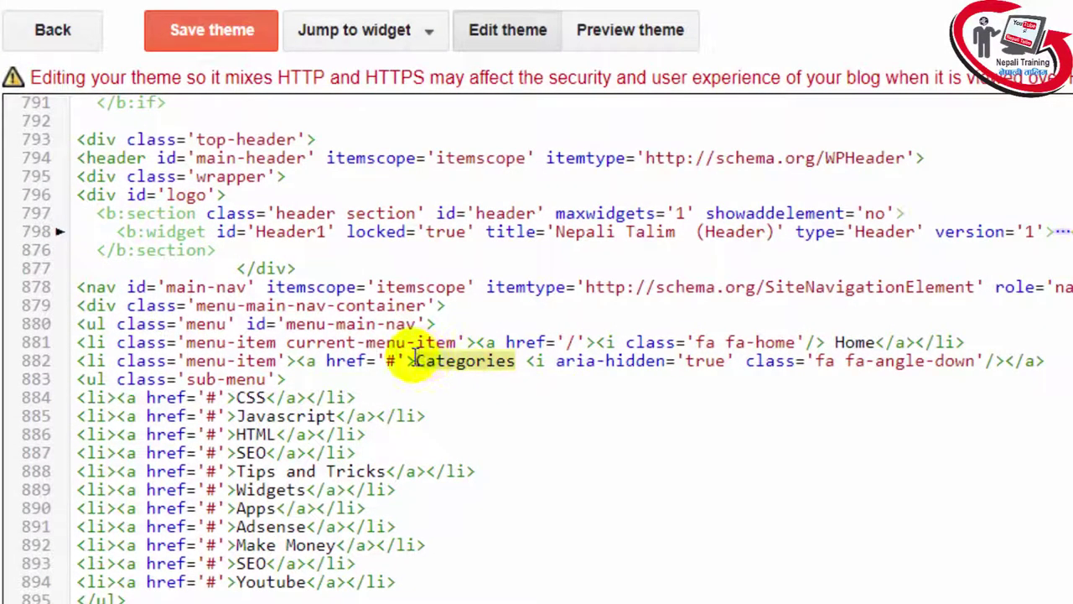
pyautogui.write('Training V')
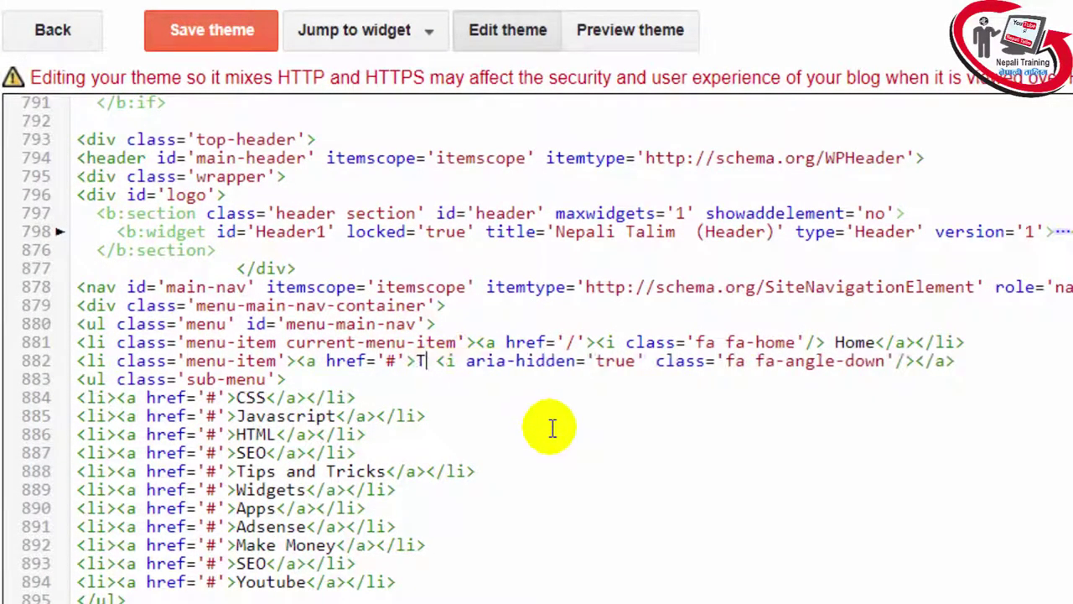
pyautogui.write('ideos')
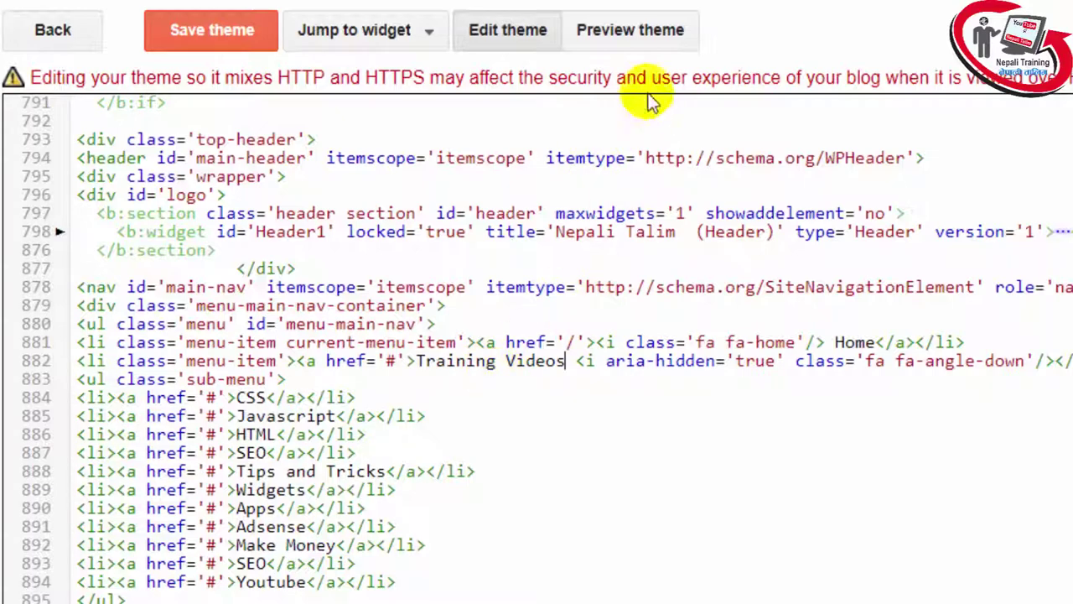
pyautogui.click(629, 35)
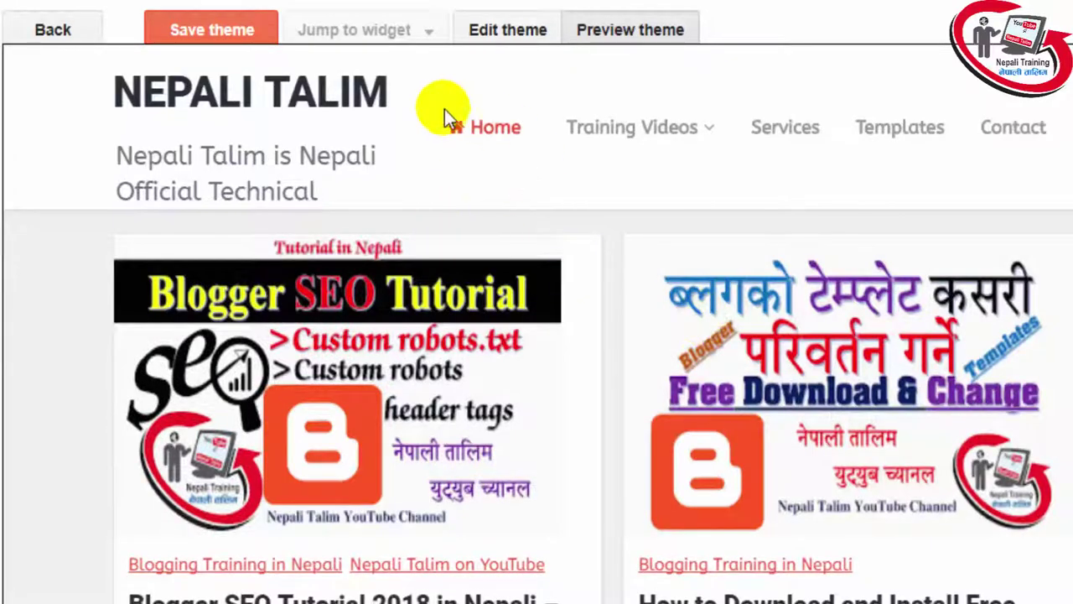
# Step: Save the theme and reload the live blog to check the Training Videos menu item
pyautogui.click(180, 34)
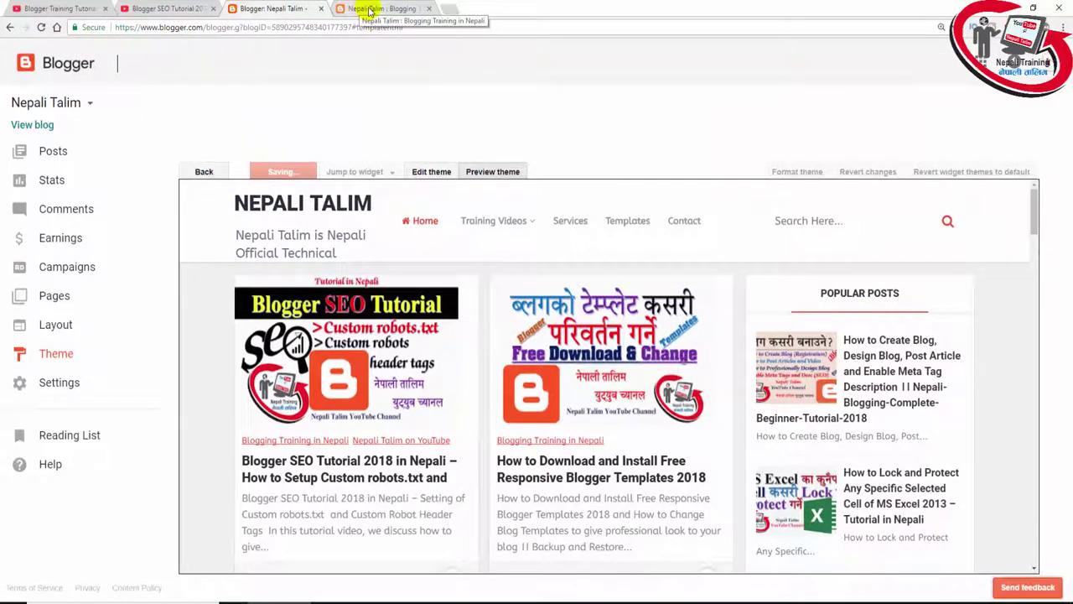
pyautogui.click(369, 10)
pyautogui.click(382, 28)
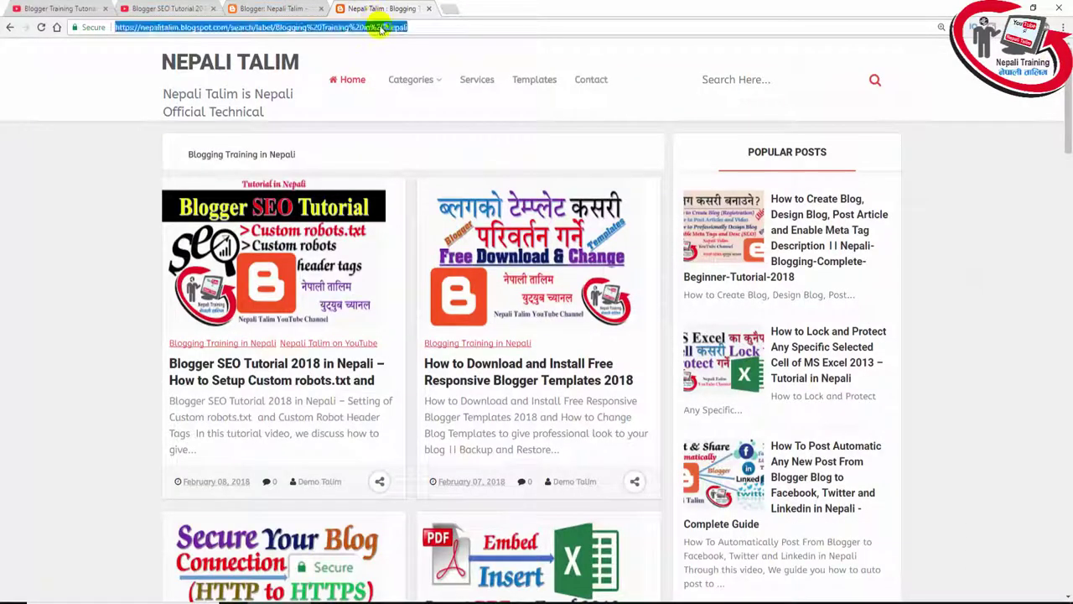
pyautogui.press('Return')
pyautogui.moveTo(419, 80)
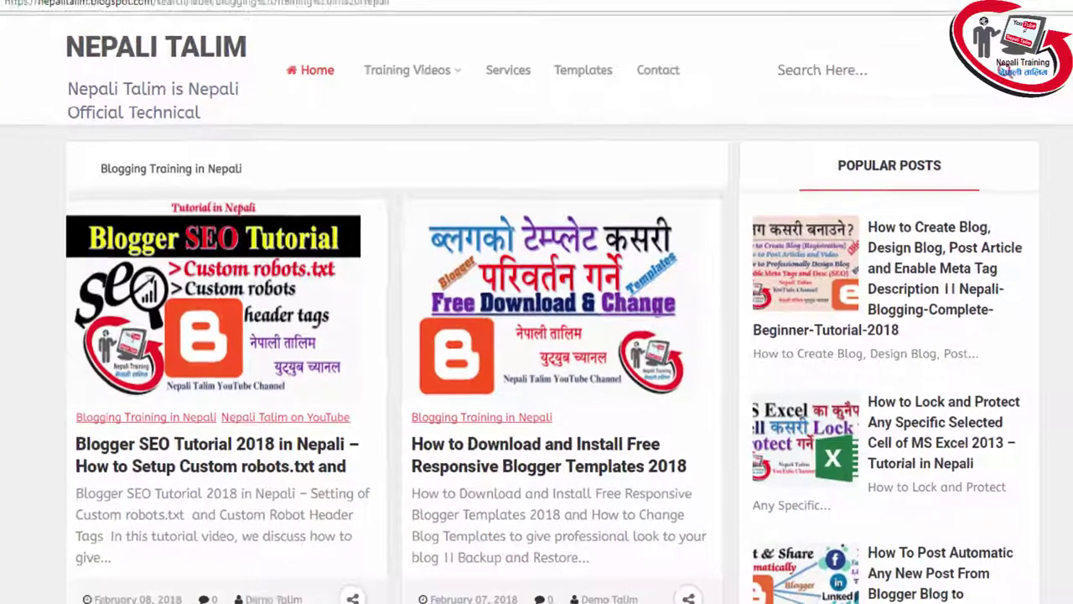
# Step: Examine the Training Videos submenu items in the theme HTML and compare them with the submenu on the live blog
pyautogui.click(273, 8)
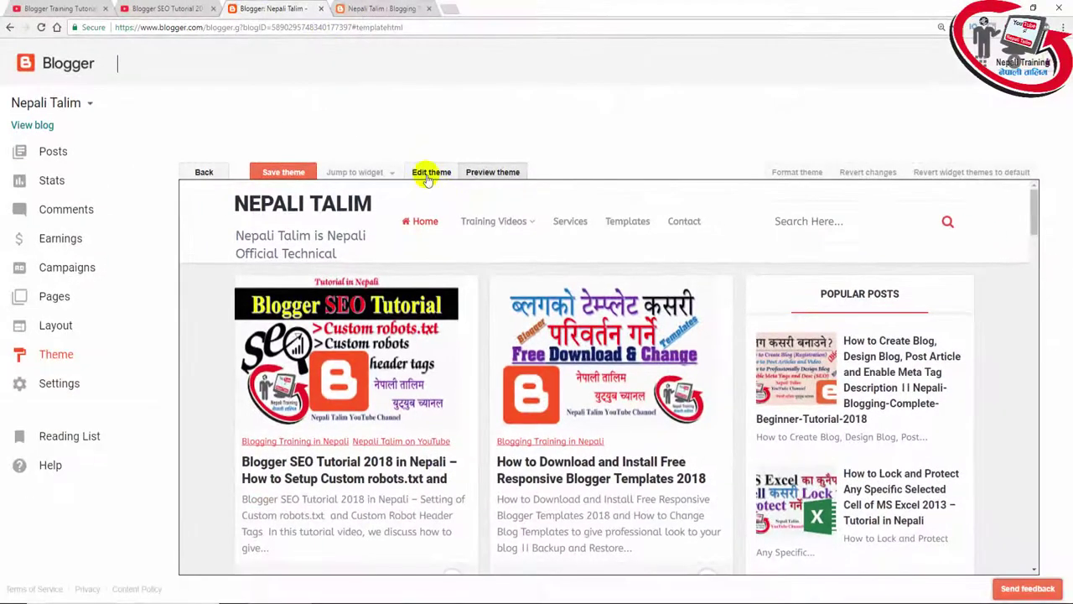
pyautogui.click(423, 171)
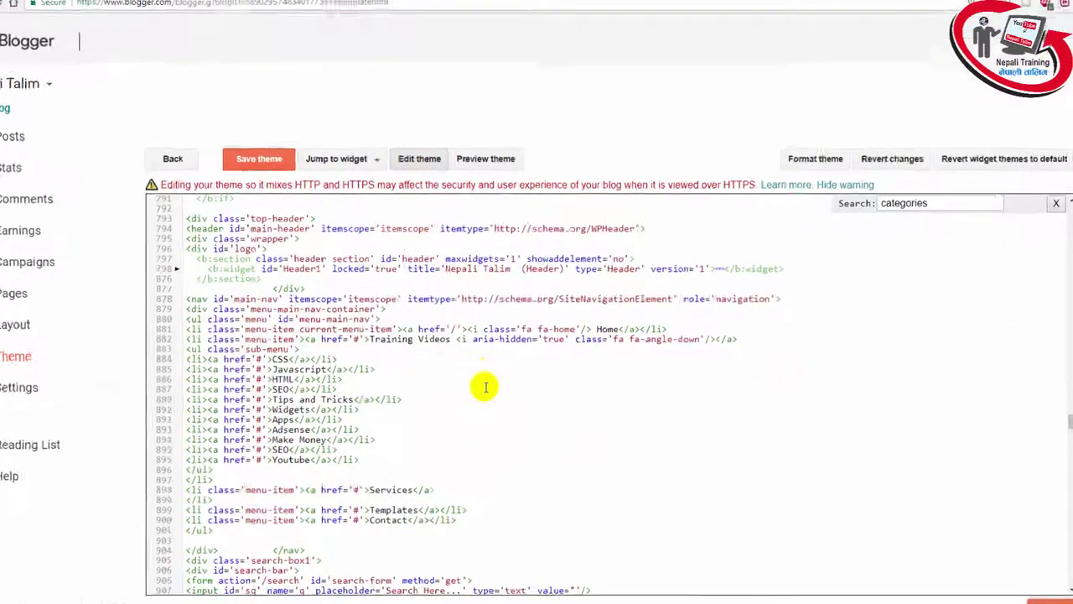
pyautogui.scroll(-1, 469, 366)
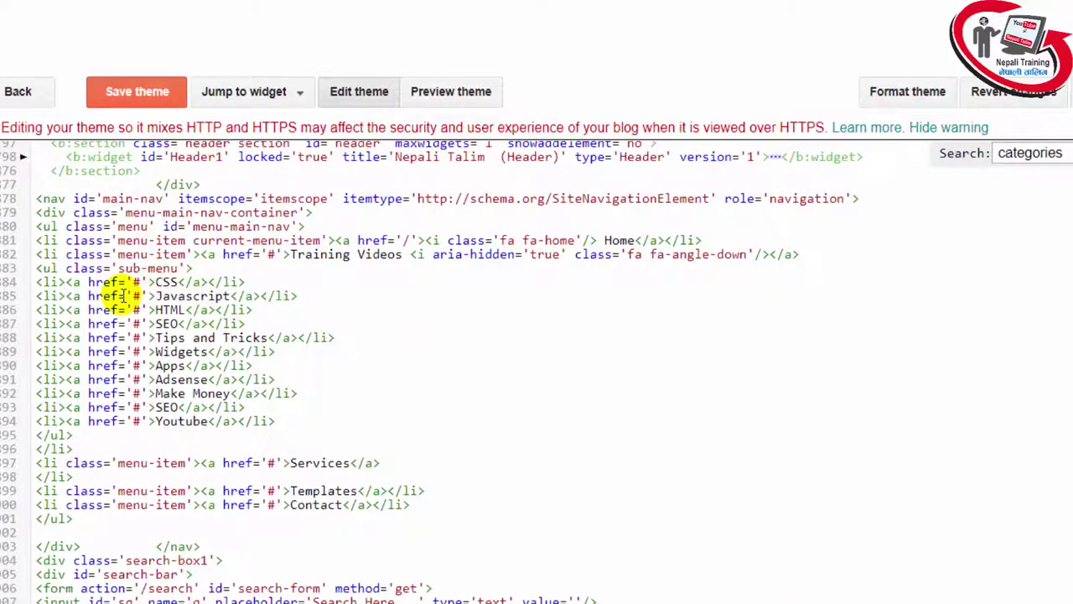
pyautogui.moveTo(37, 283); pyautogui.dragTo(261, 295)
pyautogui.click(453, 330)
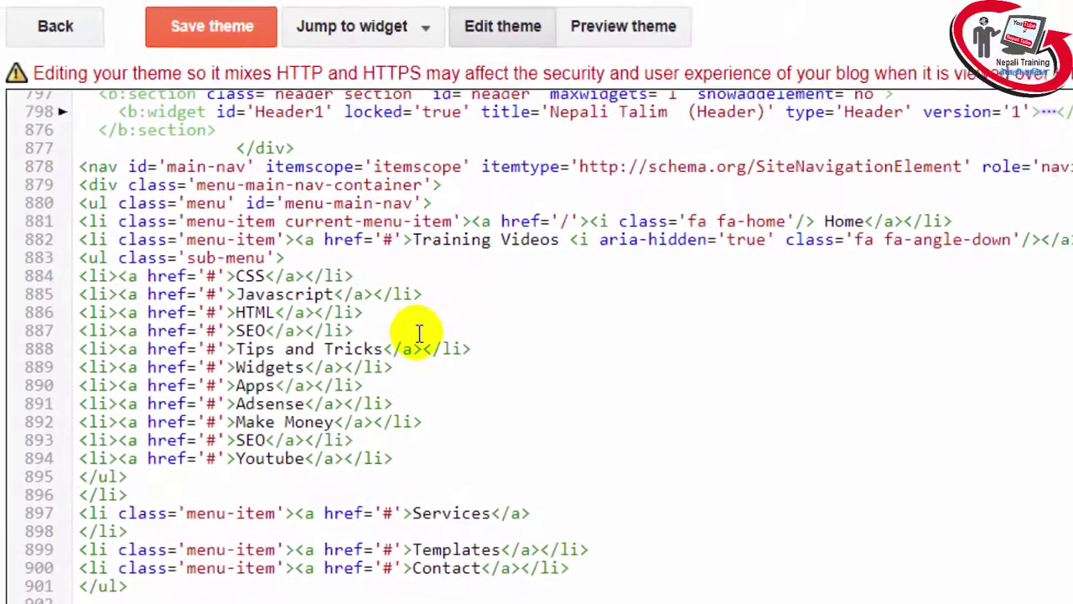
pyautogui.hotkey('ctrl', '+')
pyautogui.hotkey('ctrl', '+')
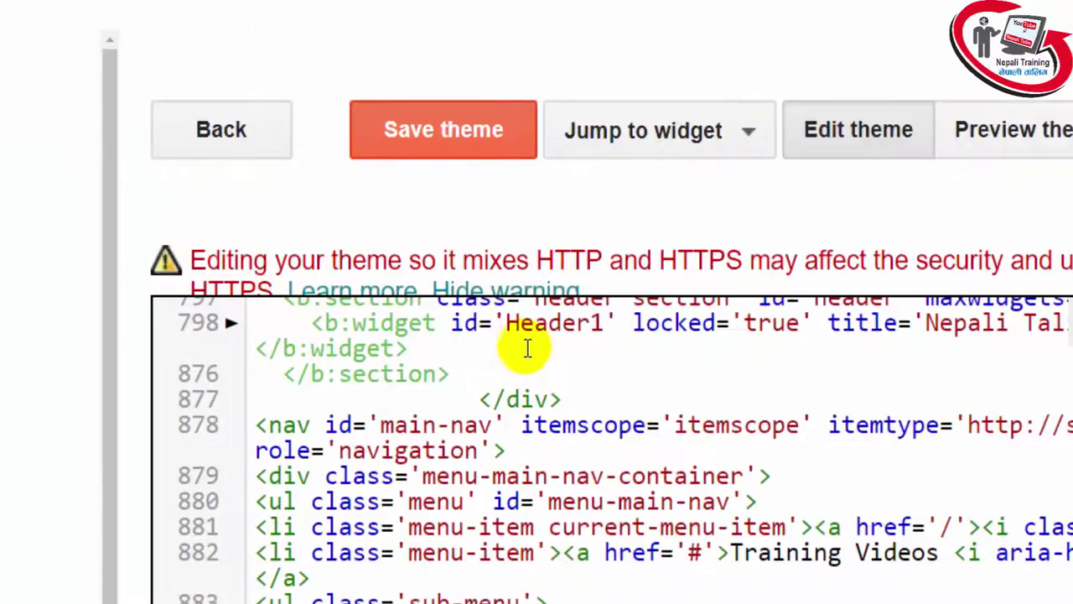
pyautogui.scroll(-3, 526, 348)
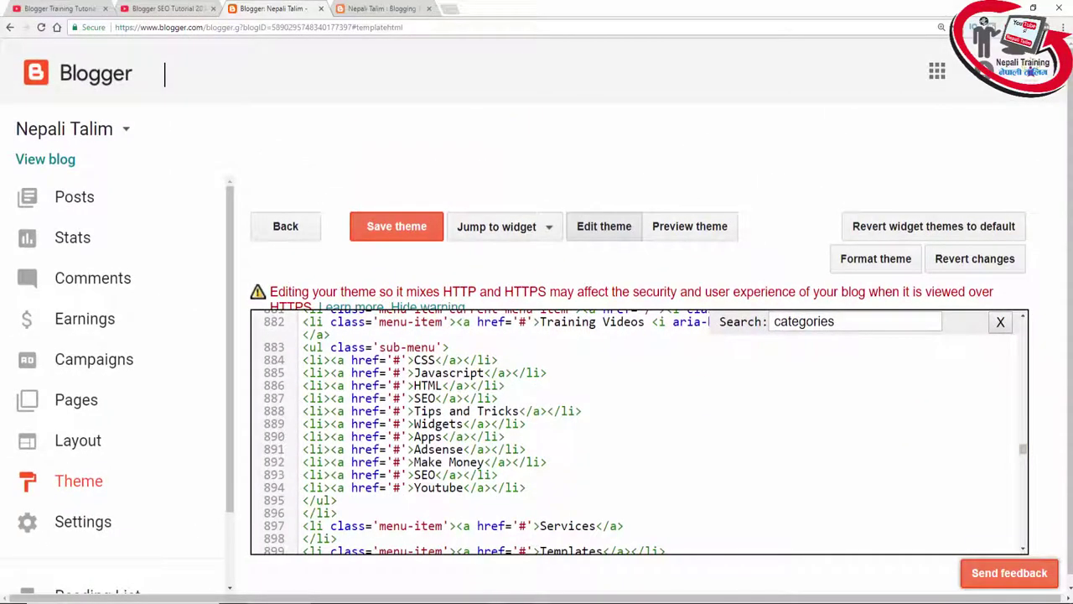
pyautogui.moveTo(522, 595); pyautogui.dragTo(545, 592)
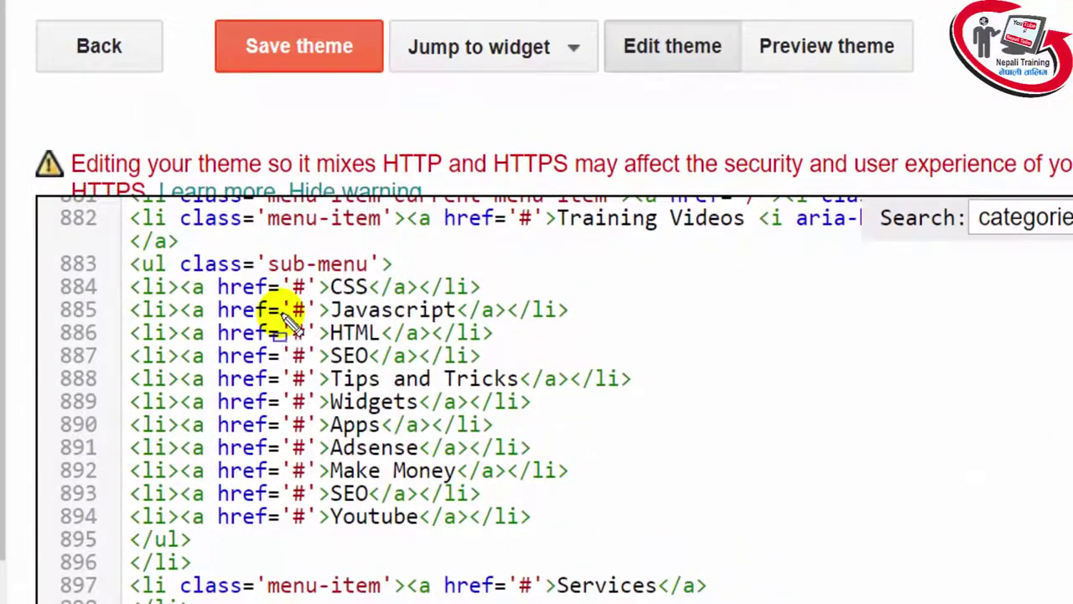
pyautogui.moveTo(115, 273); pyautogui.dragTo(520, 309)
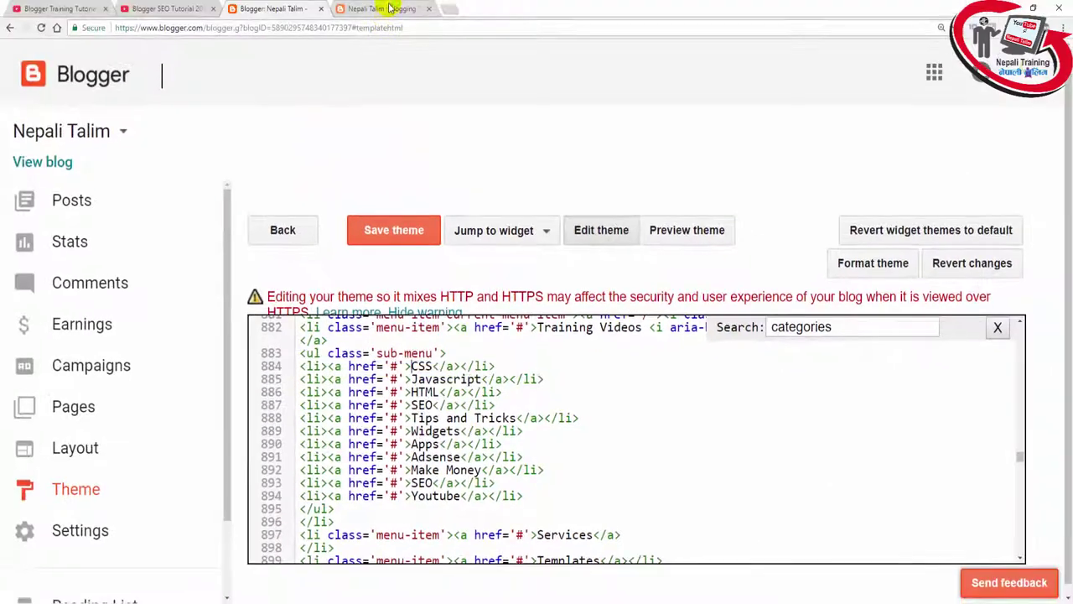
pyautogui.click(382, 8)
pyautogui.moveTo(409, 82)
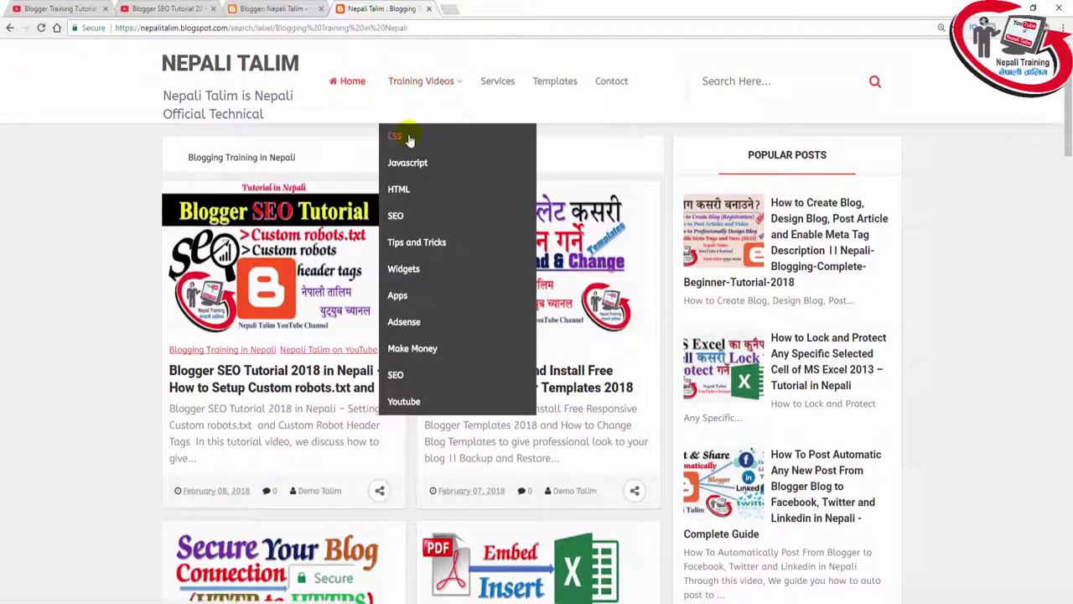
# Step: Rename the CSS submenu item to Blogging Tutorials in the theme HTML
pyautogui.click(277, 8)
pyautogui.press('BackSpace')
pyautogui.scroll(-1, 474, 454)
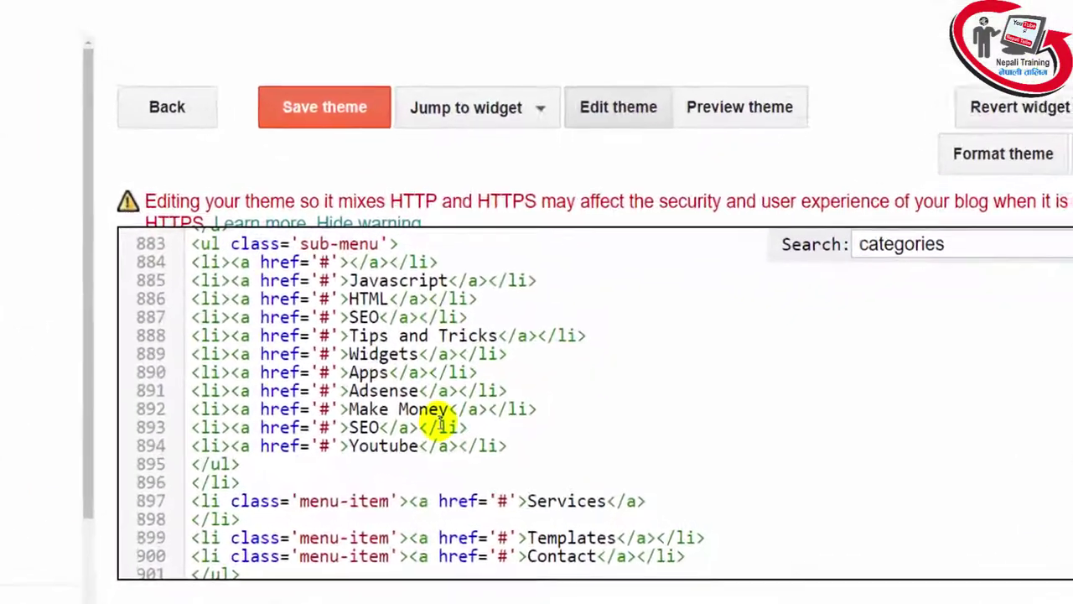
pyautogui.write('Ne')
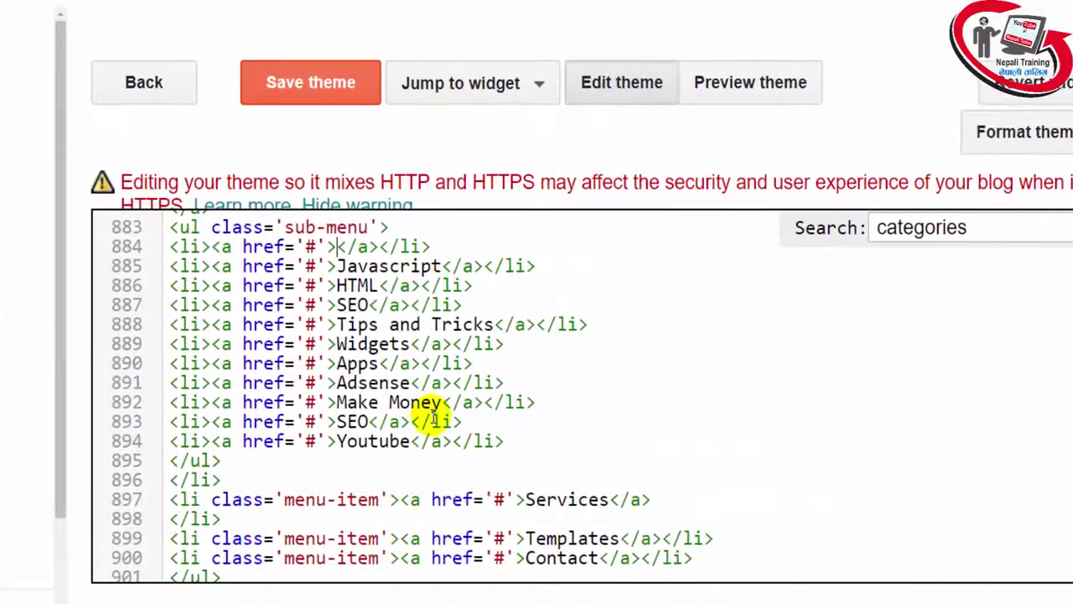
pyautogui.press('BackSpace')
pyautogui.write('Blogging ')
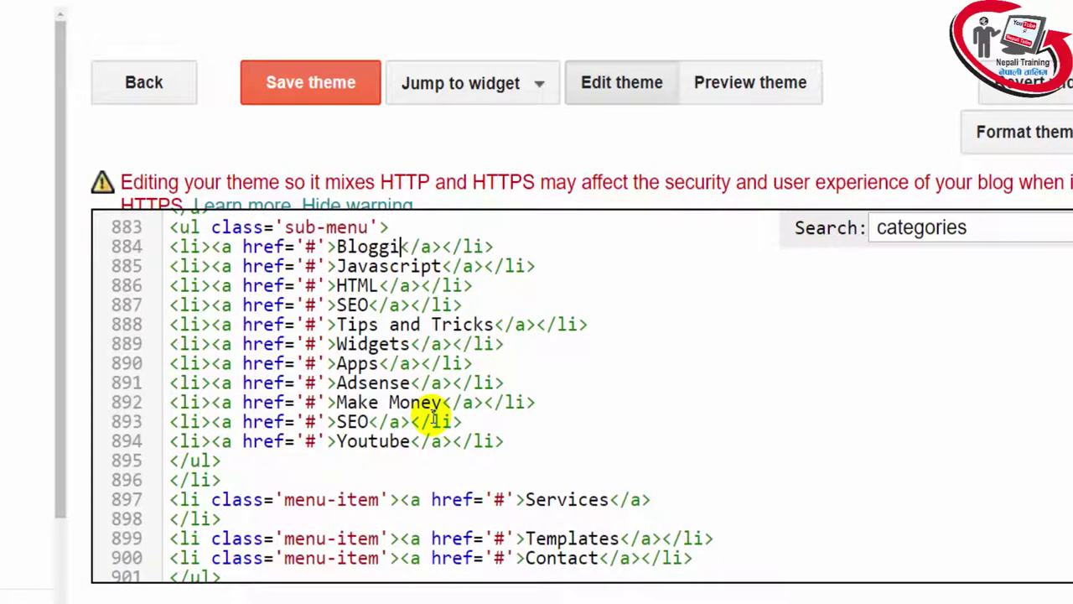
pyautogui.write('Tutorials IN')
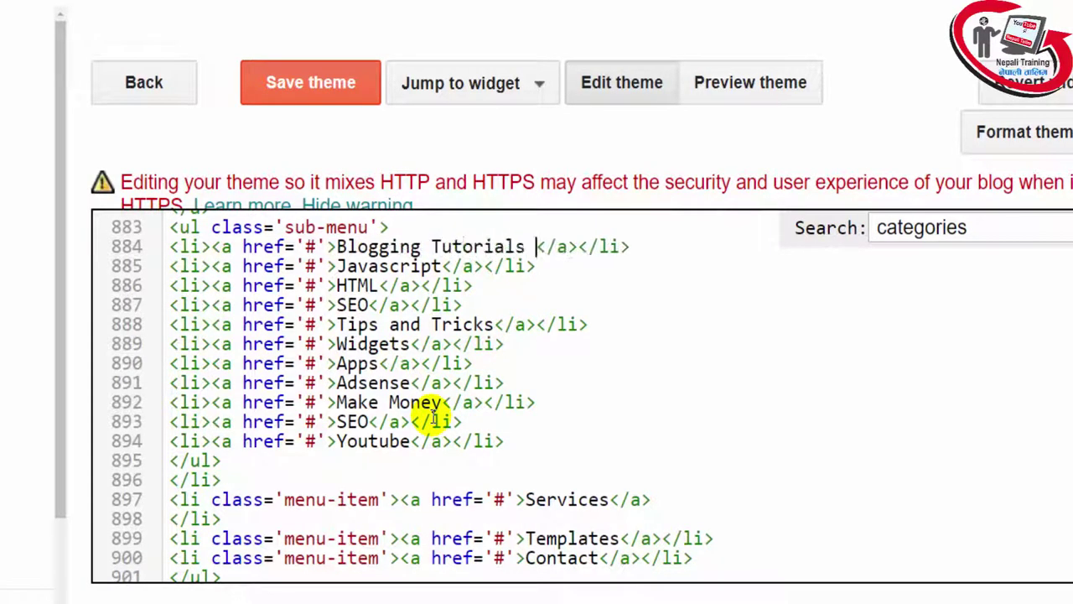
pyautogui.press('BackSpace')
pyautogui.press('BackSpace')
pyautogui.press('BackSpace')
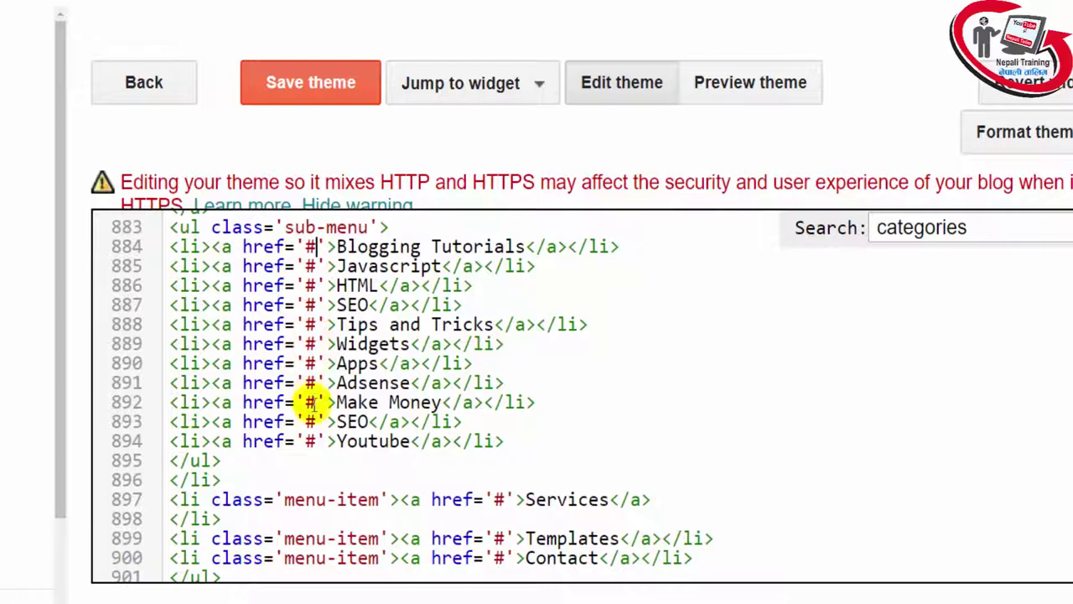
# Step: Place the text cursor in the Blogging Tutorials link target, and open the Blogging Training in Nepali label page on the live blog
pyautogui.click(316, 246)
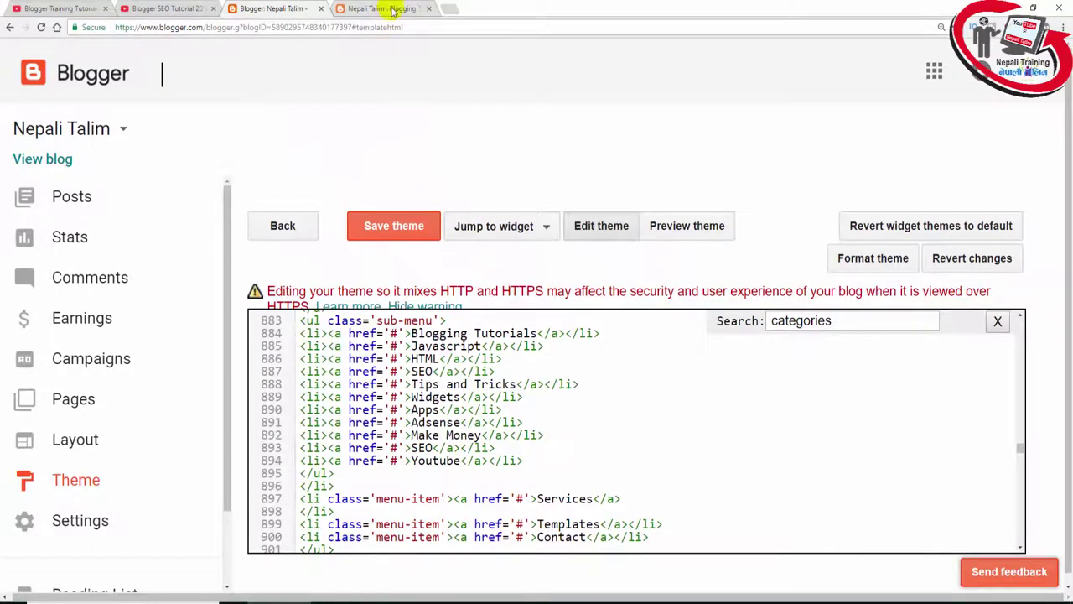
pyautogui.click(383, 8)
pyautogui.scroll(-10, 408, 300)
pyautogui.scroll(-15, 351, 350)
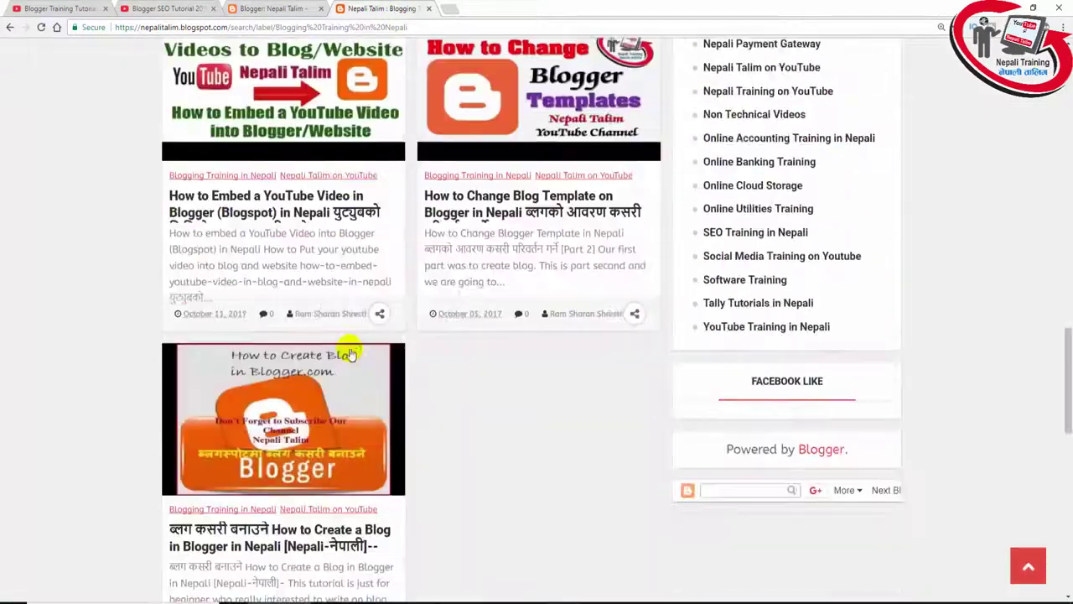
pyautogui.scroll(3, 243, 280)
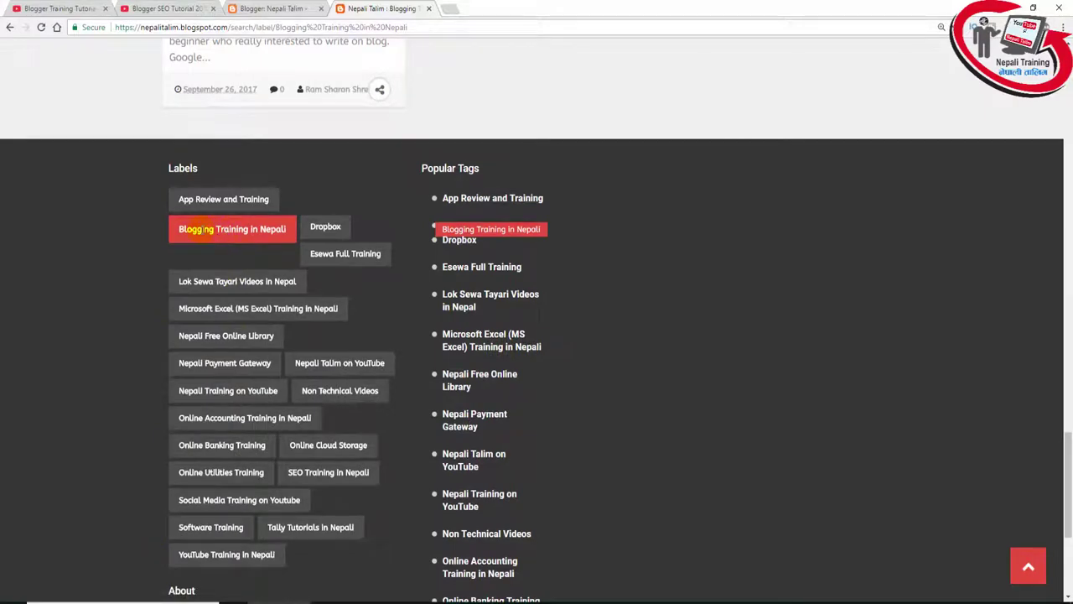
pyautogui.click(320, 232)
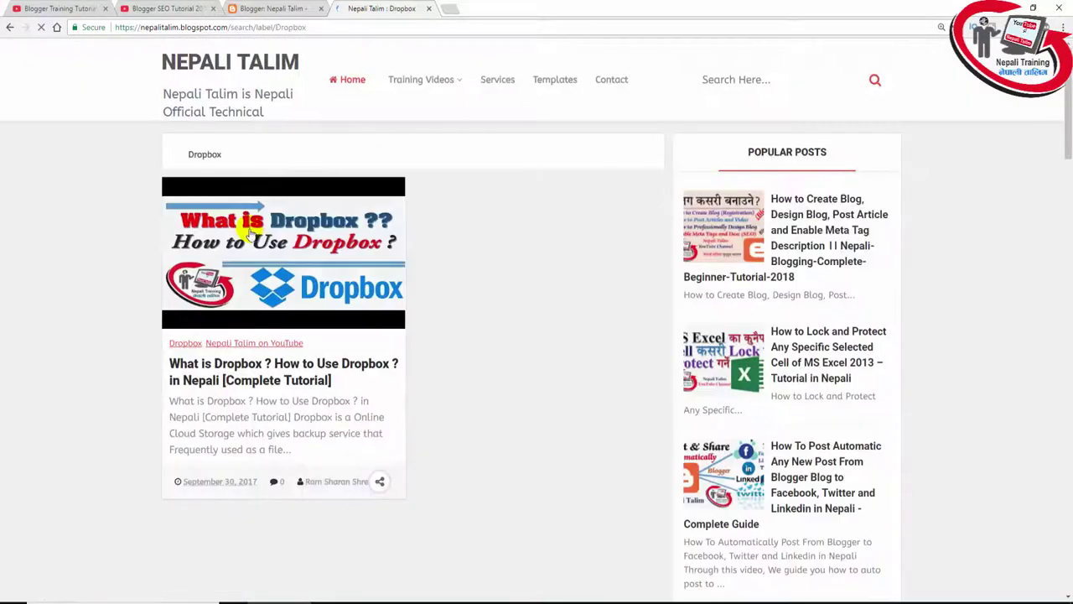
pyautogui.scroll(-15, 309, 344)
pyautogui.scroll(3, 307, 359)
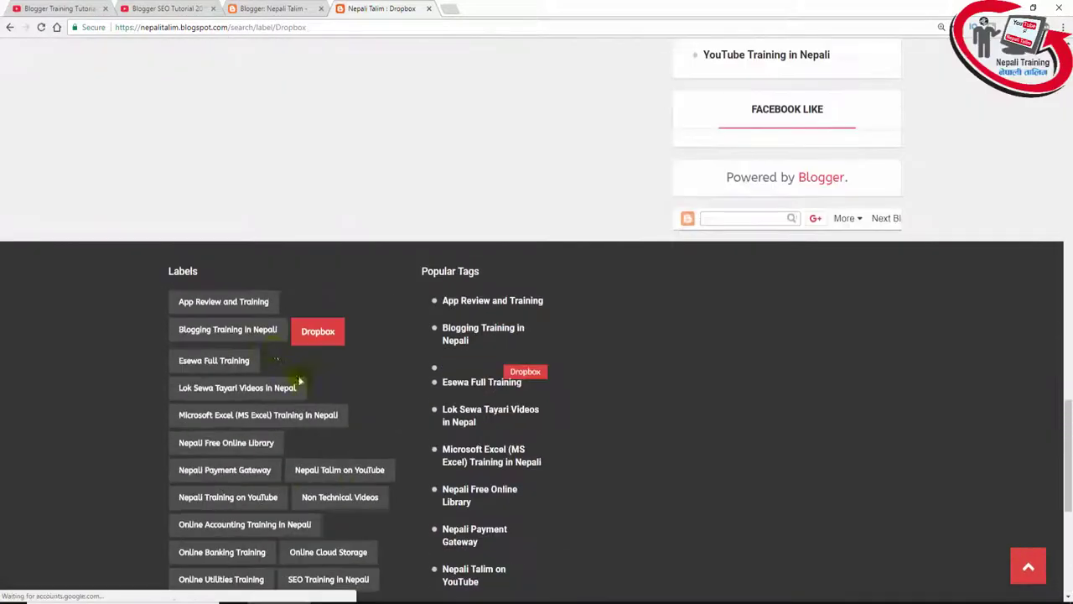
pyautogui.click(216, 331)
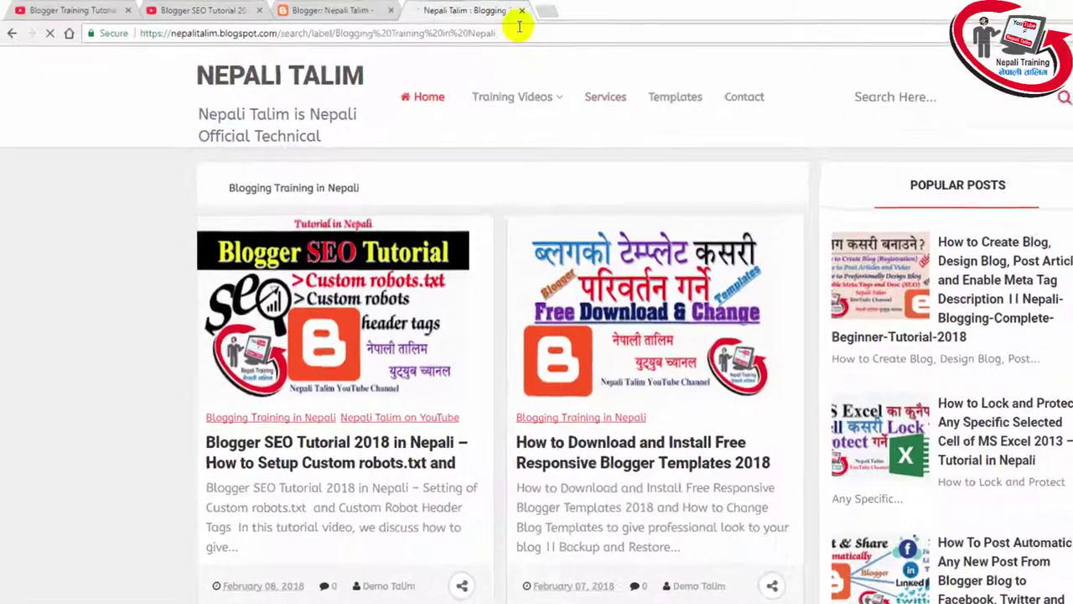
# Step: Copy the Blogging Training in Nepali page address and use it to replace the # link target of Blogging Tutorials in the theme HTML
pyautogui.click(430, 23)
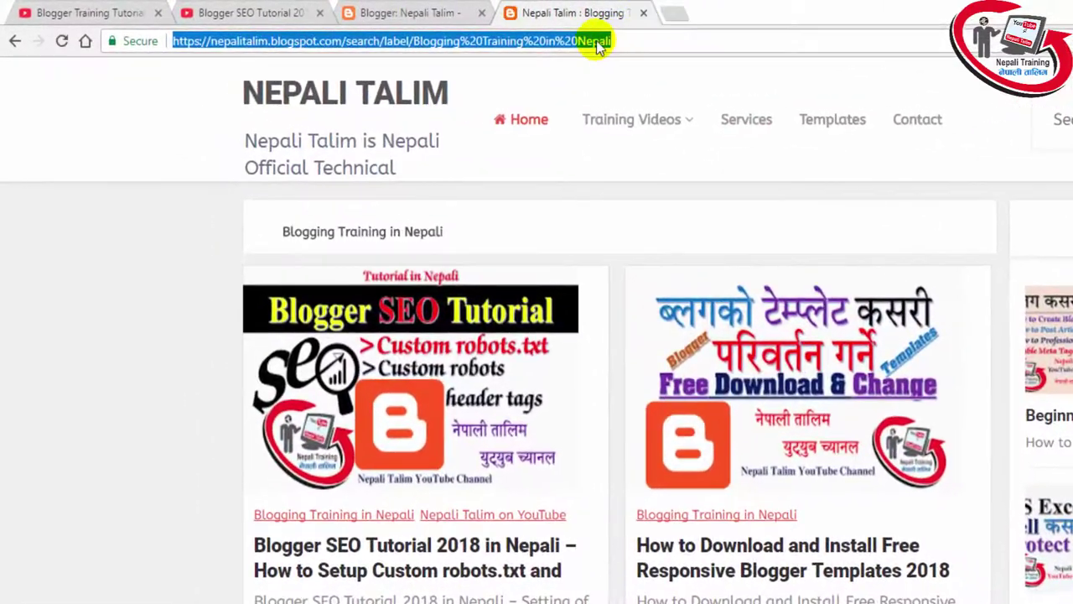
pyautogui.rightClick(592, 39)
pyautogui.click(613, 101)
pyautogui.click(414, 12)
pyautogui.press('Delete')
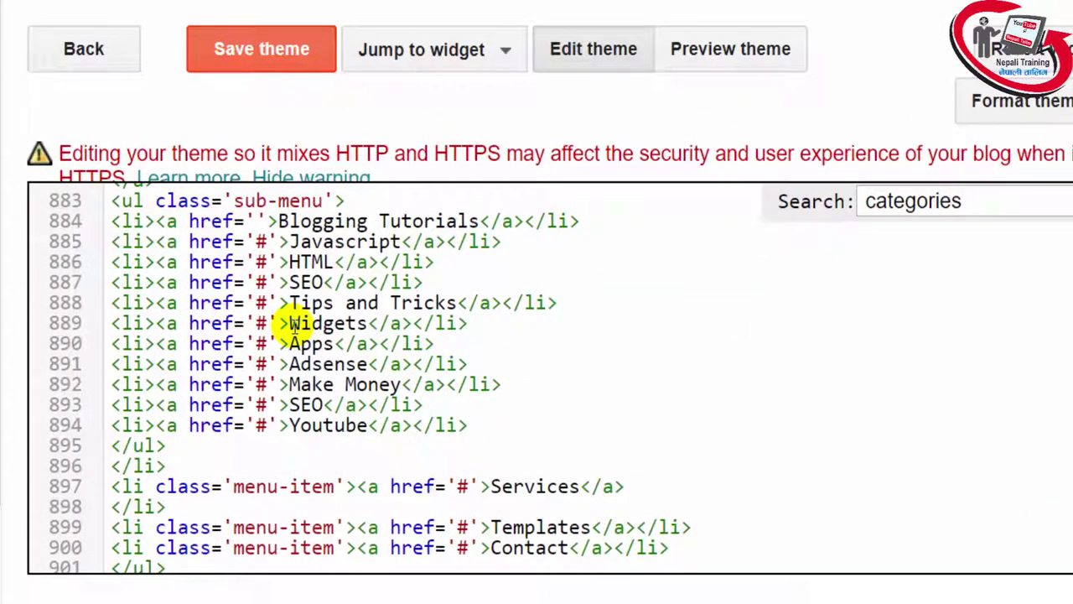
pyautogui.hotkey('ctrl', 'v')
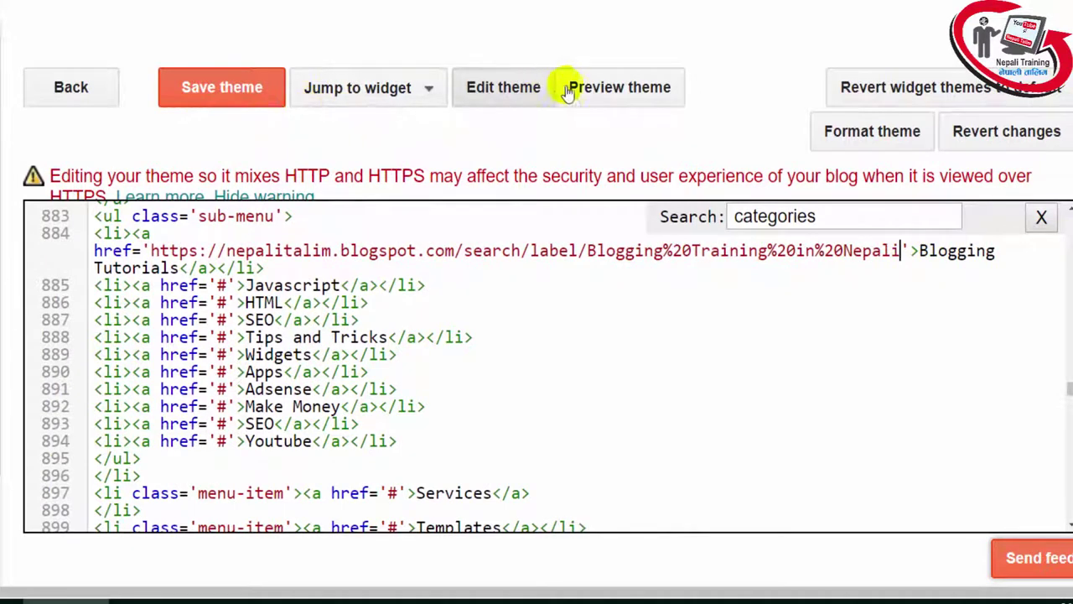
# Step: Preview and save the theme, and test the Blogging Tutorials submenu link on the reloaded live blog
pyautogui.click(601, 96)
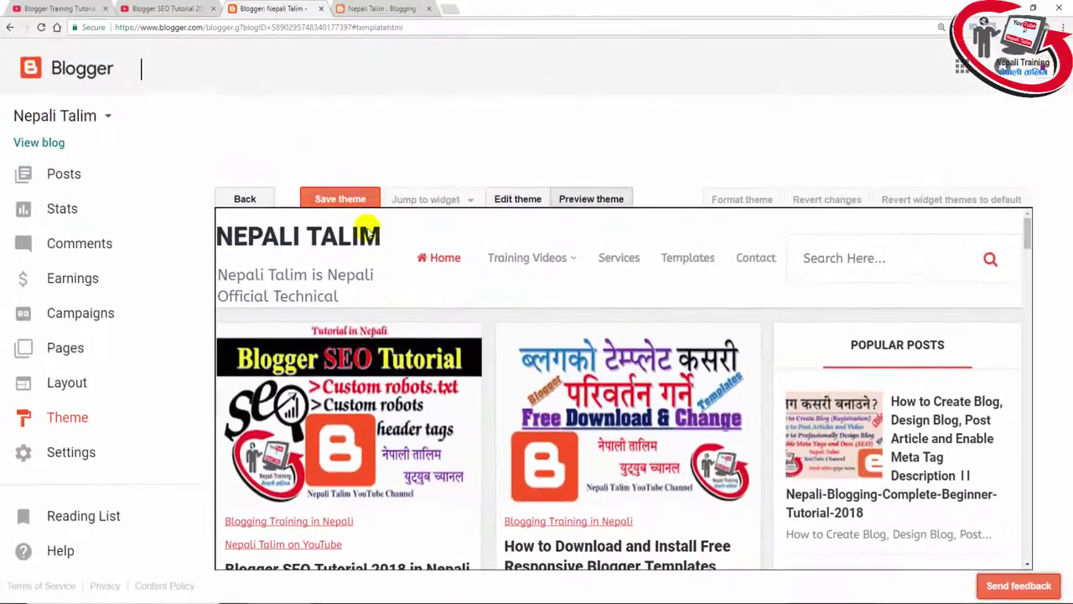
pyautogui.click(335, 199)
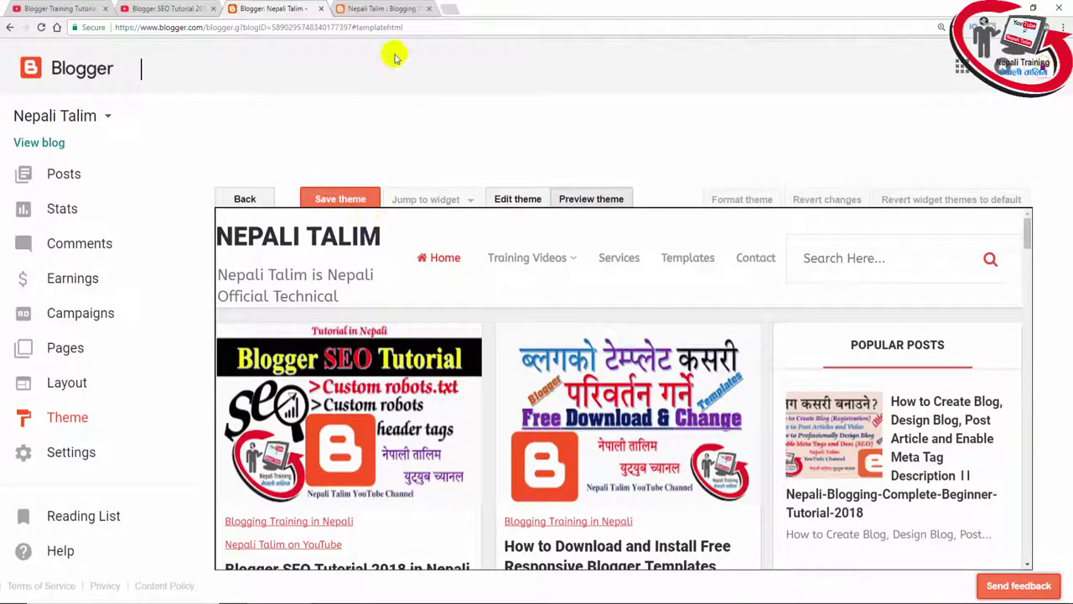
pyautogui.click(395, 10)
pyautogui.click(395, 26)
pyautogui.press('Return')
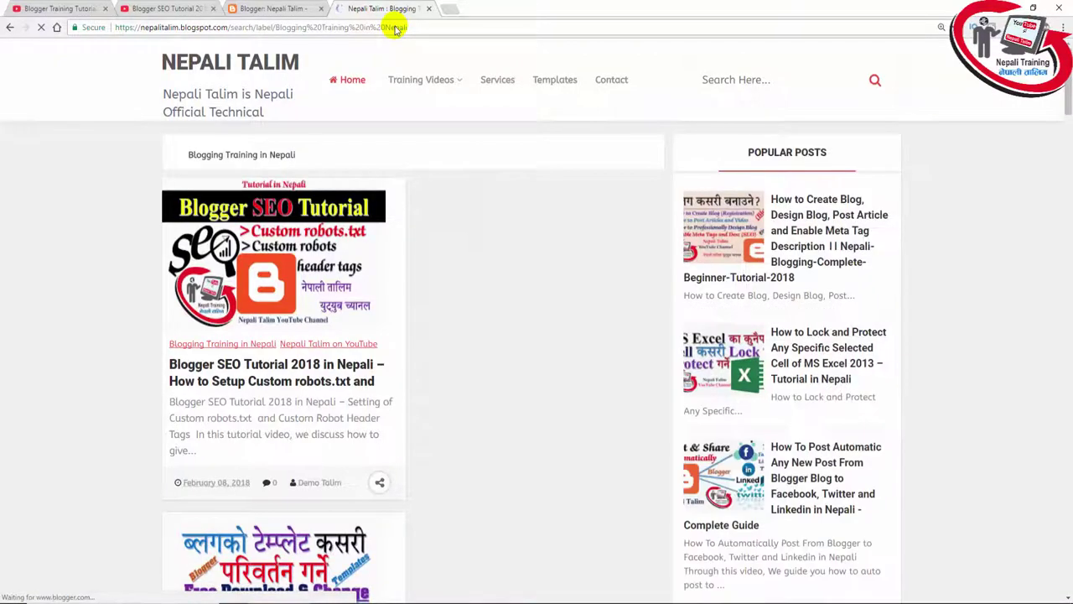
pyautogui.moveTo(420, 78)
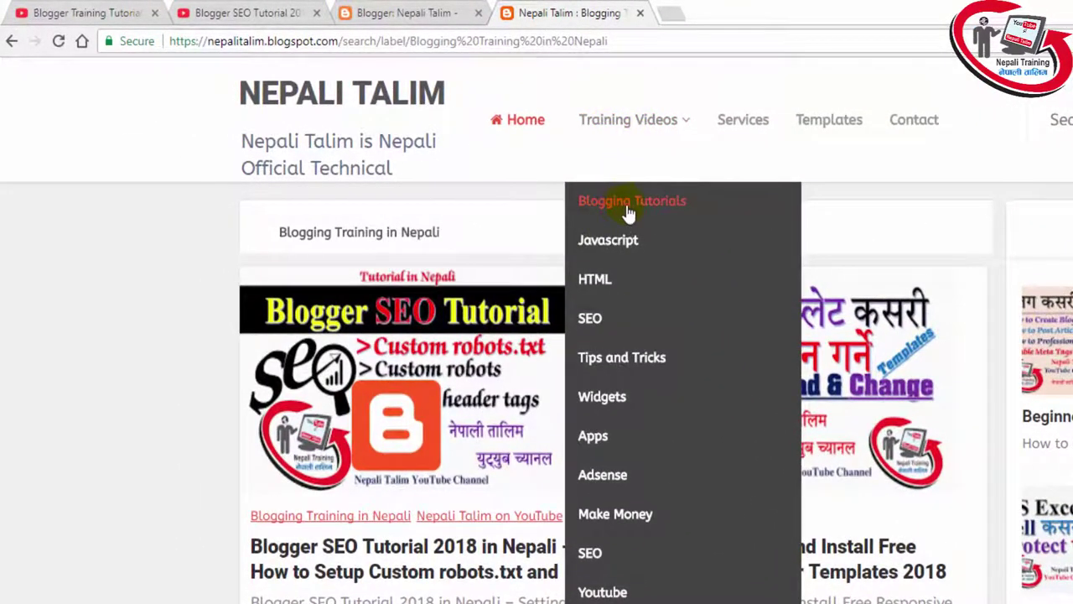
pyautogui.click(625, 201)
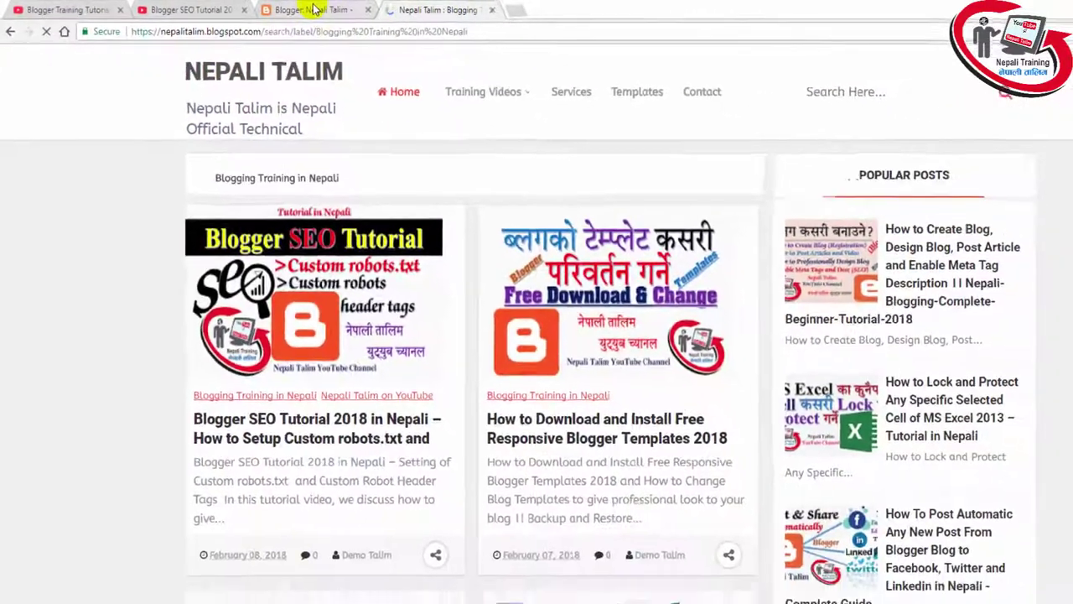
# Step: Review the Training Videos submenu and the footer Labels list on the live blog for further menu links
pyautogui.click(313, 9)
pyautogui.click(377, 8)
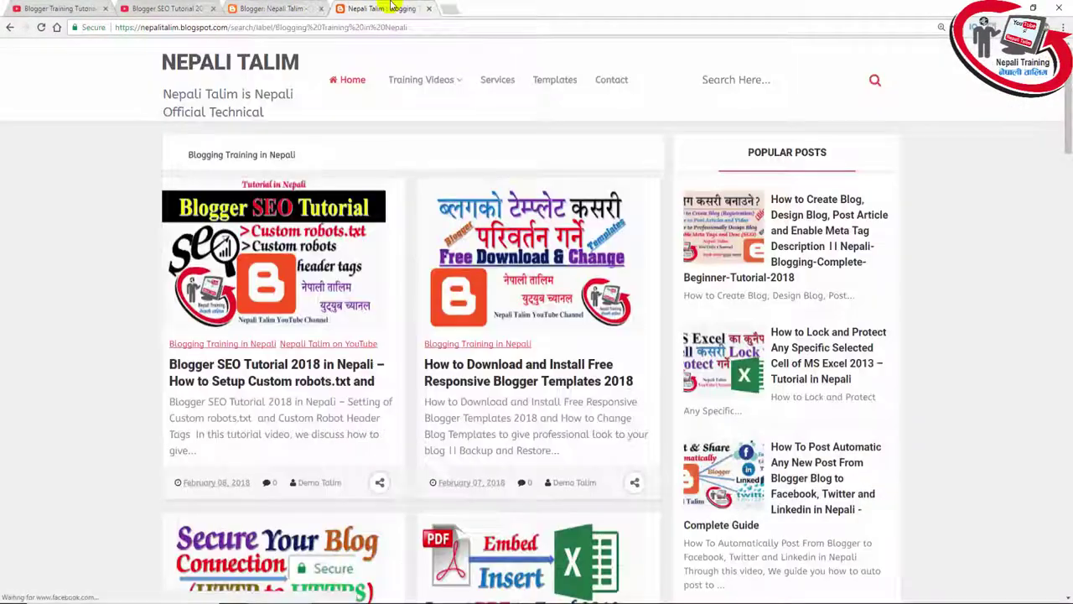
pyautogui.moveTo(432, 88)
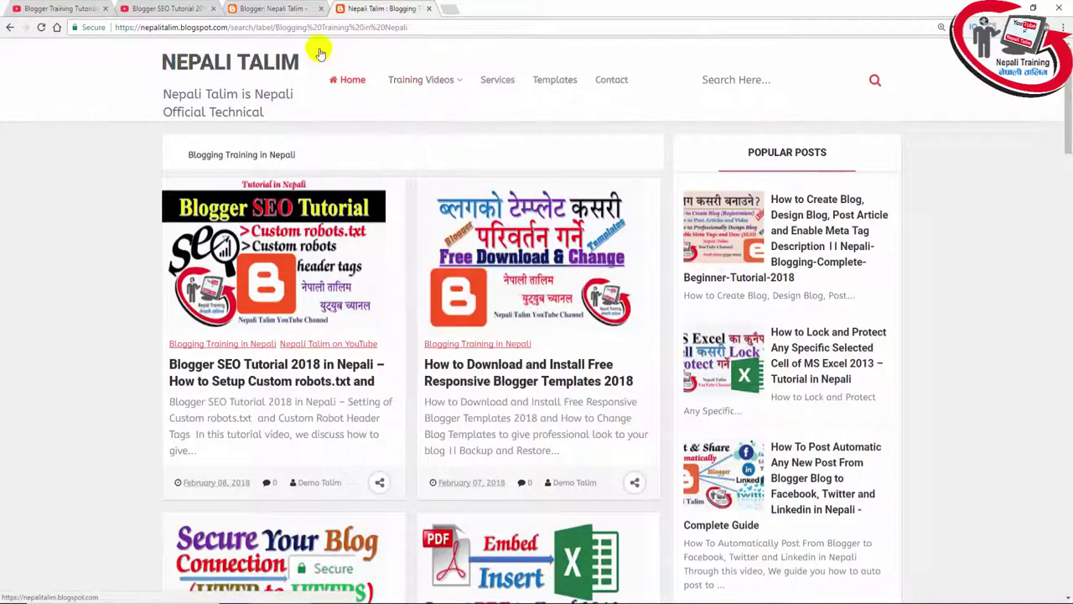
pyautogui.click(277, 10)
pyautogui.click(371, 9)
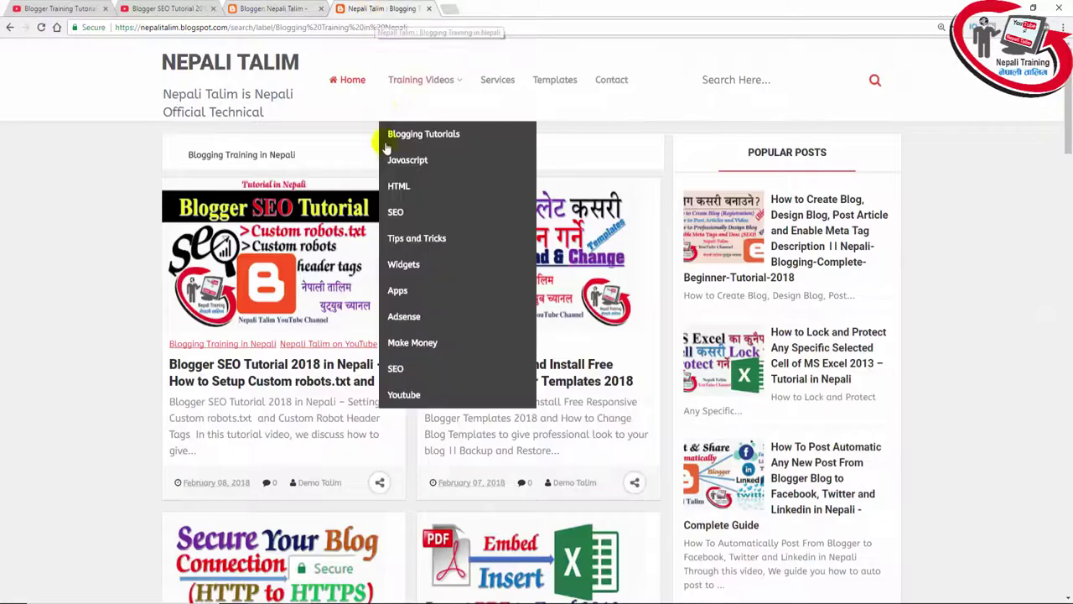
pyautogui.scroll(-20, 372, 187)
pyautogui.scroll(3, 367, 229)
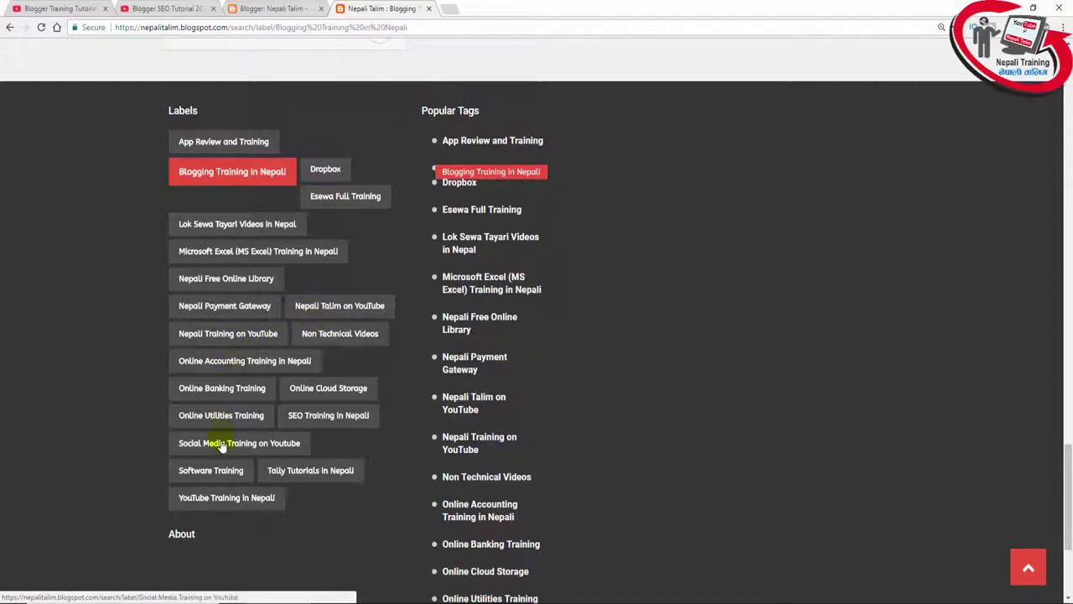
# Step: Open the YouTube Training in Nepali label page from the live blog's footer, and return to editing the theme HTML in Blogger
pyautogui.click(249, 499)
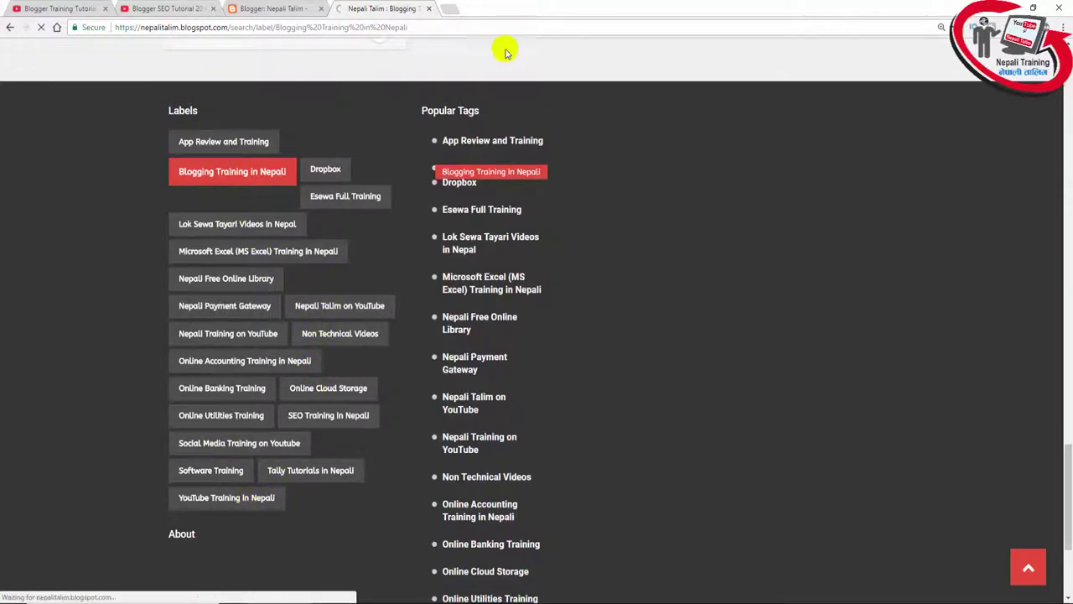
pyautogui.click(440, 26)
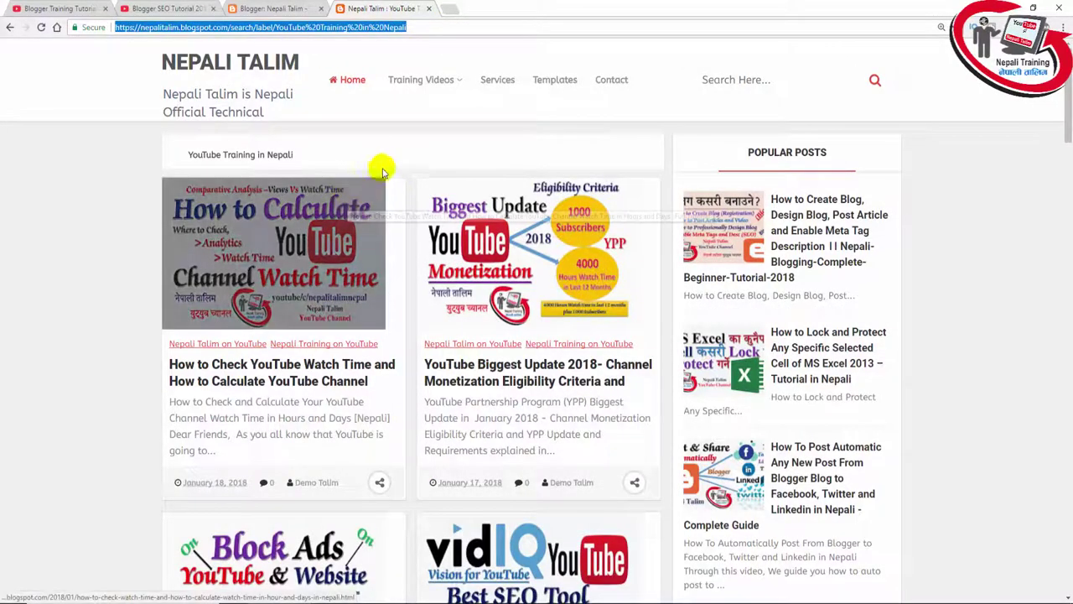
pyautogui.click(280, 10)
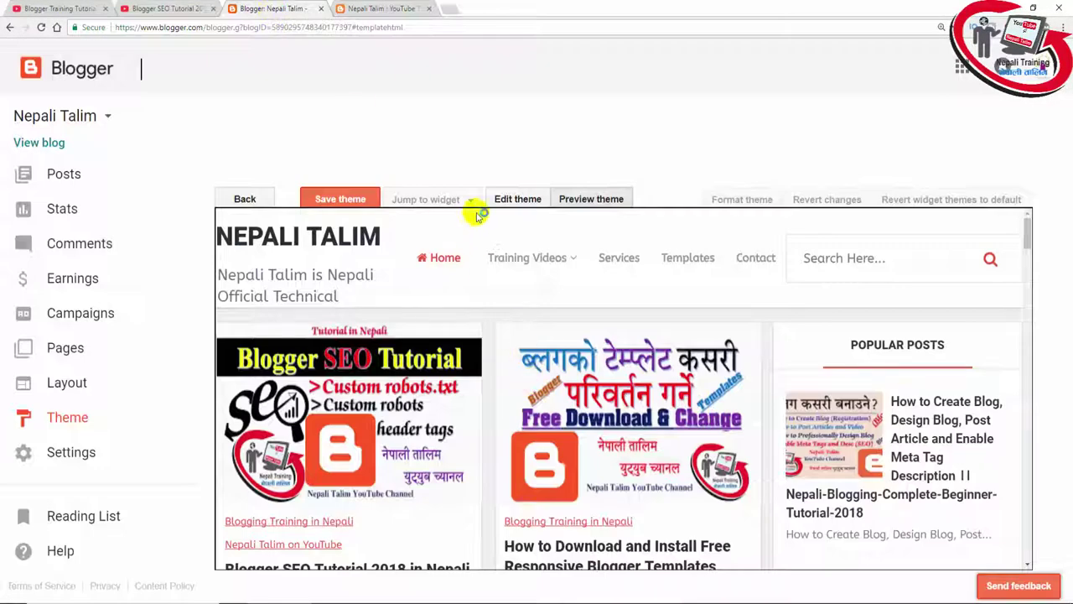
pyautogui.click(509, 201)
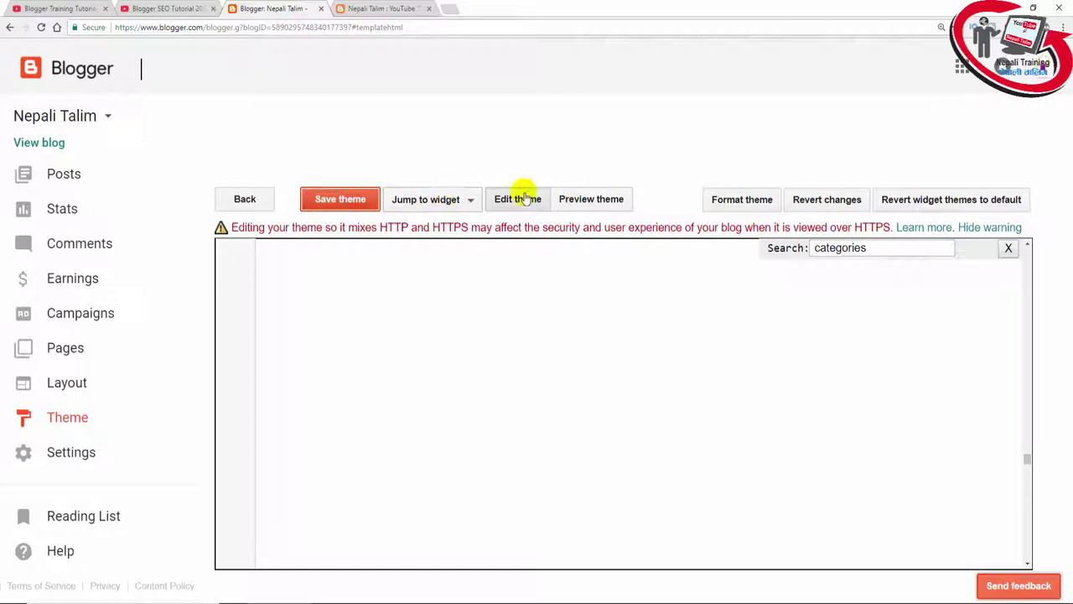
pyautogui.click(587, 199)
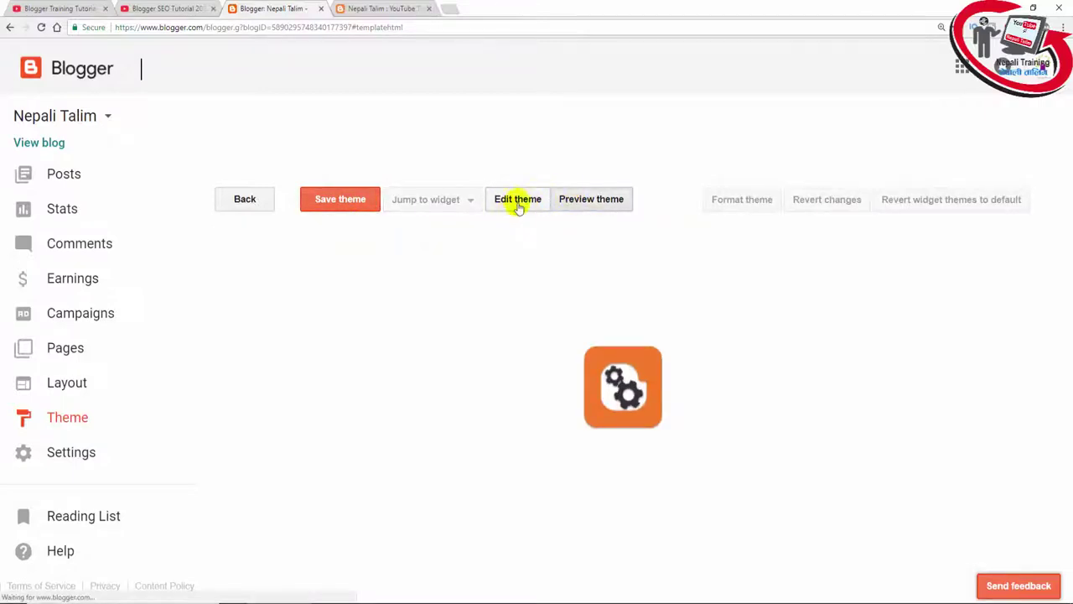
pyautogui.click(520, 203)
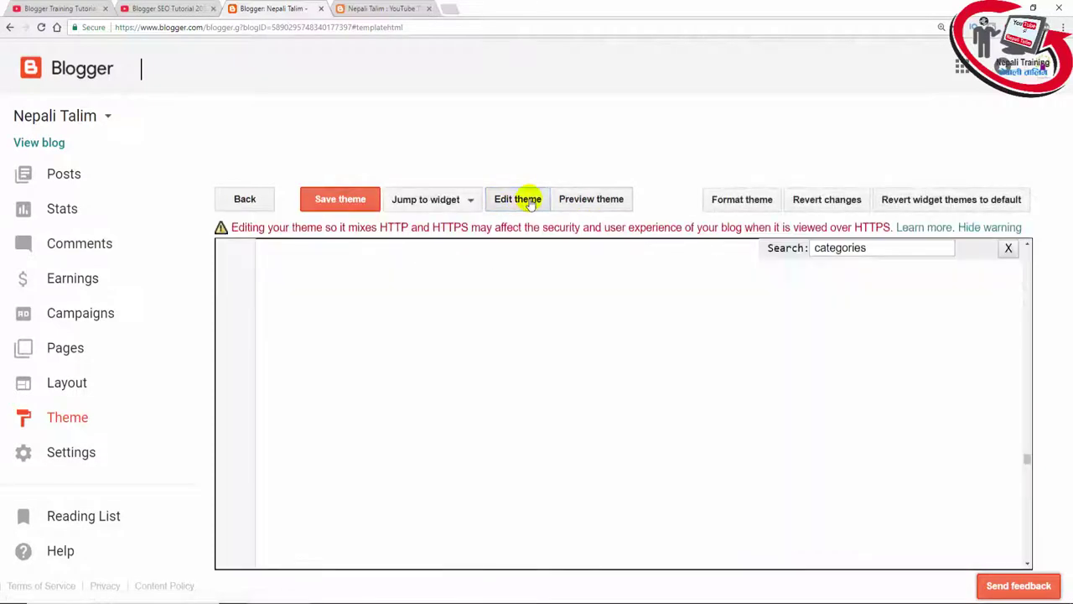
# Step: Try to locate the navigation menu code by searching the theme HTML for css and stepping through the matches
pyautogui.scroll(-2, 735, 312)
pyautogui.scroll(2, 733, 311)
pyautogui.scroll(-4, 729, 318)
pyautogui.scroll(-8, 728, 318)
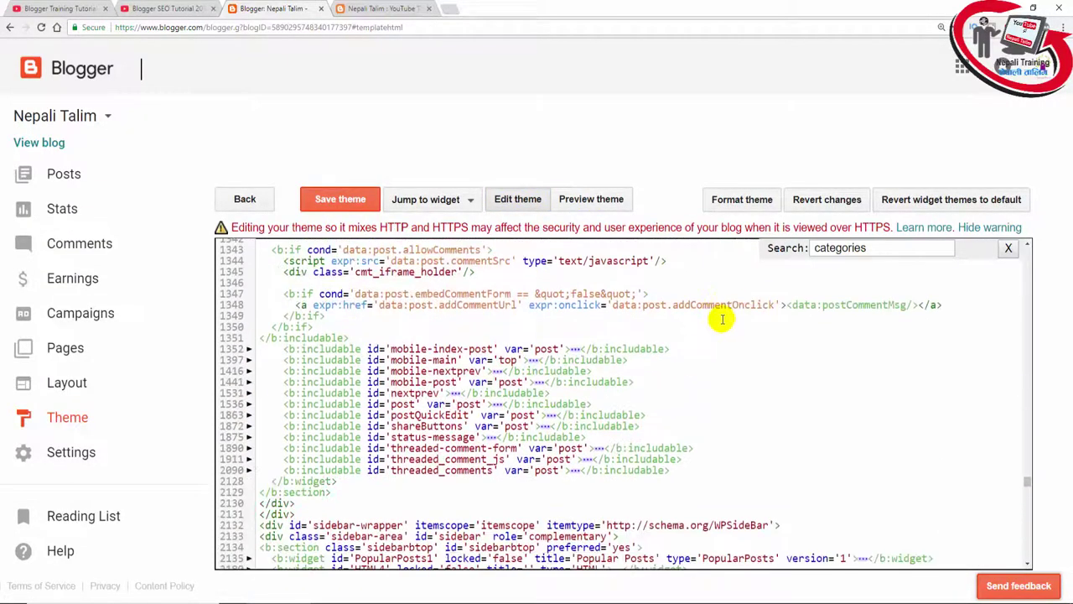
pyautogui.scroll(-2, 709, 322)
pyautogui.doubleClick(887, 248)
pyautogui.write('css')
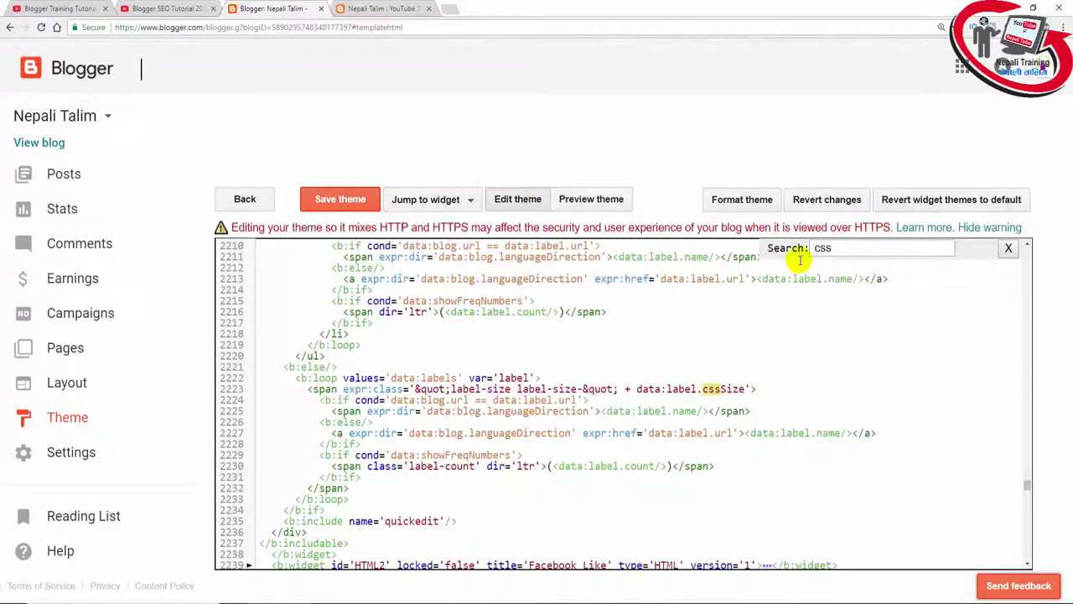
pyautogui.press('Return')
pyautogui.press('Return')
pyautogui.press('Return')
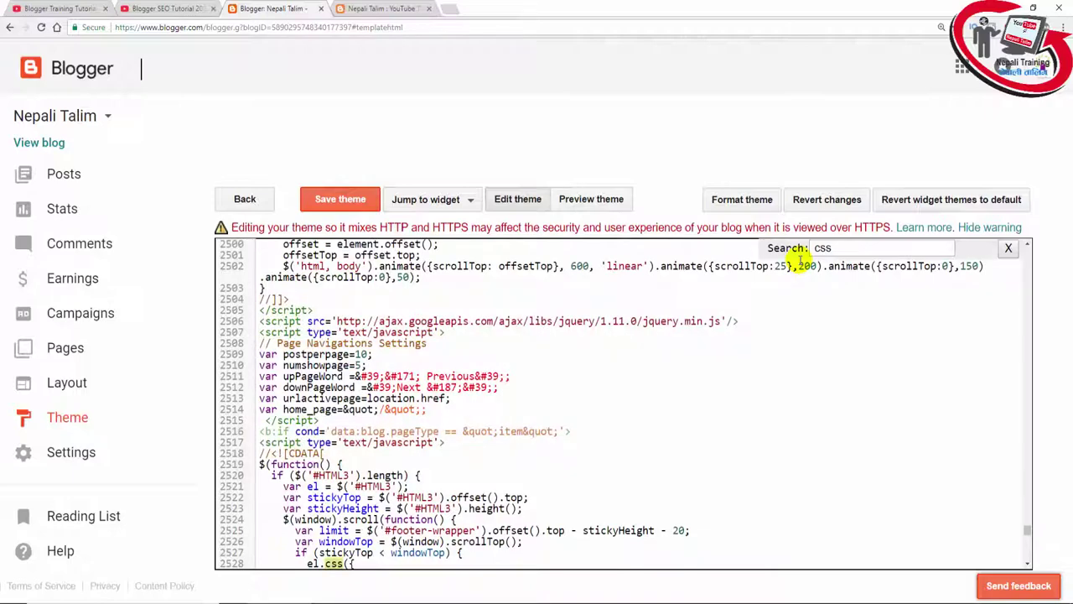
pyautogui.press('Return')
pyautogui.press('Return')
pyautogui.press('Return')
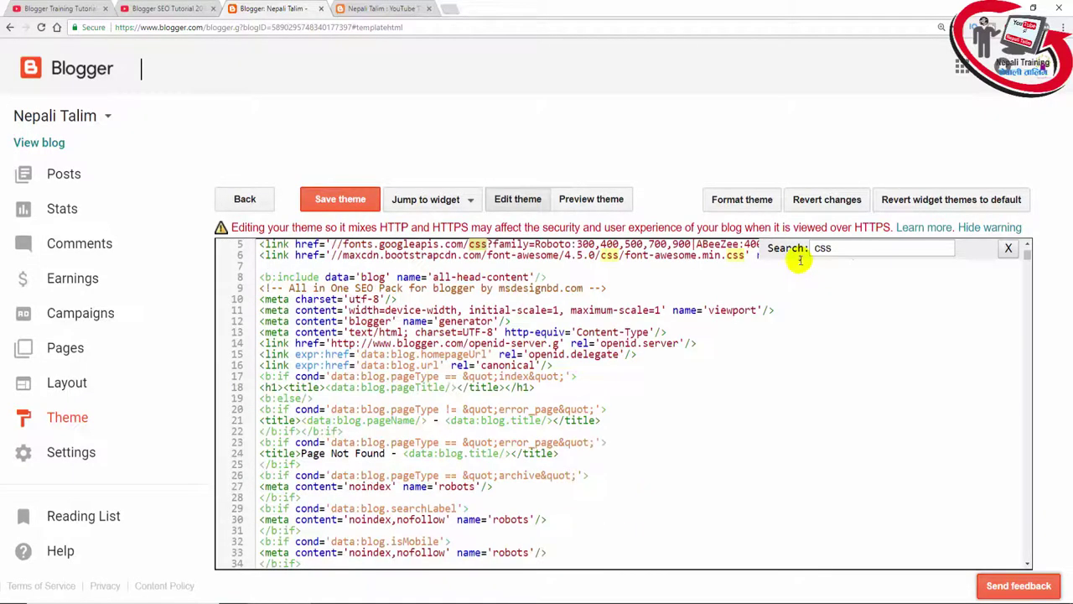
# Step: Find blogging tutorials in the theme HTML and rename the Javascript submenu item below it as YouTube Earning Training
pyautogui.doubleClick(821, 248)
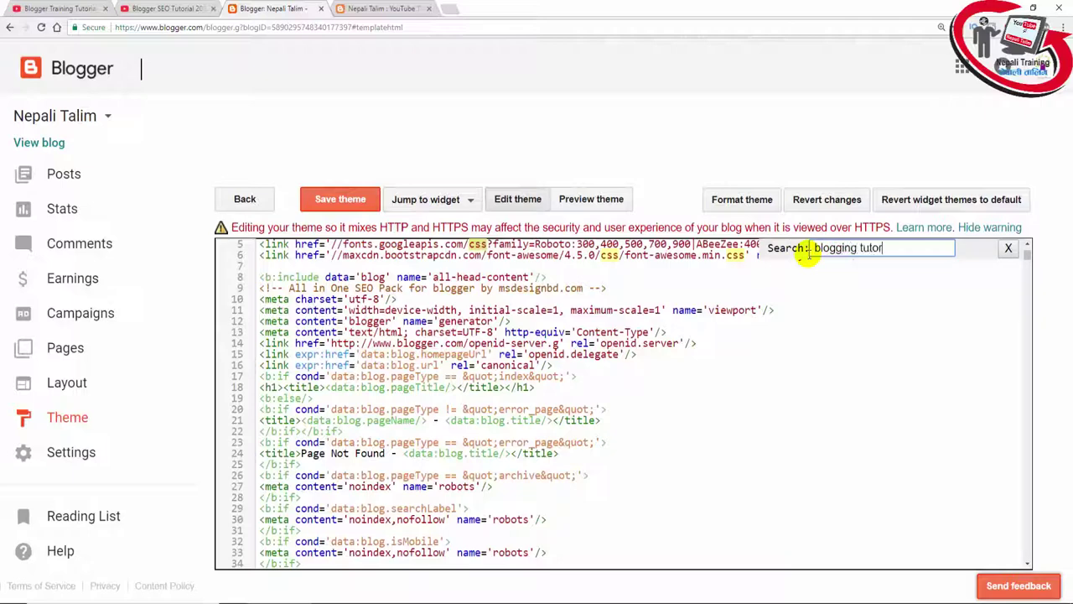
pyautogui.press('Return')
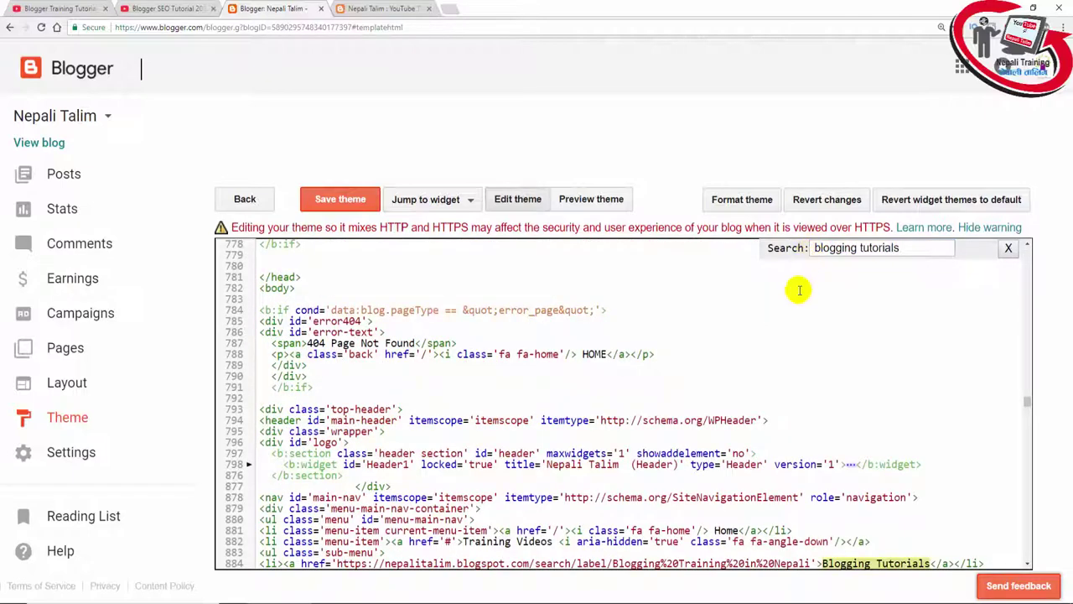
pyautogui.scroll(-3, 805, 335)
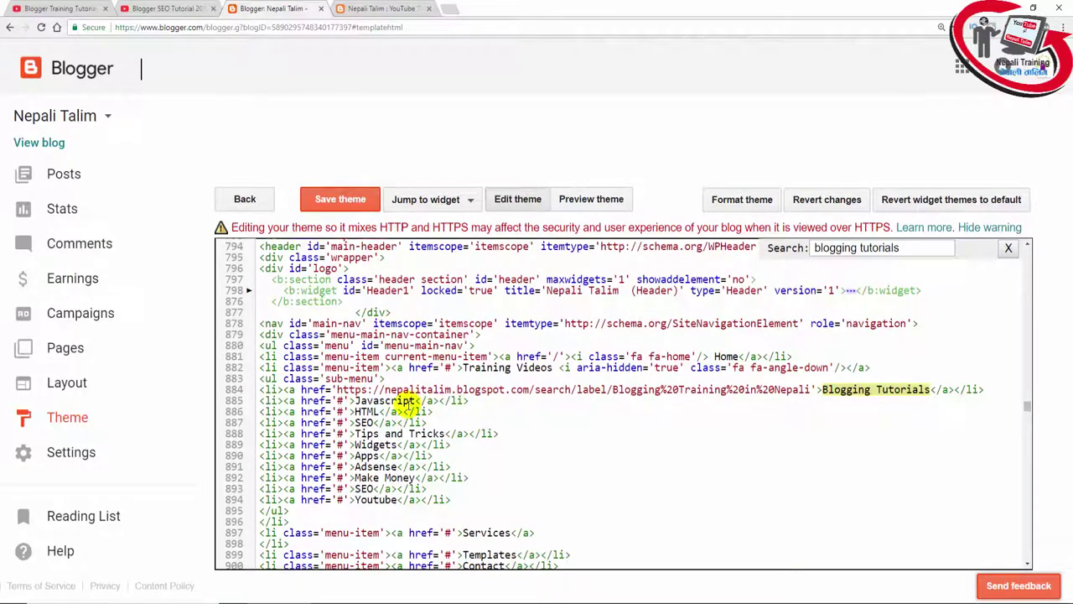
pyautogui.moveTo(414, 401); pyautogui.dragTo(355, 400)
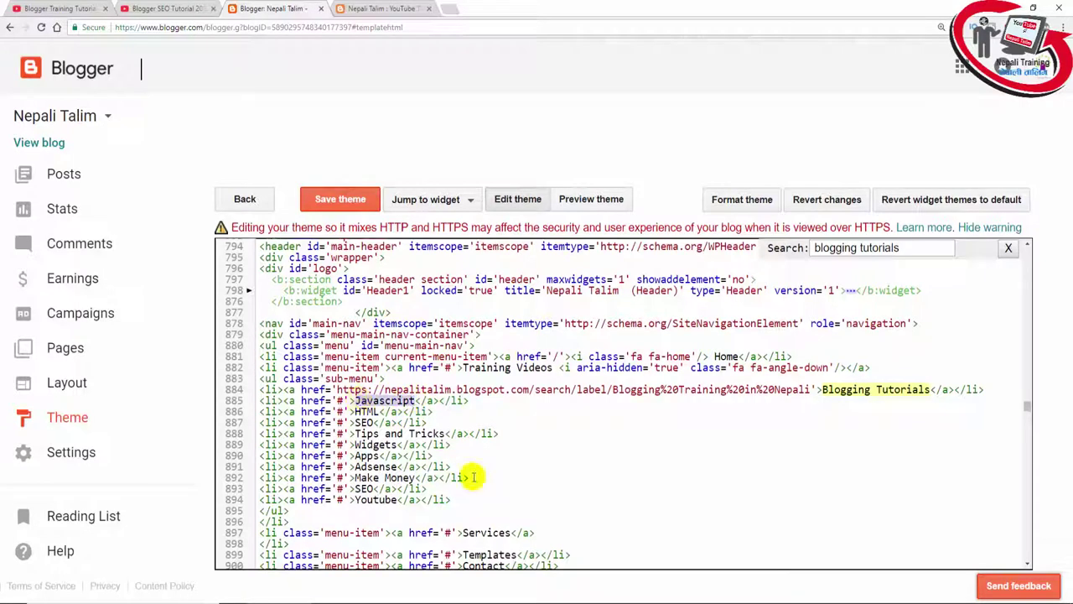
pyautogui.write('YouTube Earning Training')
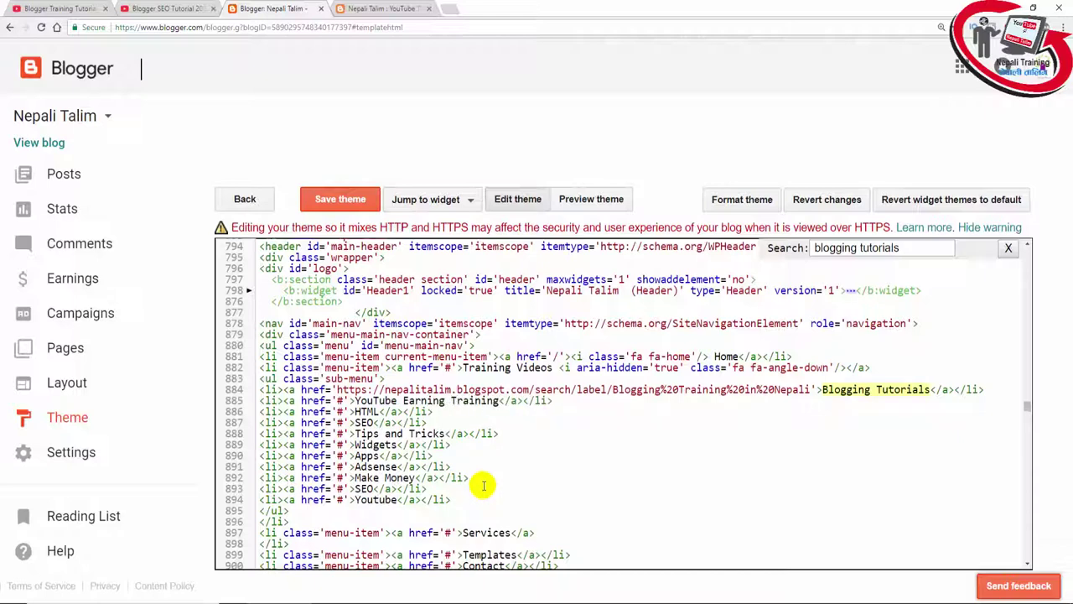
# Step: Copy the YouTube Training in Nepali page address and use it to replace the # link target of YouTube Earning Training
pyautogui.click(377, 8)
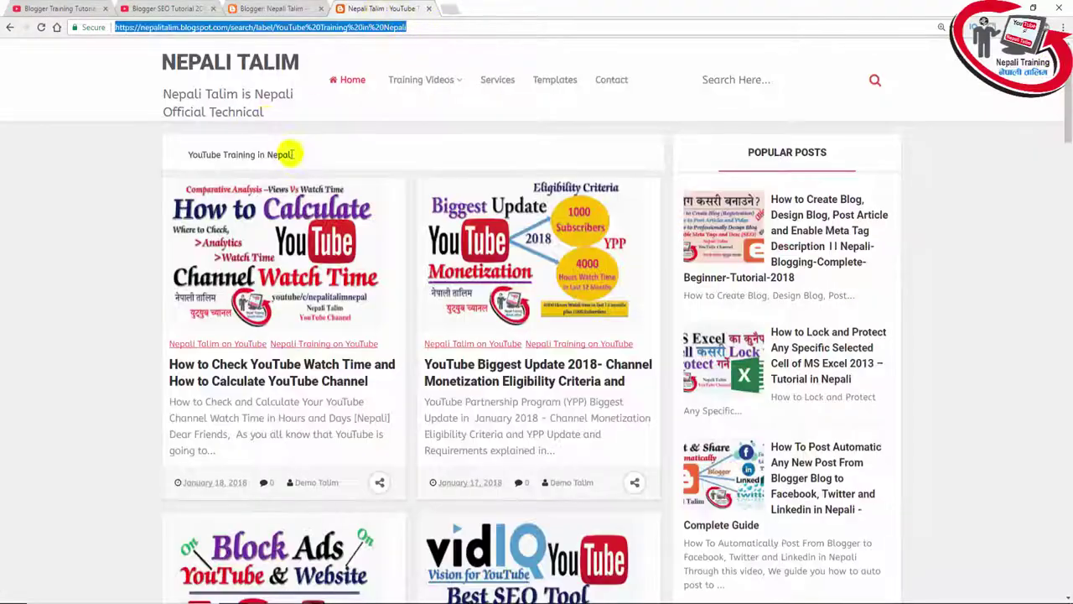
pyautogui.scroll(-5, 344, 472)
pyautogui.scroll(-6, 344, 472)
pyautogui.rightClick(351, 27)
pyautogui.click(357, 67)
pyautogui.click(281, 9)
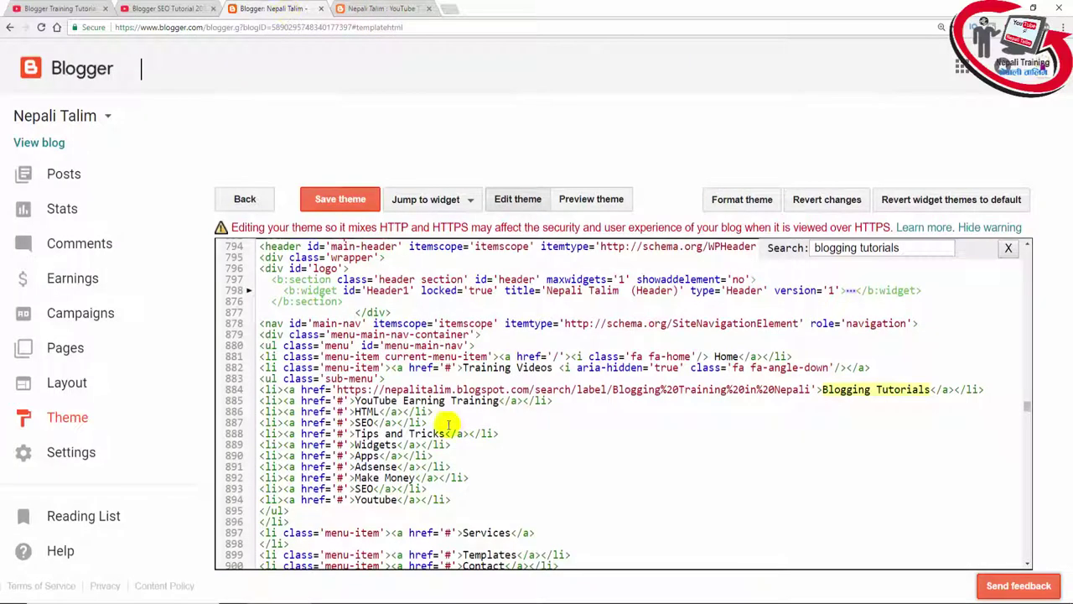
pyautogui.doubleClick(342, 401)
pyautogui.write('https://nepalitalim.blogspot.com/search/label/YouTube%20Training%20in%20Nepali')
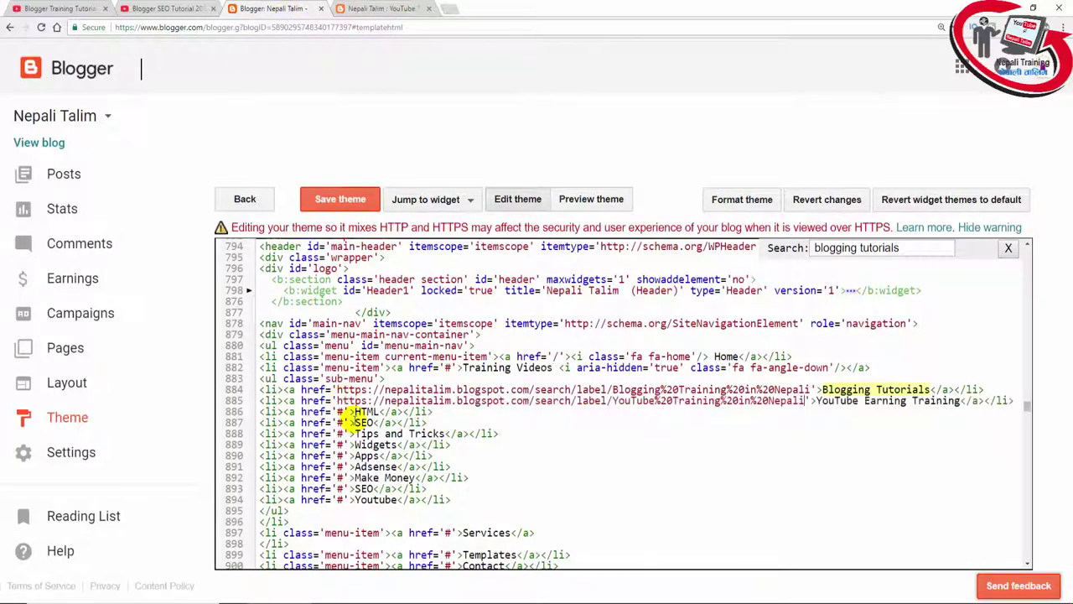
# Step: Preview and save the theme, and load the live blog's home page
pyautogui.click(580, 200)
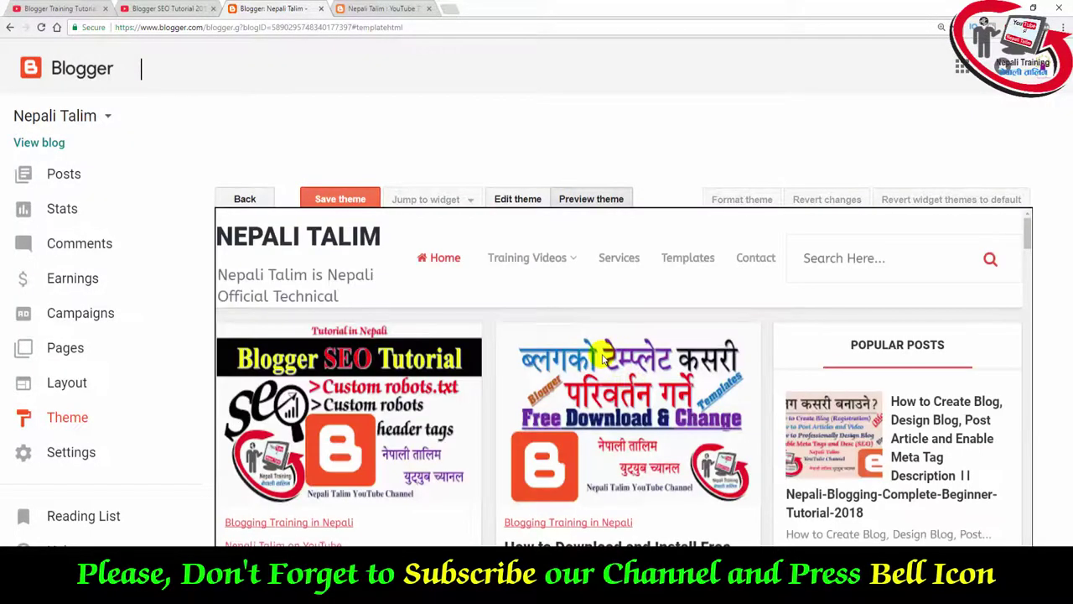
pyautogui.click(351, 200)
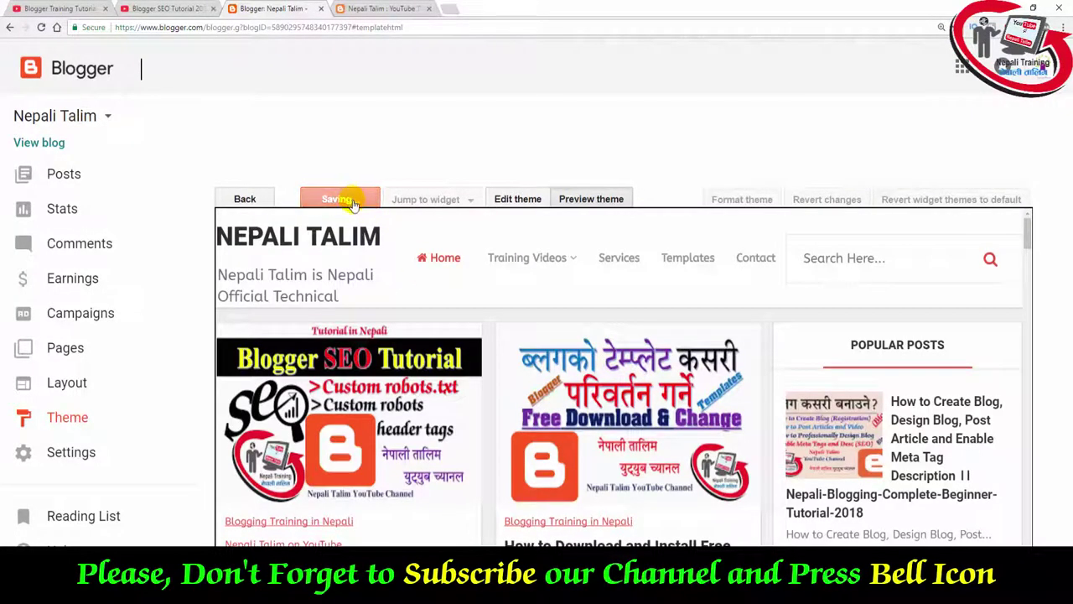
pyautogui.click(367, 10)
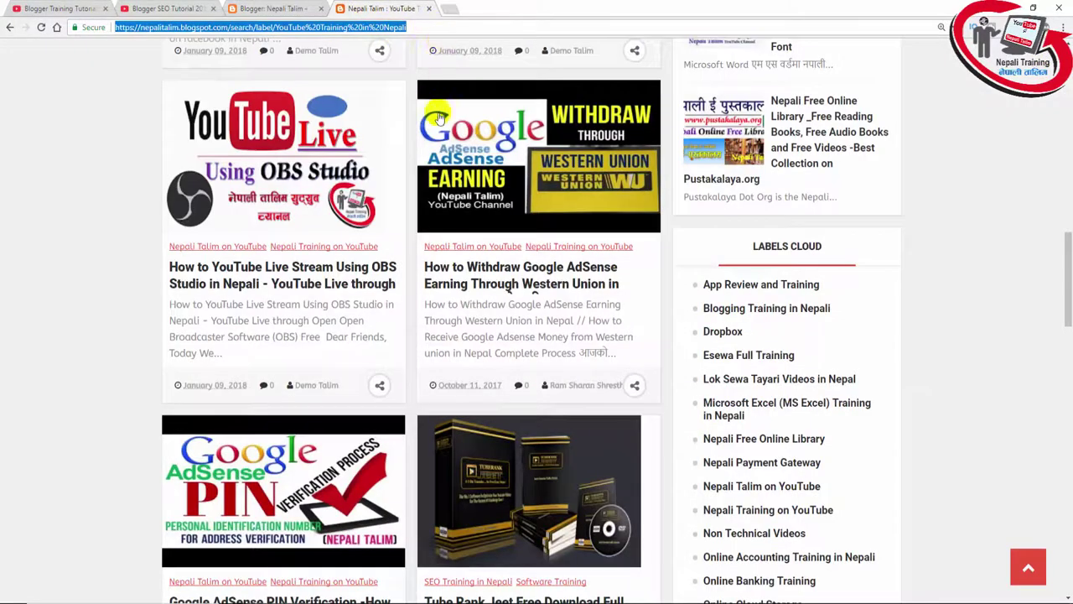
pyautogui.scroll(10, 426, 149)
pyautogui.click(261, 73)
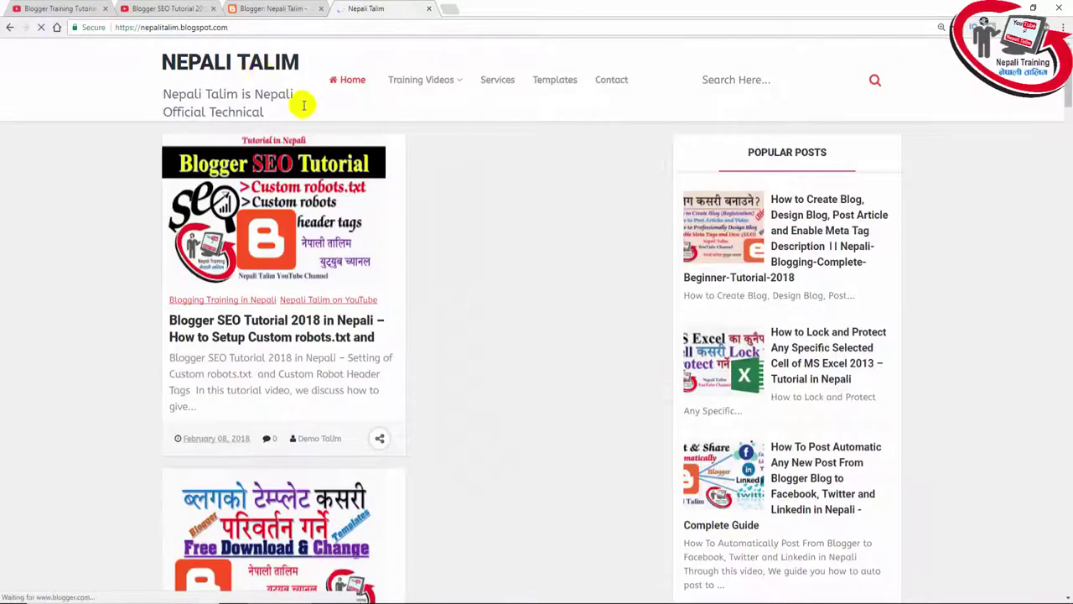
# Step: Test the YouTube Earning Training and Blogging Tutorials links in the Training Videos submenu on the live blog
pyautogui.moveTo(442, 86)
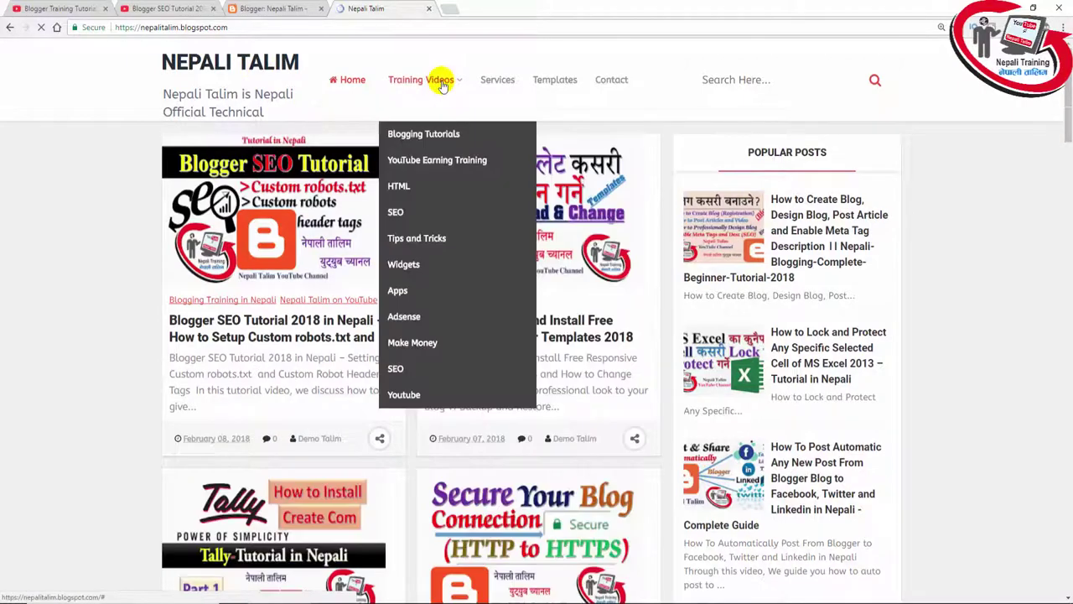
pyautogui.click(443, 162)
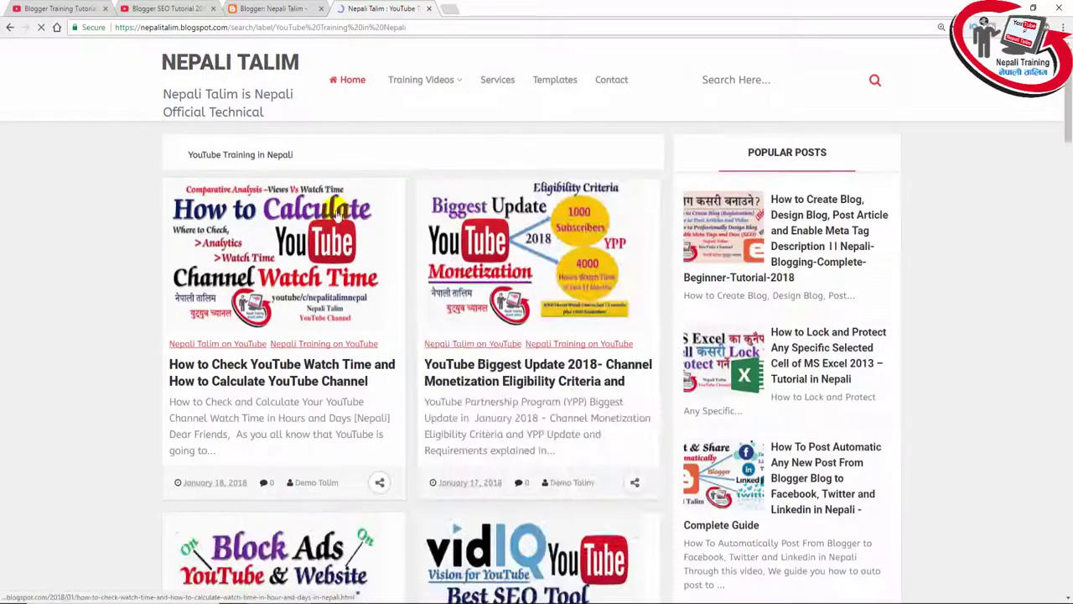
pyautogui.scroll(-15, 343, 209)
pyautogui.scroll(12, 431, 249)
pyautogui.scroll(4, 435, 256)
pyautogui.moveTo(443, 79)
pyautogui.click(434, 137)
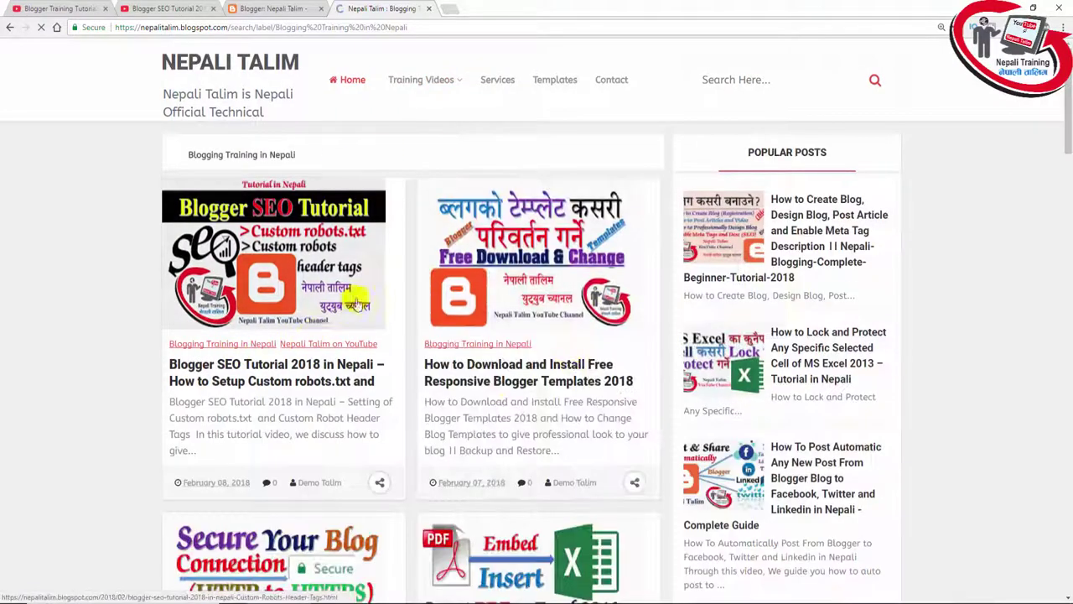
pyautogui.moveTo(400, 104)
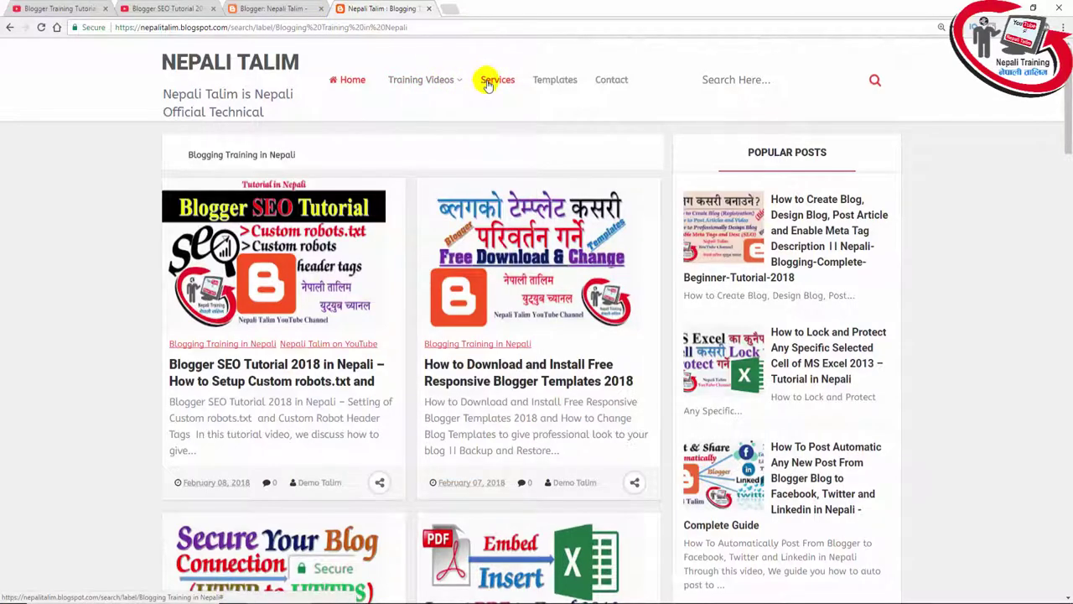
# Step: Open the Software Training label page from the footer labels in a new browser tab and copy its address
pyautogui.scroll(-20, 488, 86)
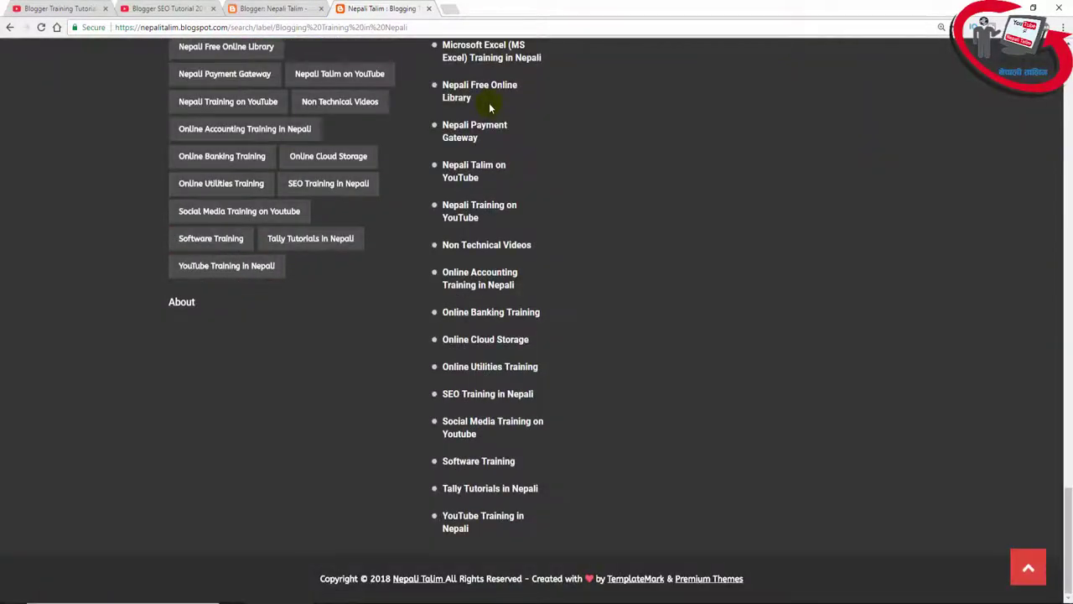
pyautogui.middleClick(226, 243)
pyautogui.click(491, 10)
pyautogui.click(360, 31)
pyautogui.hotkey('ctrl', 'c')
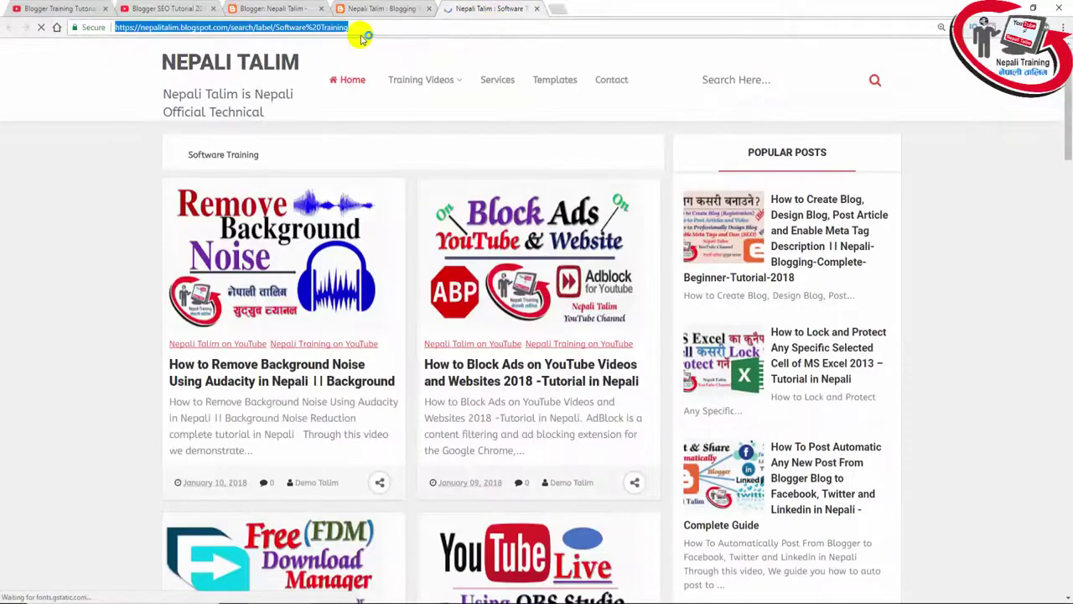
pyautogui.rightClick(348, 30)
pyautogui.click(359, 72)
# Step: Return to editing the theme HTML in Blogger and rename the Services menu item as Software Training
pyautogui.moveTo(423, 80)
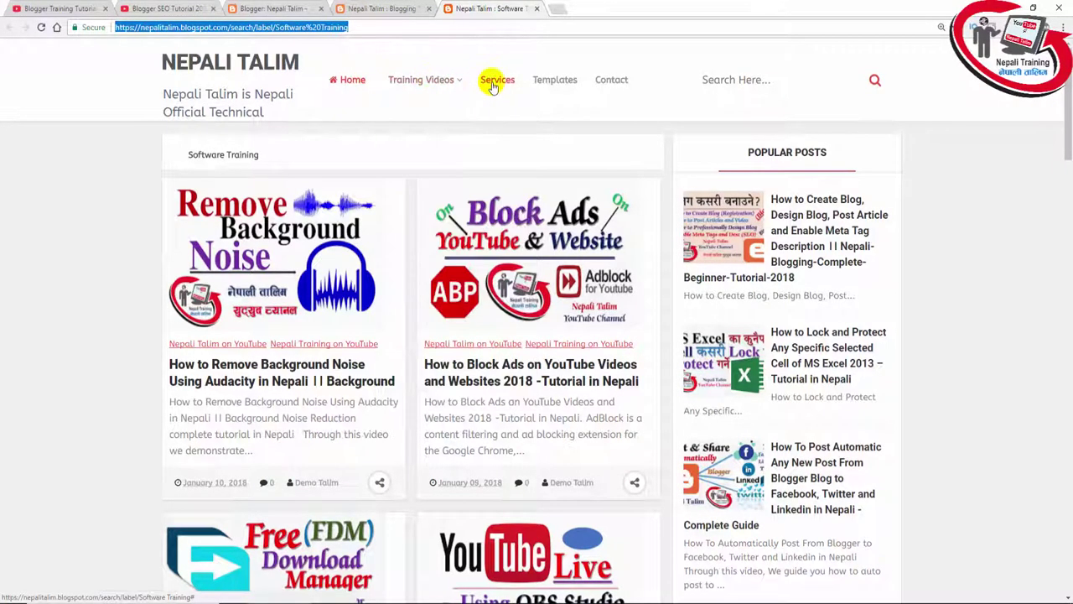
pyautogui.click(369, 10)
pyautogui.click(306, 10)
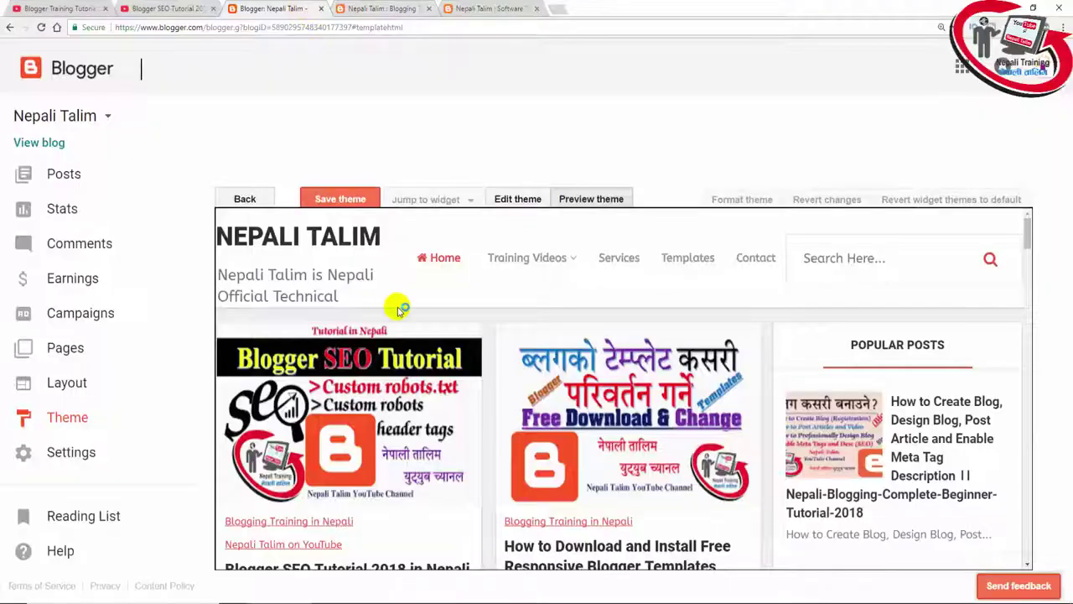
pyautogui.click(509, 201)
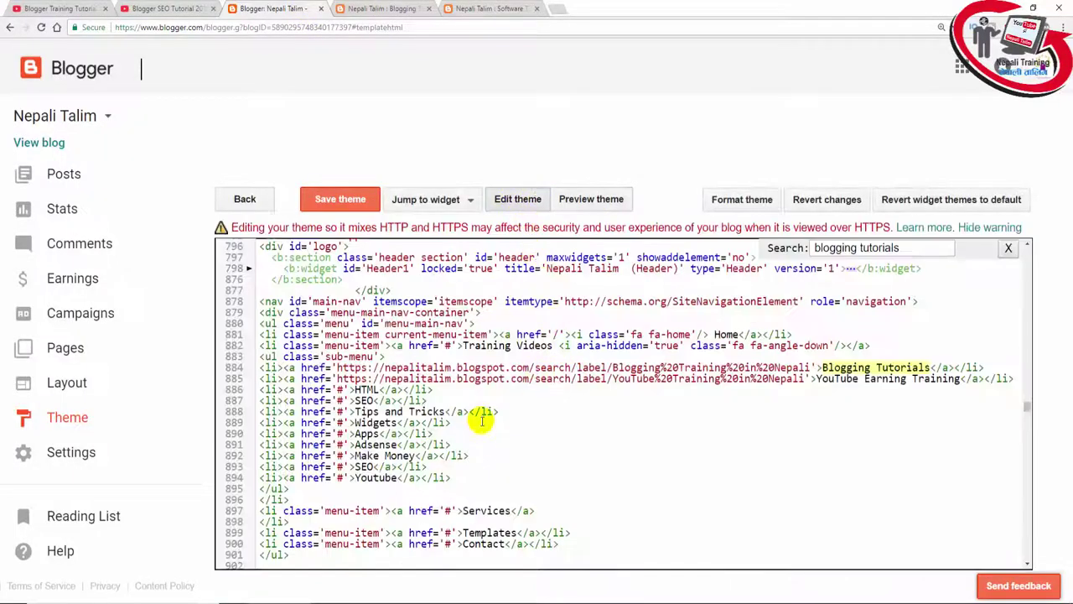
pyautogui.scroll(-2, 457, 503)
pyautogui.doubleClick(496, 452)
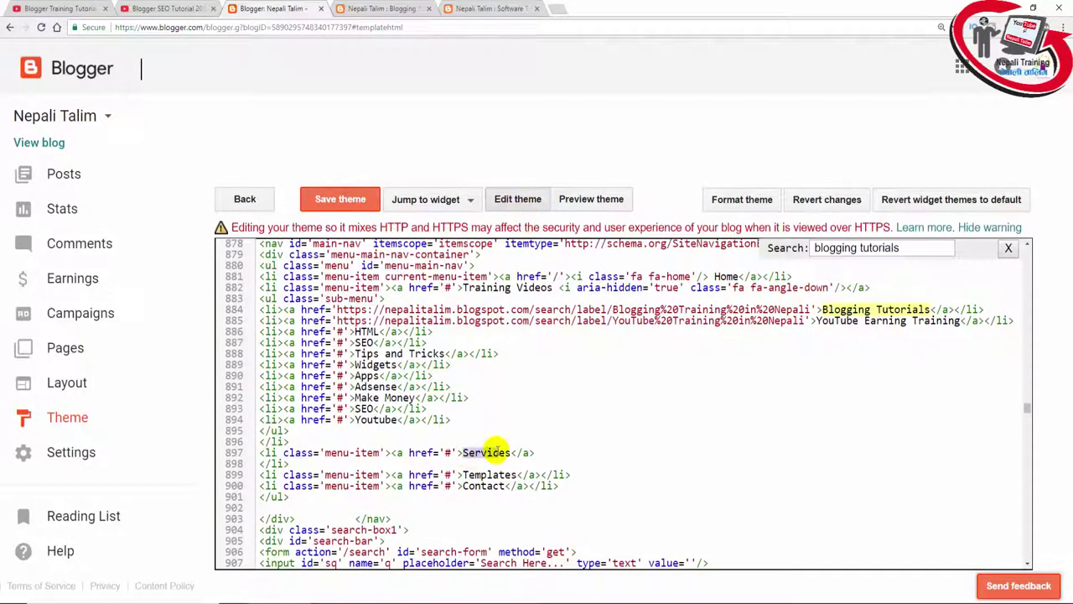
pyautogui.write('S')
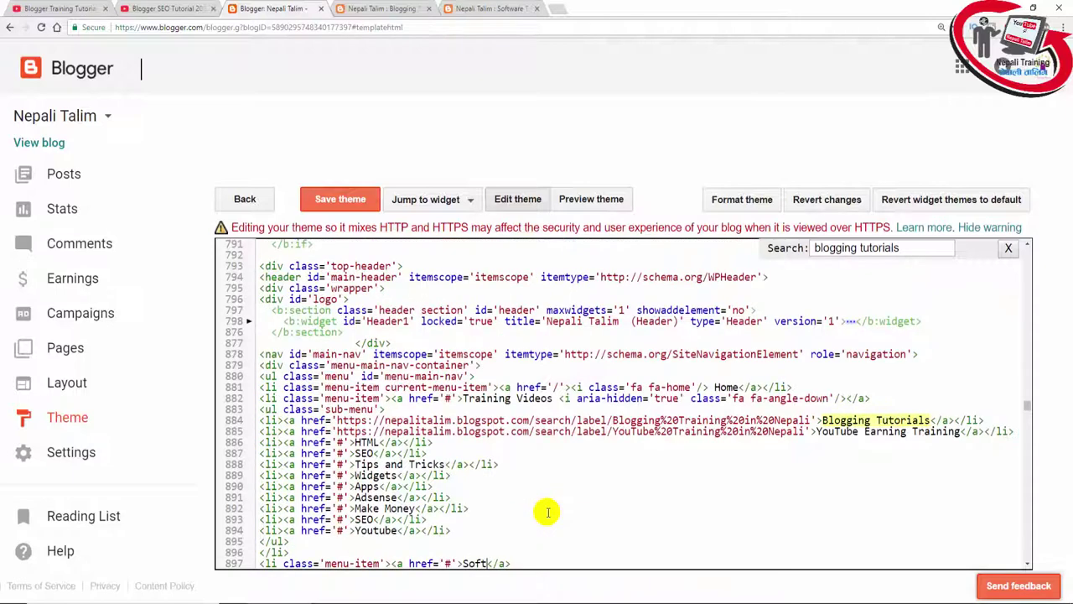
pyautogui.write('oftware')
pyautogui.scroll(-5, 549, 512)
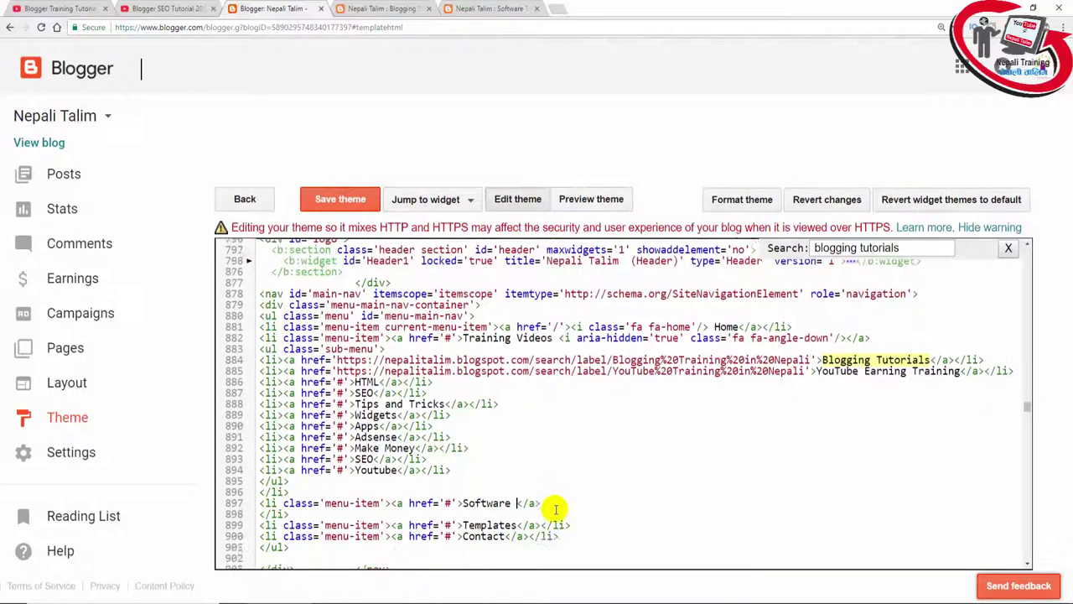
pyautogui.write('Training')
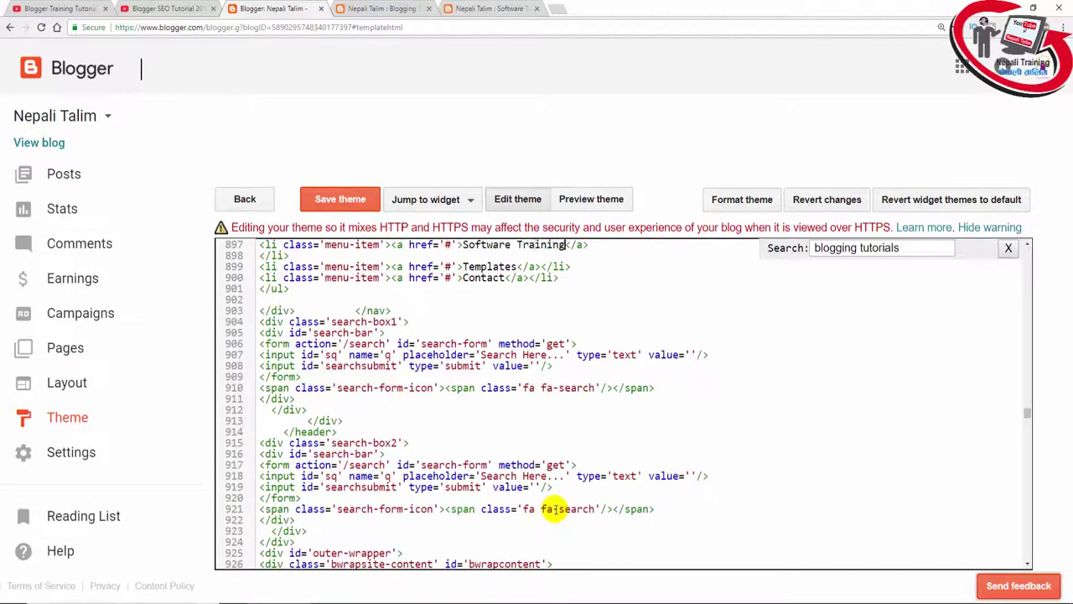
# Step: Replace the # link of the Software Training menu item with the copied Software Training label address
pyautogui.scroll(2, 1026, 243)
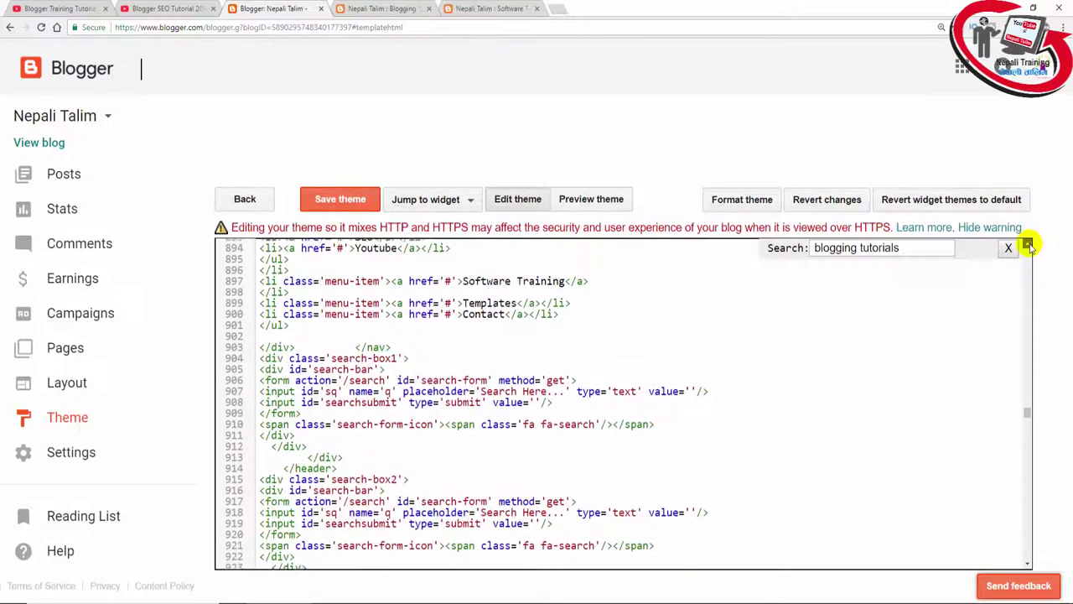
pyautogui.click(446, 290)
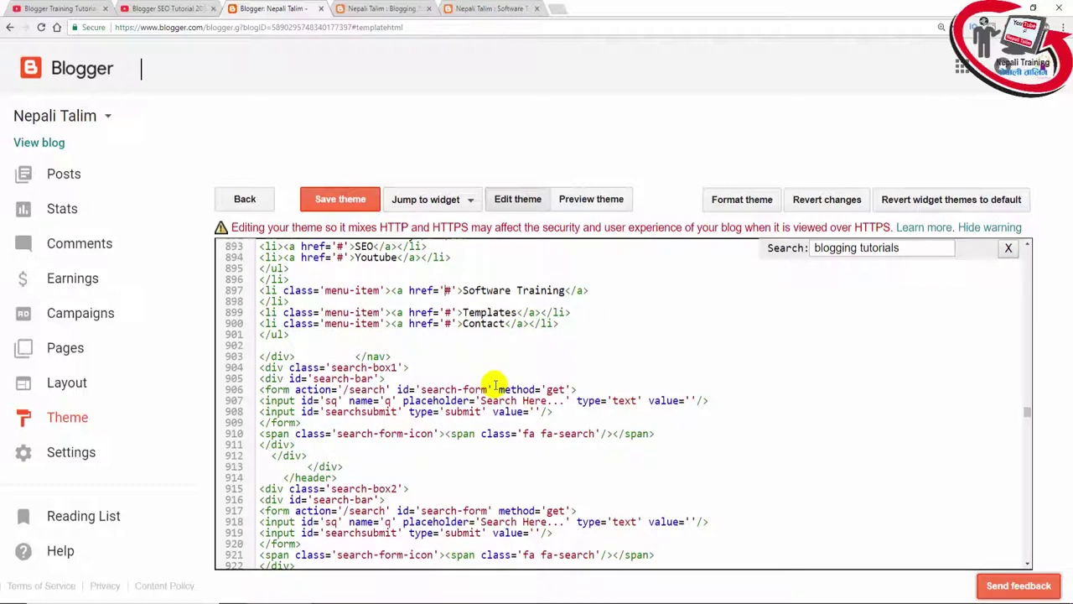
pyautogui.press('Delete')
pyautogui.scroll(-2, 495, 384)
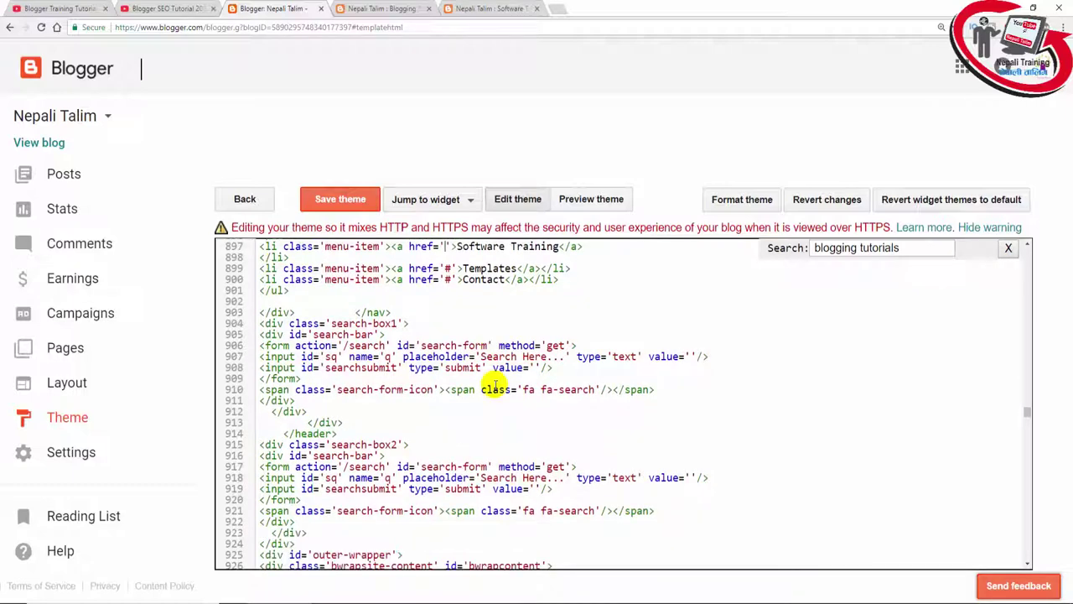
pyautogui.hotkey('ctrl', 'v')
pyautogui.scroll(4, 1028, 242)
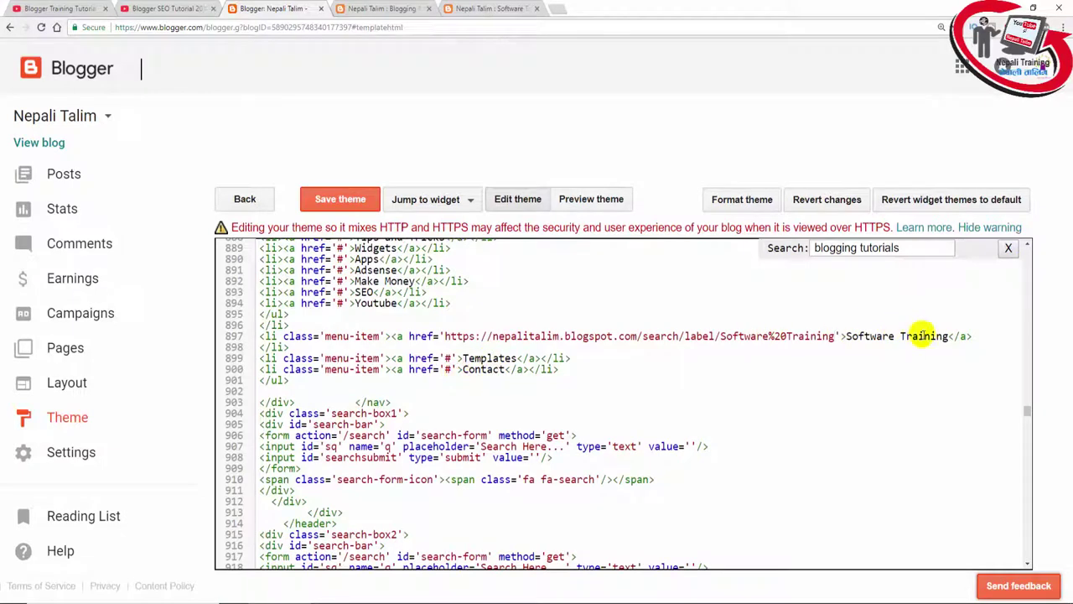
# Step: Preview and save the edited theme, and return to the Theme overview
pyautogui.click(570, 200)
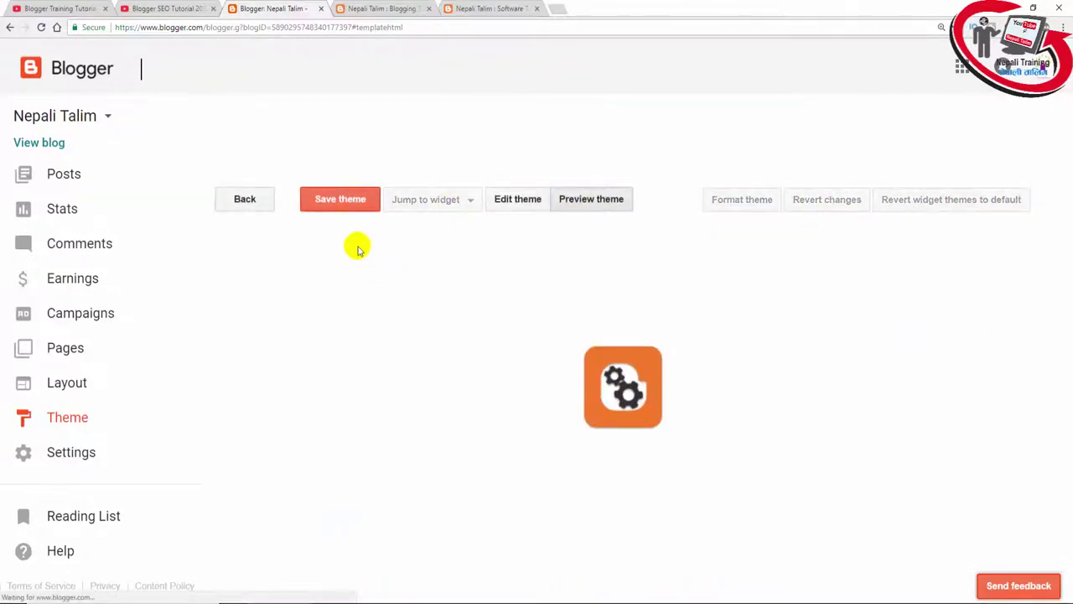
pyautogui.click(344, 204)
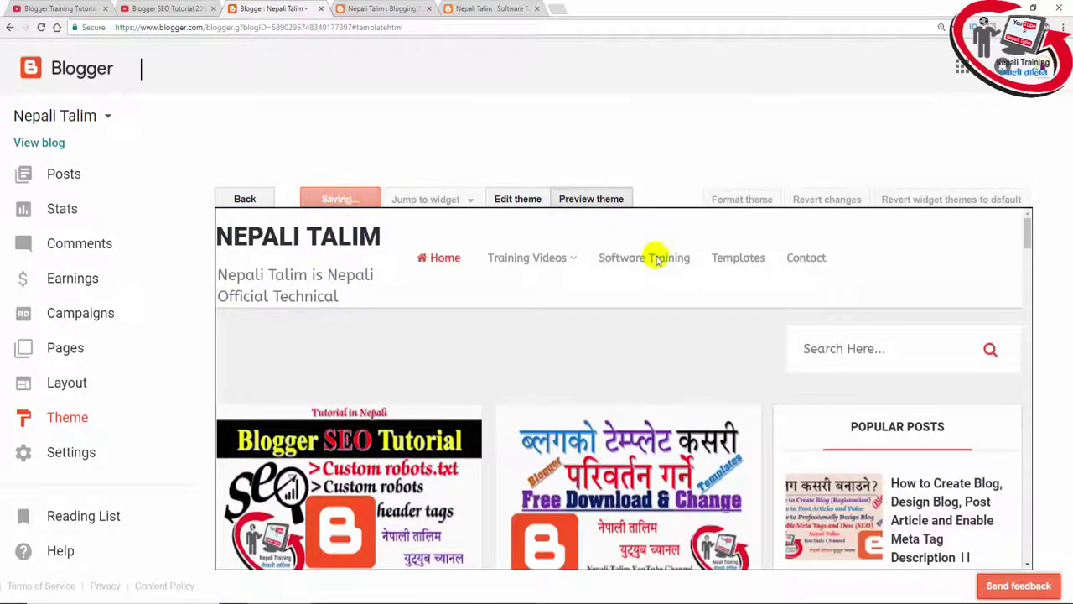
pyautogui.click(80, 417)
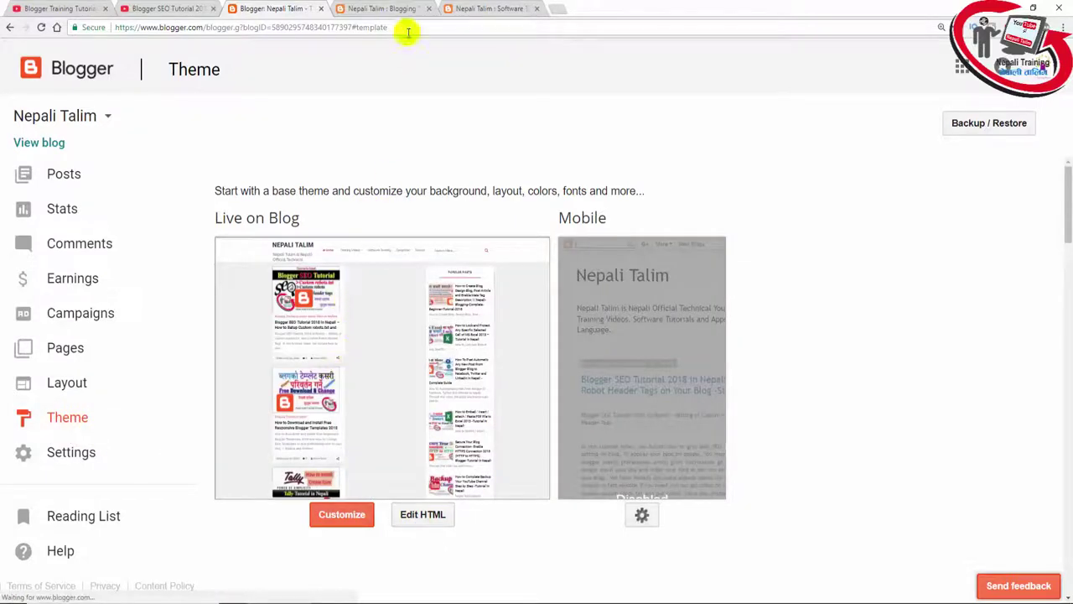
# Step: Close the Blogging Training label page, and test the Software Training menu link from the live blog's home page
pyautogui.click(390, 8)
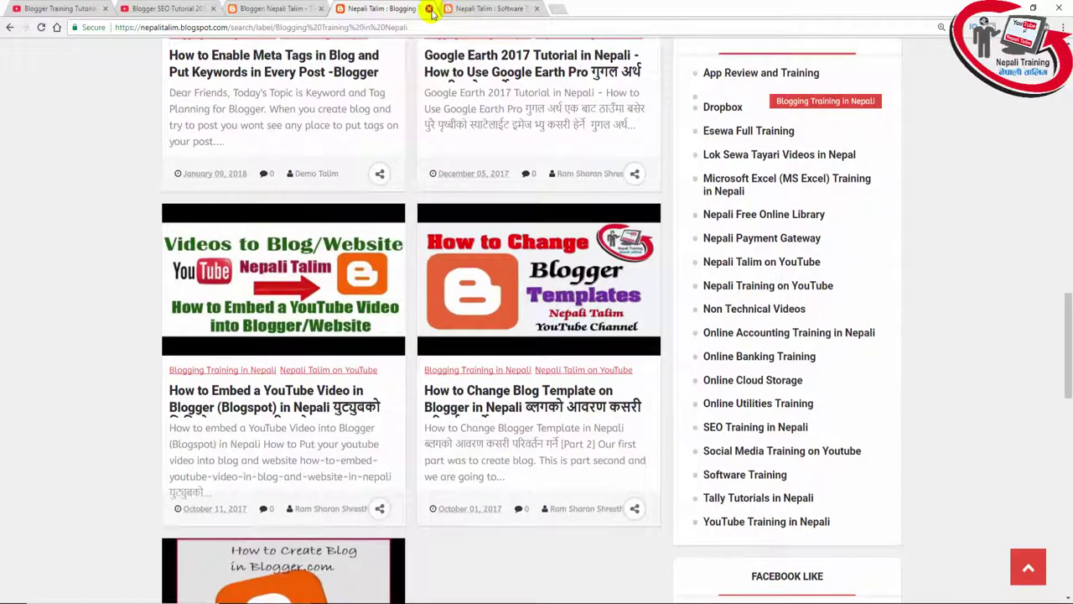
pyautogui.click(429, 9)
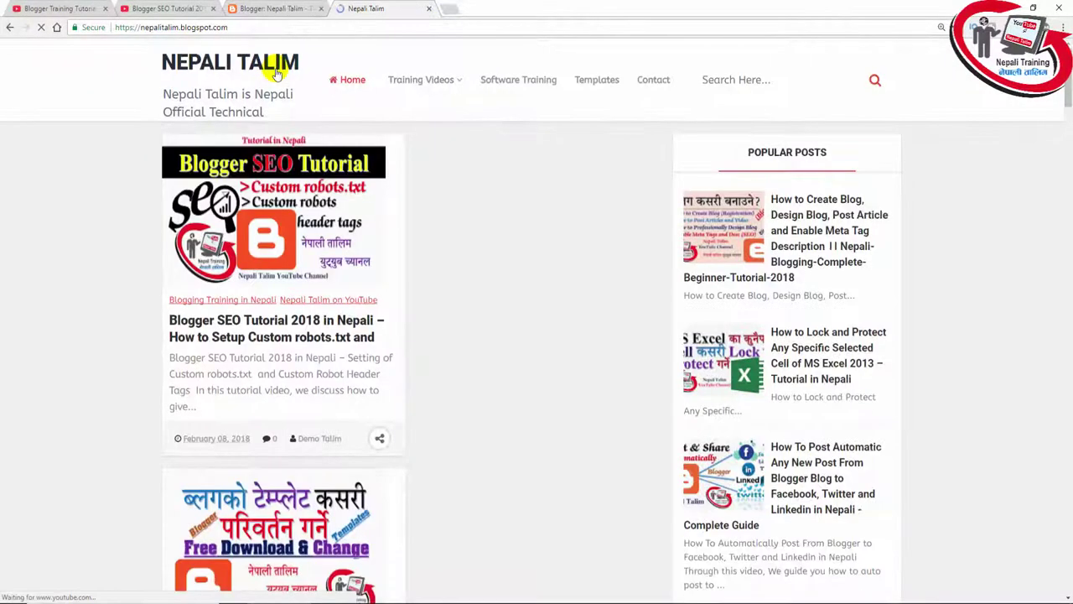
pyautogui.moveTo(471, 145)
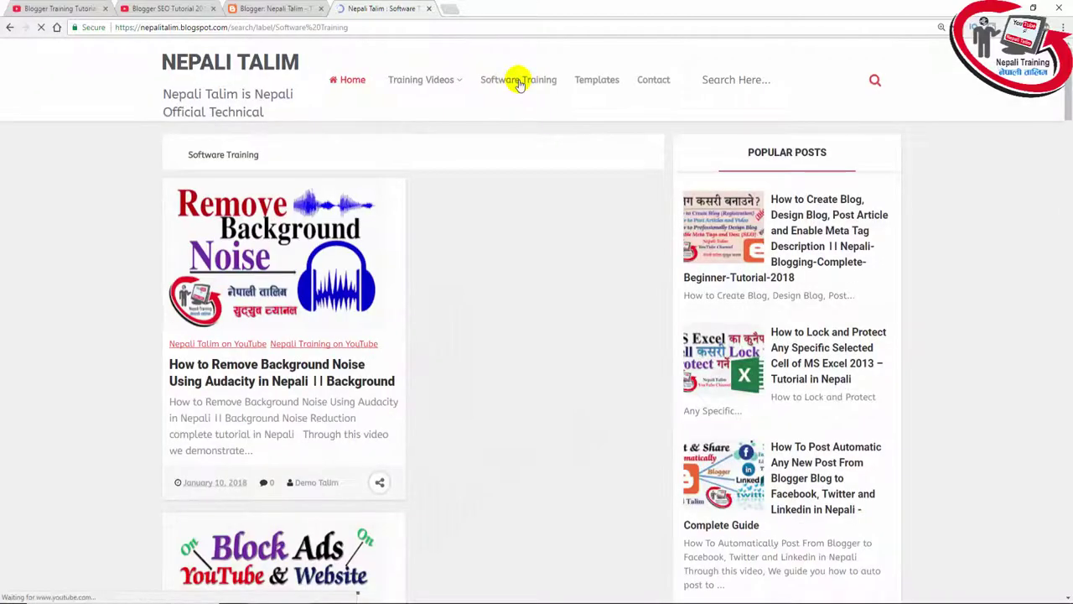
pyautogui.scroll(-10, 403, 235)
pyautogui.scroll(-5, 396, 251)
pyautogui.scroll(15, 397, 252)
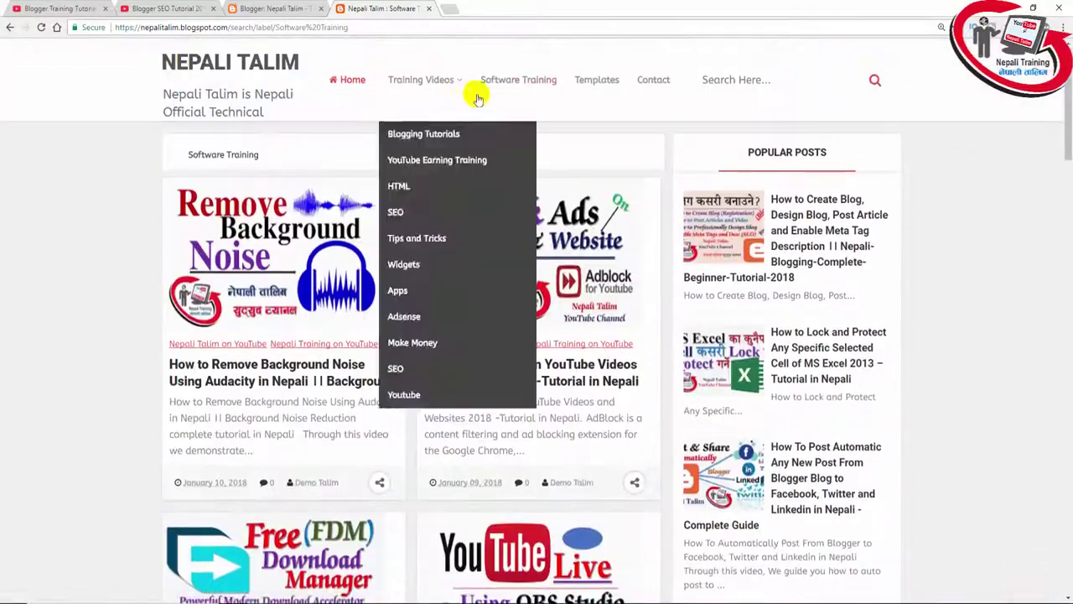
pyautogui.moveTo(412, 78)
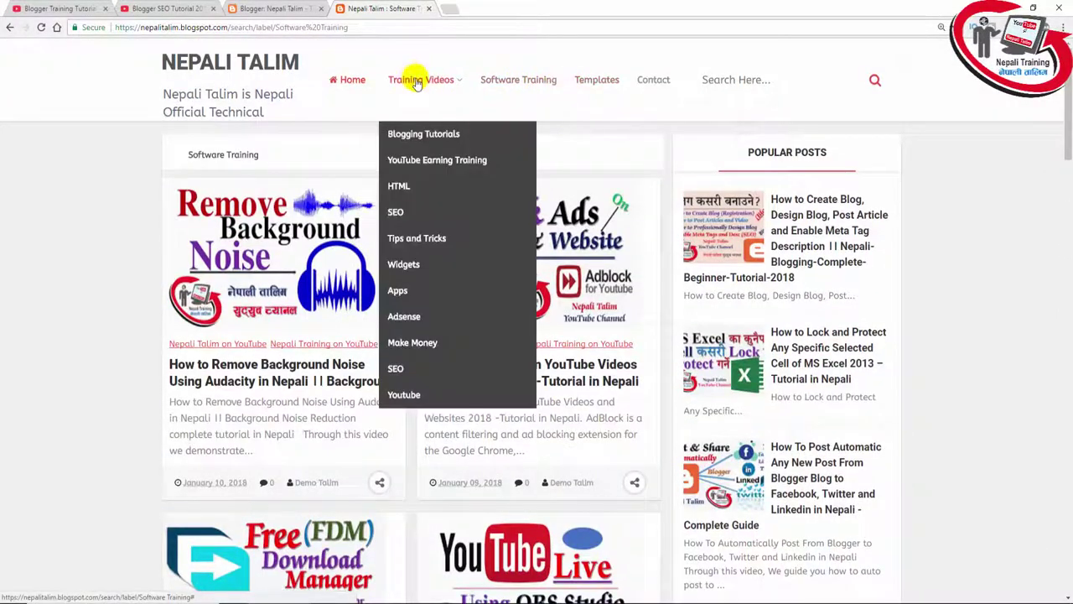
# Step: Examine the live blog's sidebar gadgets from Popular Posts down to Facebook Like and the footer labels
pyautogui.click(279, 8)
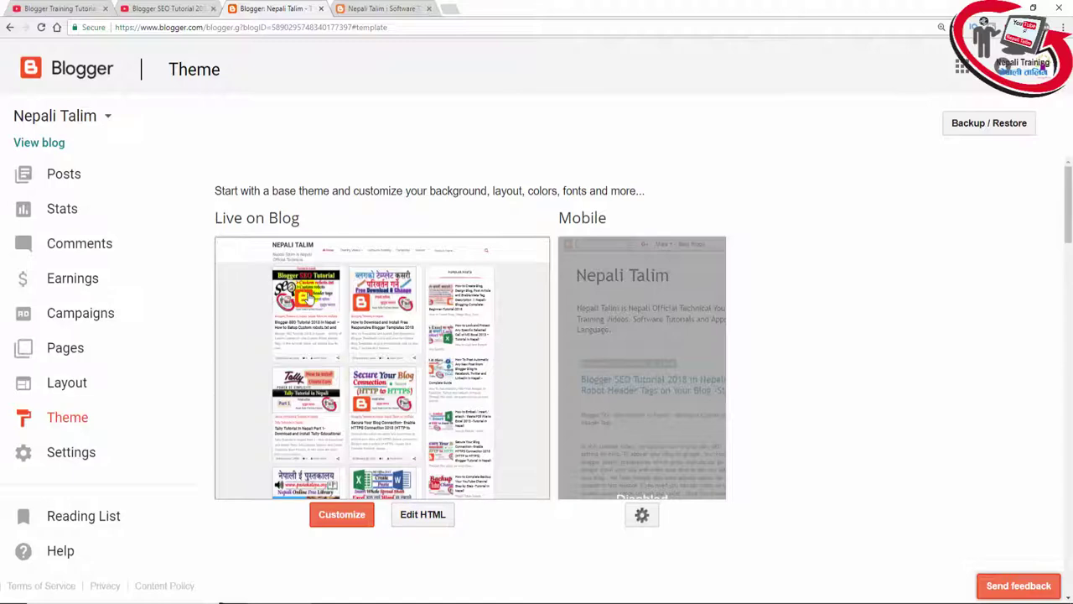
pyautogui.click(357, 7)
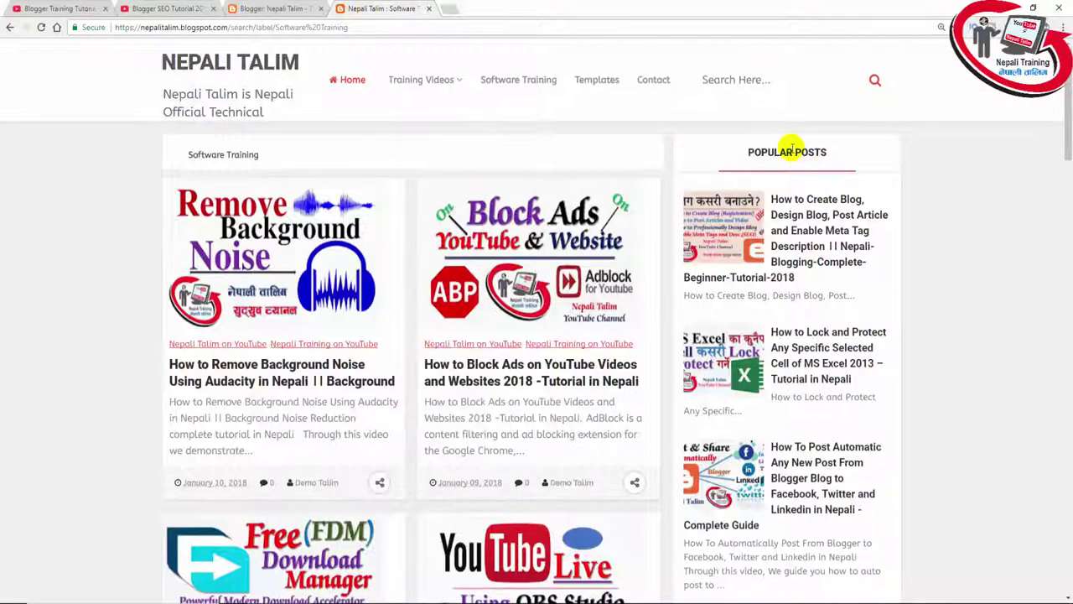
pyautogui.moveTo(836, 148); pyautogui.dragTo(763, 152)
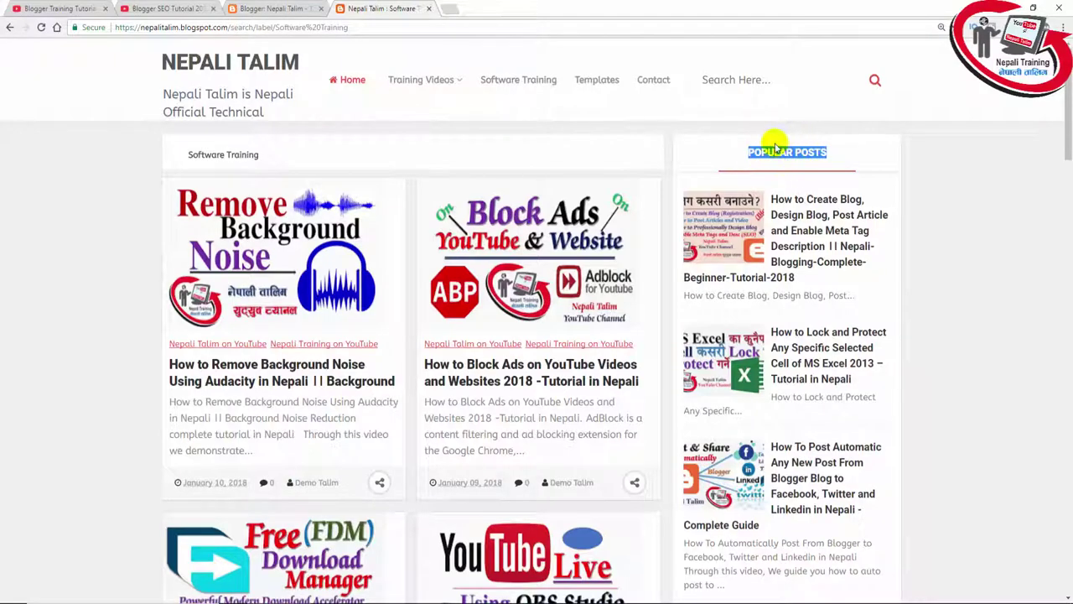
pyautogui.scroll(-8, 749, 242)
pyautogui.scroll(-10, 769, 242)
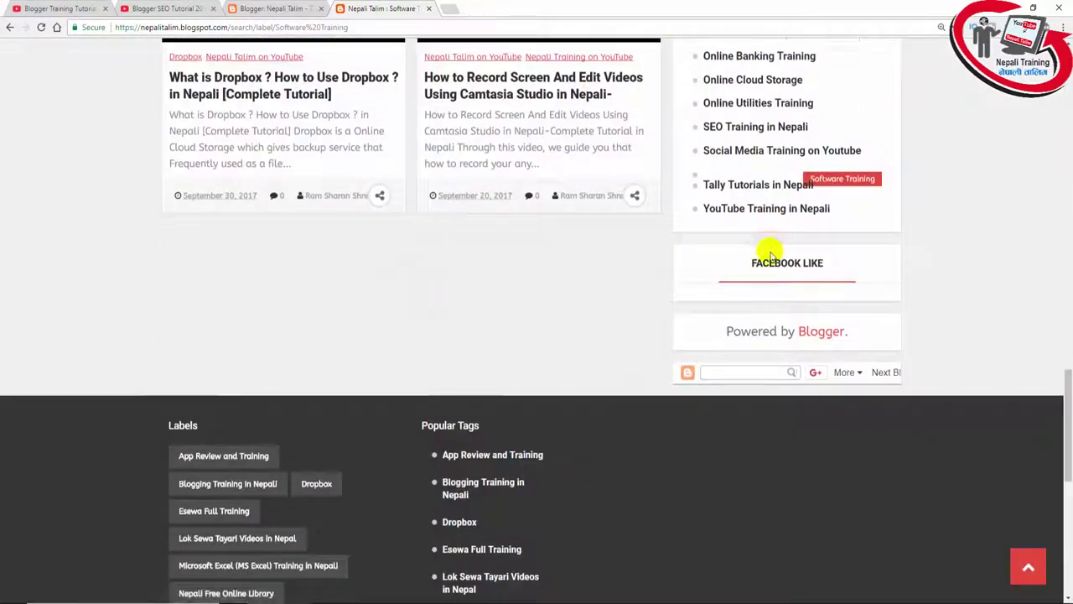
pyautogui.scroll(-3, 766, 239)
pyautogui.scroll(5, 779, 289)
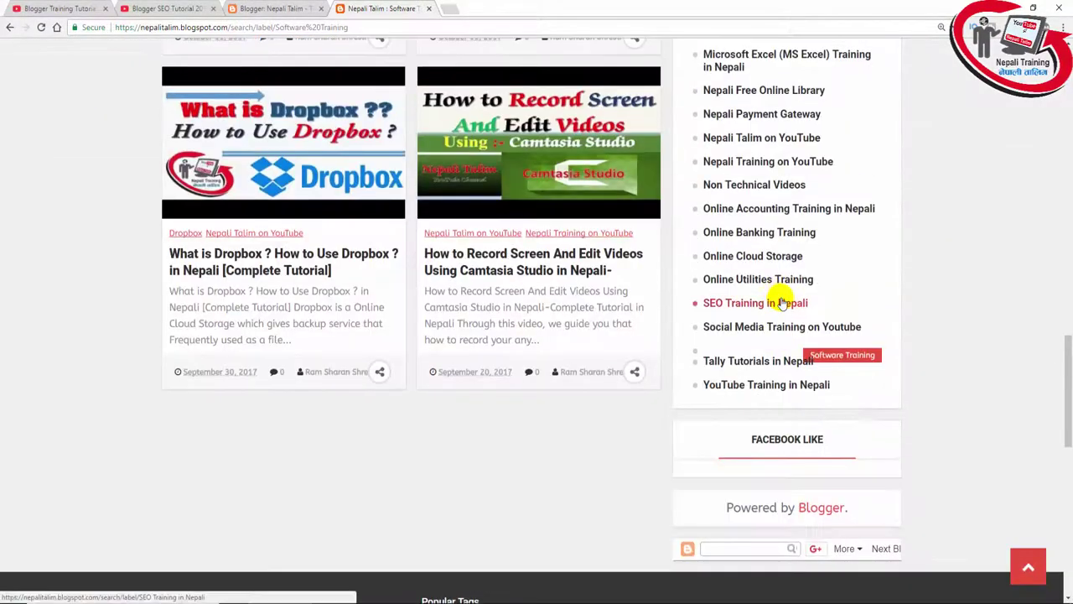
pyautogui.scroll(8, 784, 285)
pyautogui.scroll(3, 785, 282)
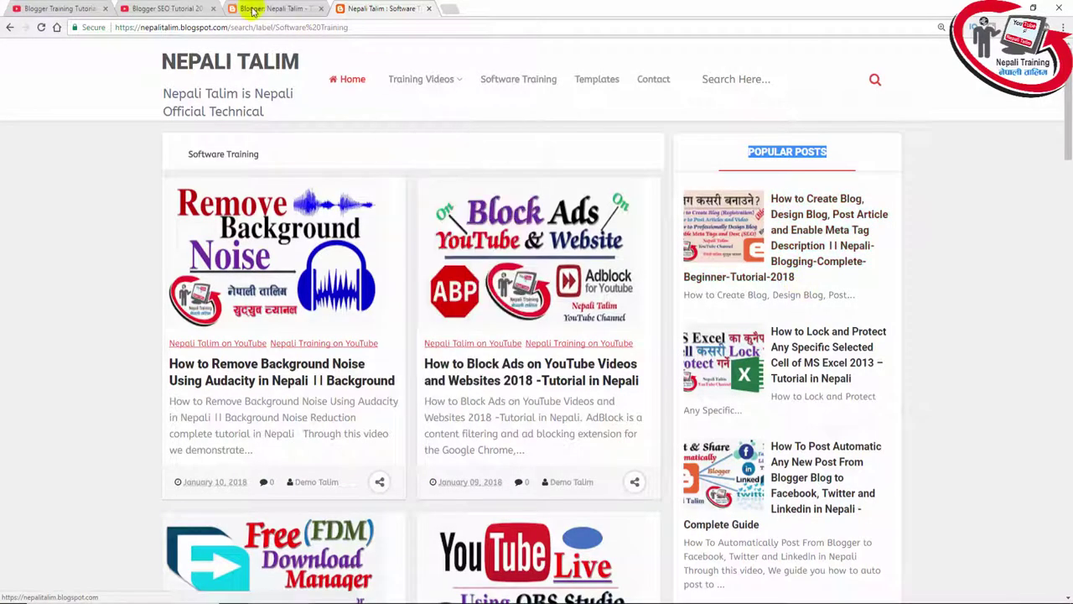
# Step: Open the blog's Layout in Blogger and choose the Blog's Stats gadget for the Sidebar section
pyautogui.click(256, 8)
pyautogui.click(87, 382)
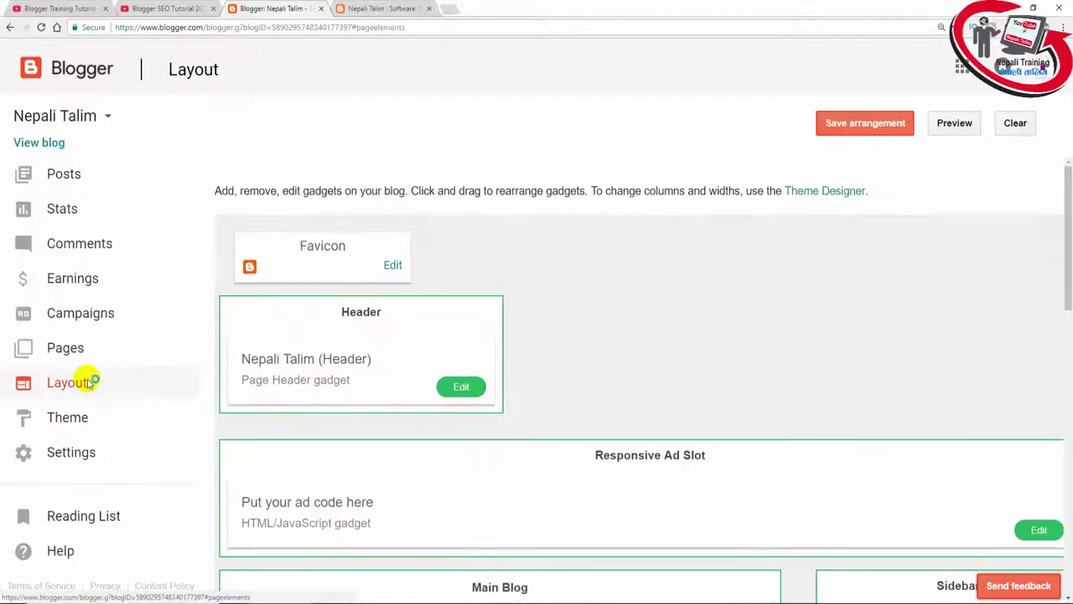
pyautogui.scroll(-2, 318, 371)
pyautogui.hotkey('ctrl', '-')
pyautogui.hotkey('ctrl', '-')
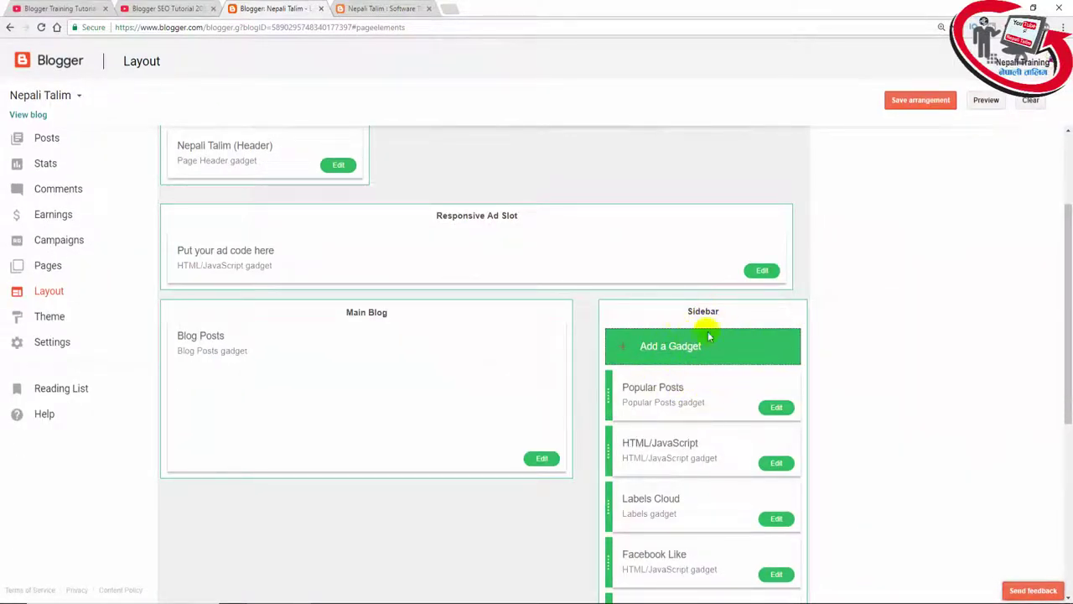
pyautogui.click(662, 353)
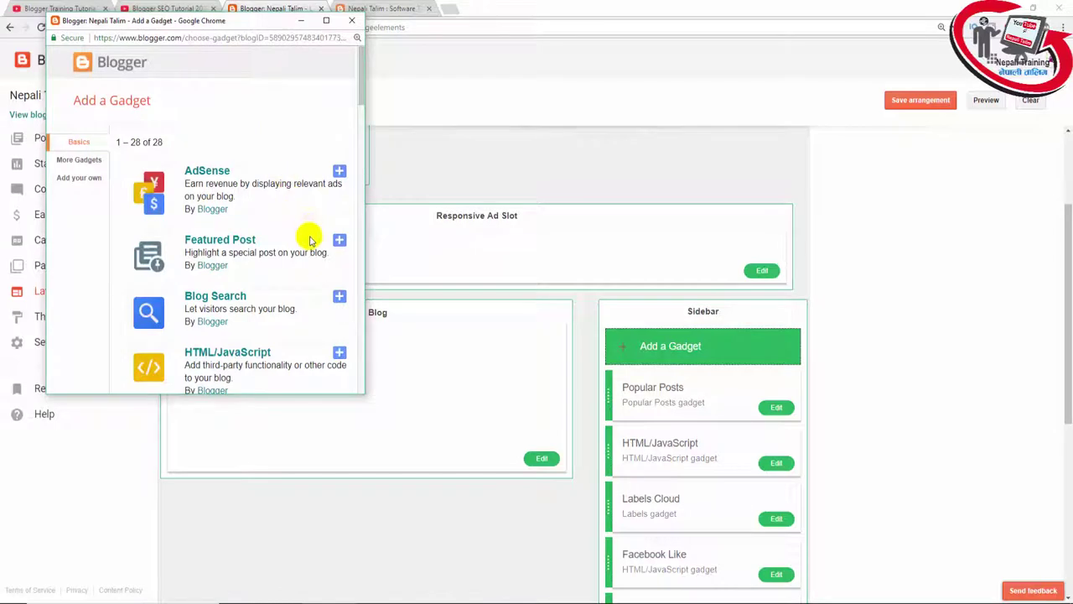
pyautogui.scroll(-2, 309, 239)
pyautogui.scroll(-2, 309, 242)
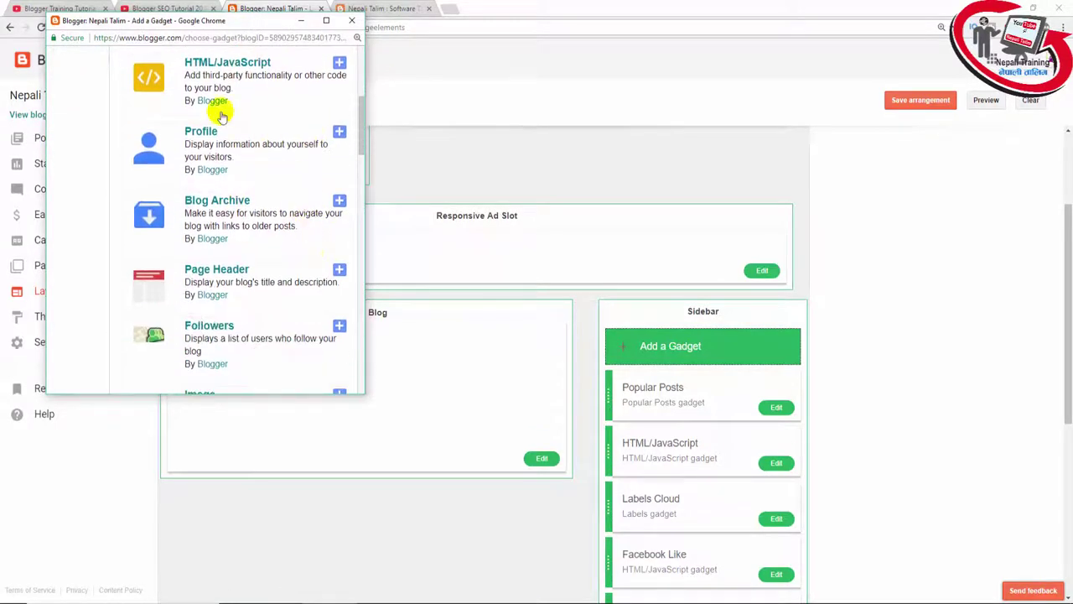
pyautogui.scroll(-2, 244, 125)
pyautogui.scroll(-4, 260, 180)
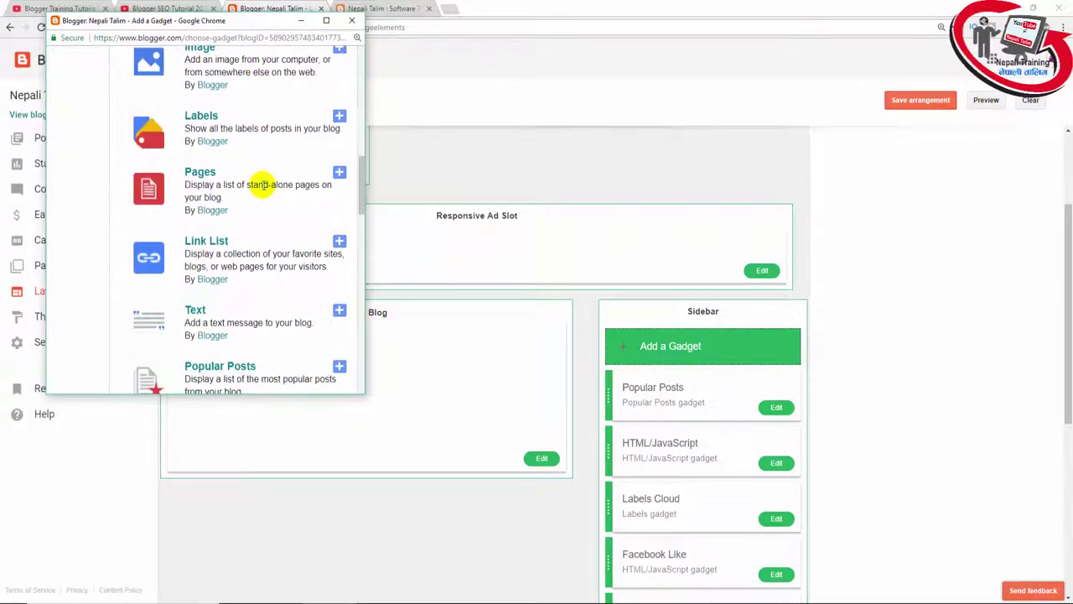
pyautogui.scroll(-4, 262, 193)
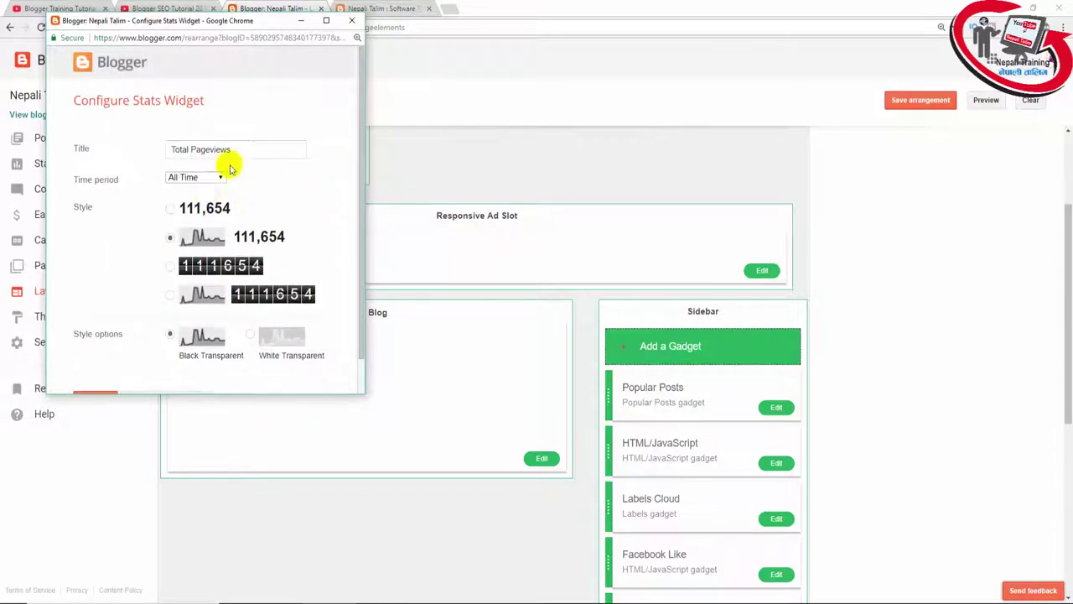
# Step: Give the Total Pageviews gadget the digit counter style without a graph, enable Animate Counter, and save the gadget
pyautogui.scroll(-1, 212, 199)
pyautogui.click(171, 260)
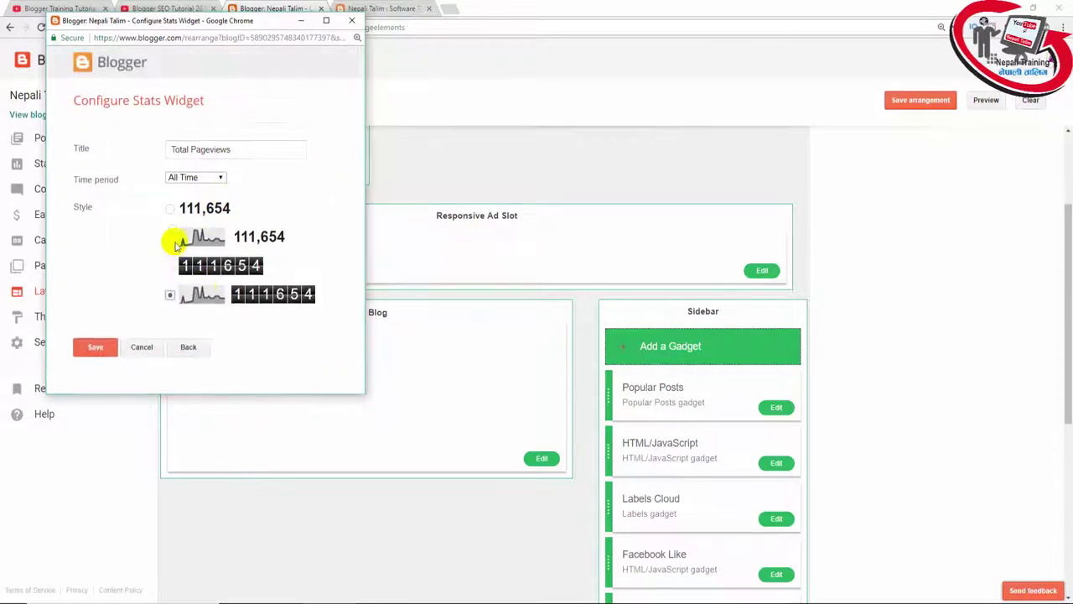
pyautogui.scroll(-1, 191, 252)
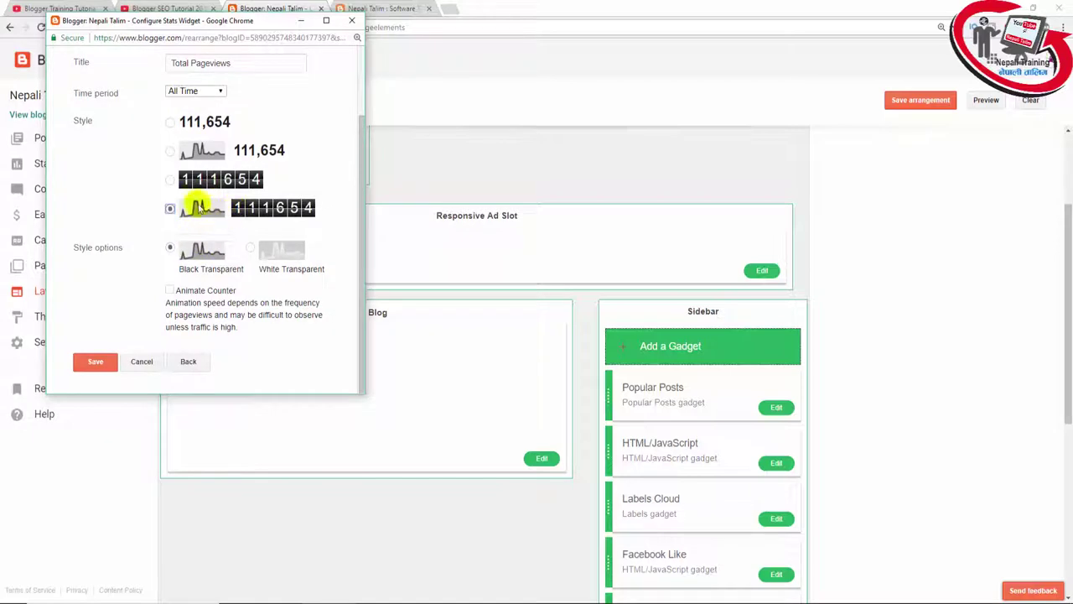
pyautogui.click(170, 181)
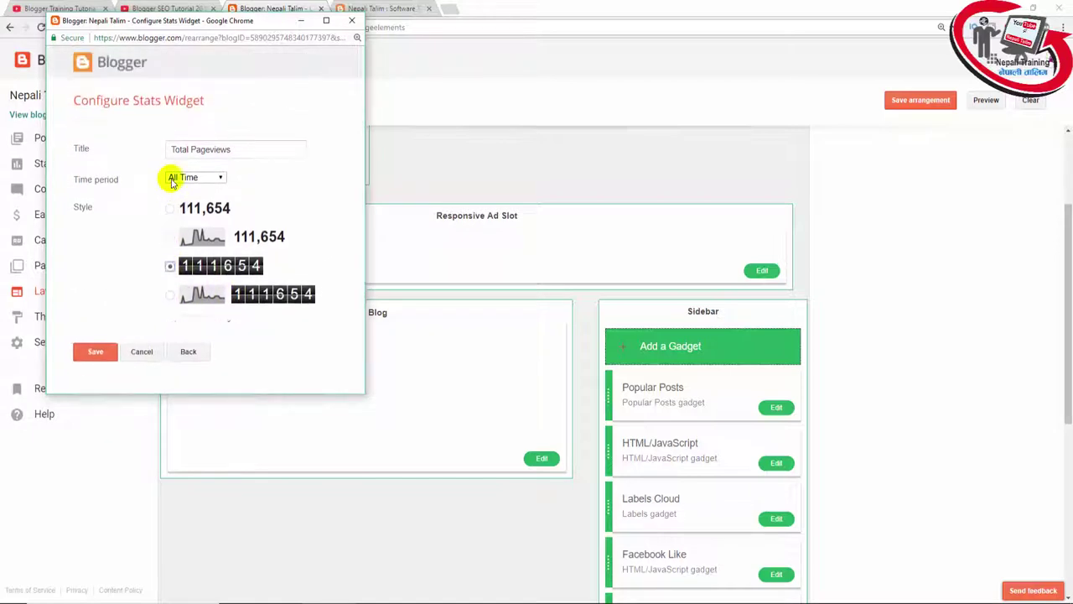
pyautogui.click(170, 332)
pyautogui.scroll(-1, 178, 327)
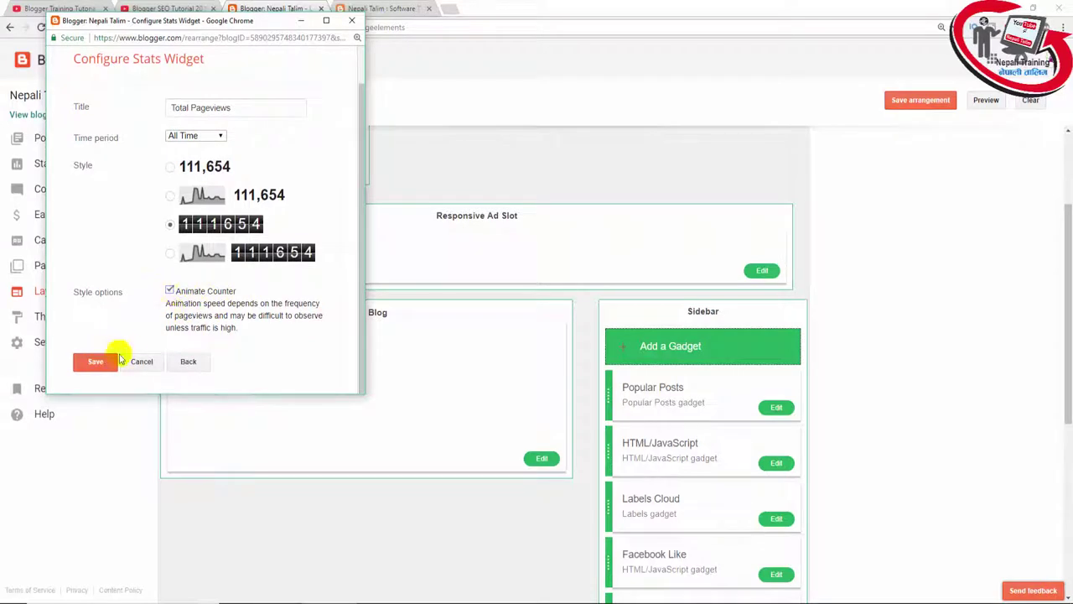
pyautogui.click(94, 361)
# Step: Save the layout arrangement, view the live blog, and close the old Software Training page
pyautogui.click(912, 104)
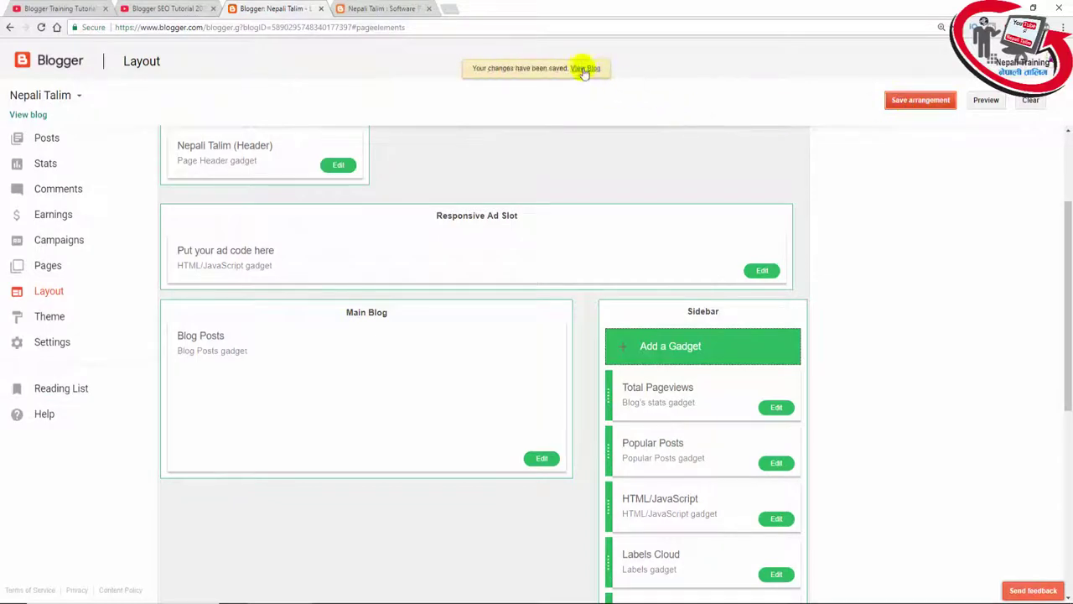
pyautogui.click(582, 65)
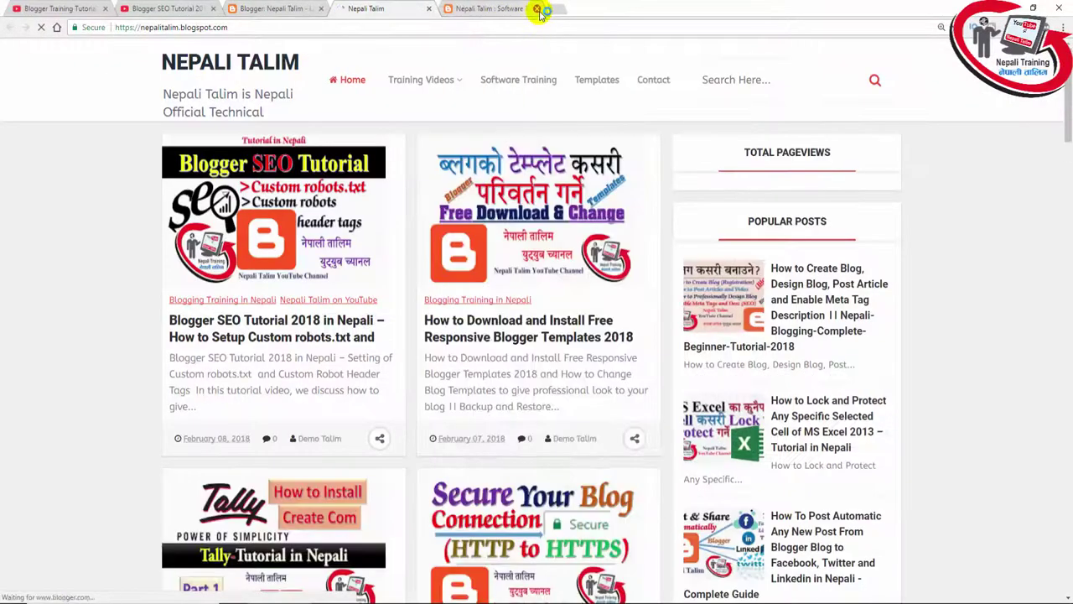
pyautogui.click(537, 8)
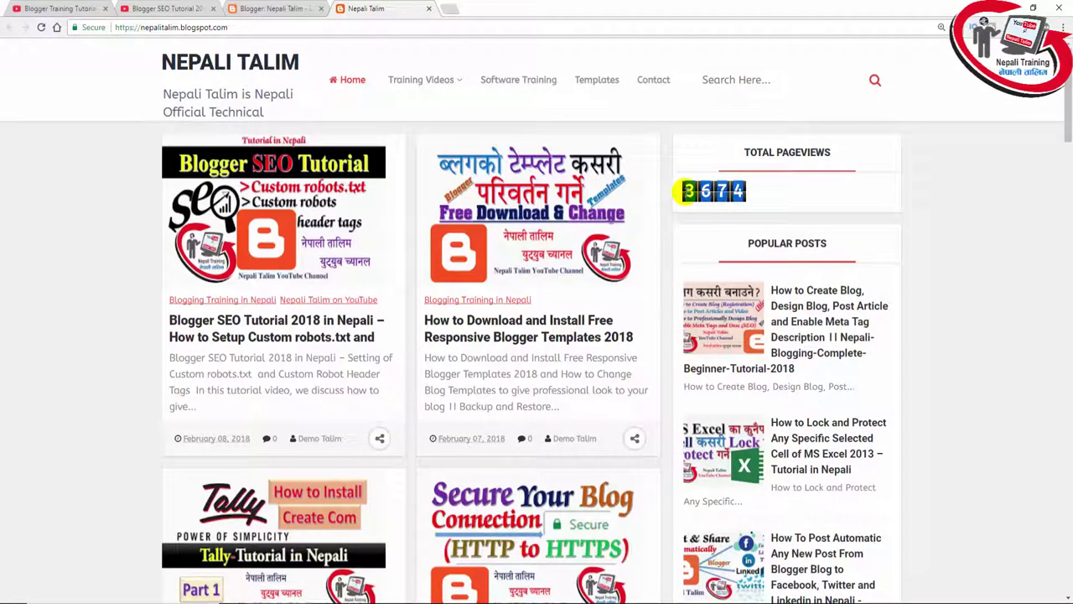
# Step: Return to the Blogger Layout and start a new HTML/JavaScript gadget in the Sidebar section
pyautogui.click(265, 9)
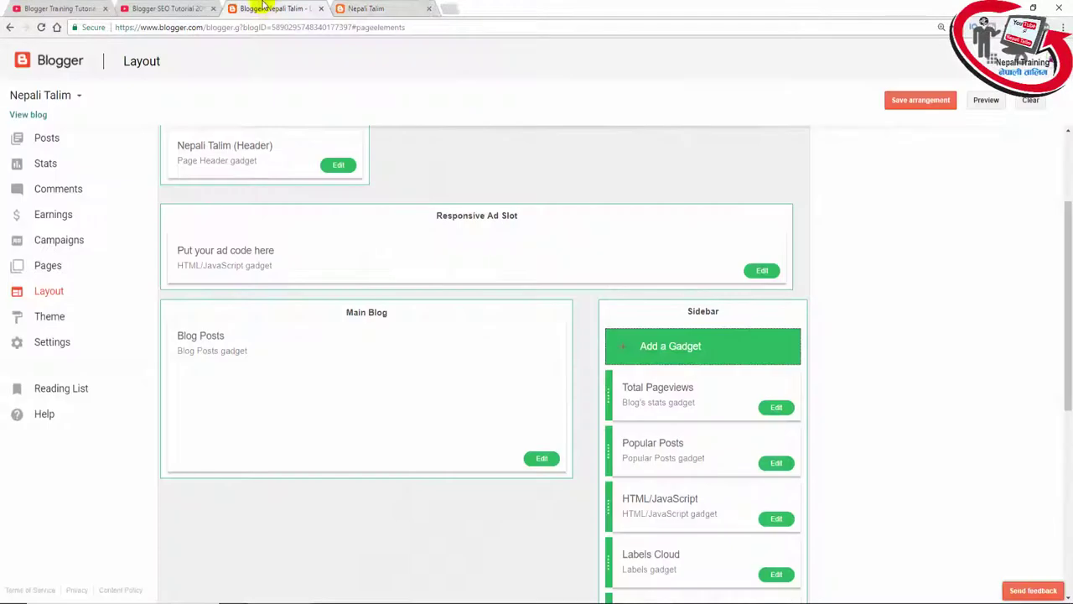
pyautogui.click(682, 349)
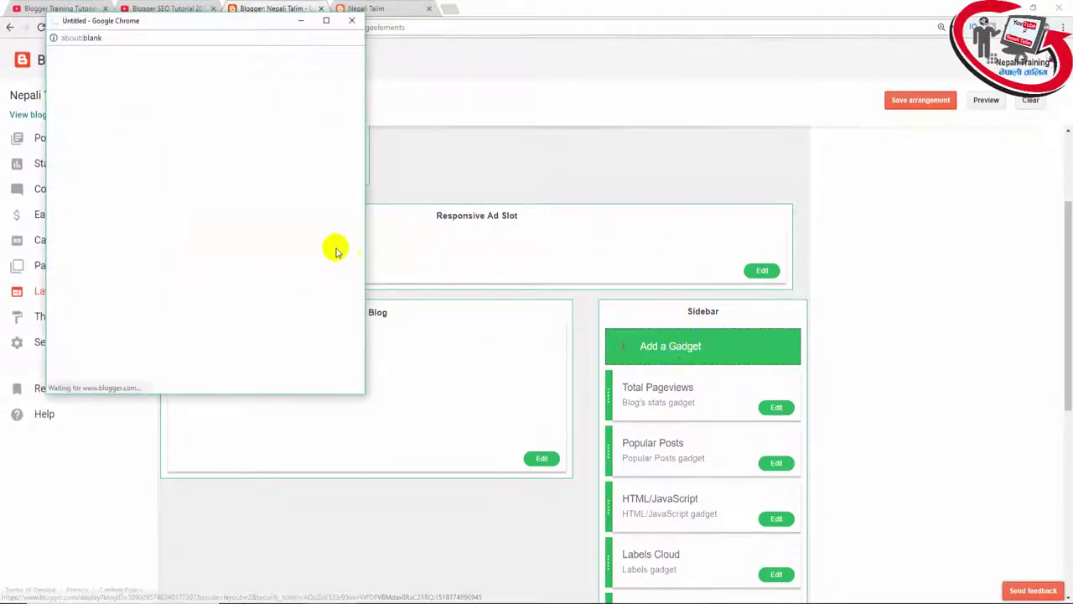
pyautogui.scroll(-3, 262, 223)
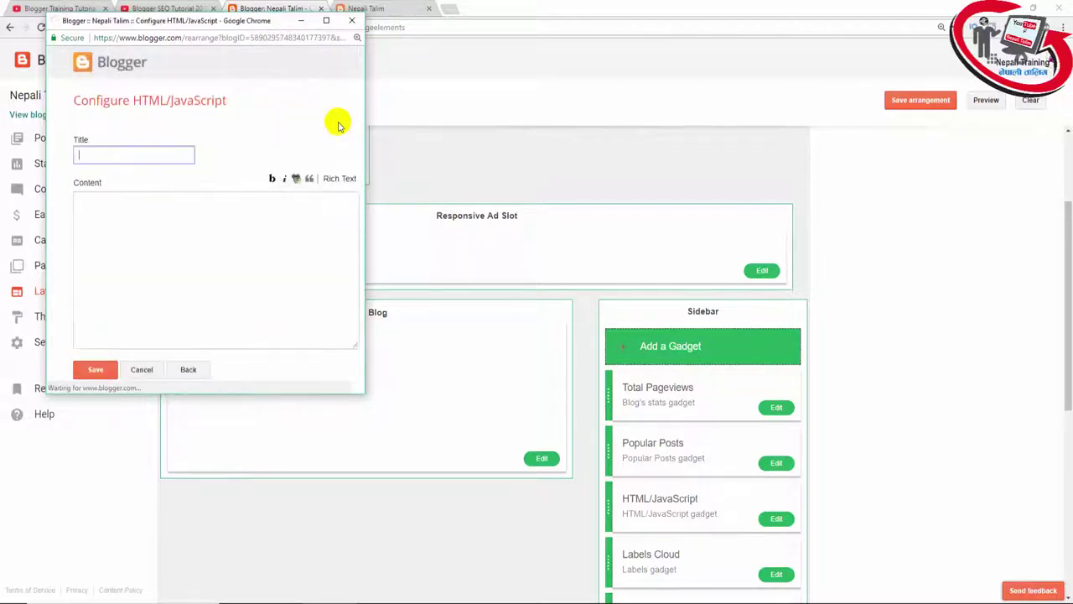
pyautogui.moveTo(273, 22); pyautogui.dragTo(774, 64)
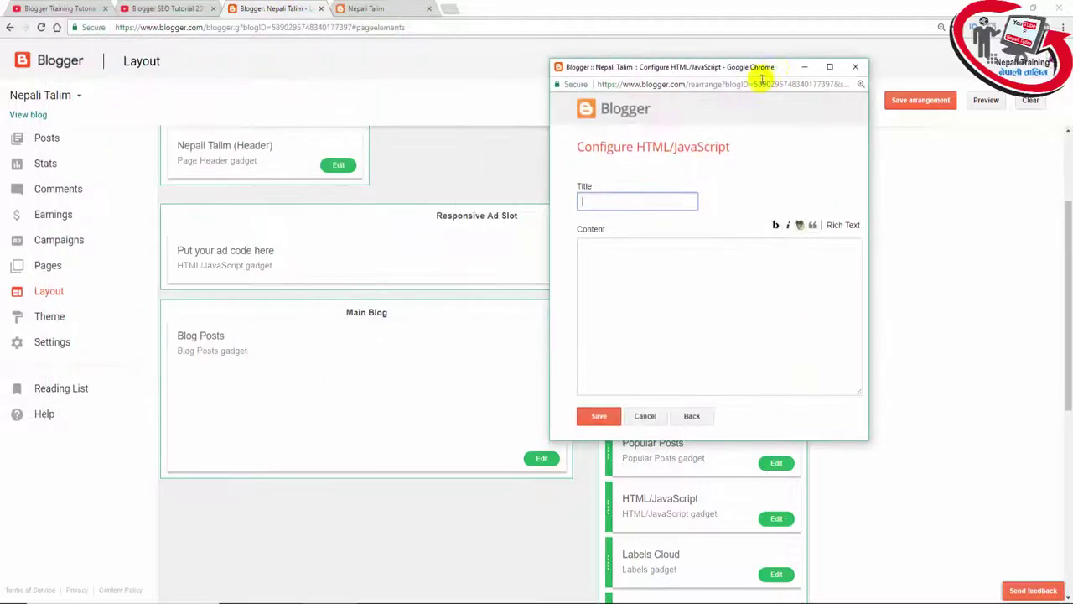
pyautogui.click(599, 266)
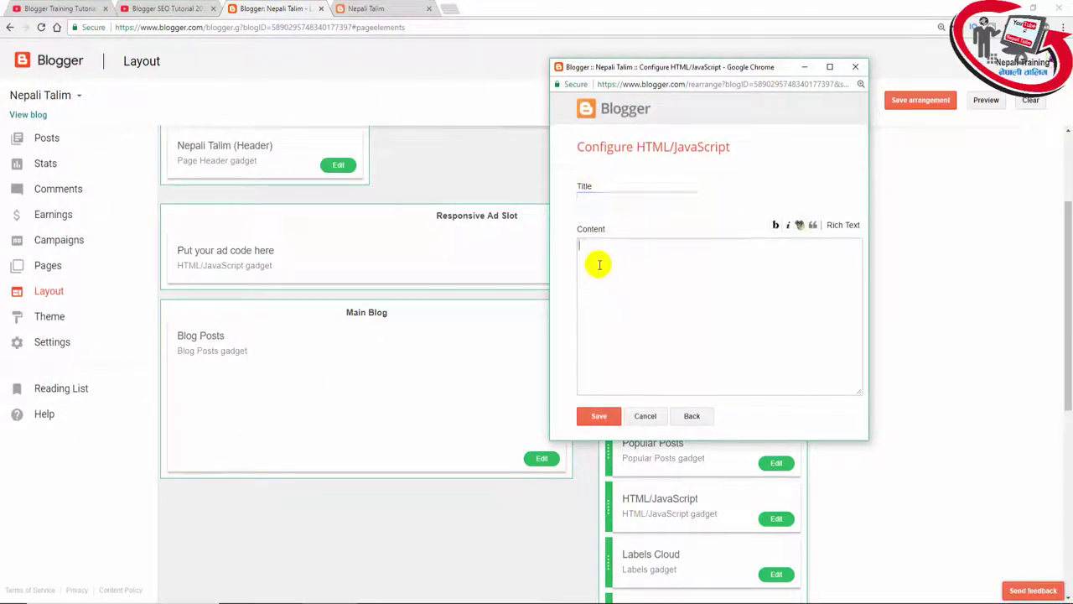
# Step: Copy the embed code of the Blogger SEO Tutorial 2018 video from its YouTube page
pyautogui.click(80, 10)
pyautogui.click(145, 10)
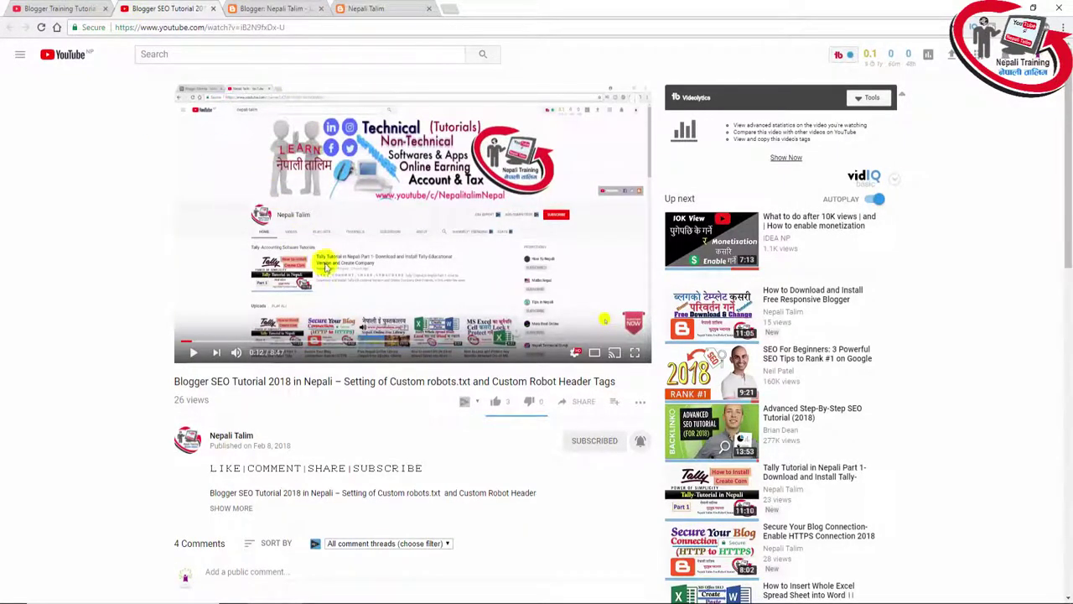
pyautogui.click(578, 405)
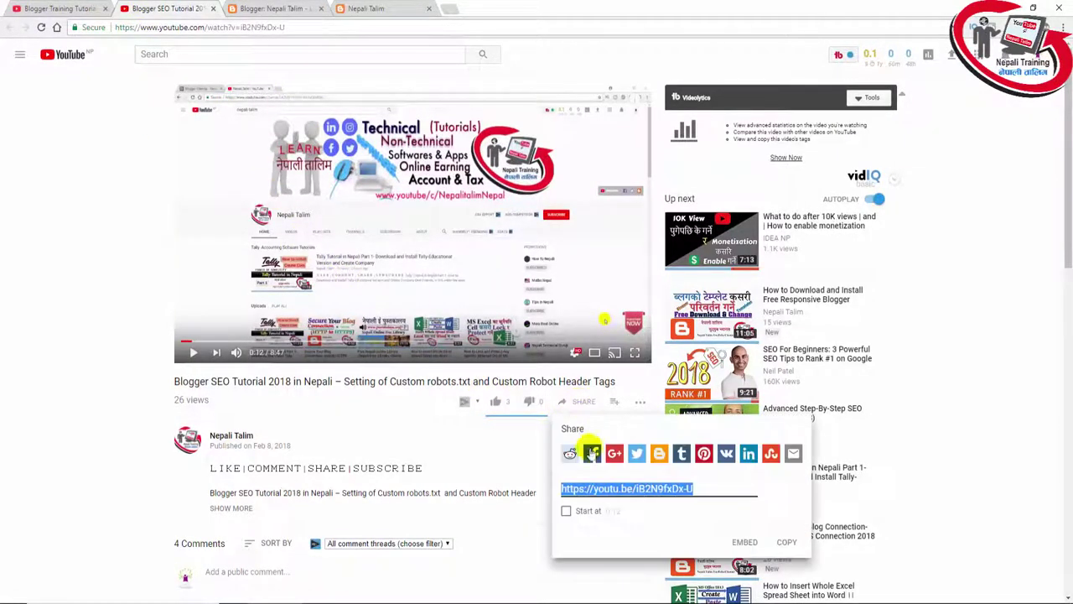
pyautogui.click(745, 541)
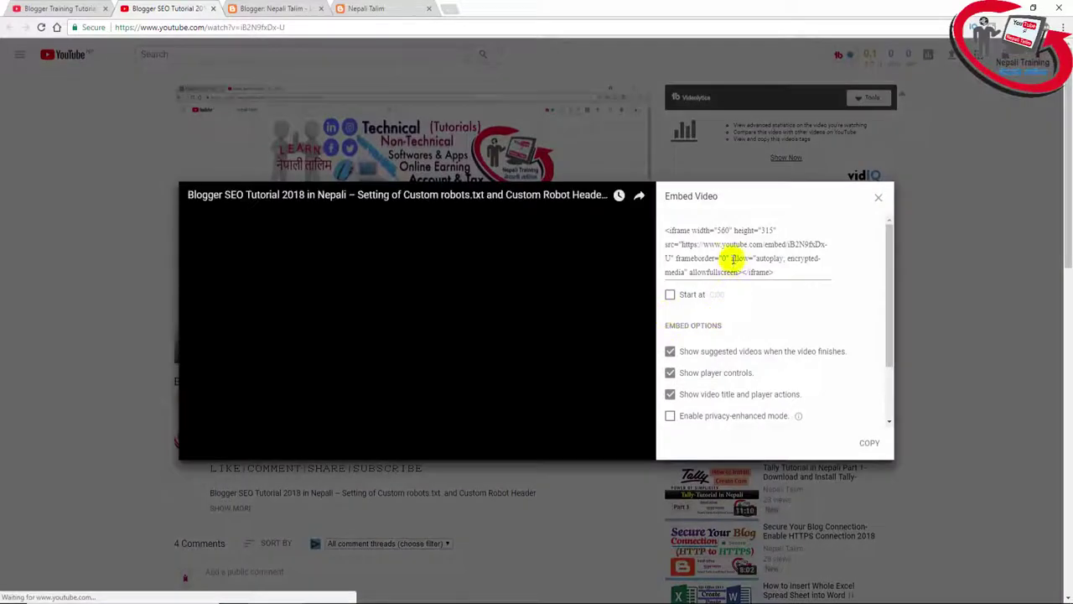
pyautogui.click(736, 256)
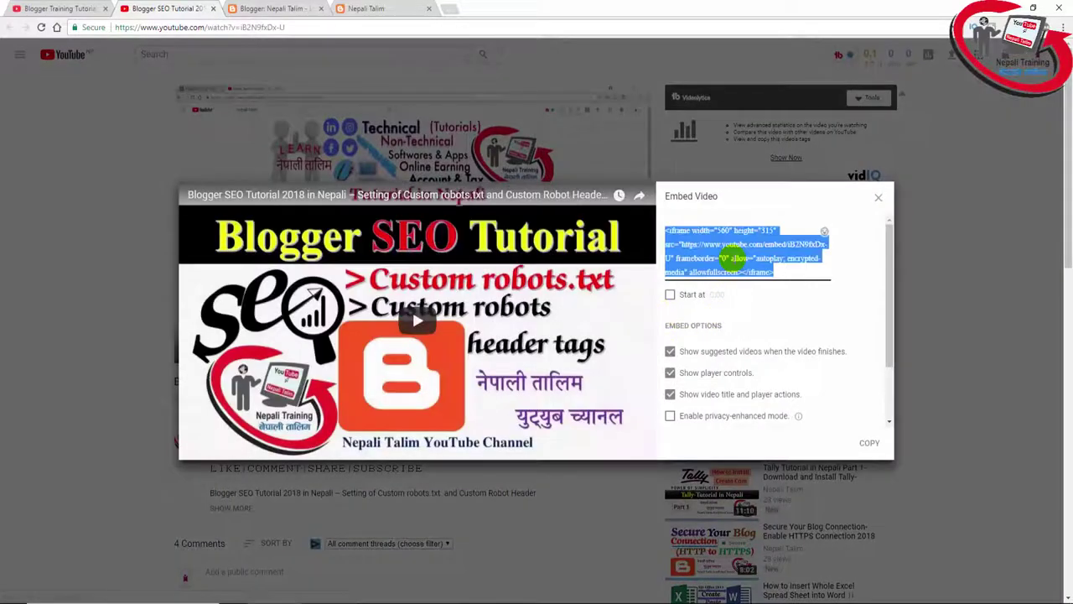
pyautogui.click(869, 441)
pyautogui.click(878, 197)
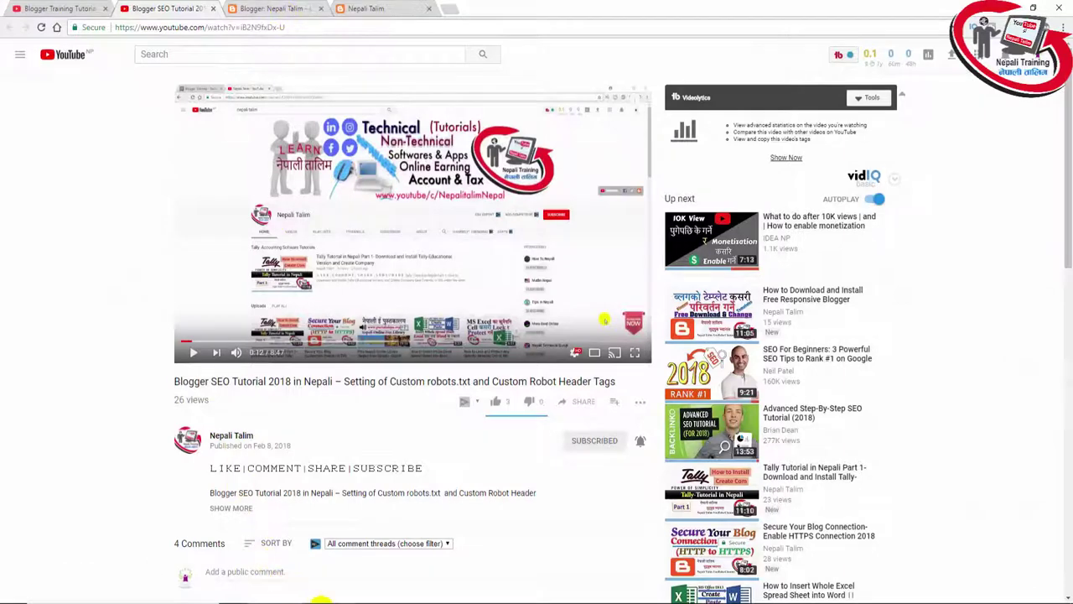
# Step: Paste the video embed code into the HTML/JavaScript gadget's content, title it "Blogging SEO Video", and save the gadget
pyautogui.hotkey('alt', 'Tab')
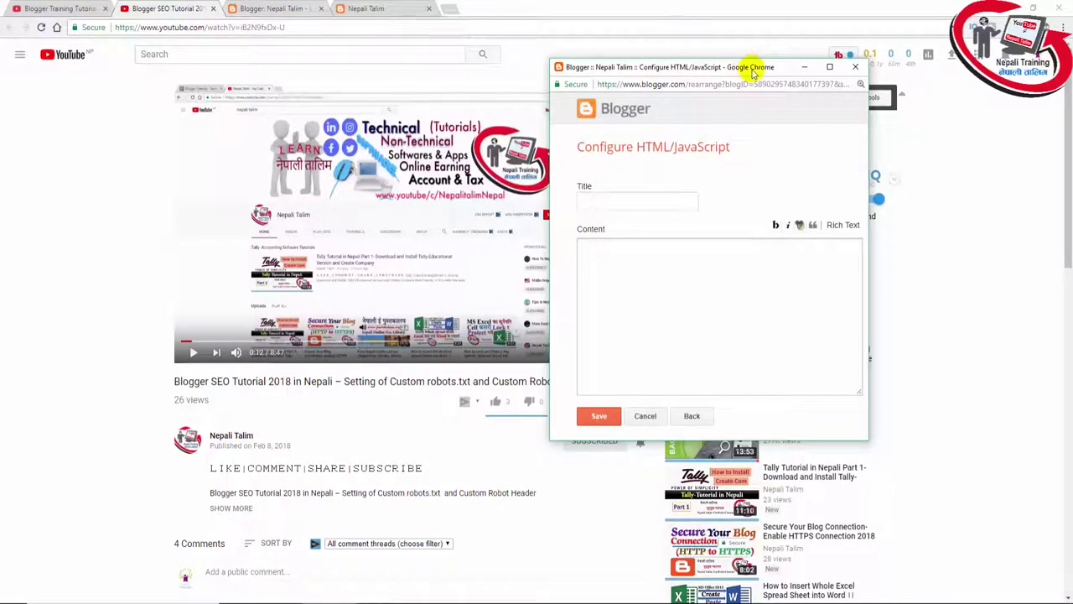
pyautogui.moveTo(753, 72); pyautogui.dragTo(493, 24)
pyautogui.hotkey('ctrl', 'v')
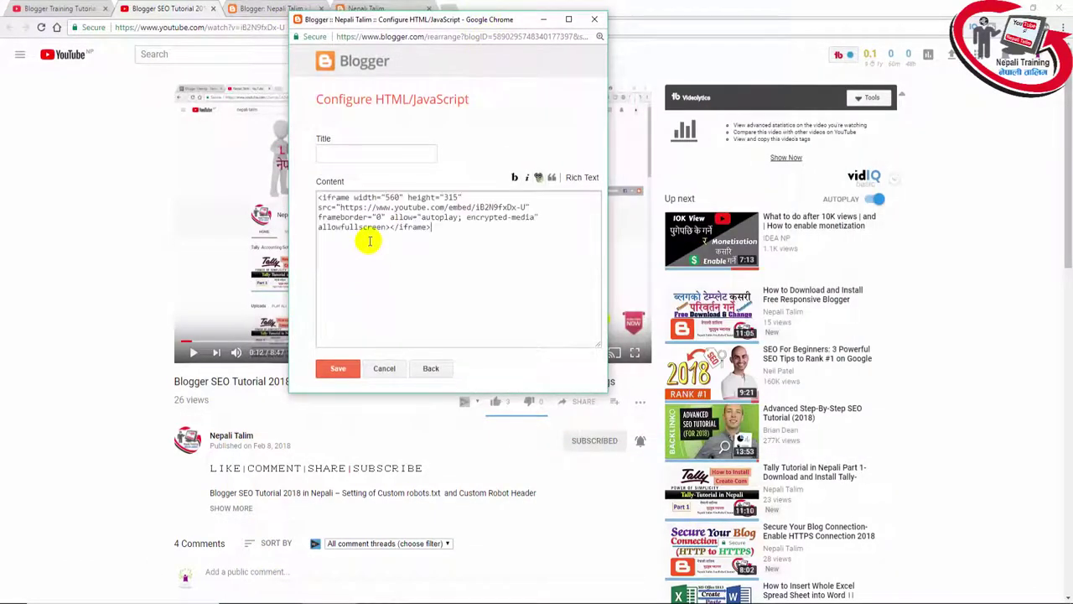
pyautogui.click(381, 154)
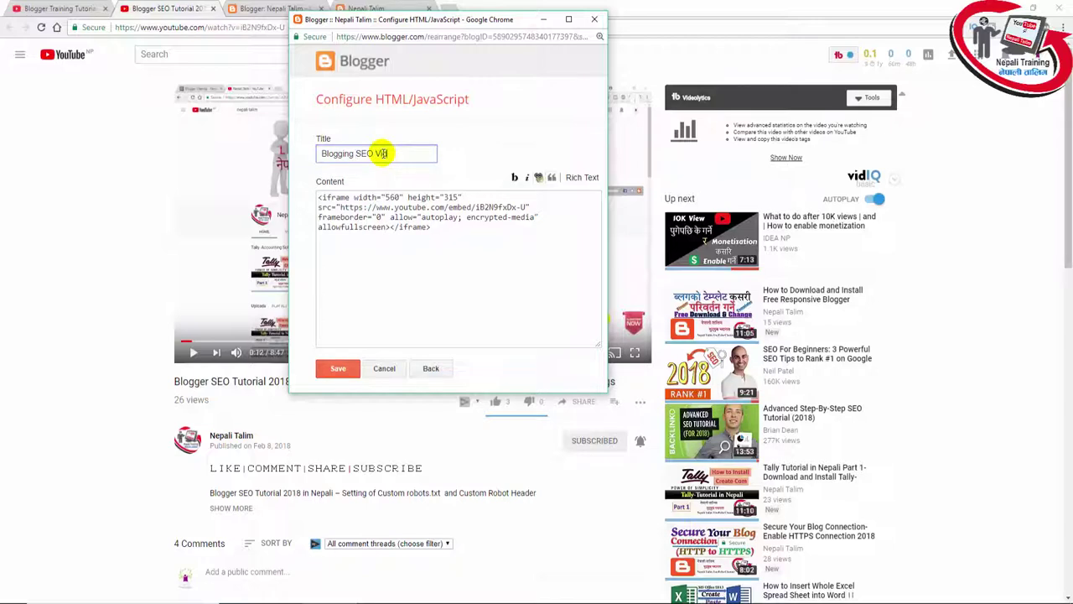
pyautogui.click(341, 369)
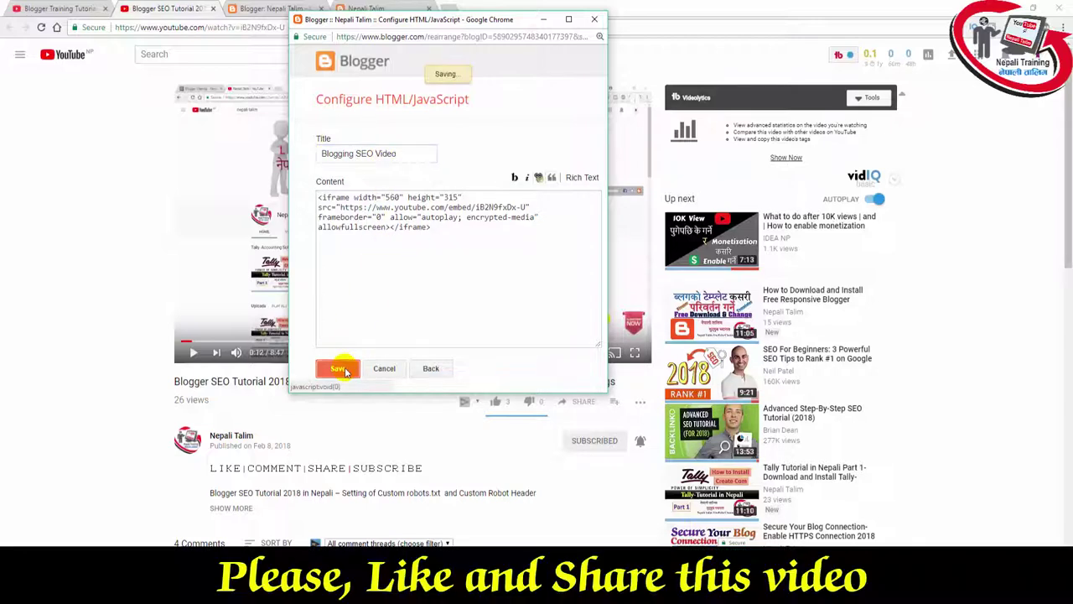
# Step: Save the layout arrangement and check the embedded video gadget on the live blog
pyautogui.click(260, 10)
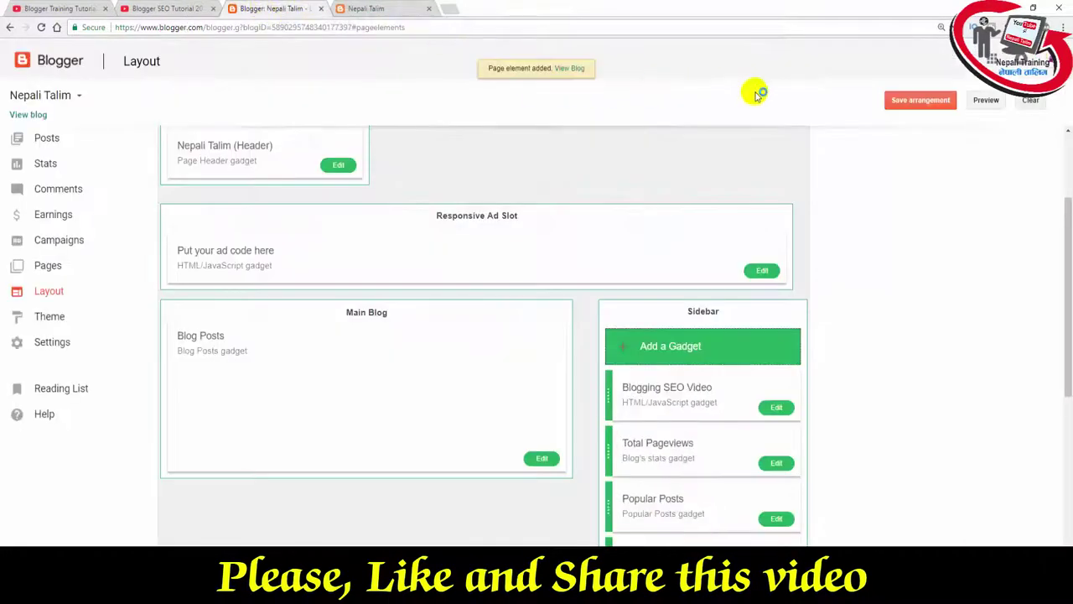
pyautogui.click(917, 100)
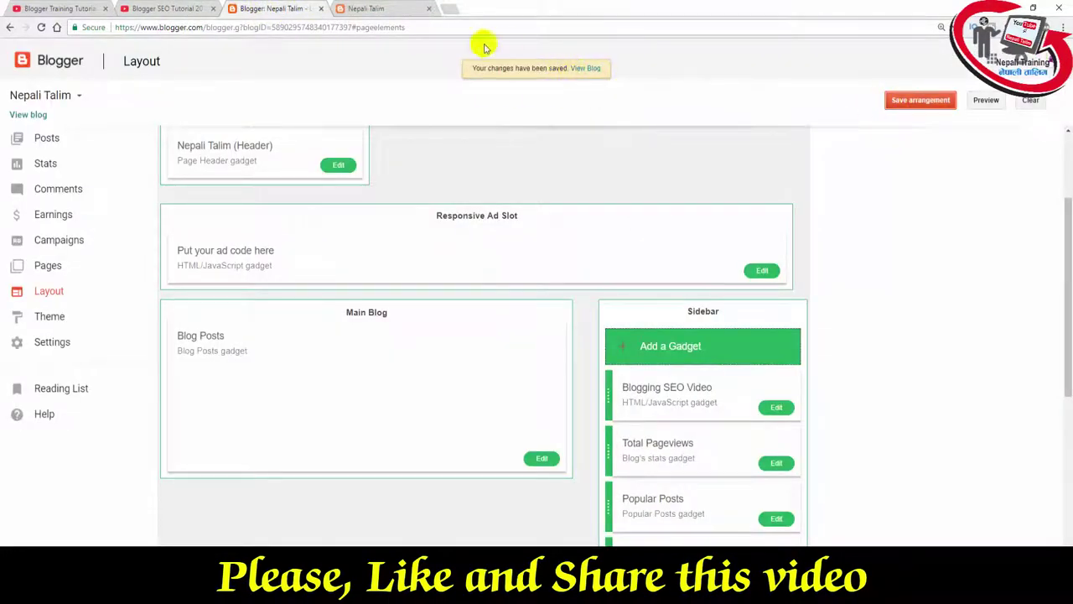
pyautogui.click(407, 10)
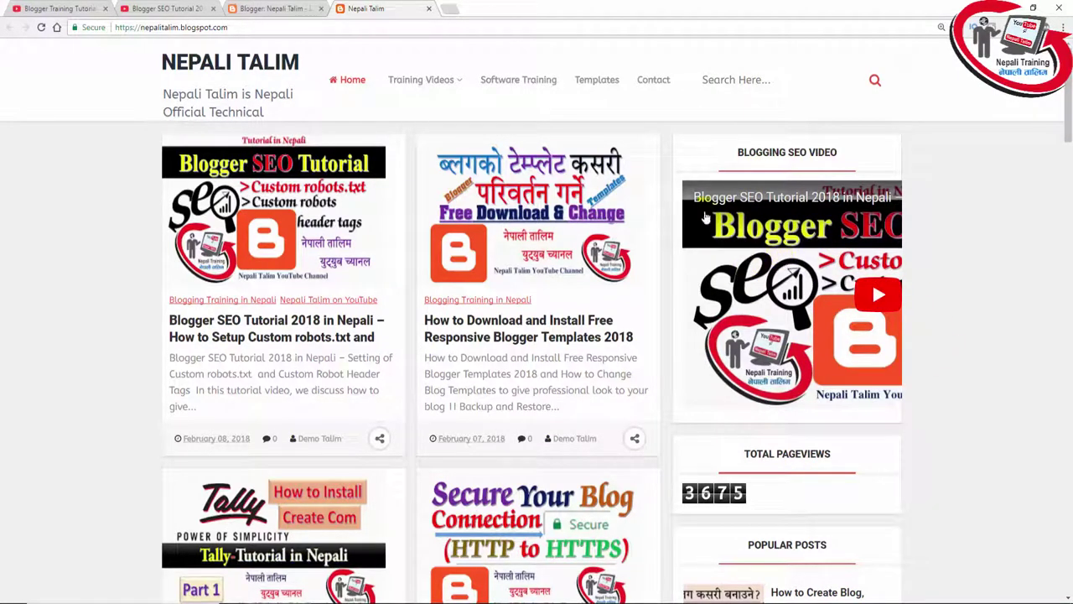
# Step: Reduce the iframe width in the Blogging SEO Video gadget's embed code to fit the sidebar, and save the gadget
pyautogui.click(262, 11)
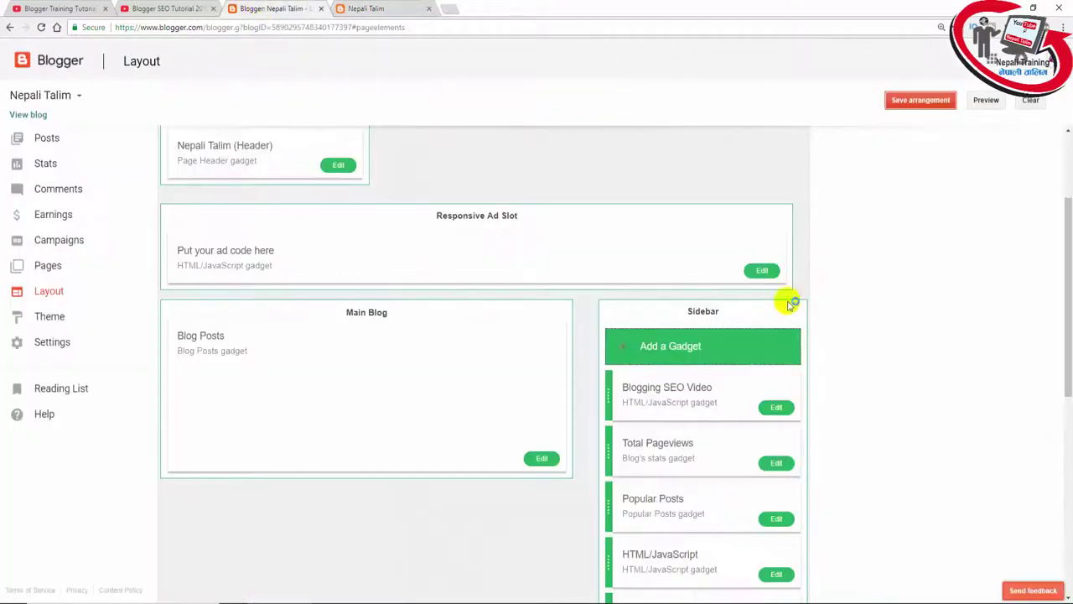
pyautogui.click(776, 408)
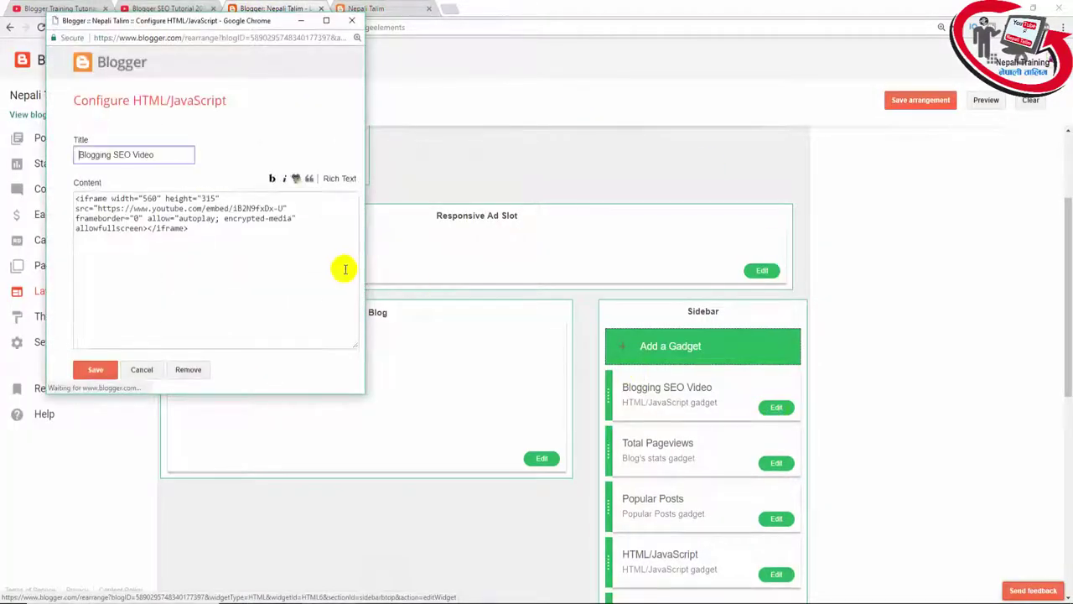
pyautogui.click(152, 199)
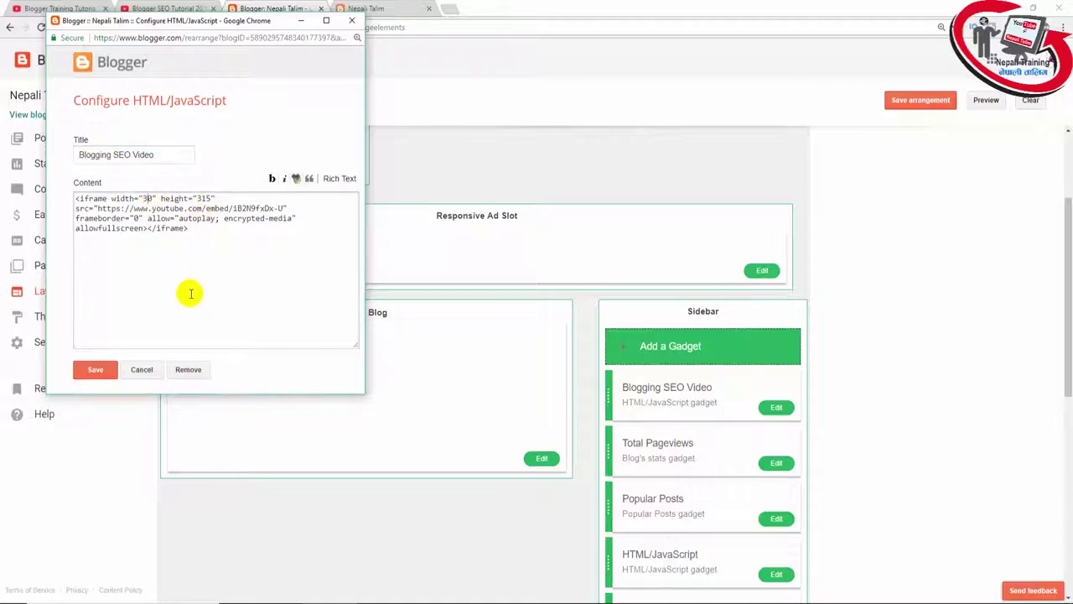
pyautogui.click(96, 370)
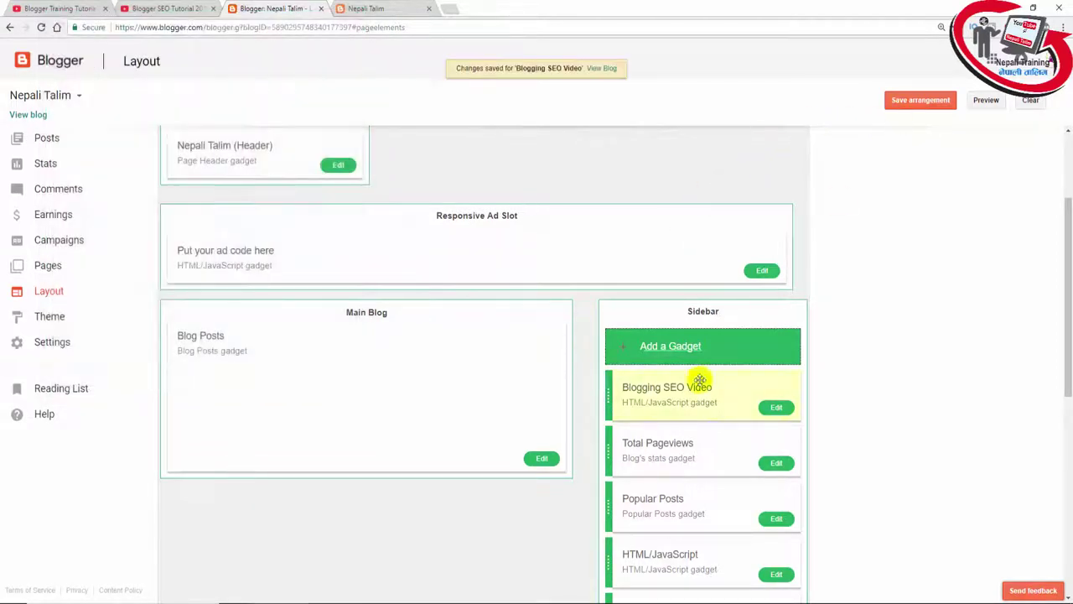
# Step: Place the Total Pageviews gadget above Blogging SEO Video in the Sidebar, save the arrangement, and check the live blog
pyautogui.moveTo(654, 462); pyautogui.dragTo(658, 379)
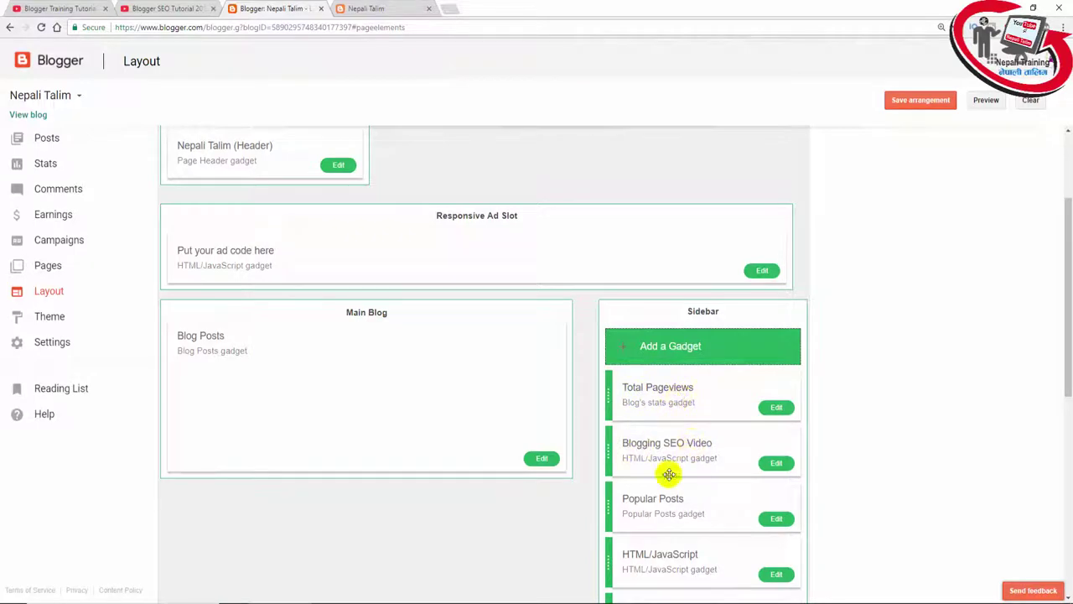
pyautogui.click(912, 109)
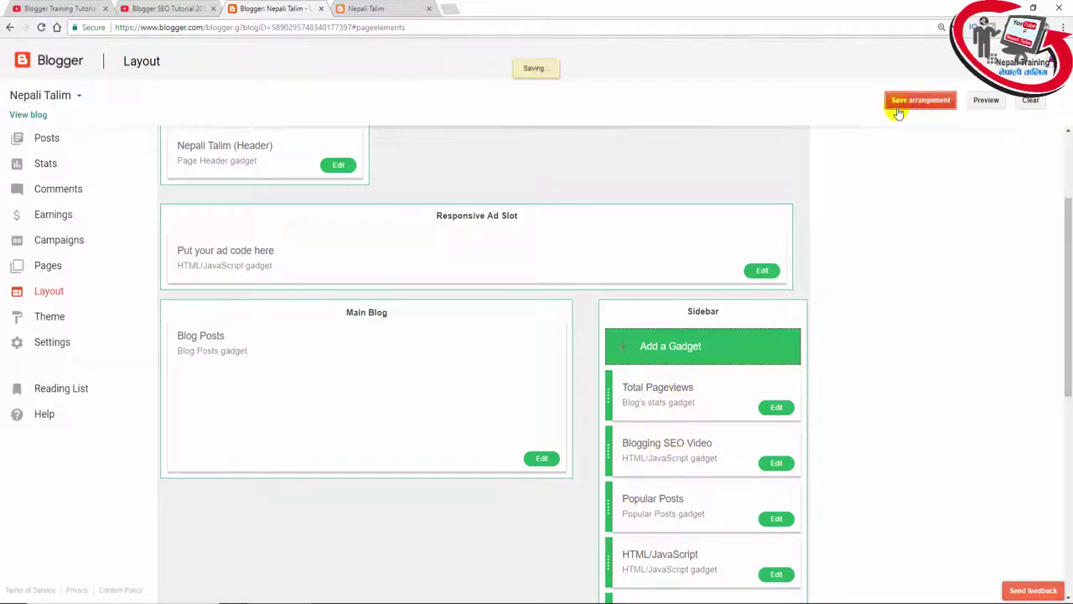
pyautogui.click(577, 71)
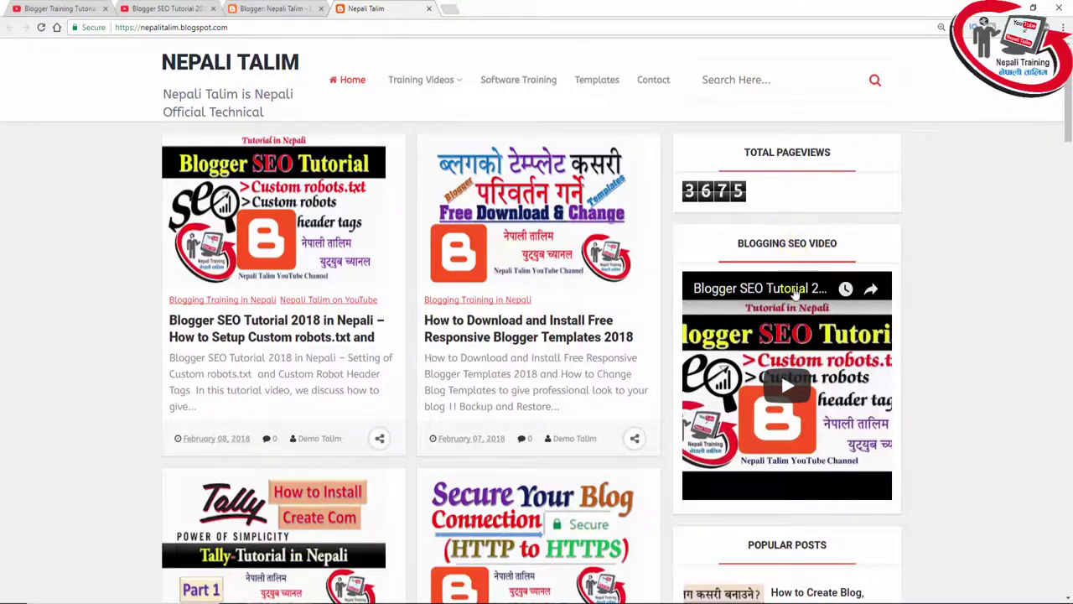
pyautogui.scroll(-20, 797, 272)
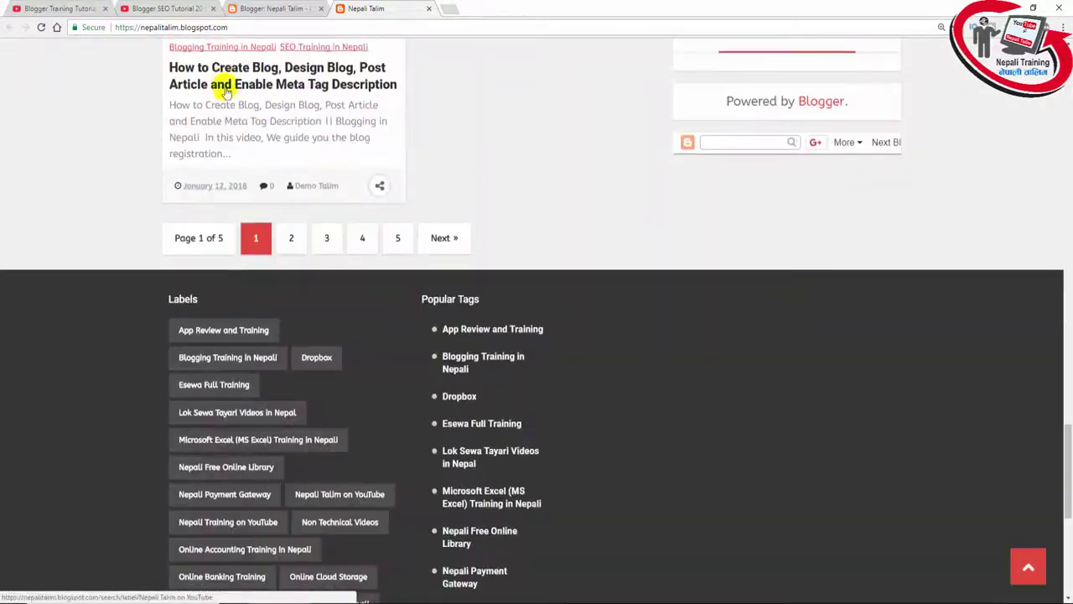
# Step: Choose the Blog Archive gadget for the middle column of the Layout's Footer Wrapper section
pyautogui.click(254, 9)
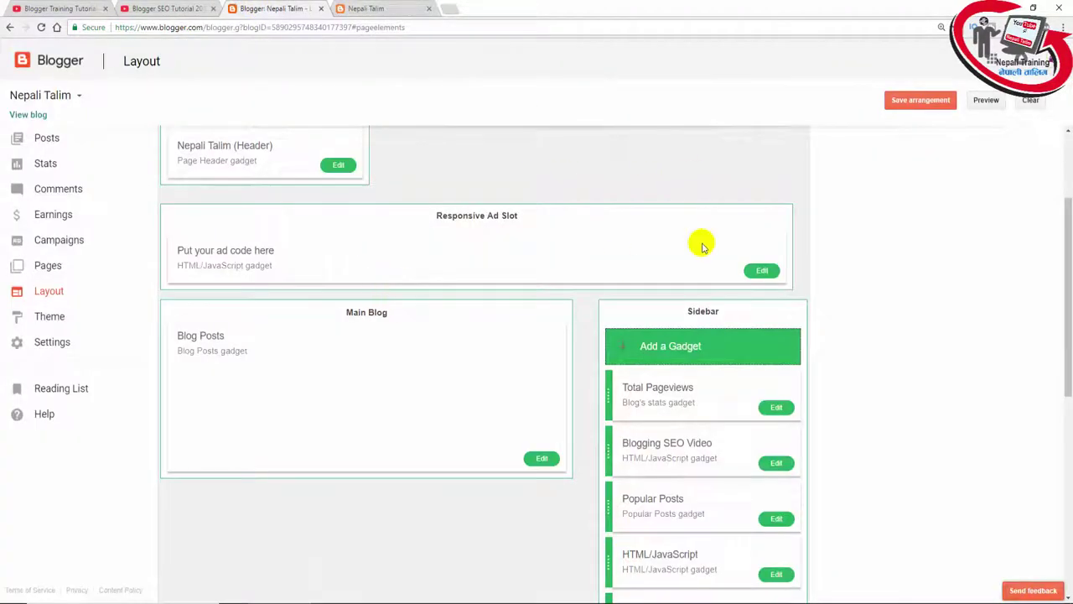
pyautogui.scroll(-6, 731, 347)
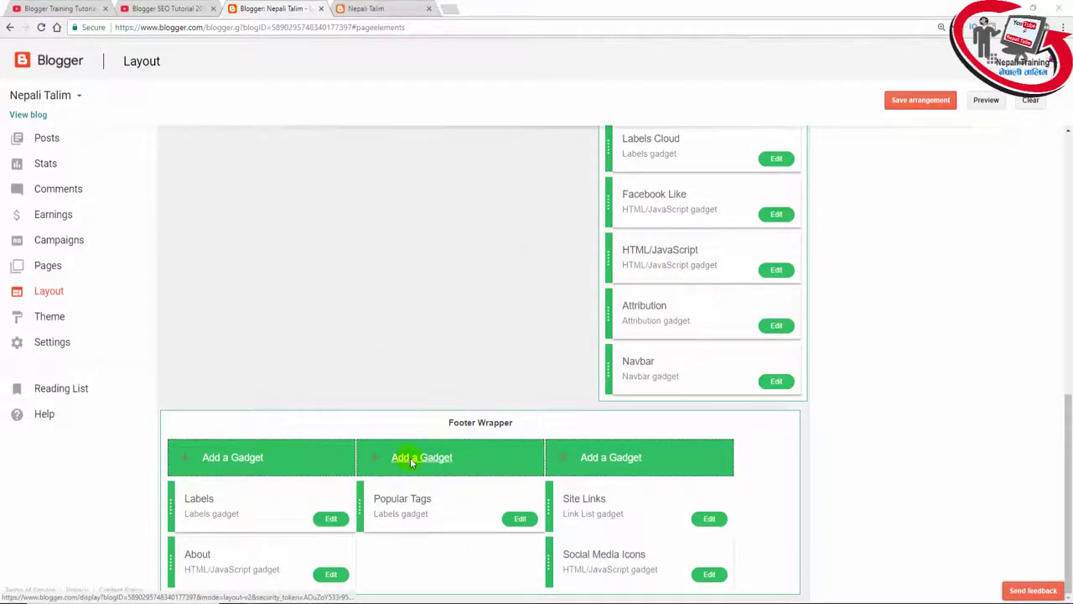
pyautogui.click(412, 459)
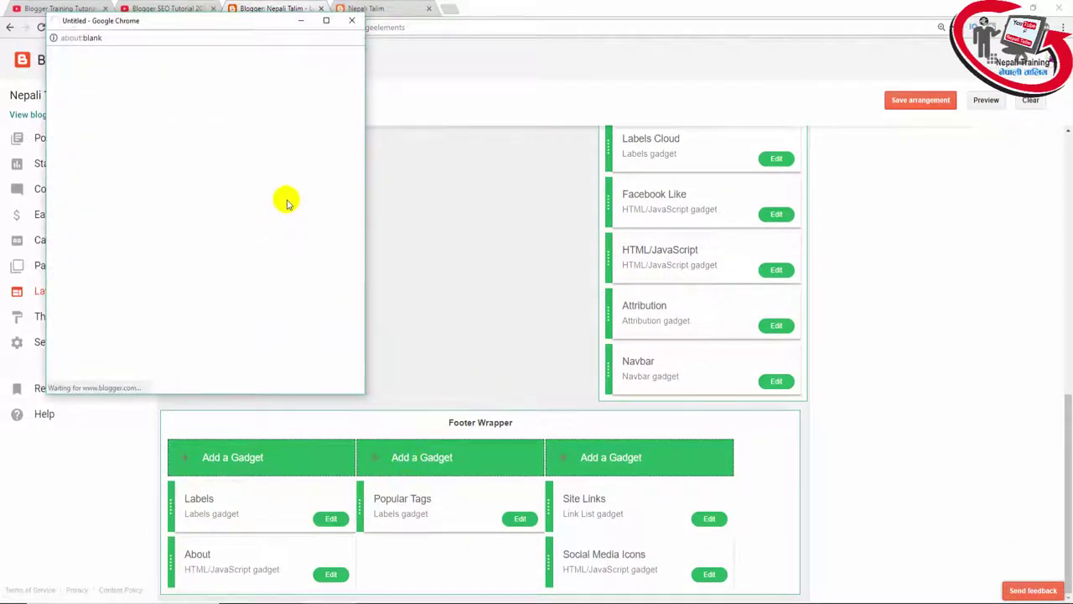
pyautogui.scroll(-5, 307, 216)
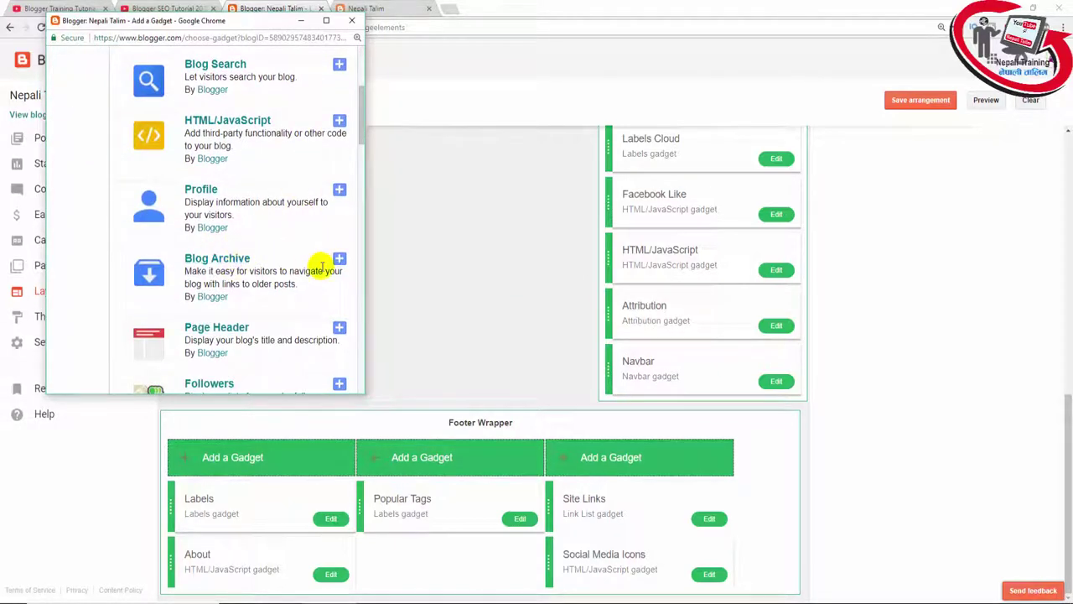
pyautogui.scroll(-2, 339, 267)
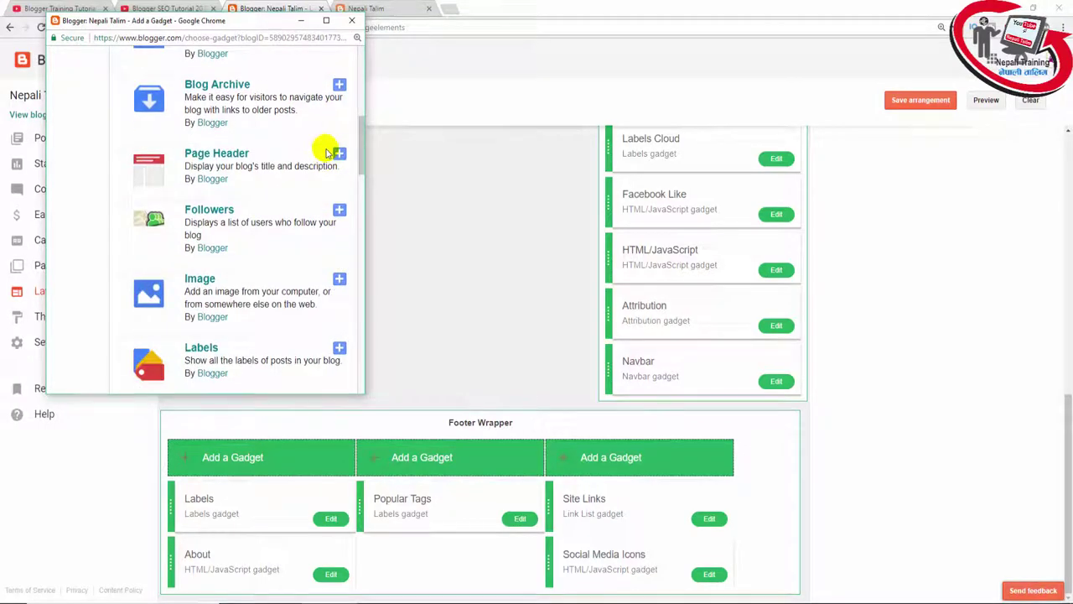
pyautogui.click(339, 85)
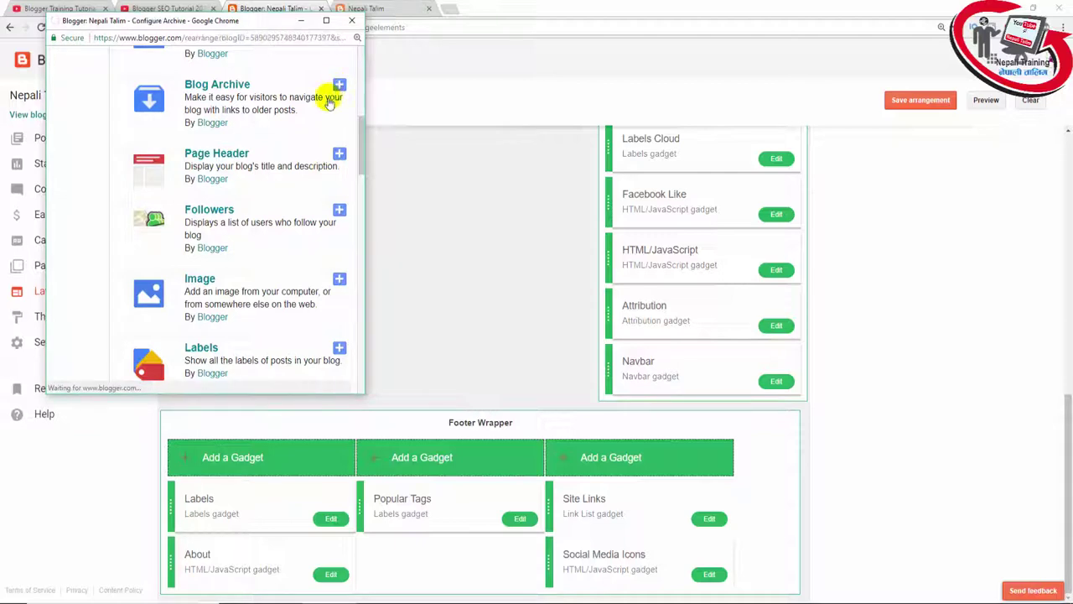
# Step: Configure the Blog Archive gadget with Hierarchy style, Monthly frequency, post titles shown and oldest posts first, and save it
pyautogui.scroll(-1, 214, 176)
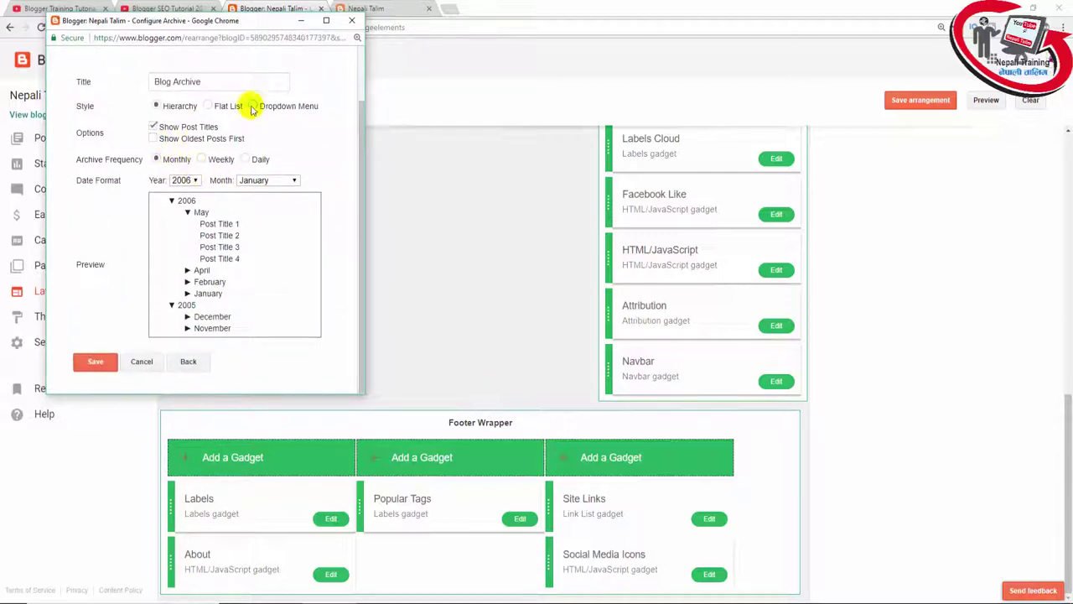
pyautogui.click(153, 138)
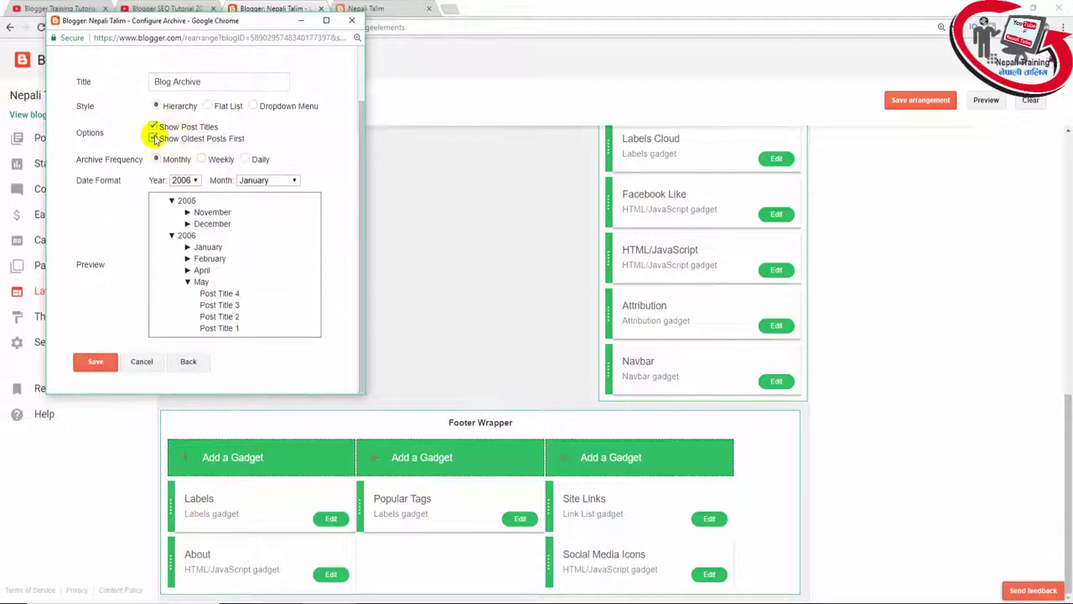
pyautogui.click(202, 159)
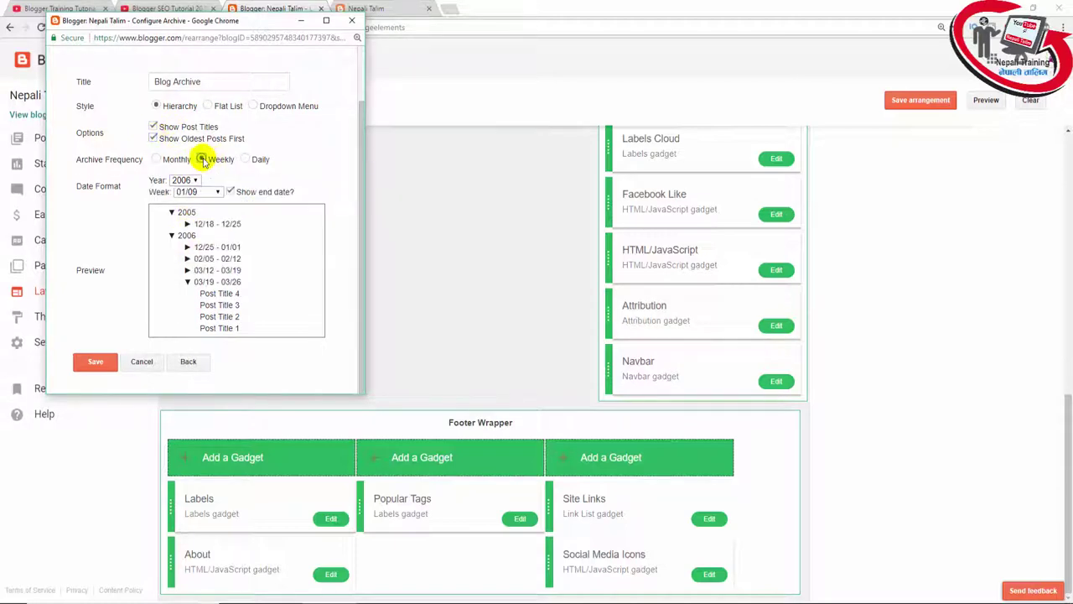
pyautogui.click(157, 159)
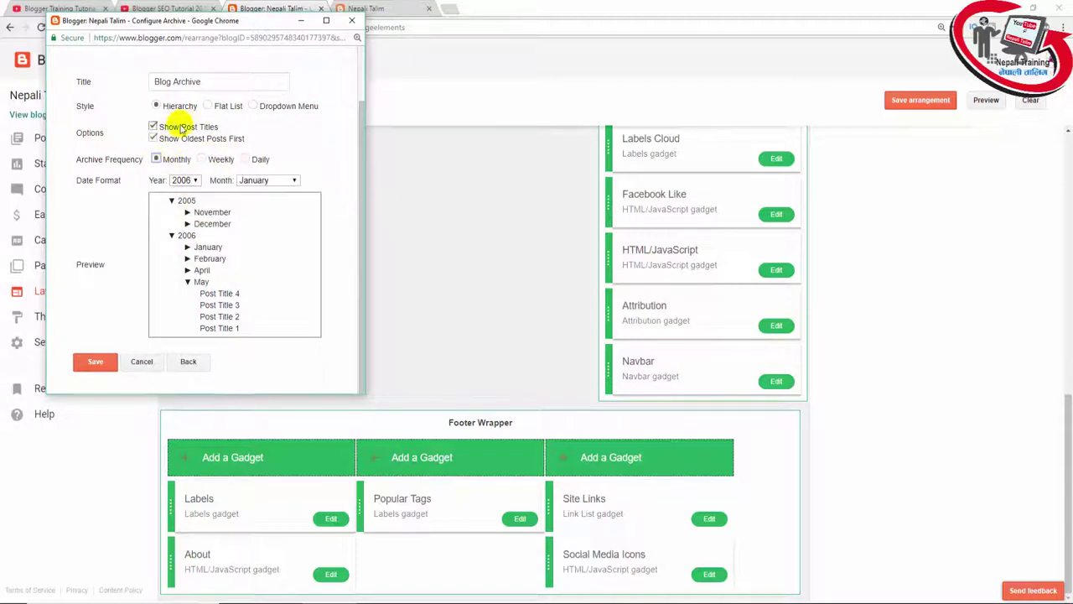
pyautogui.click(208, 105)
pyautogui.click(253, 170)
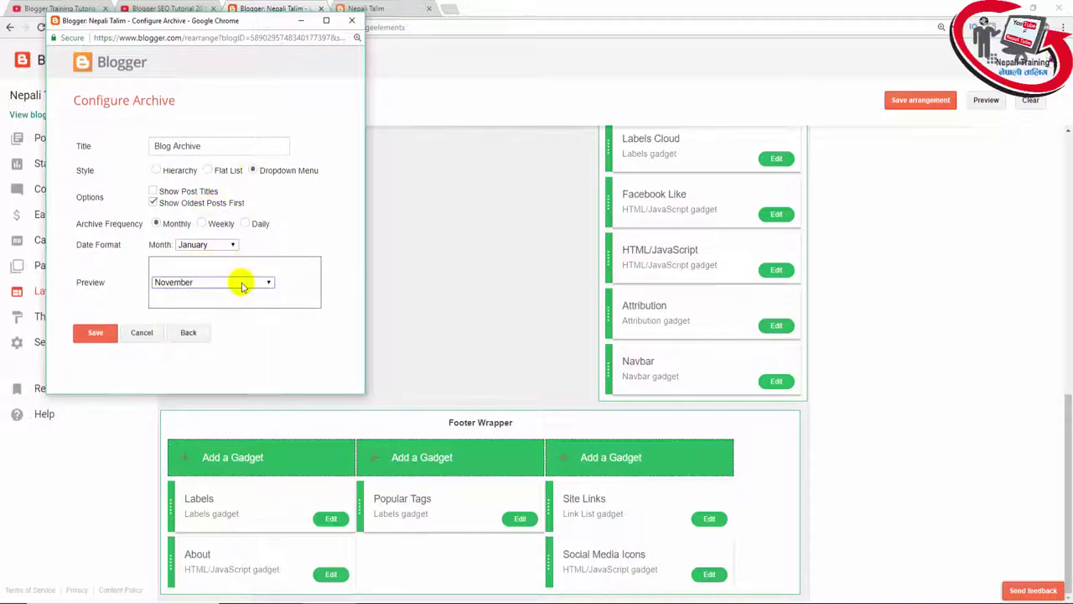
pyautogui.click(154, 203)
pyautogui.click(209, 171)
pyautogui.click(154, 191)
pyautogui.click(156, 170)
pyautogui.scroll(-1, 206, 264)
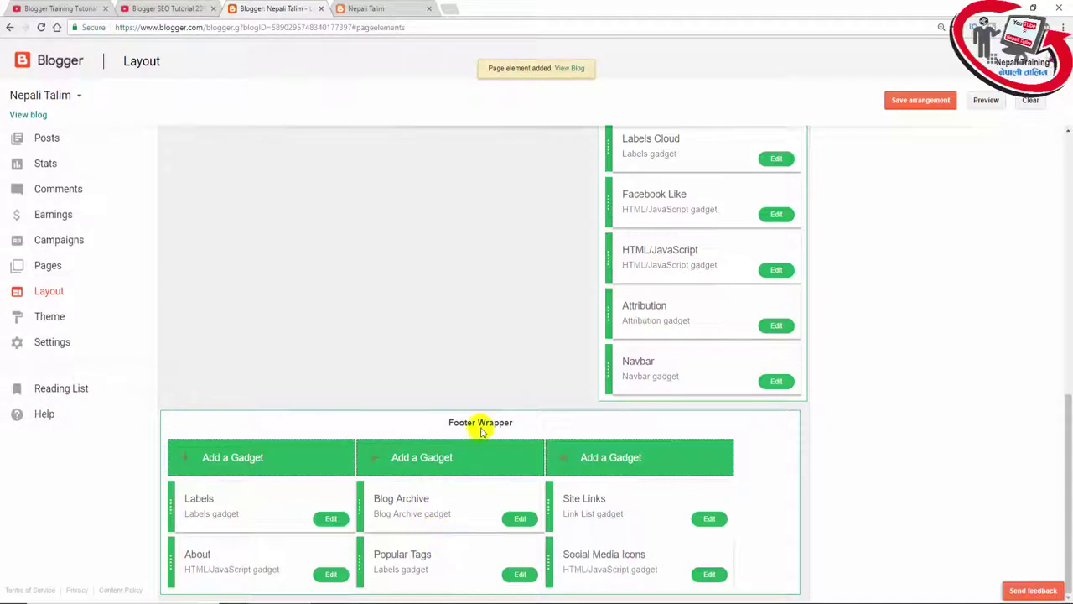
# Step: Add the Contact Form gadget from More Gadgets to the middle column of the Footer Wrapper section
pyautogui.click(428, 457)
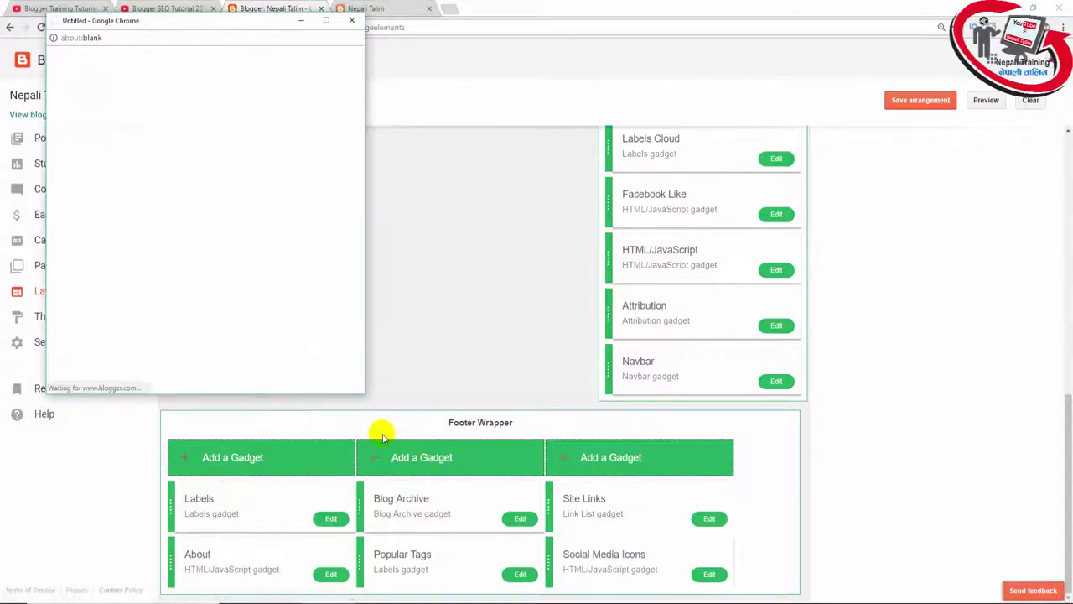
pyautogui.scroll(-10, 268, 270)
pyautogui.scroll(-6, 267, 270)
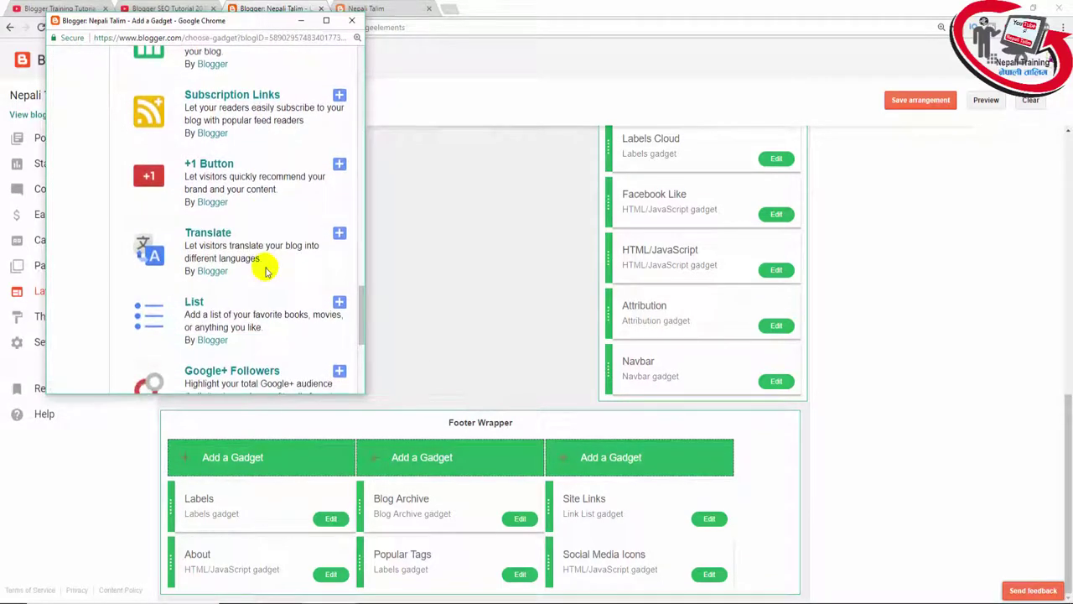
pyautogui.scroll(-4, 267, 270)
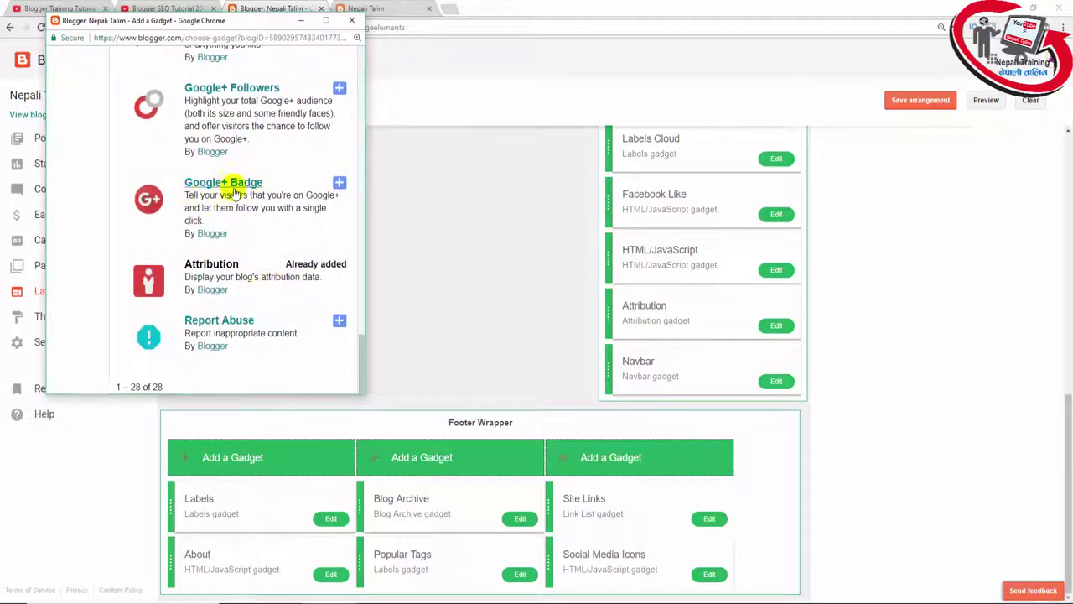
pyautogui.scroll(1, 318, 276)
pyautogui.scroll(6, 319, 277)
pyautogui.scroll(10, 304, 244)
pyautogui.scroll(5, 304, 243)
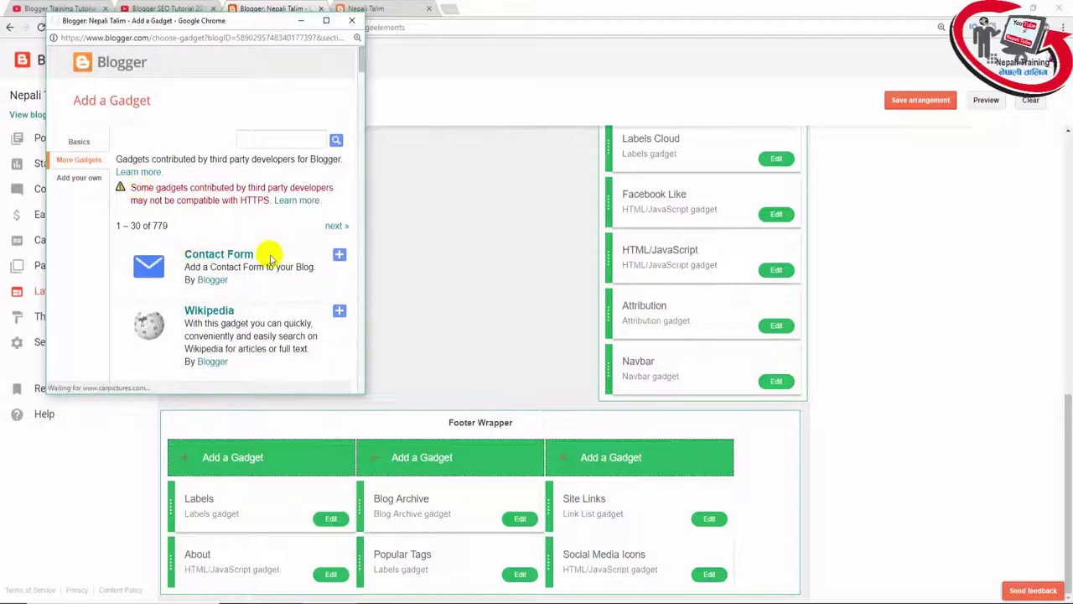
pyautogui.click(339, 256)
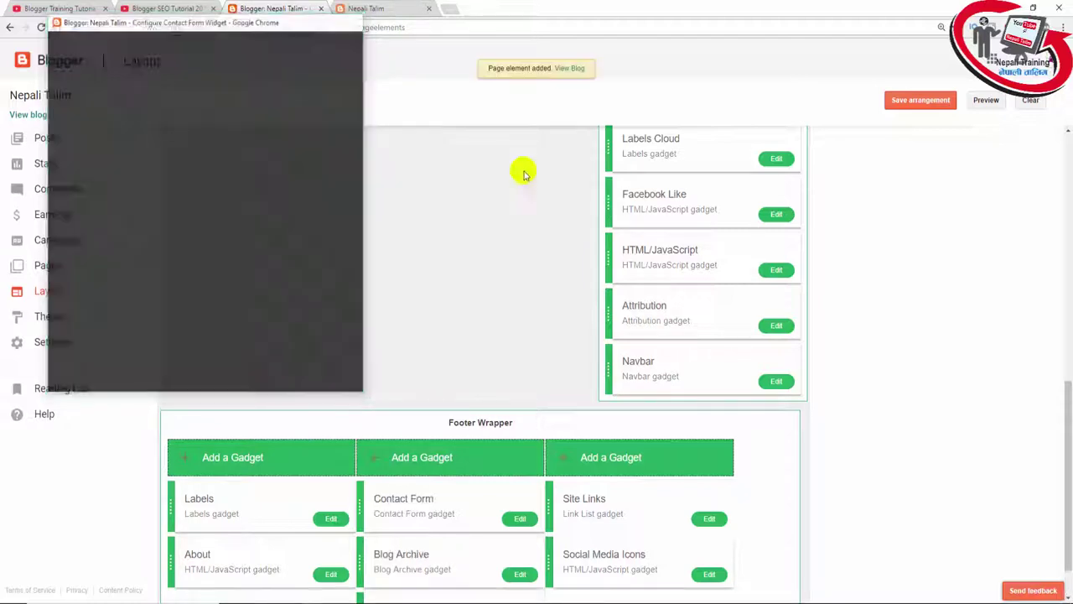
# Step: Save the layout arrangement and check the Contact Form and Blog Archive gadgets in the live blog's footer
pyautogui.click(922, 102)
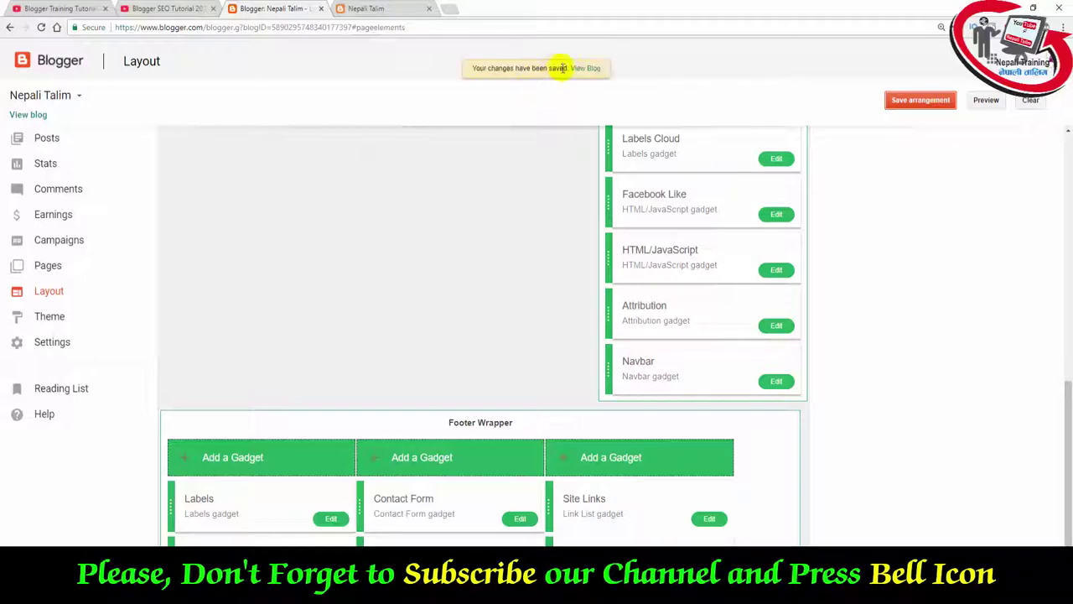
pyautogui.click(597, 67)
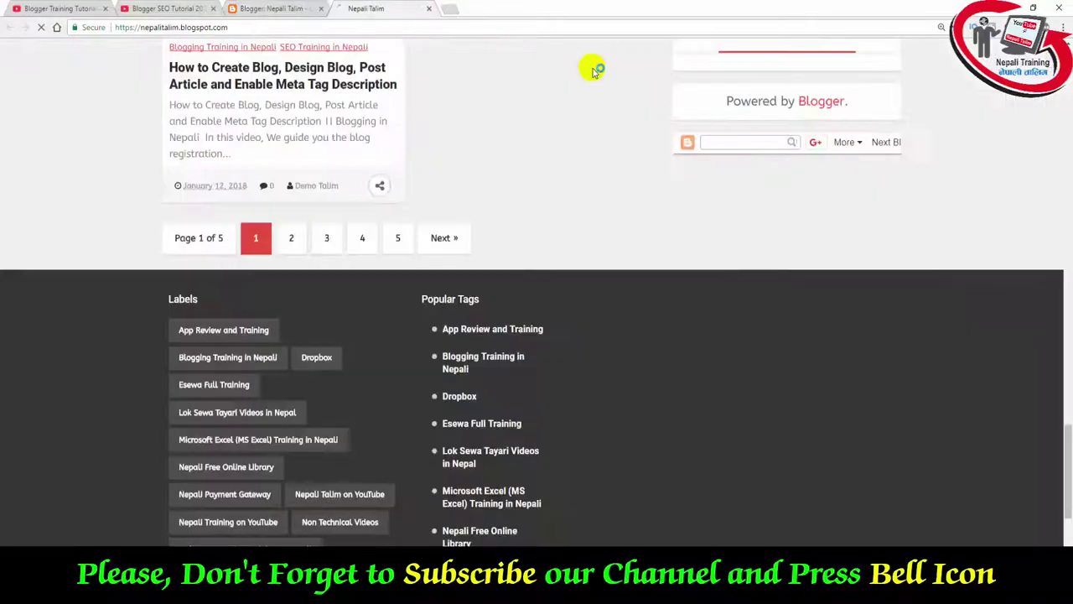
pyautogui.scroll(-15, 498, 317)
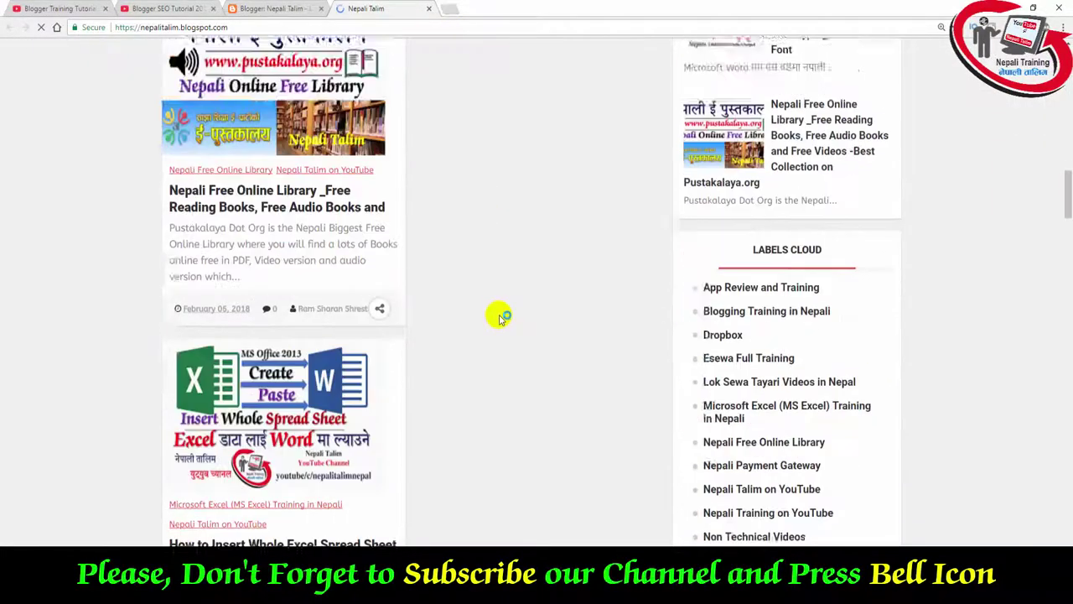
pyautogui.scroll(7, 498, 321)
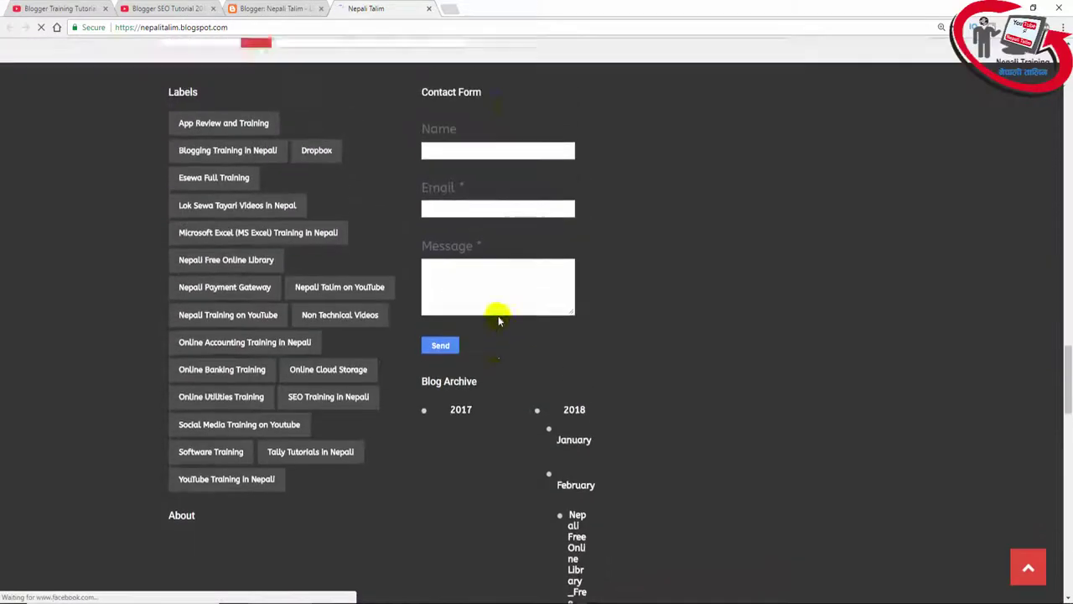
pyautogui.scroll(-2, 487, 400)
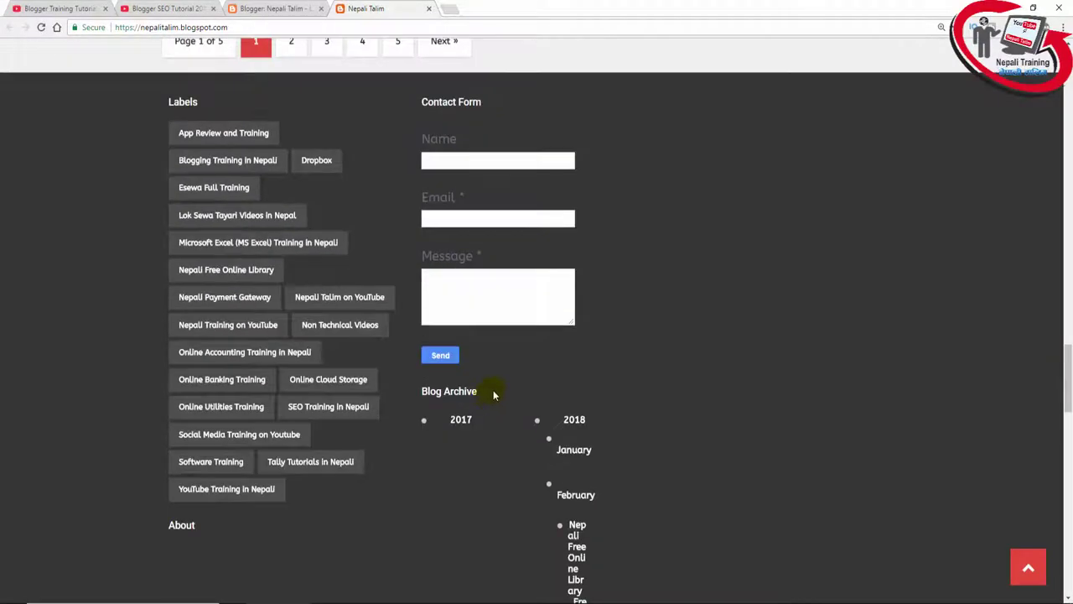
pyautogui.scroll(2, 499, 352)
pyautogui.scroll(-5, 539, 378)
pyautogui.scroll(5, 544, 362)
# Step: Remove the Popular Tags gadget from the middle column of the Layout's Footer Wrapper section
pyautogui.click(273, 10)
pyautogui.scroll(-1, 453, 335)
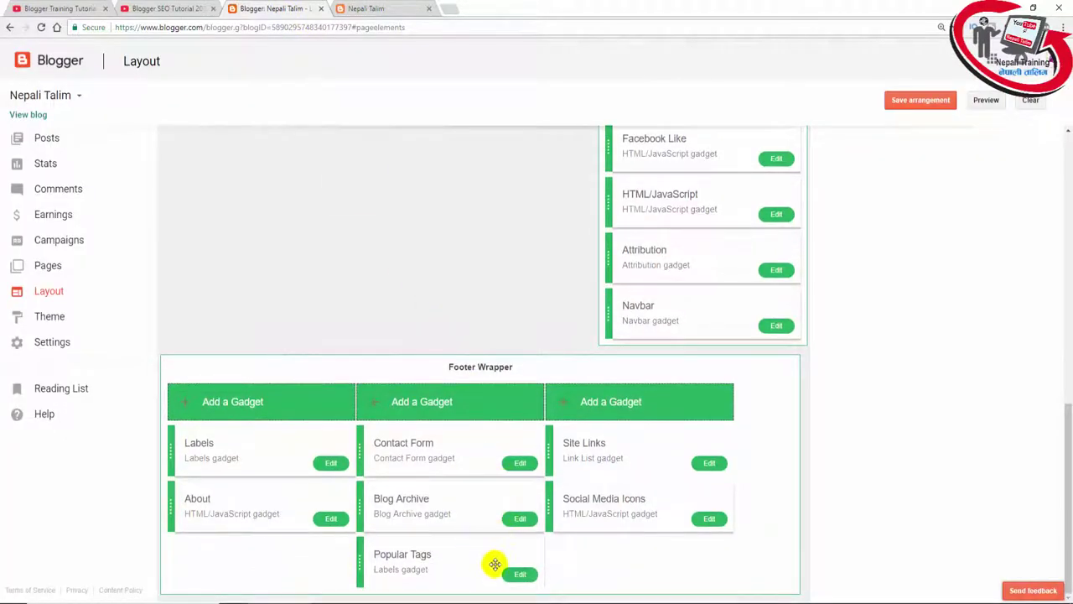
pyautogui.click(521, 575)
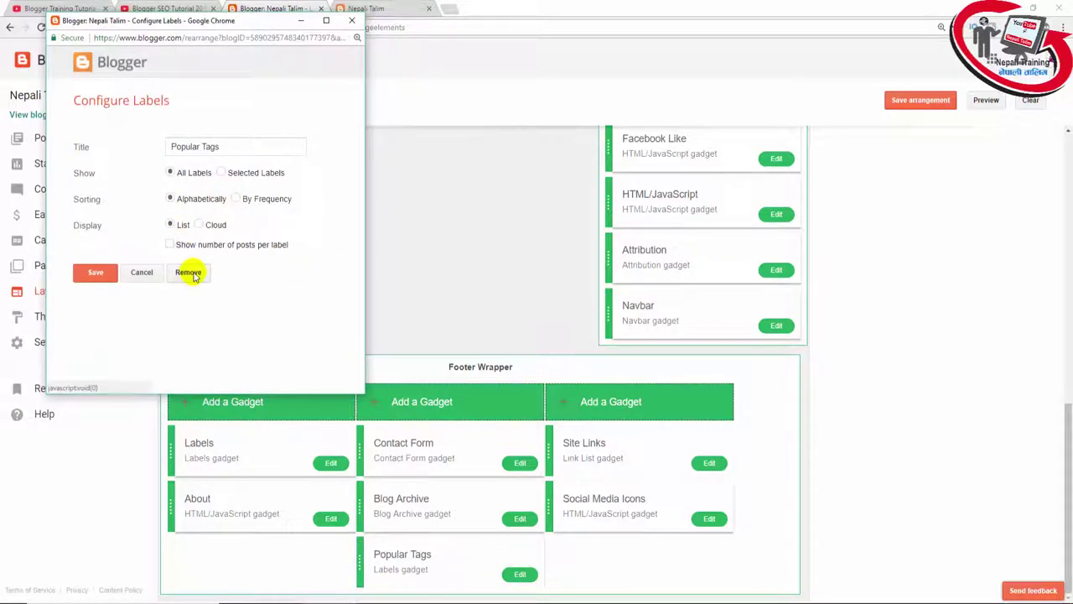
pyautogui.click(192, 273)
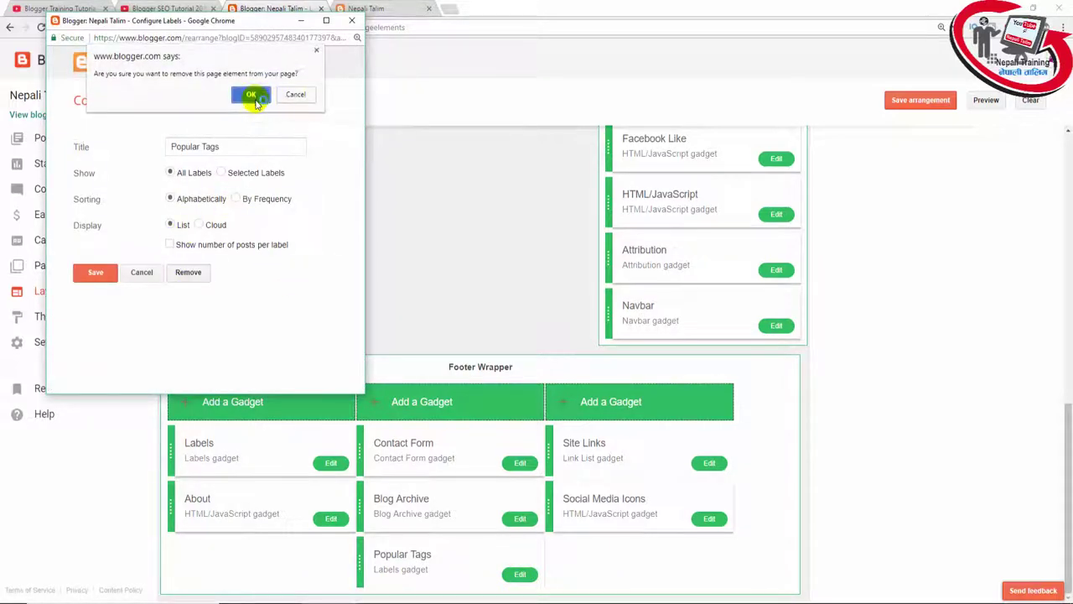
pyautogui.click(257, 99)
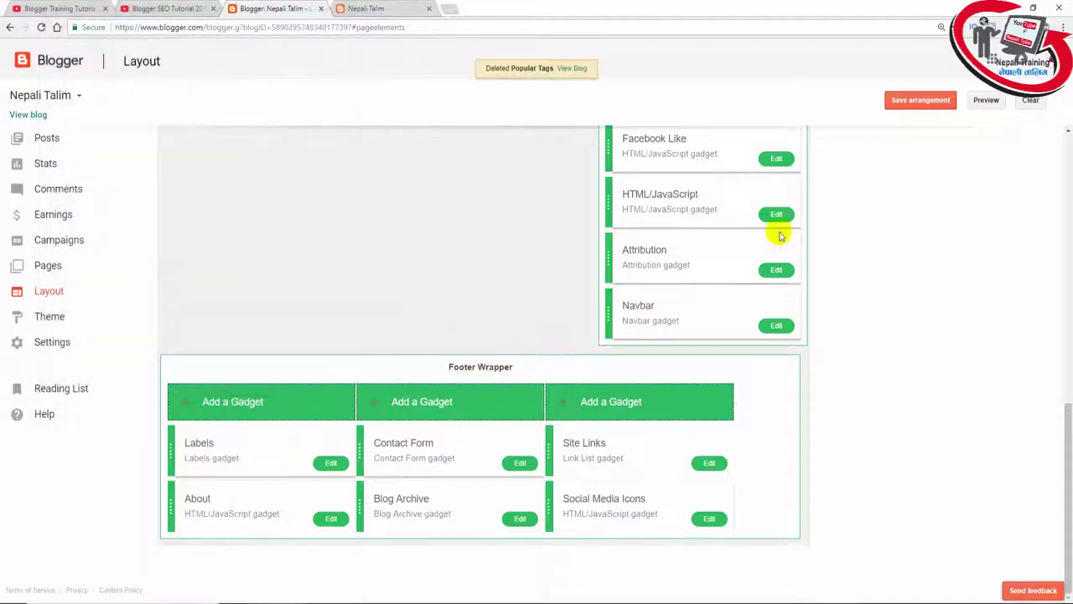
# Step: Save the arrangement without Popular Tags and examine how the footer's Blog Archive displays on the live blog
pyautogui.click(921, 102)
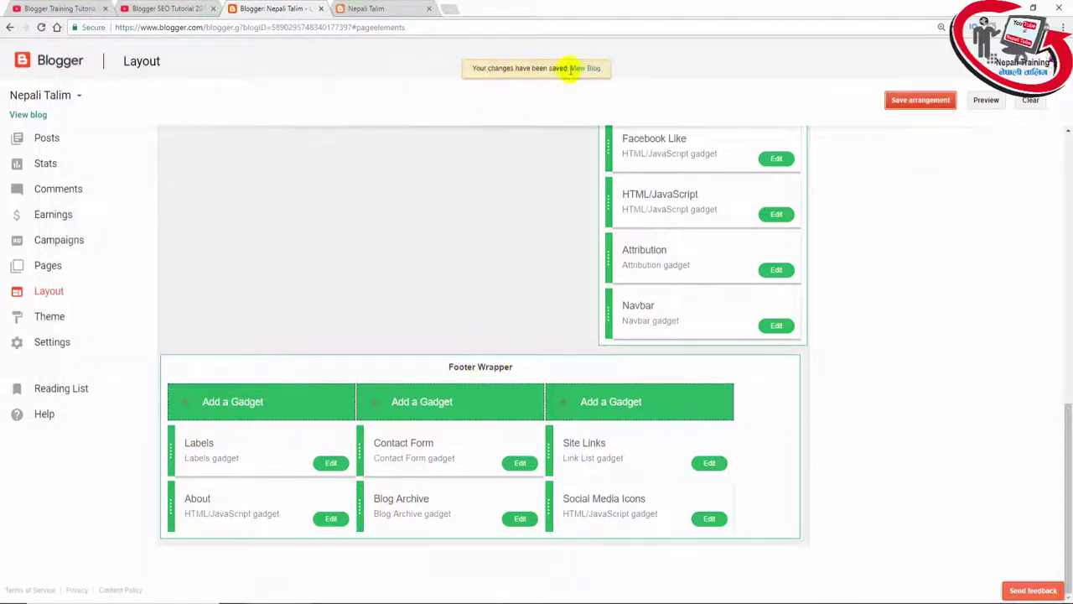
pyautogui.click(577, 69)
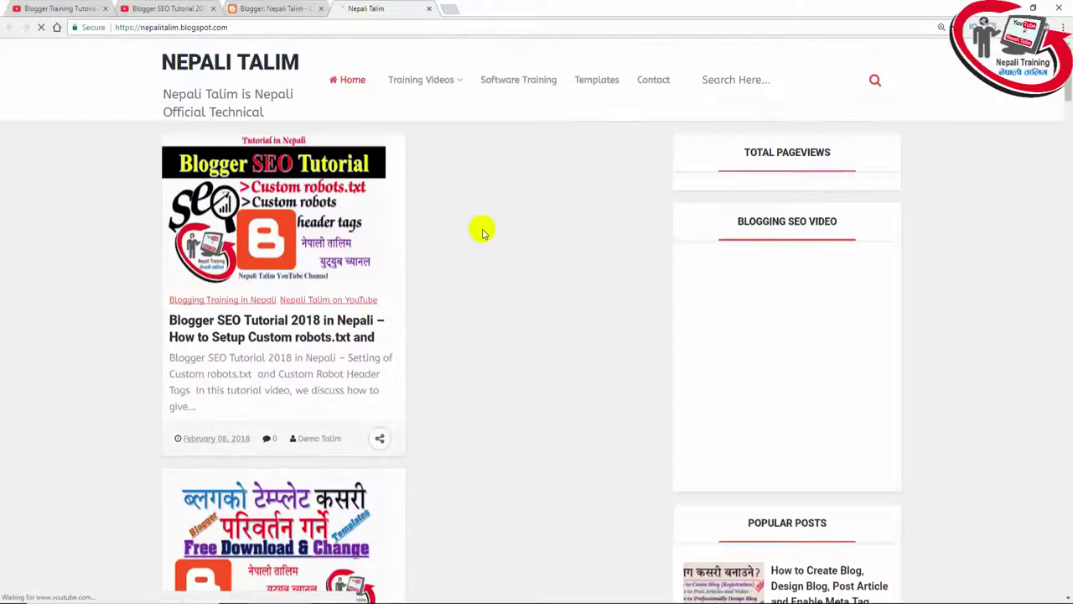
pyautogui.scroll(-3, 487, 243)
pyautogui.scroll(-15, 488, 311)
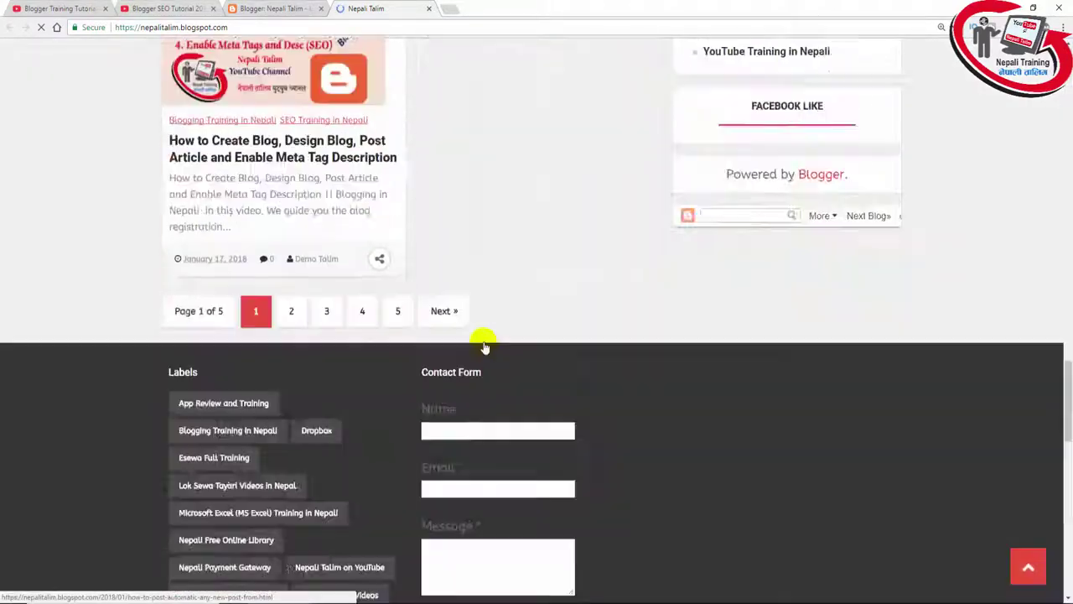
pyautogui.scroll(-5, 483, 344)
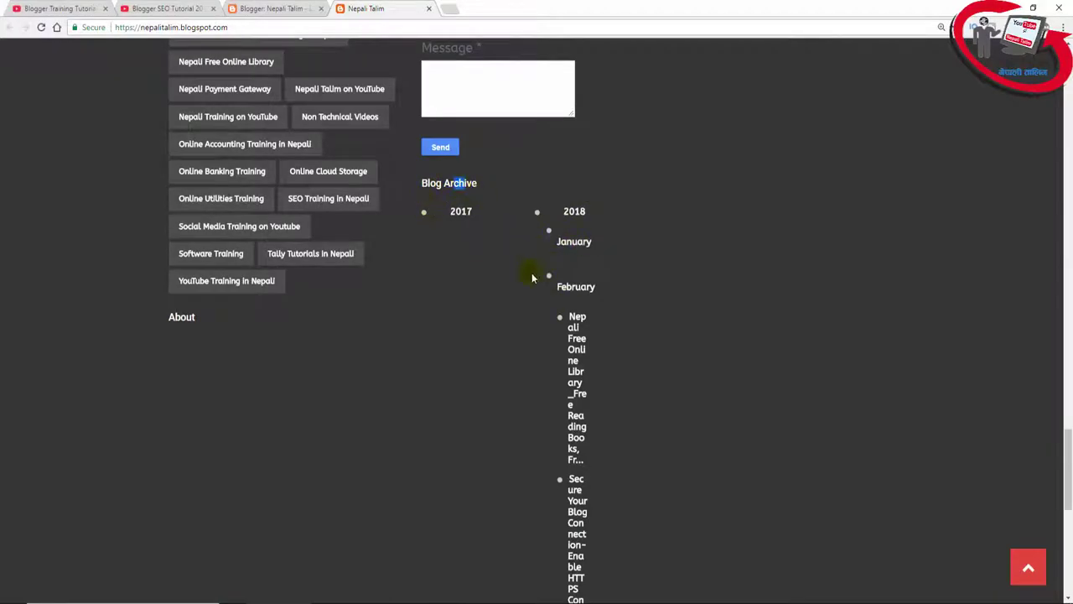
pyautogui.scroll(10, 613, 310)
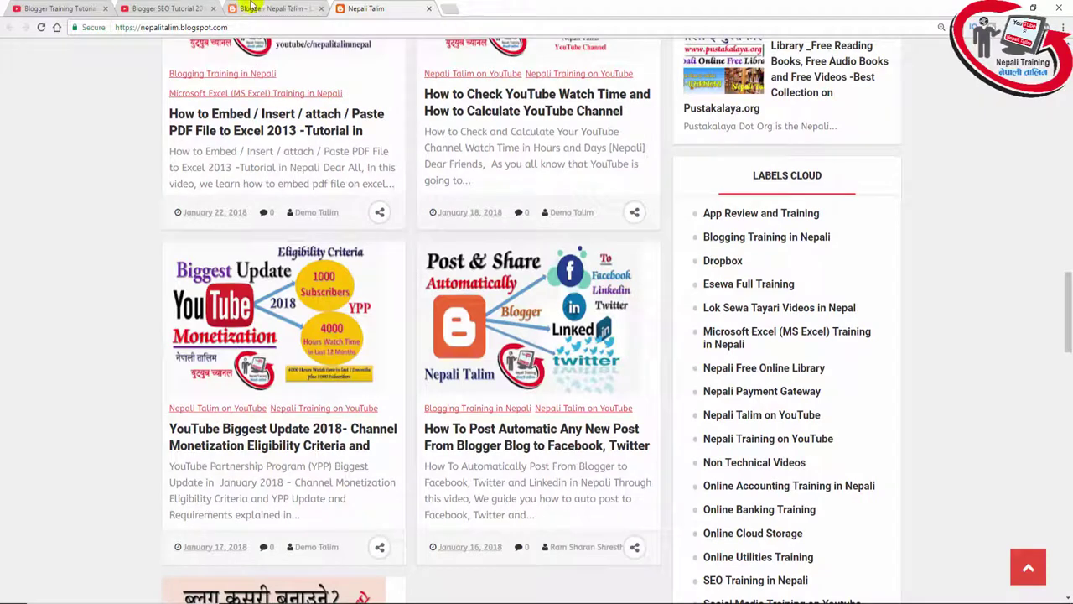
# Step: Move the Blog Archive gadget from the Footer Wrapper to the Sidebar between Attribution and Navbar, and save the arrangement
pyautogui.click(256, 8)
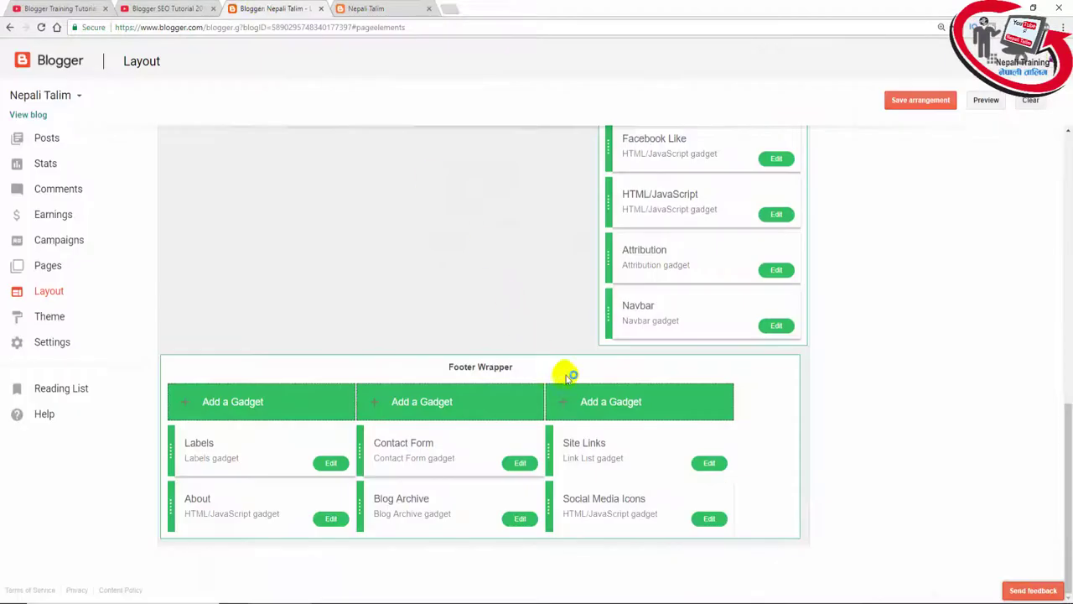
pyautogui.moveTo(397, 511); pyautogui.dragTo(655, 321)
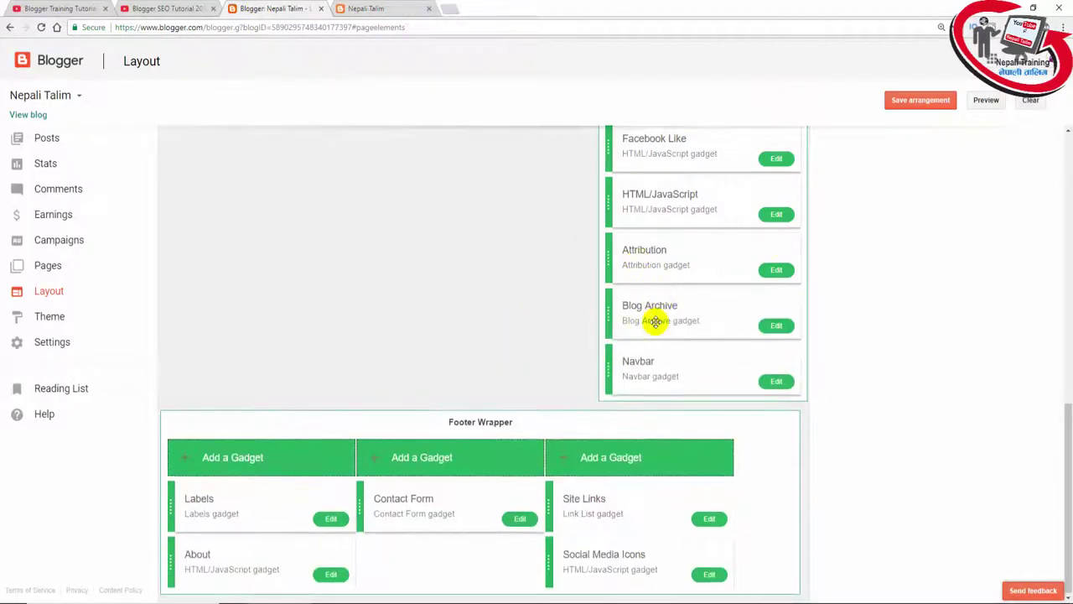
pyautogui.click(914, 99)
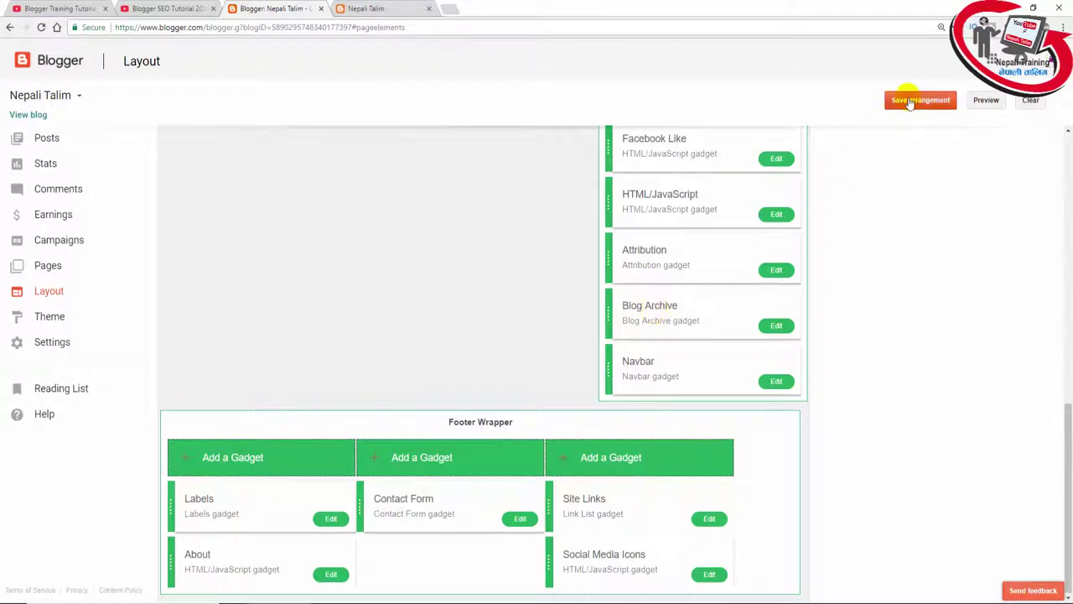
# Step: View the live blog and check the Blog Archive gadget in its sidebar
pyautogui.click(582, 71)
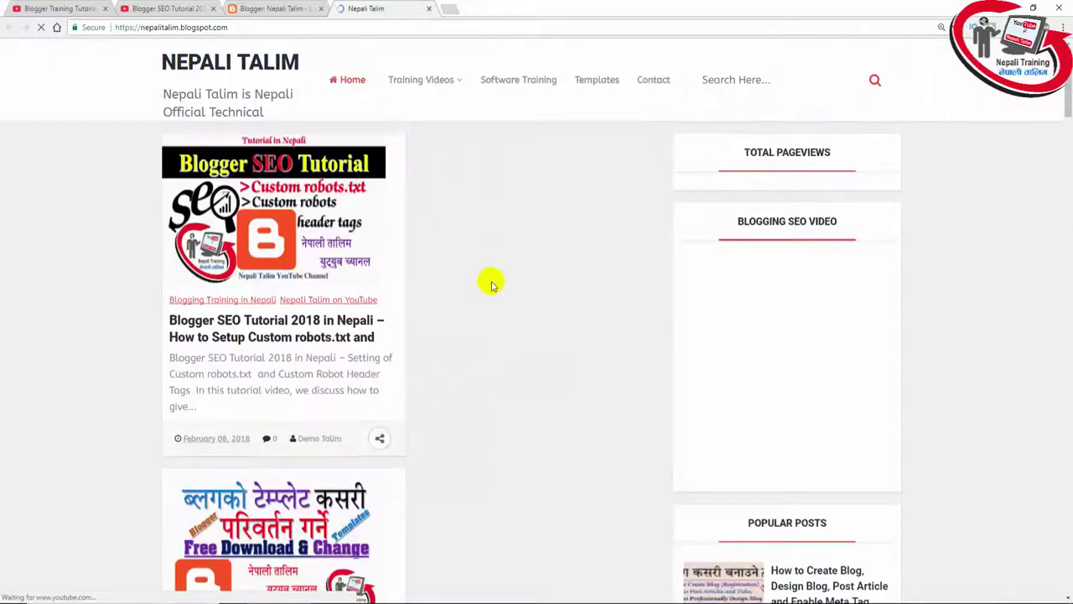
pyautogui.scroll(-15, 818, 283)
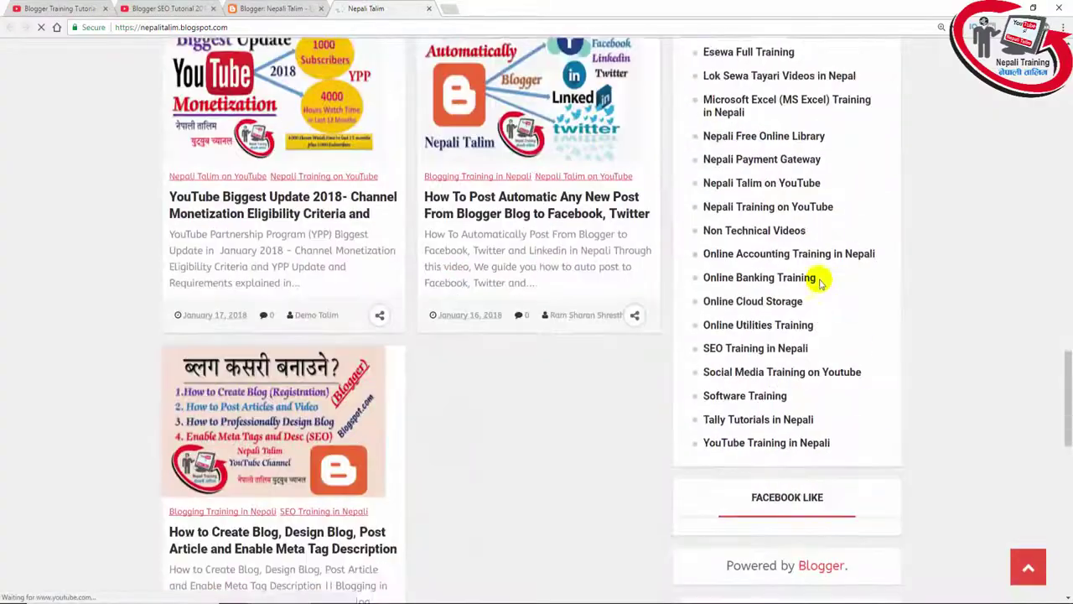
pyautogui.scroll(-5, 820, 283)
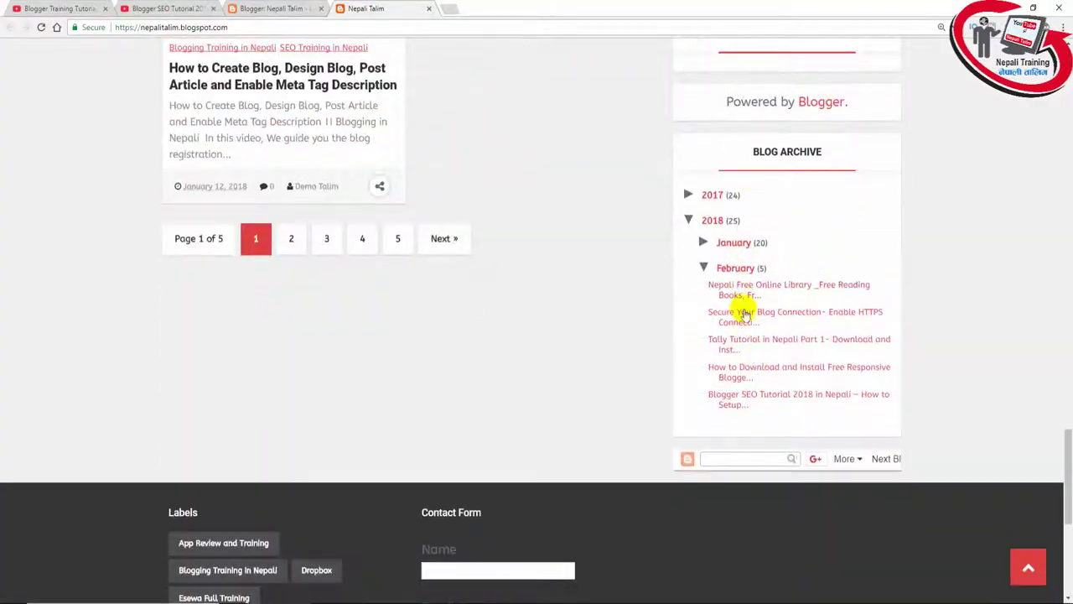
pyautogui.scroll(20, 494, 318)
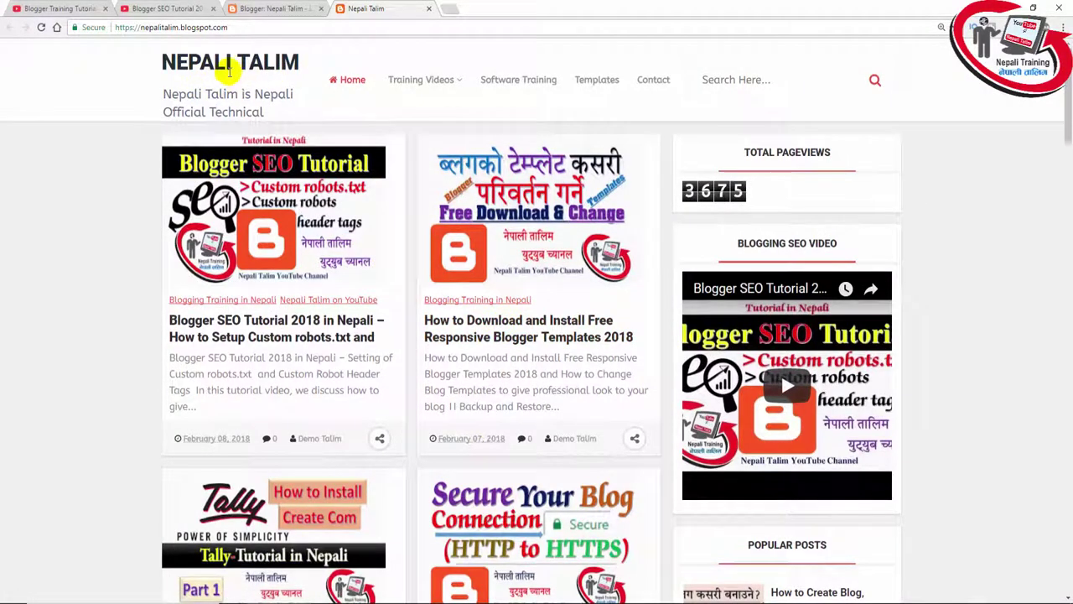
# Step: Edit the blog's Page Header gadget and upload Nepali Talim Channel Art Final (1).png from the Desktop as its image
pyautogui.click(263, 12)
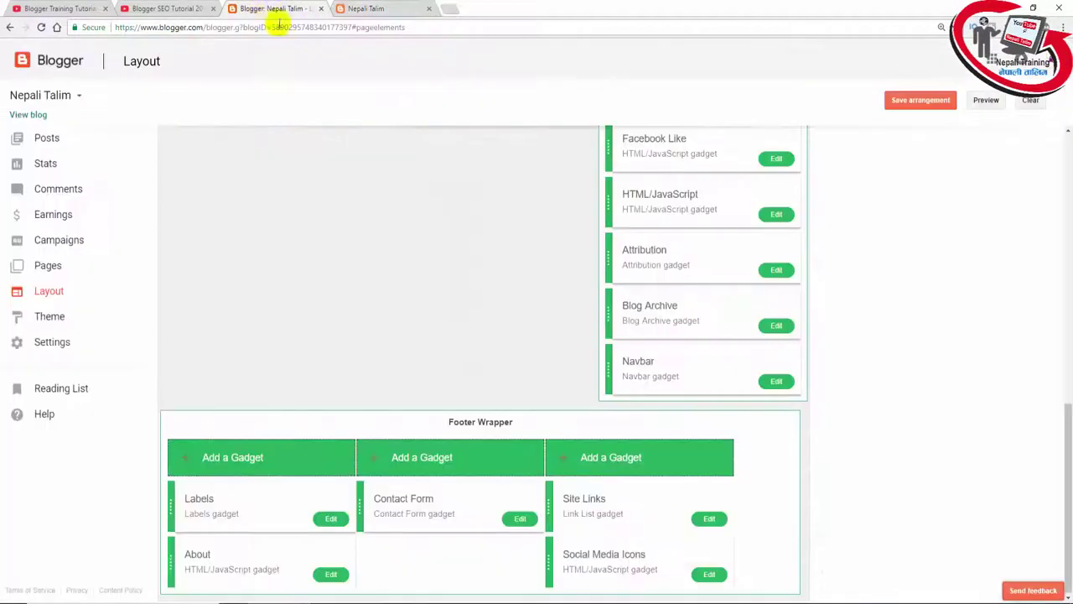
pyautogui.scroll(5, 403, 280)
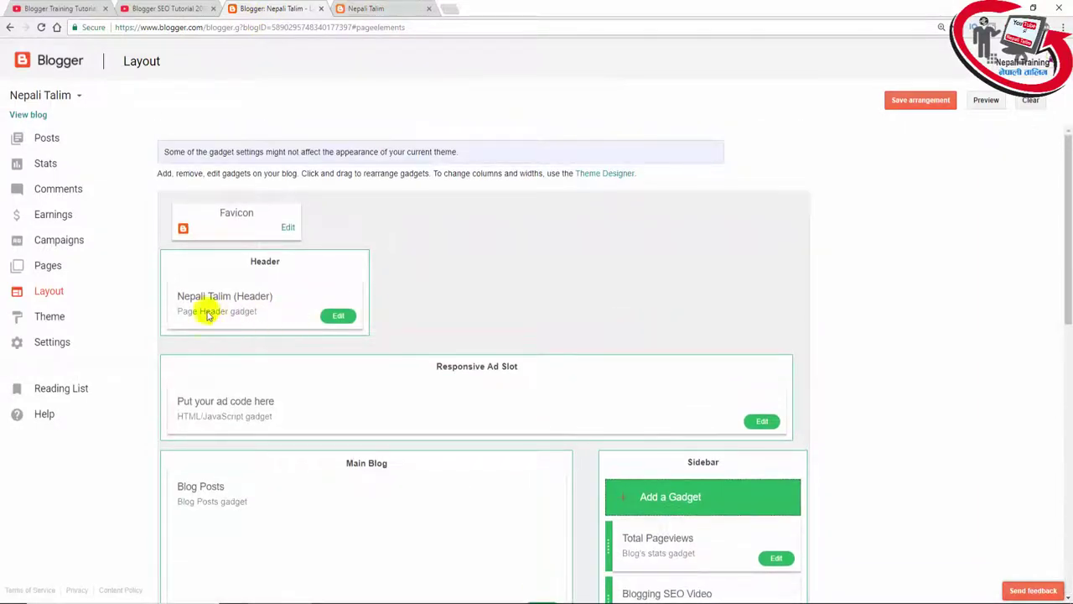
pyautogui.click(337, 316)
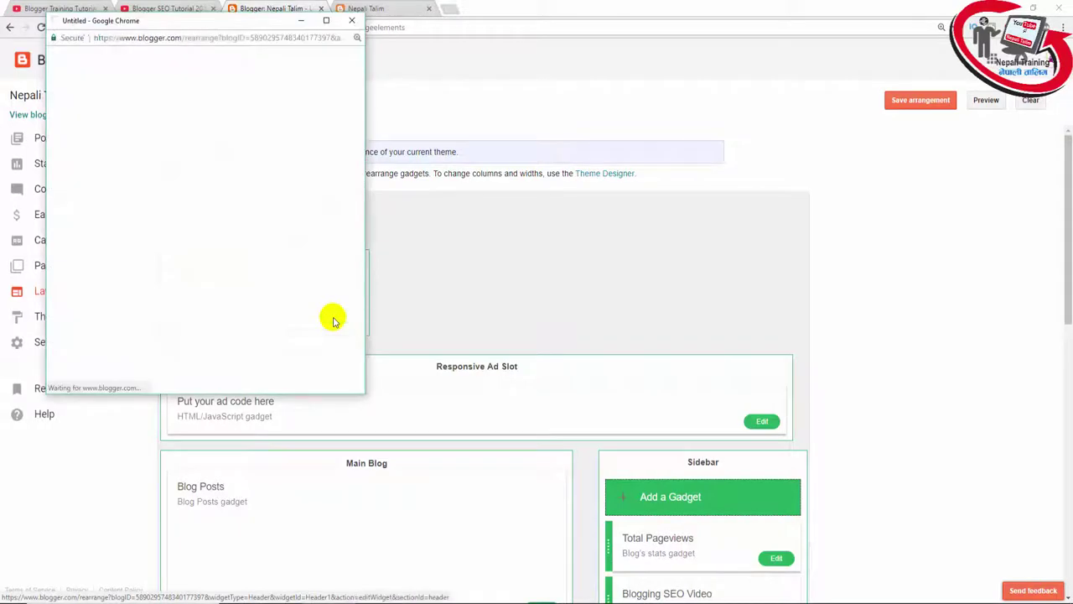
pyautogui.scroll(-1, 269, 240)
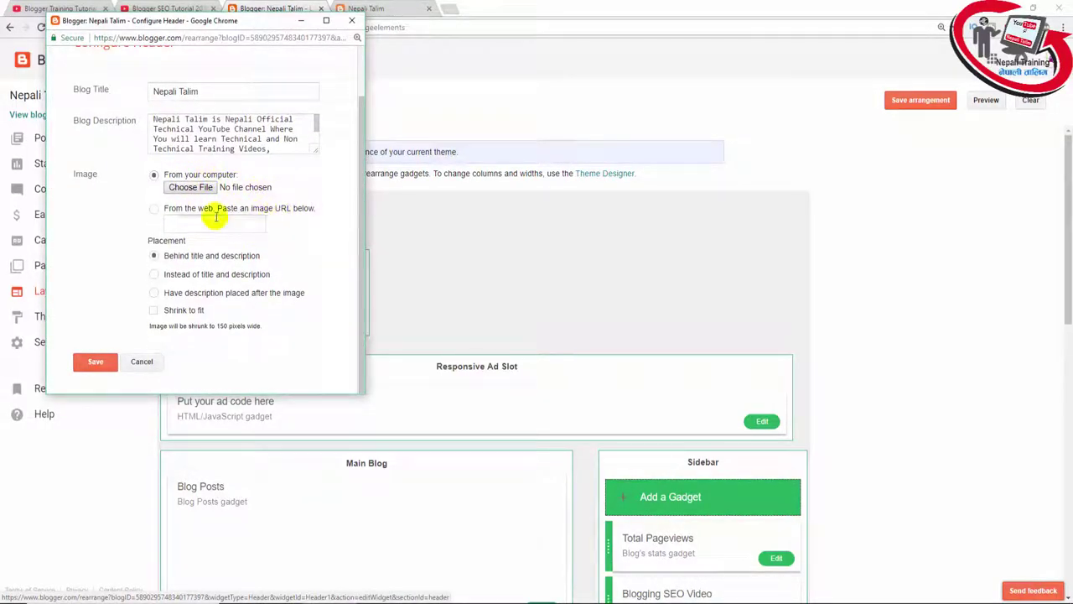
pyautogui.click(191, 187)
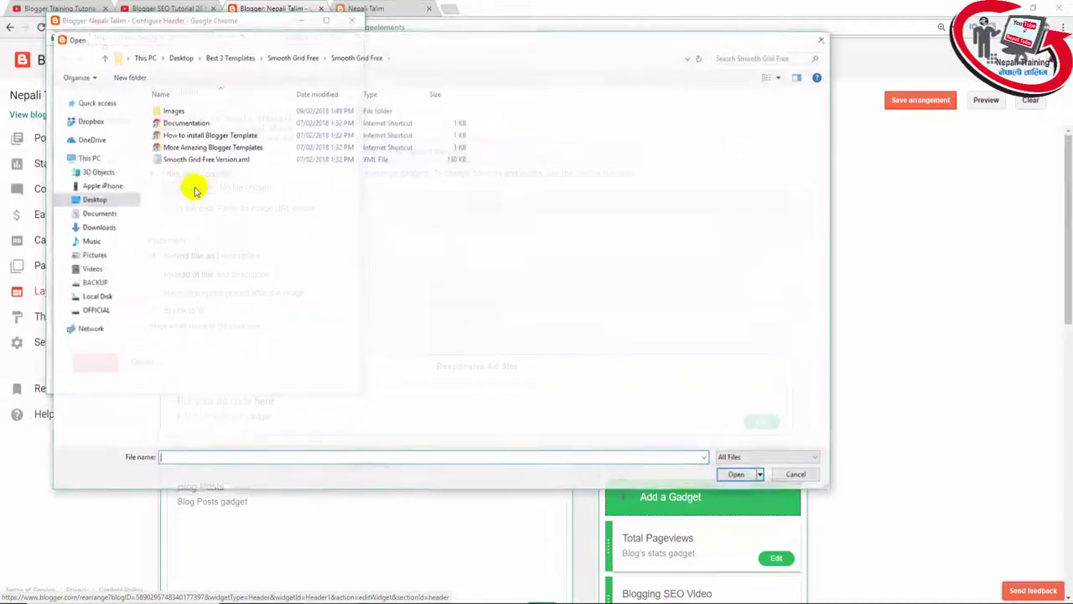
pyautogui.click(94, 199)
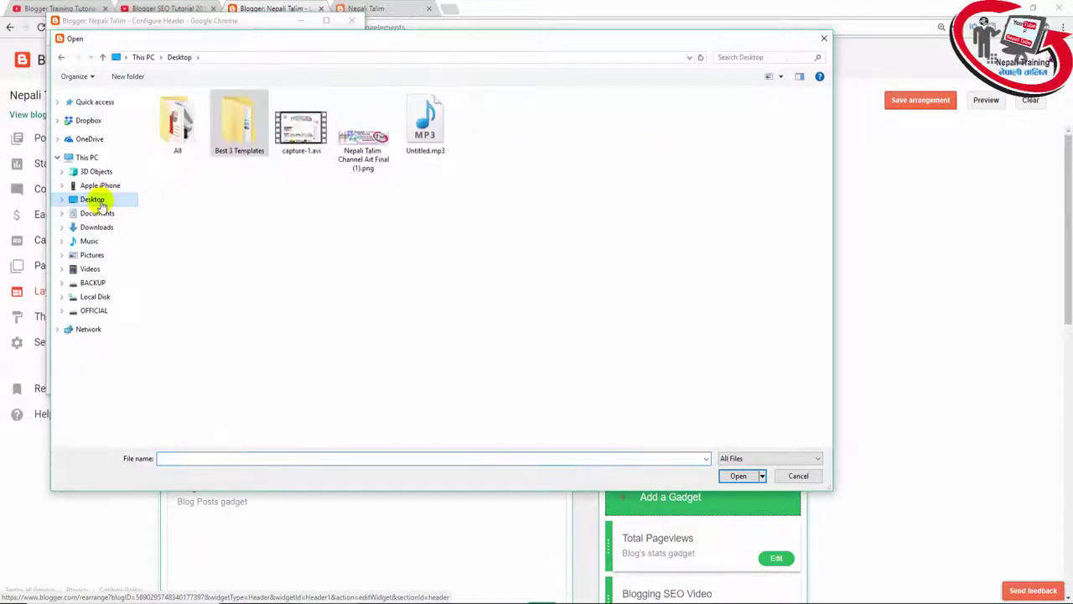
pyautogui.doubleClick(365, 155)
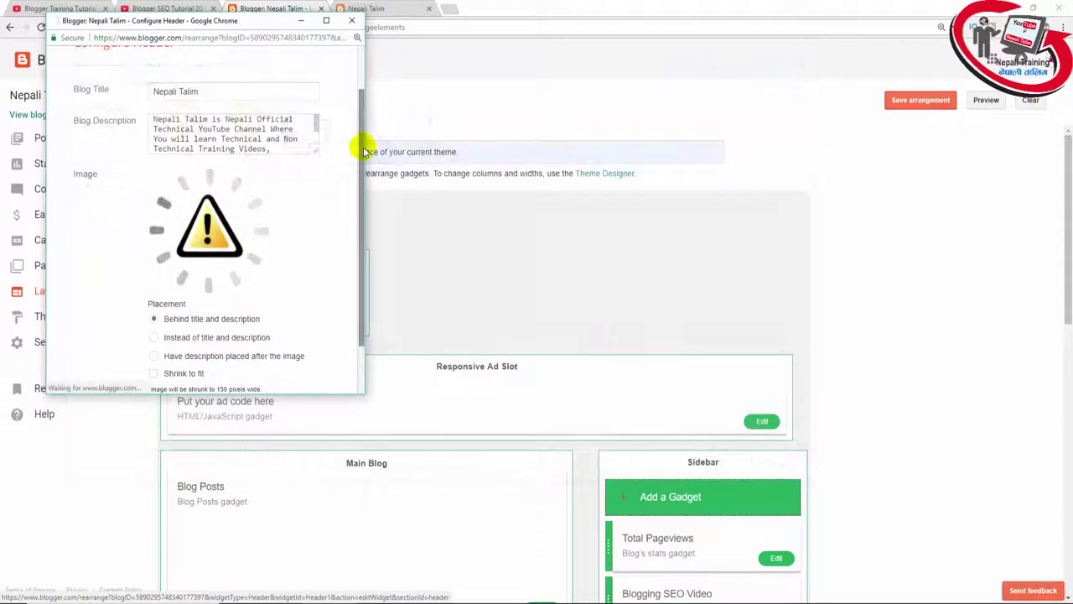
# Step: Set the header image to shrink to fit and appear instead of title and description, then save the gadget and the arrangement
pyautogui.scroll(-1, 218, 294)
pyautogui.click(155, 310)
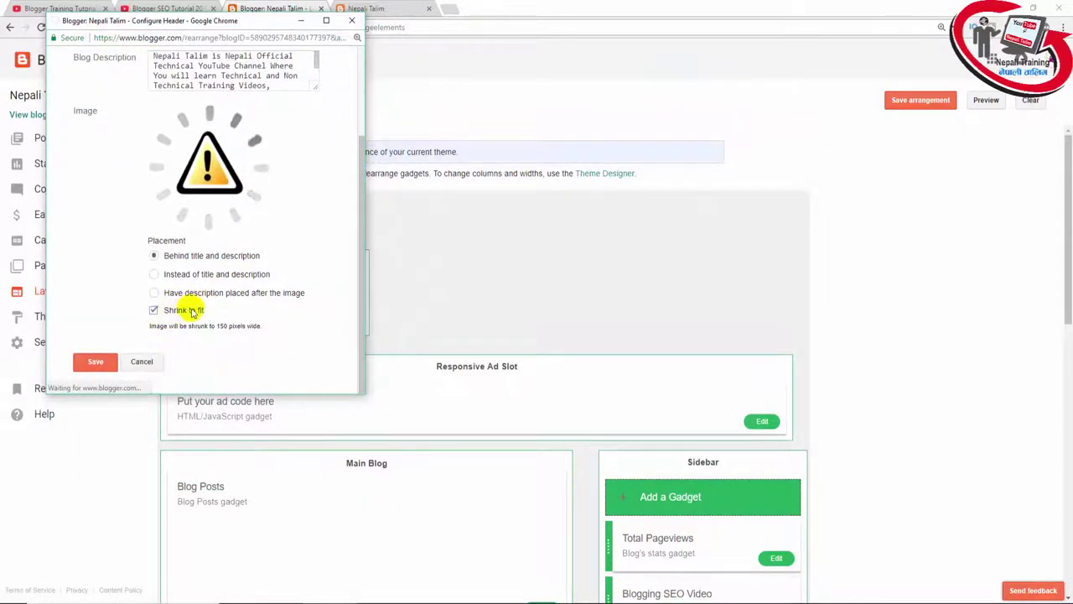
pyautogui.click(156, 276)
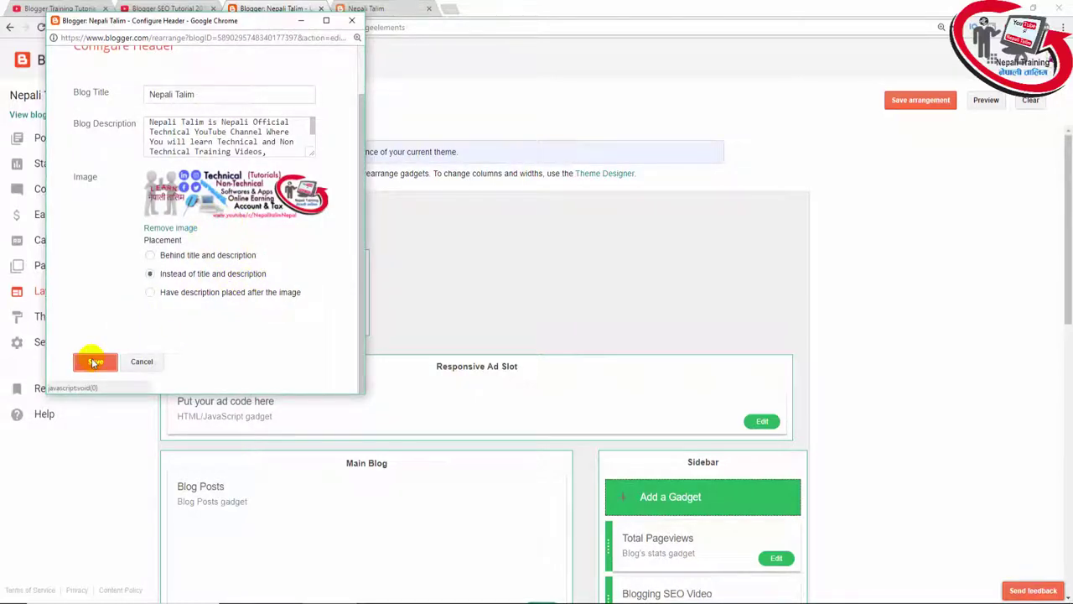
pyautogui.click(94, 362)
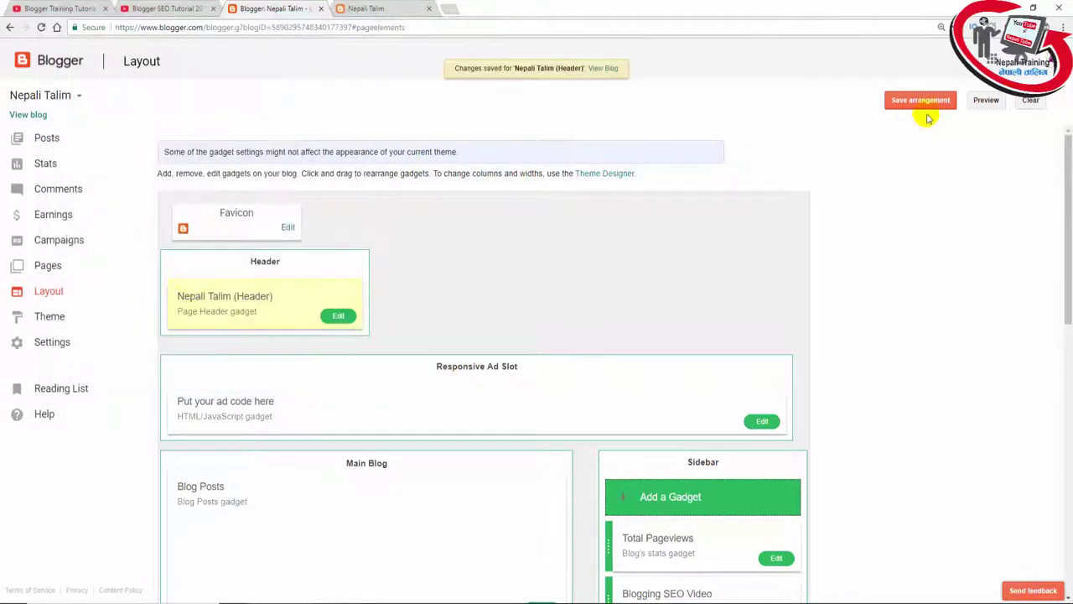
pyautogui.click(925, 108)
# Step: View the live blog and examine the header logo, posts, sidebar and footer down the whole page
pyautogui.click(584, 69)
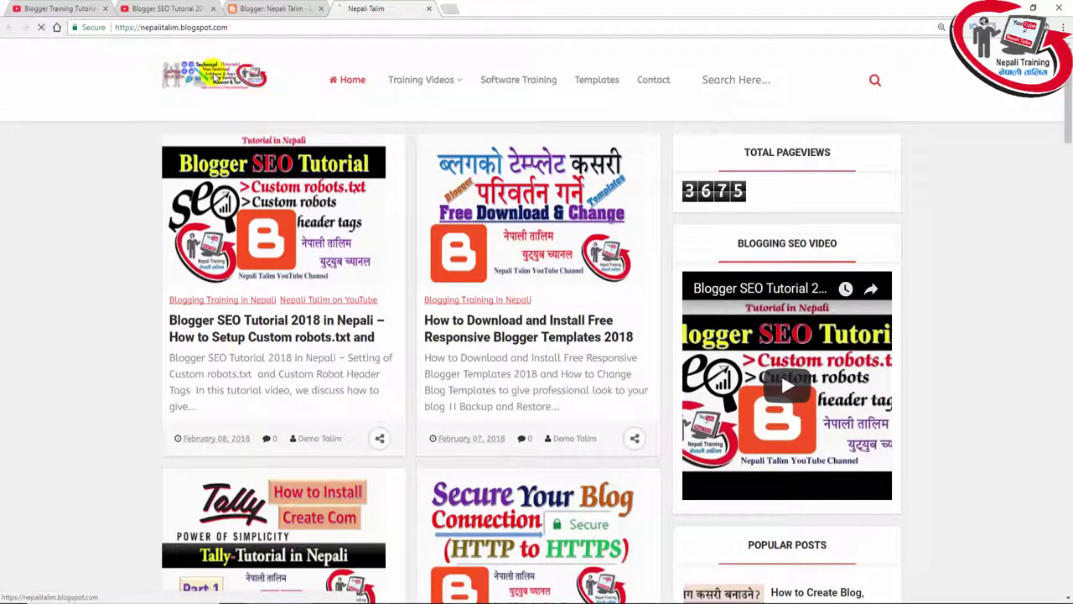
pyautogui.click(214, 74)
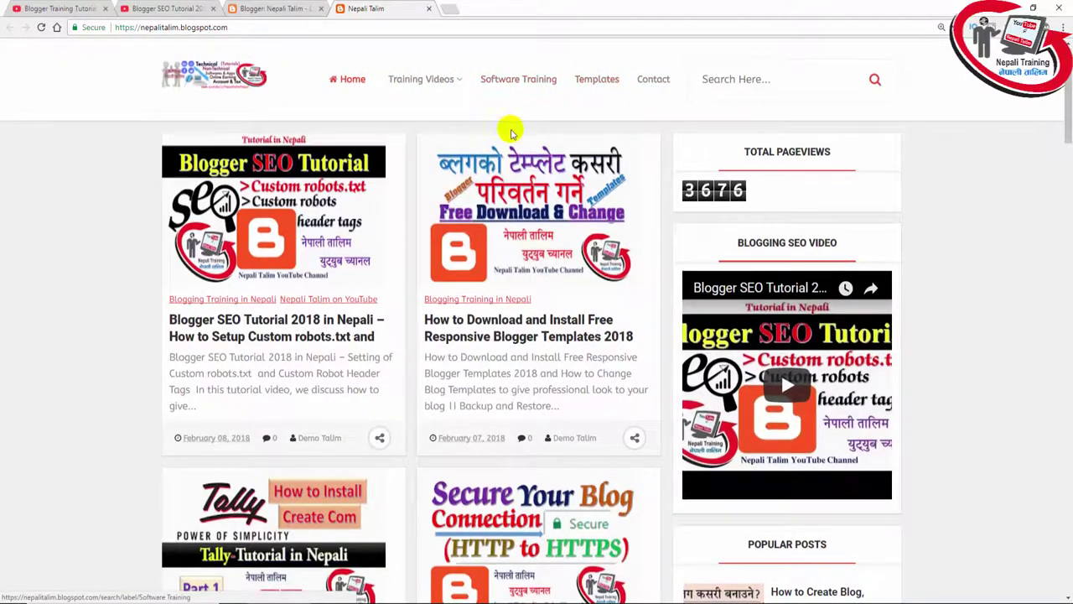
pyautogui.scroll(-8, 510, 126)
pyautogui.scroll(-2, 610, 155)
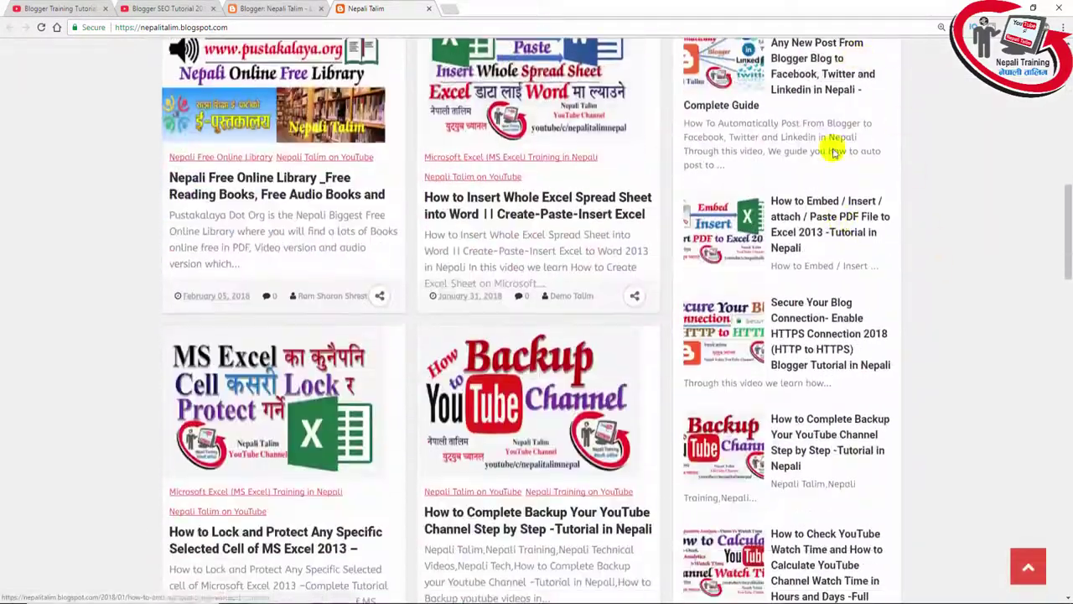
pyautogui.scroll(10, 881, 251)
pyautogui.scroll(-20, 817, 256)
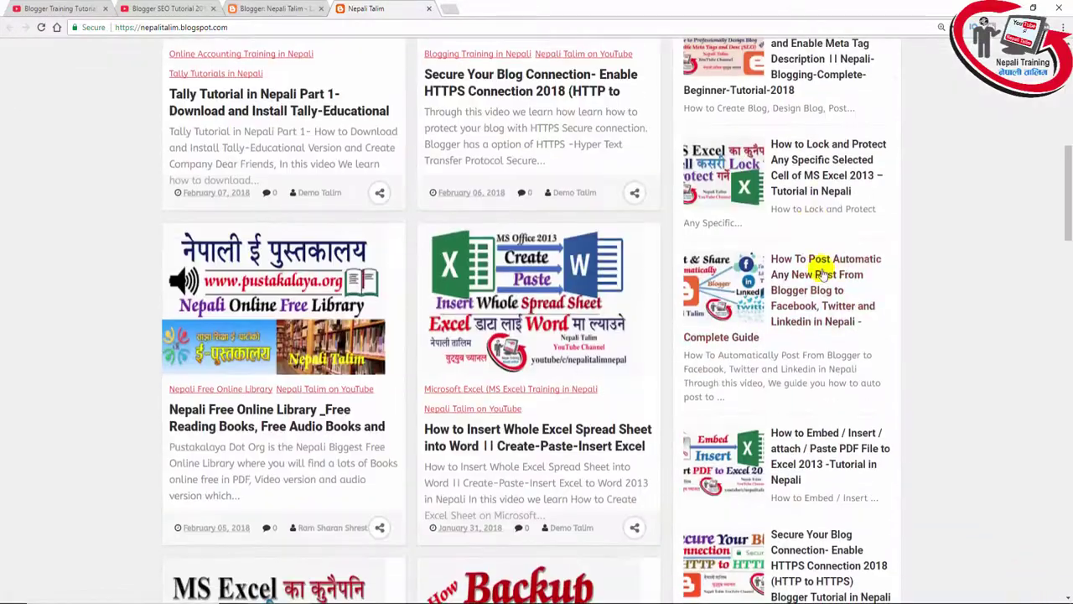
pyautogui.scroll(-6, 776, 219)
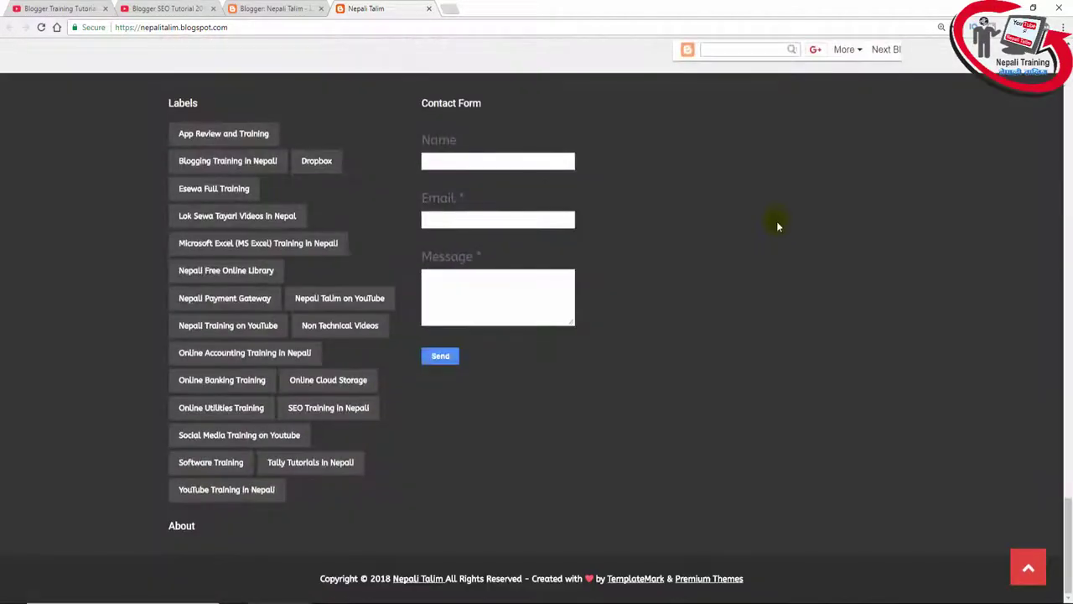
pyautogui.scroll(5, 777, 223)
pyautogui.scroll(-5, 776, 224)
pyautogui.scroll(15, 857, 227)
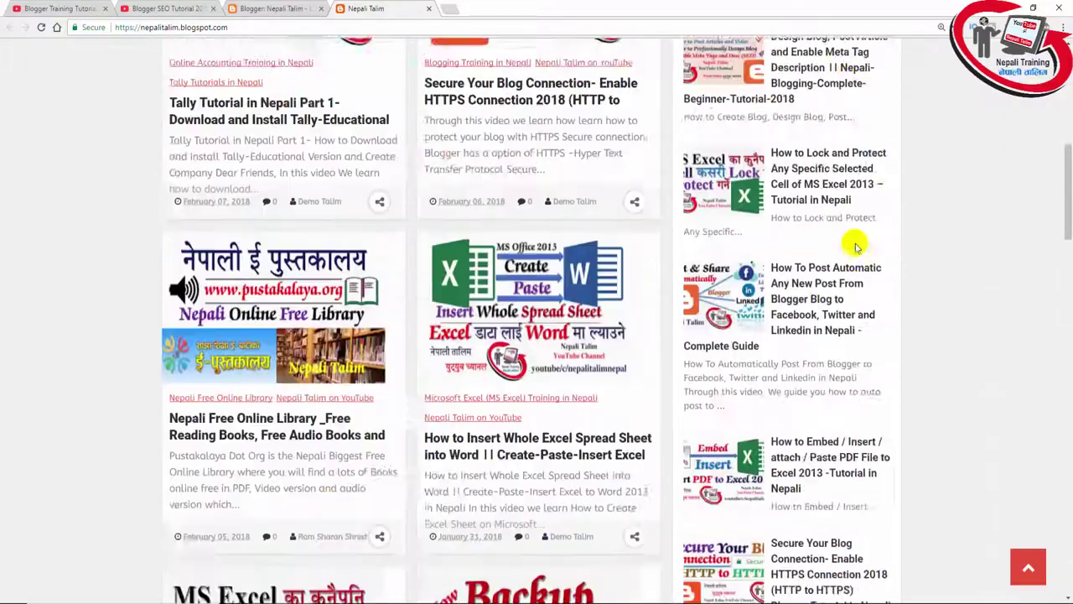
pyautogui.scroll(5, 805, 237)
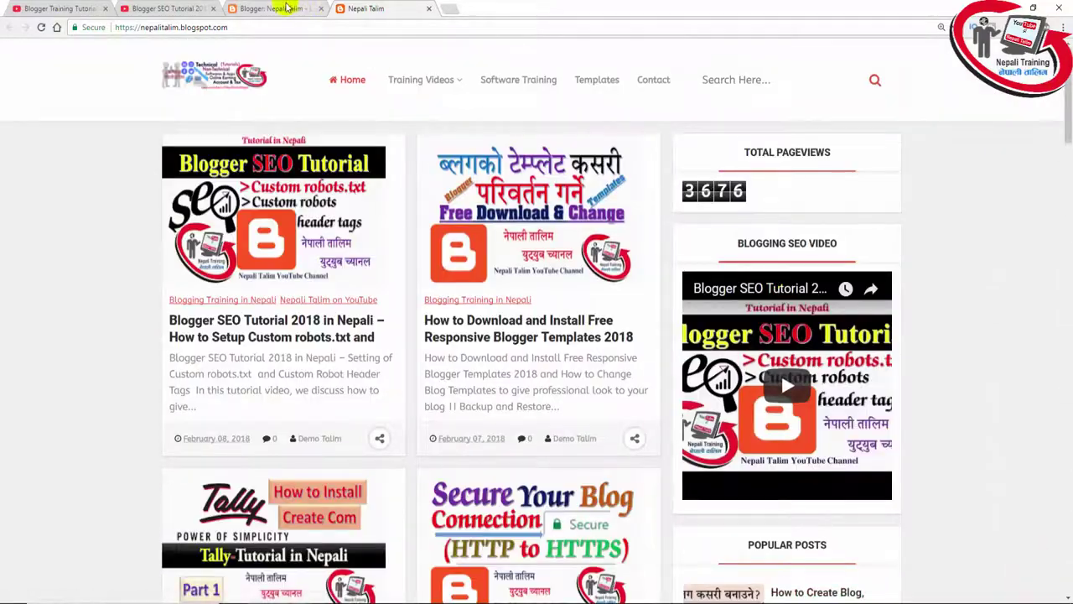
# Step: Browse the gadgets available for the Layout's Sidebar, and close the list without adding any
pyautogui.click(285, 8)
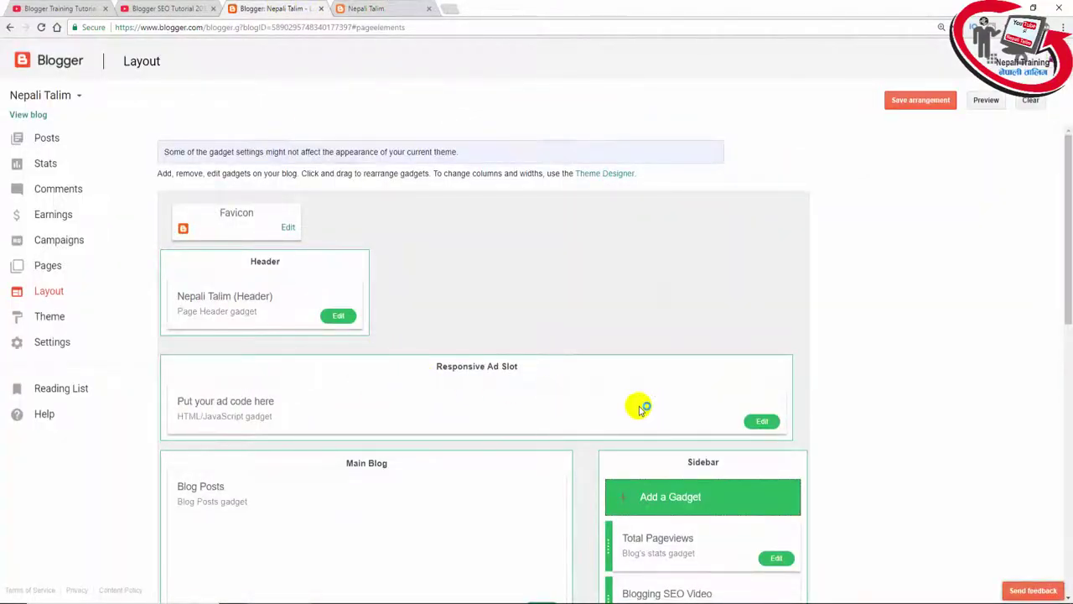
pyautogui.scroll(-2, 654, 394)
pyautogui.click(681, 327)
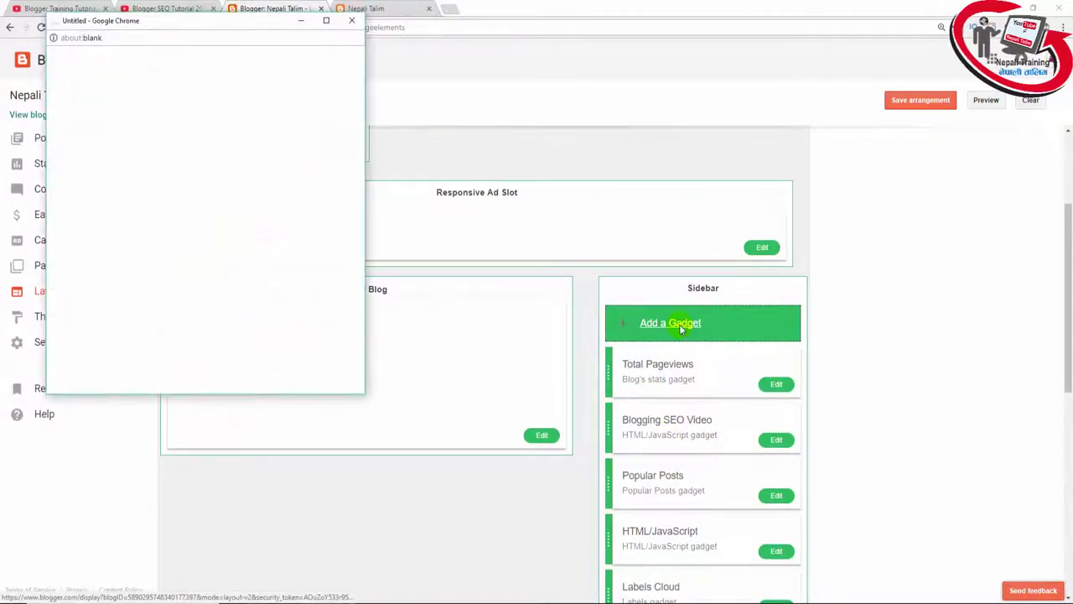
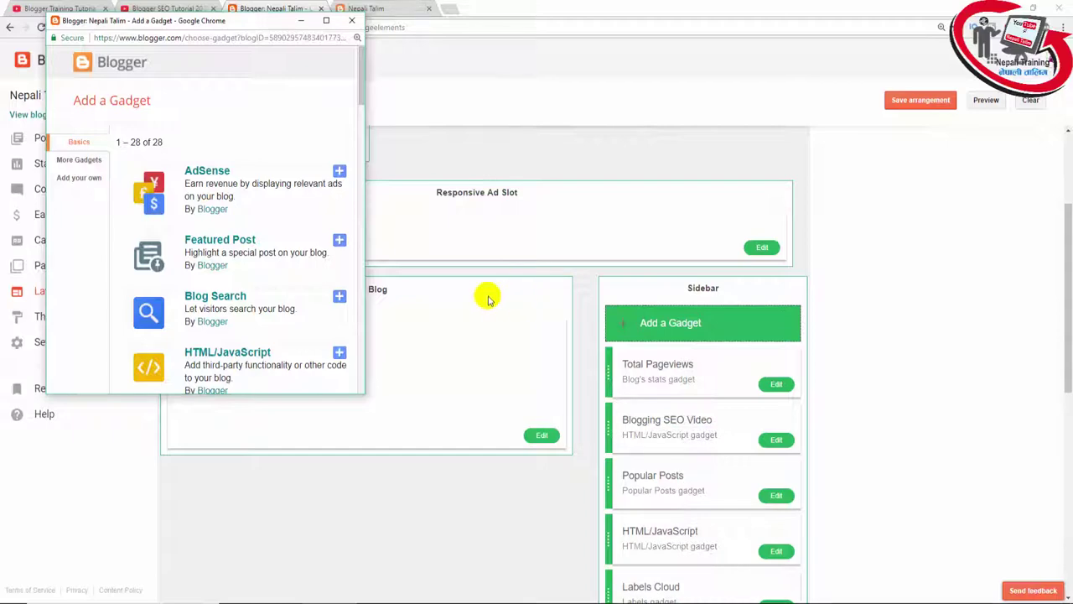
pyautogui.scroll(-5, 294, 254)
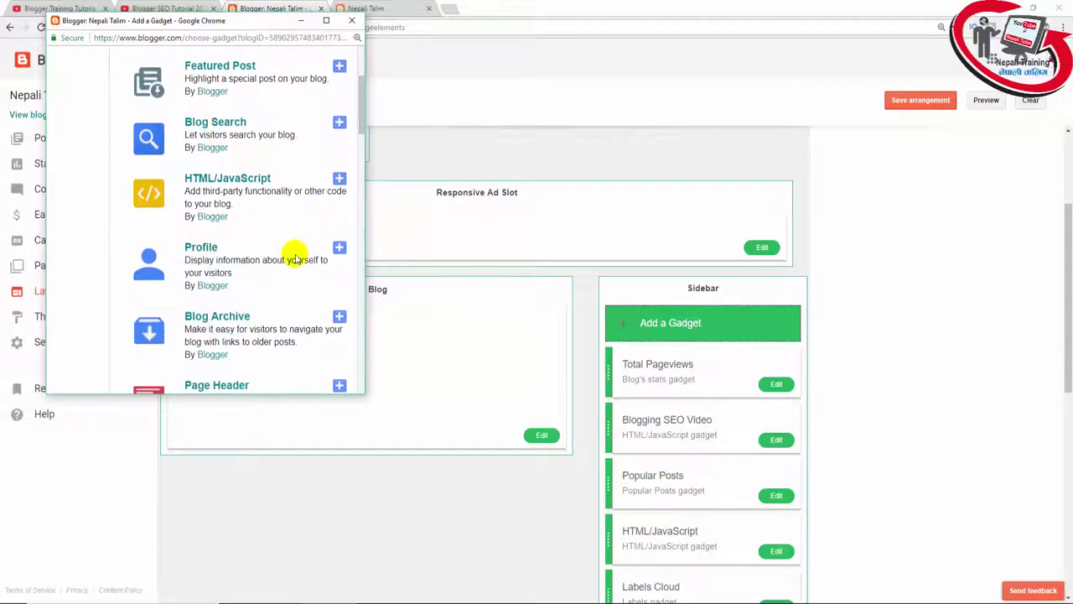
pyautogui.scroll(-10, 295, 258)
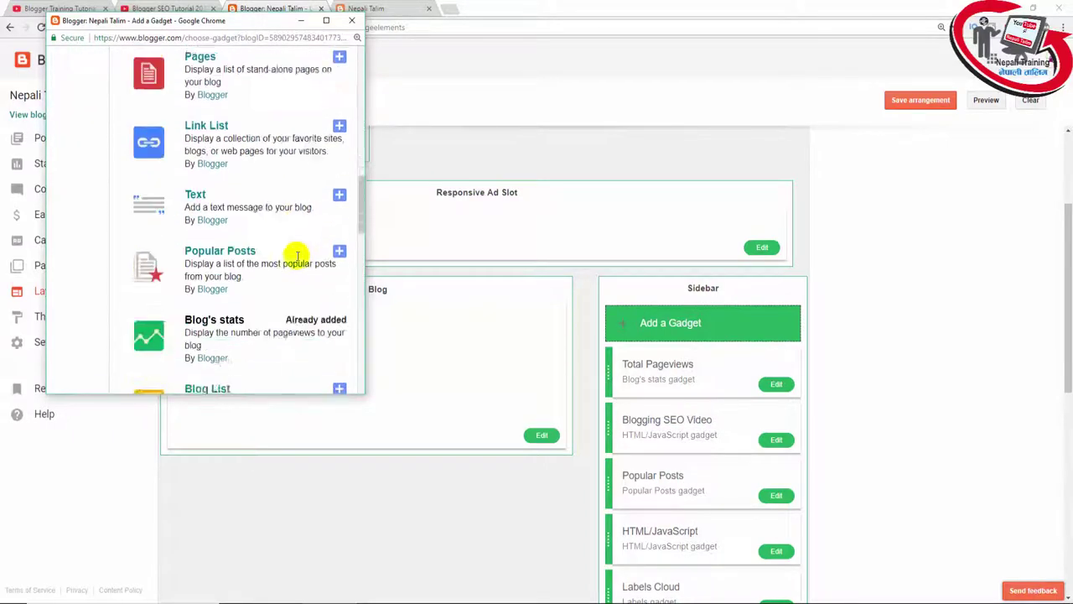
pyautogui.scroll(-4, 300, 210)
pyautogui.scroll(2, 289, 216)
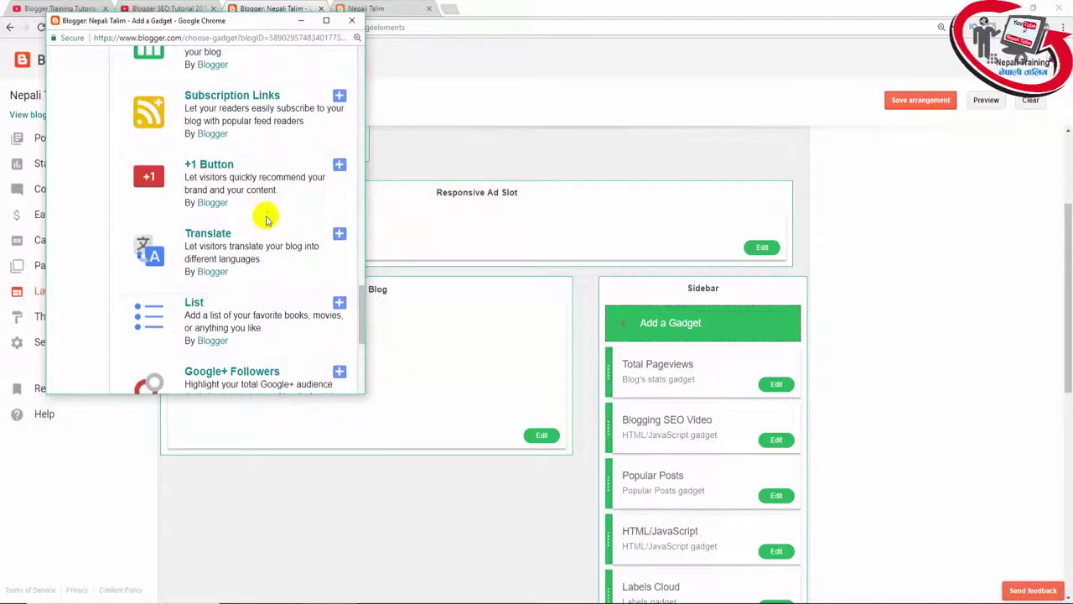
pyautogui.scroll(5, 330, 240)
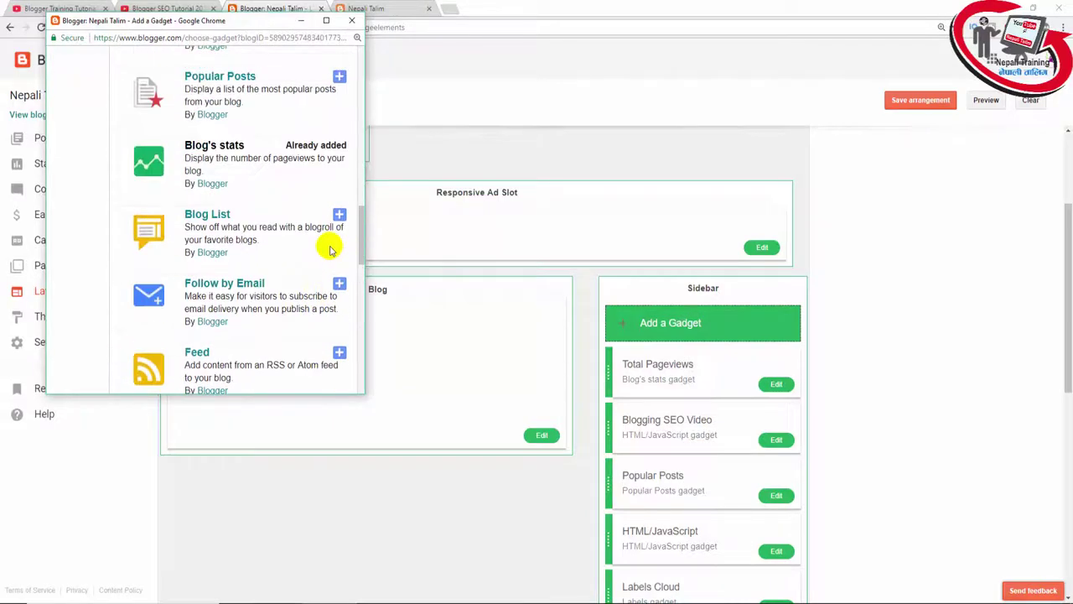
pyautogui.scroll(4, 323, 255)
pyautogui.scroll(5, 263, 125)
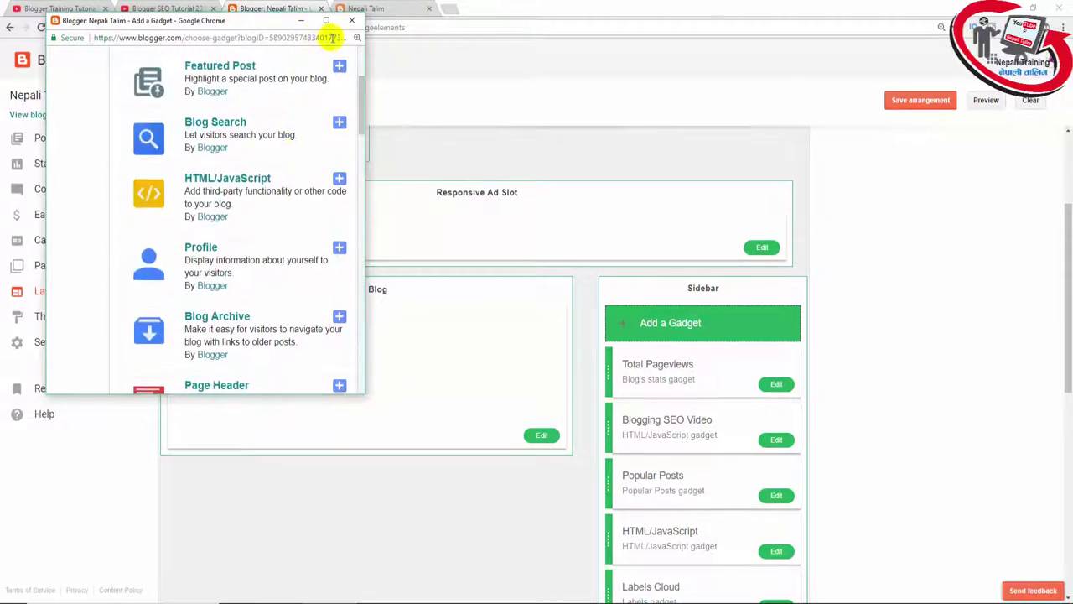
pyautogui.click(352, 20)
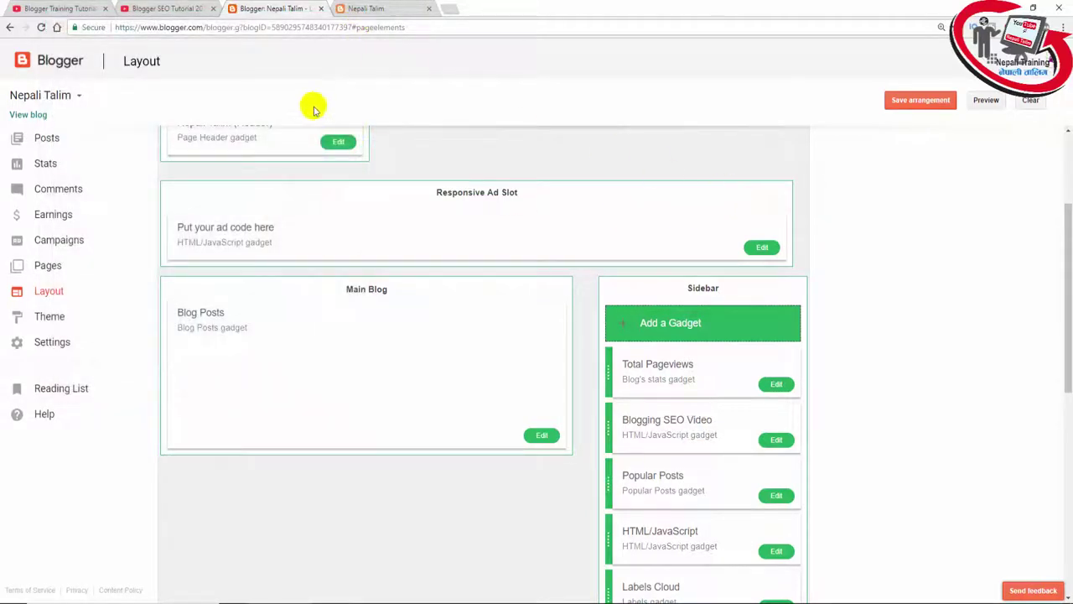
# Step: Open the Theme page of the Nepali Talim blog and close its live blog page
pyautogui.click(60, 321)
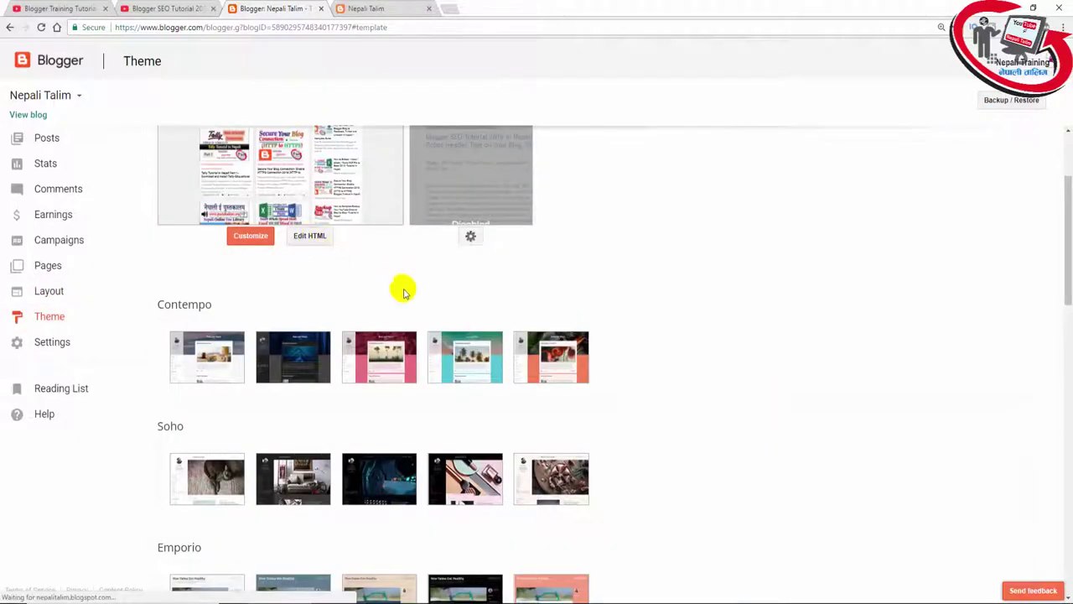
pyautogui.scroll(3, 398, 280)
pyautogui.click(381, 10)
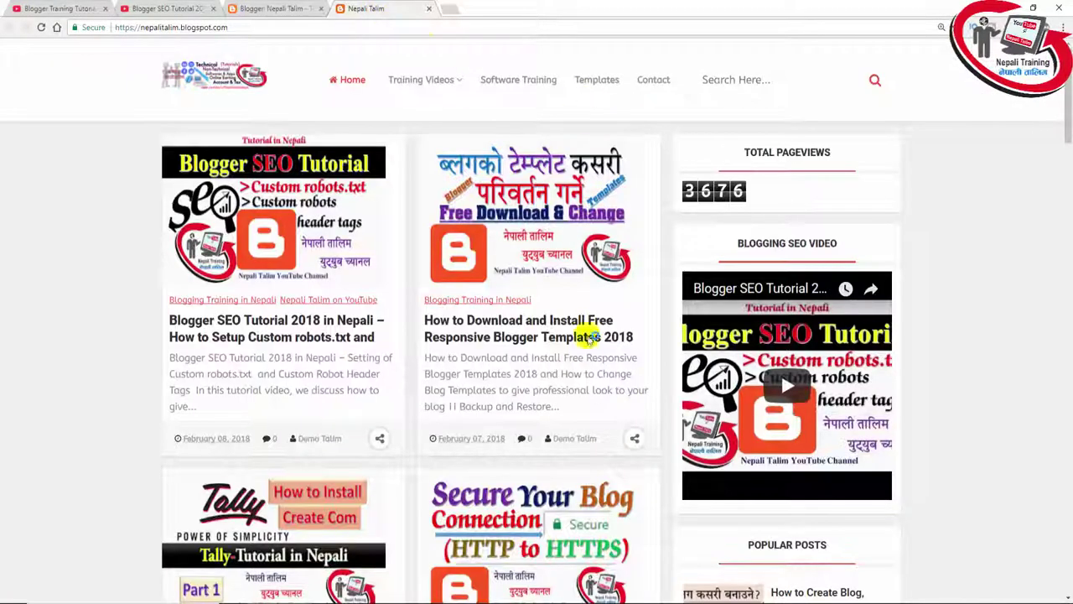
pyautogui.click(428, 10)
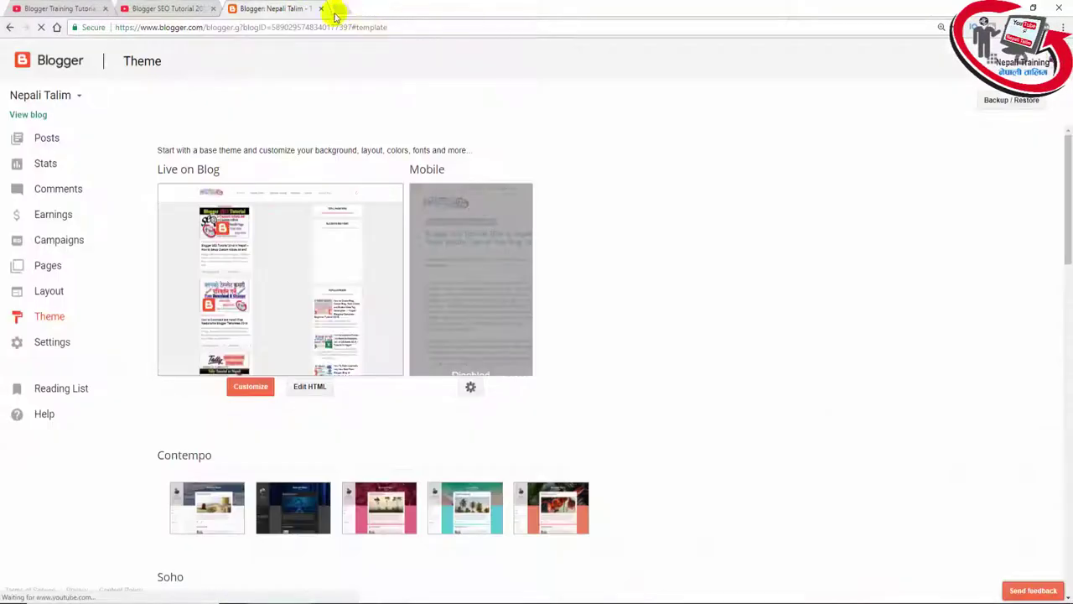
# Step: Switch to the Nepali Accountant blog and open its live site
pyautogui.click(65, 94)
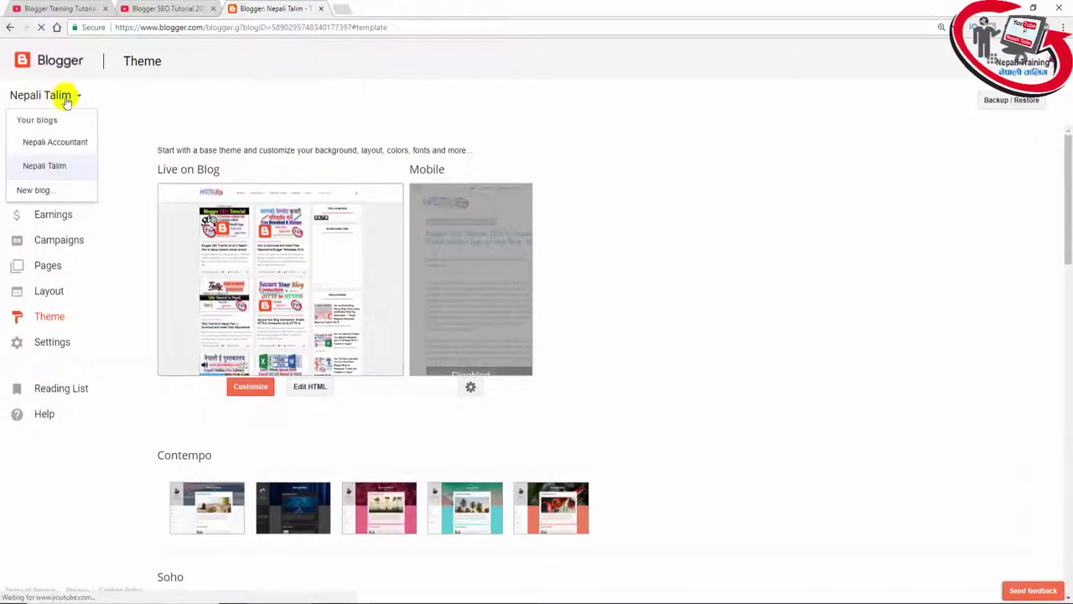
pyautogui.click(57, 145)
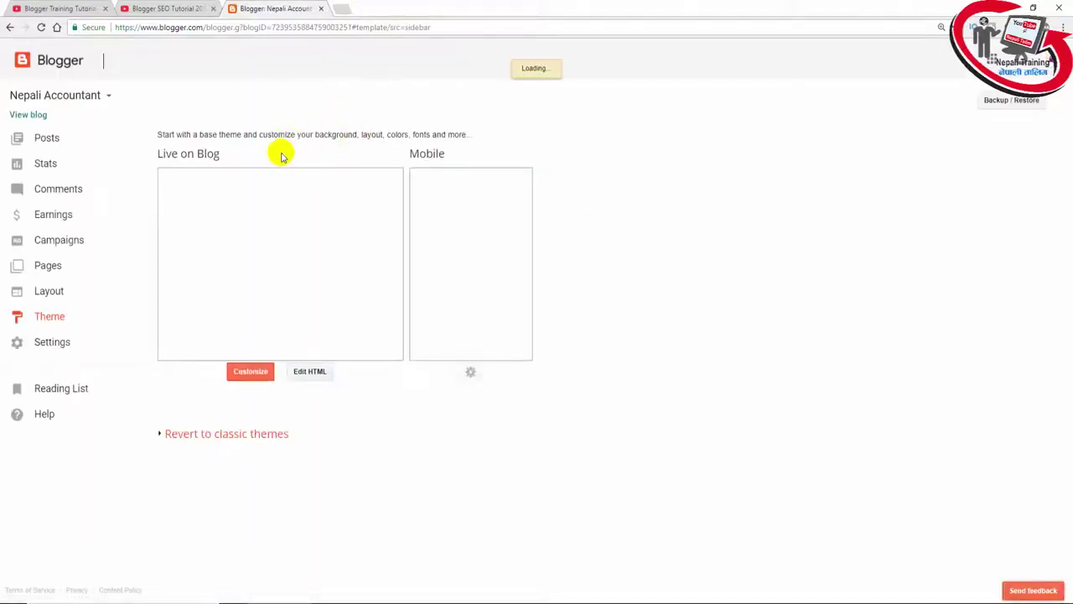
pyautogui.click(29, 114)
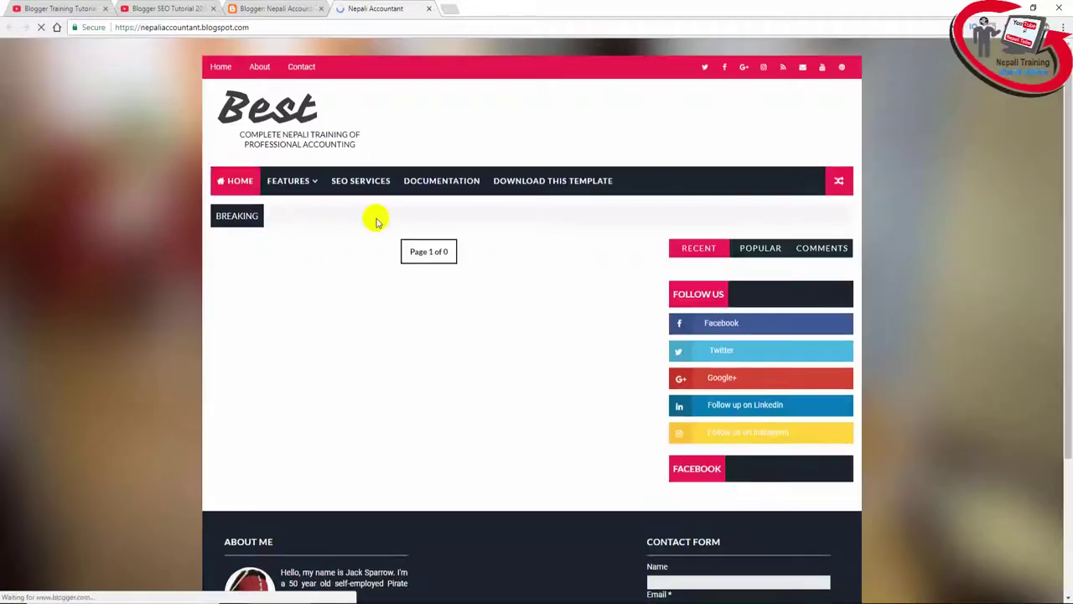
# Step: Open the Nepali Accountant blog's Layout and compare its theme options and menu sections with the live site
pyautogui.click(285, 9)
pyautogui.click(51, 291)
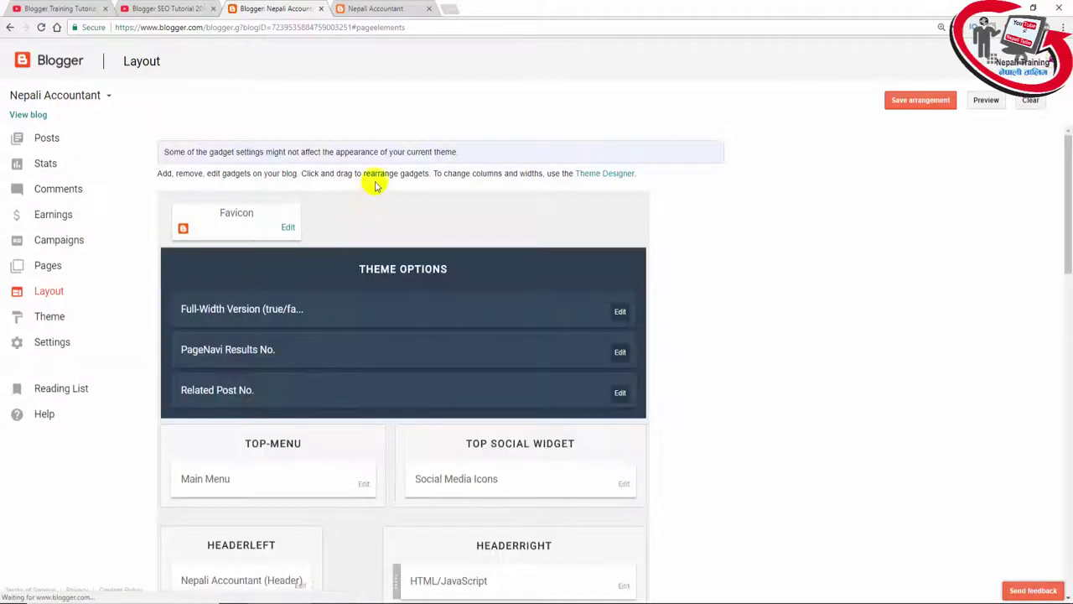
pyautogui.scroll(-1, 276, 264)
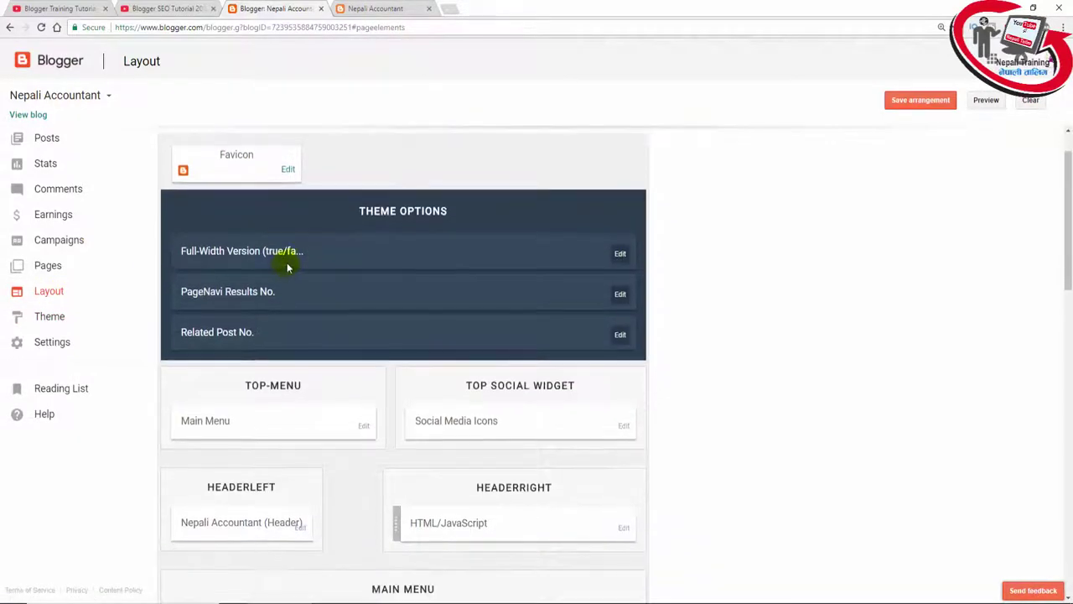
pyautogui.click(375, 9)
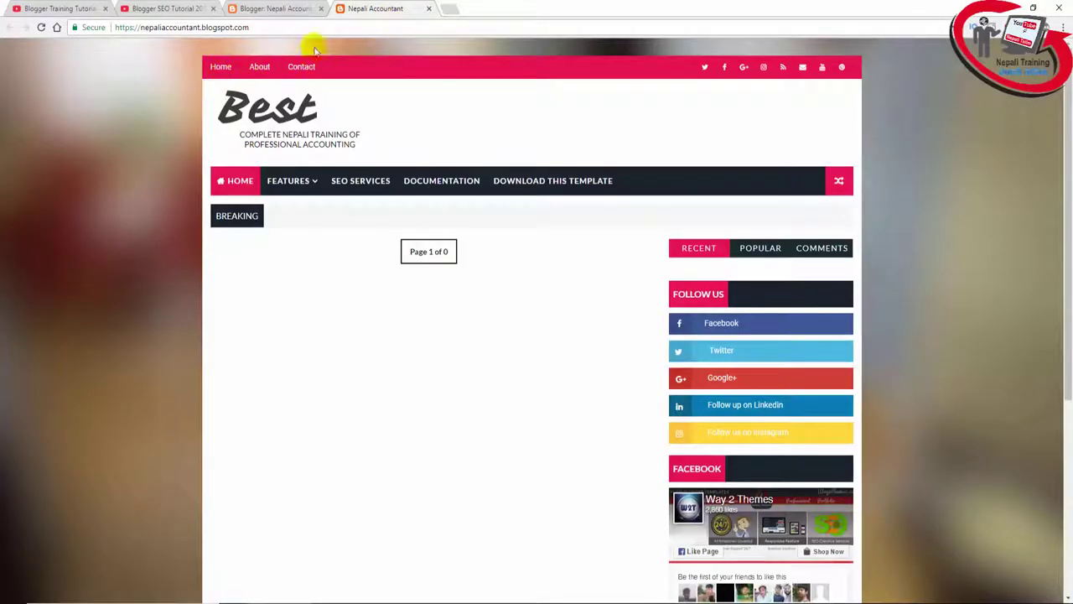
pyautogui.click(284, 9)
pyautogui.click(362, 424)
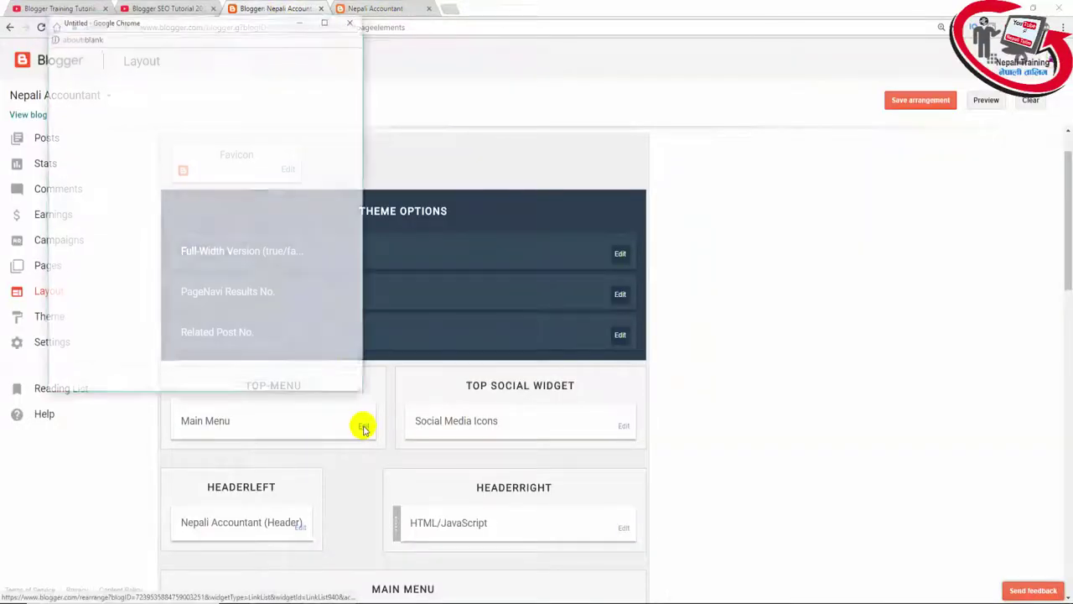
pyautogui.click(350, 21)
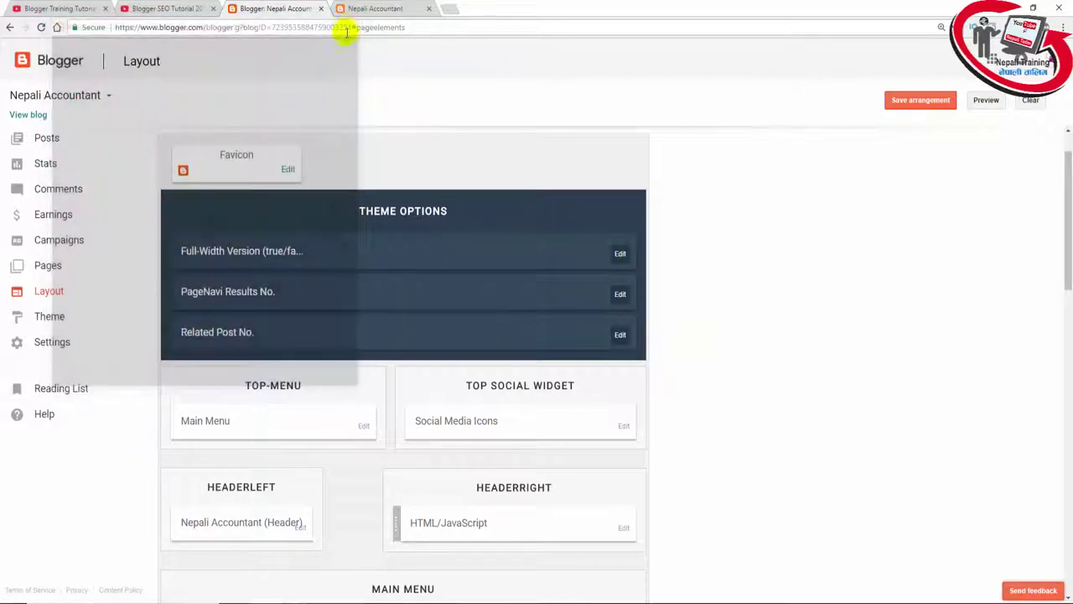
pyautogui.click(50, 317)
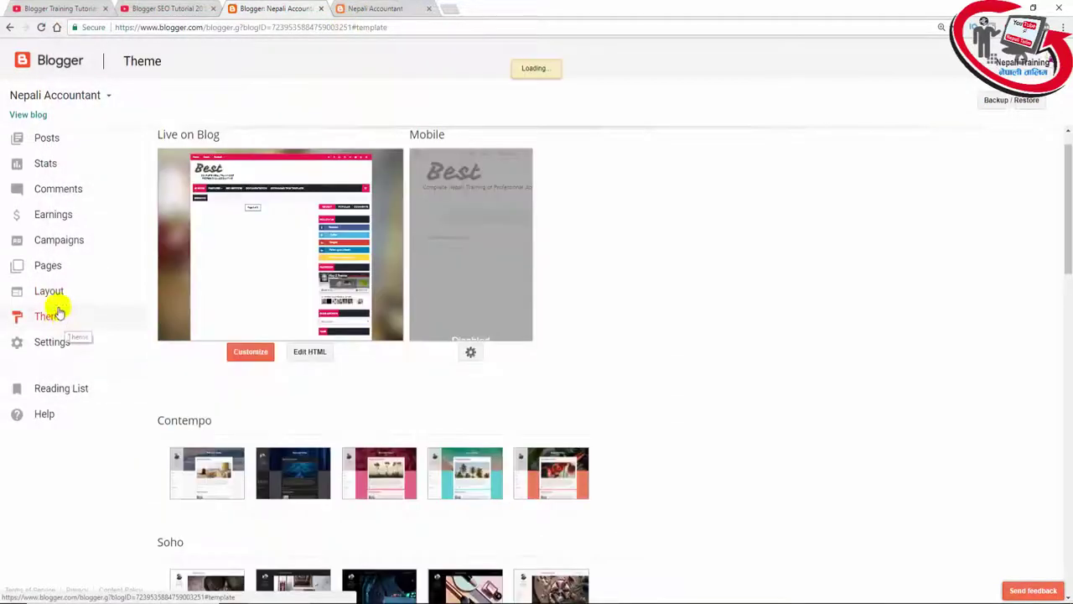
pyautogui.click(52, 294)
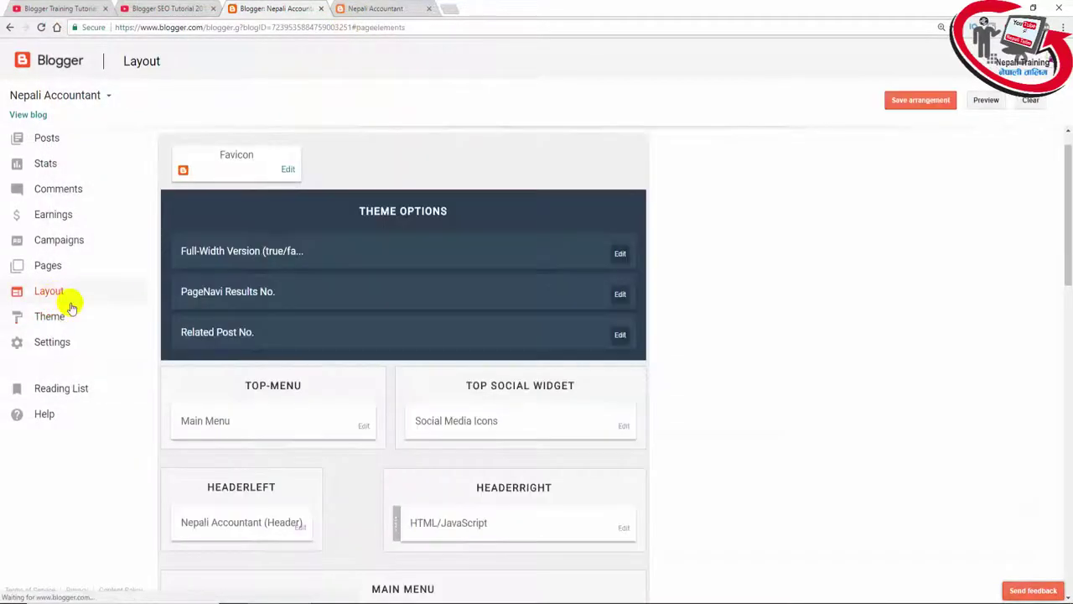
# Step: Try to add a Privacy Policy link to the Top-Menu section's Main Menu link list, and save the gadget
pyautogui.scroll(-2, 267, 365)
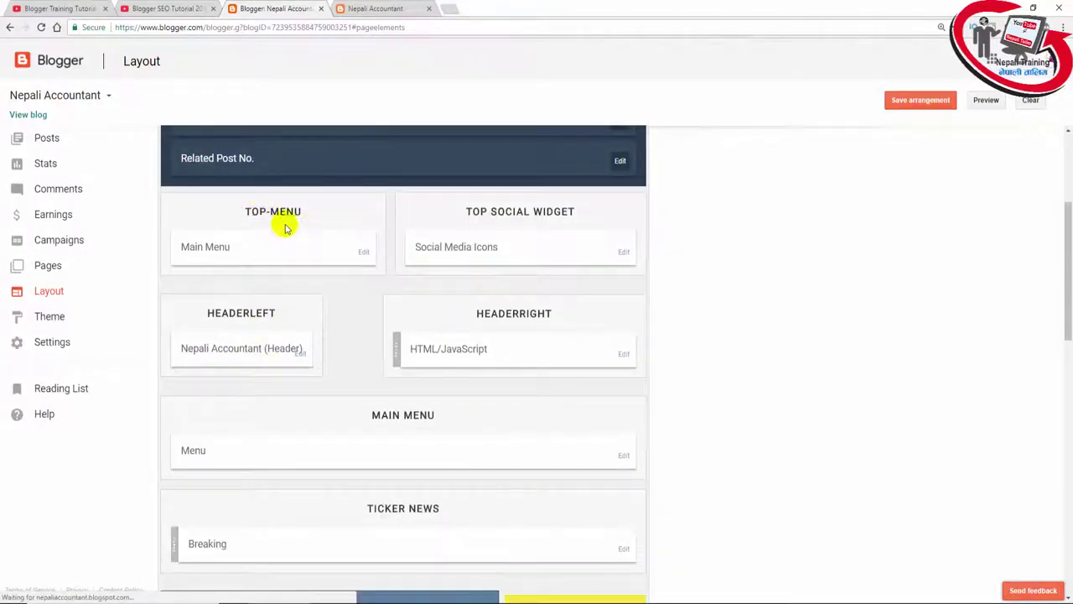
pyautogui.click(348, 19)
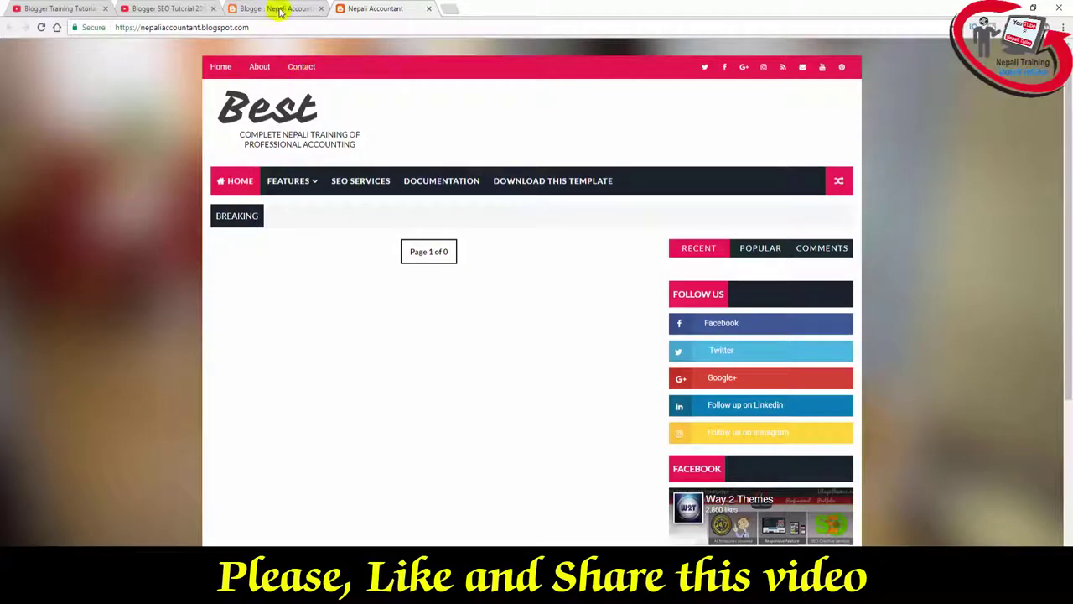
pyautogui.click(277, 9)
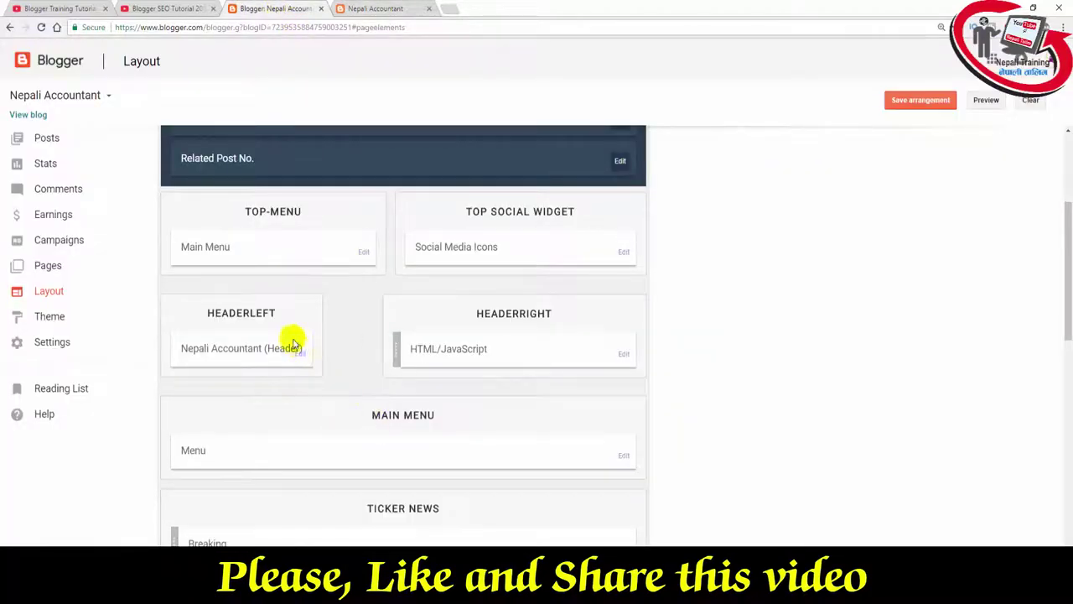
pyautogui.click(365, 253)
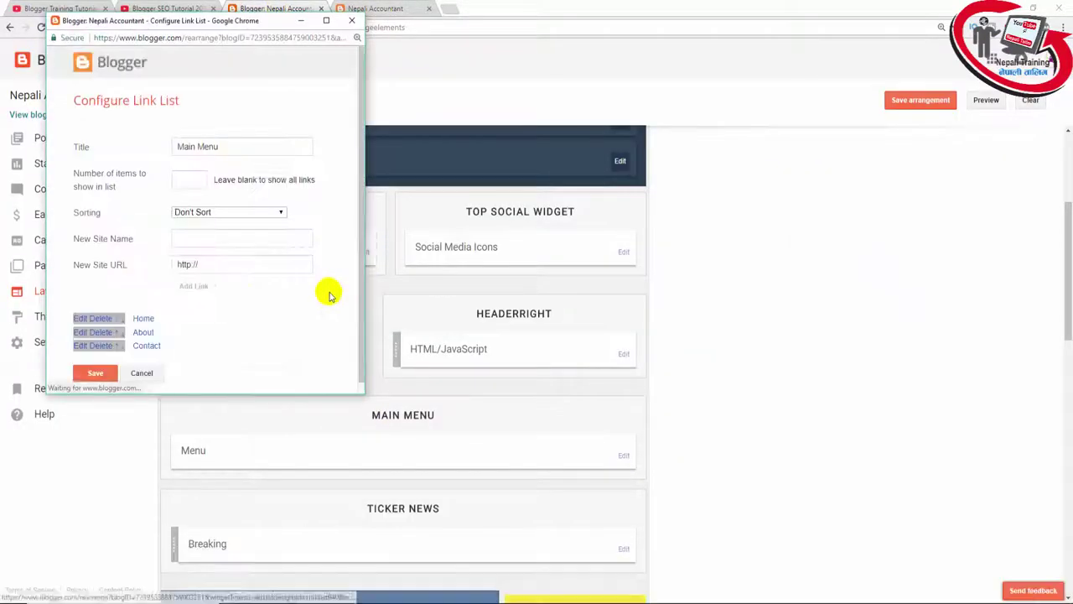
pyautogui.scroll(-1, 215, 290)
pyautogui.click(222, 227)
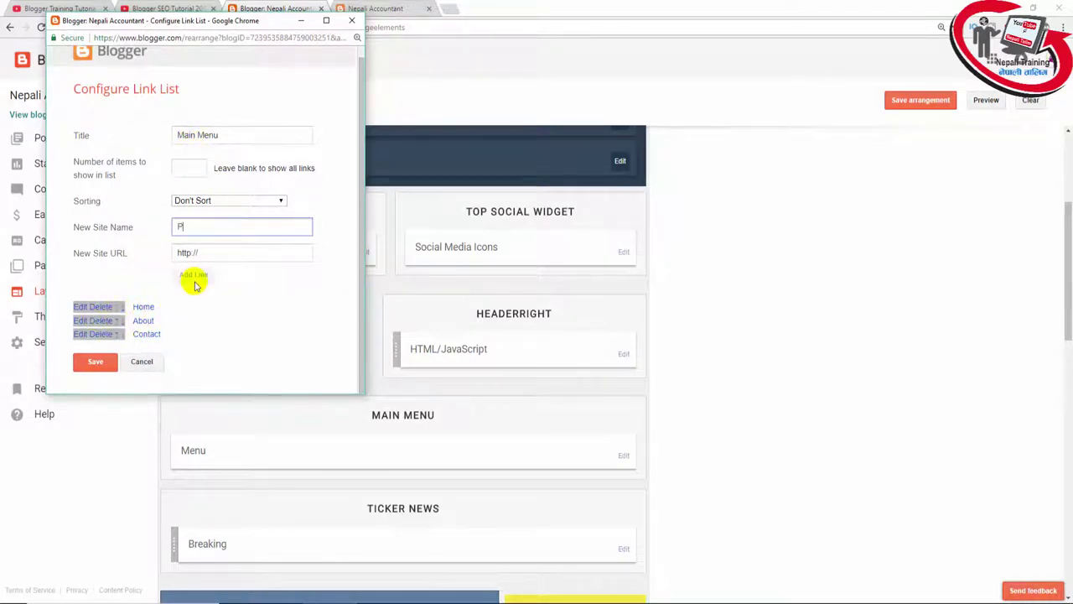
pyautogui.write('Privacy Policy')
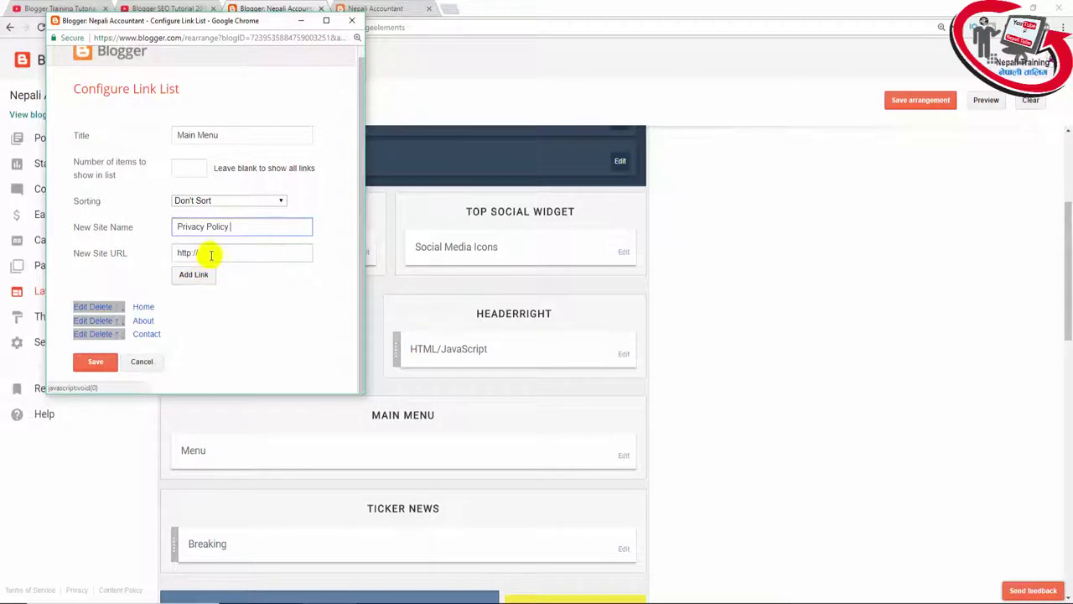
pyautogui.click(204, 253)
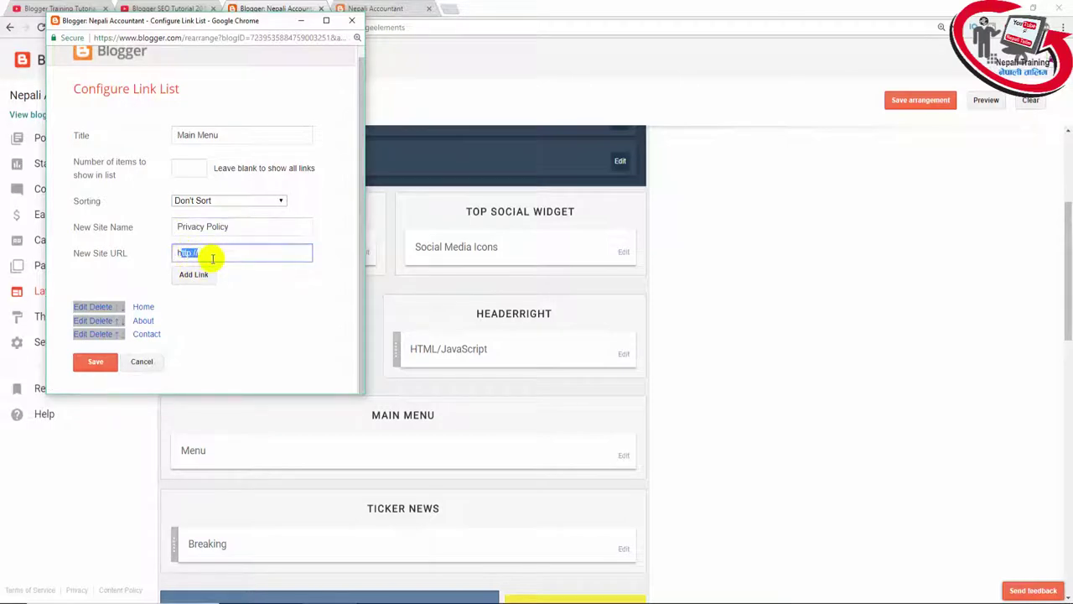
pyautogui.click(96, 364)
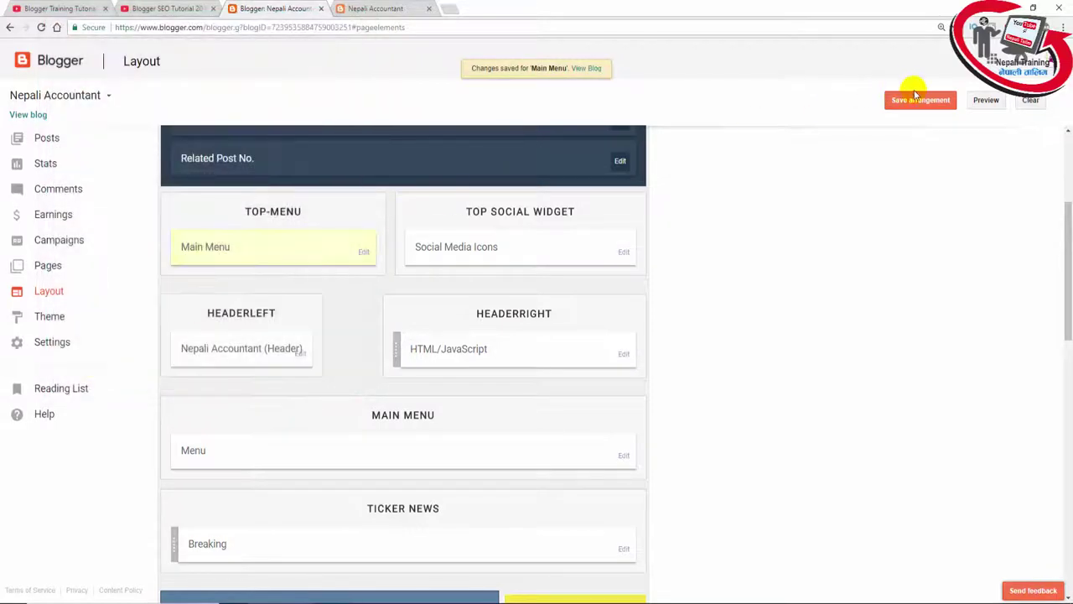
# Step: Save the layout arrangement and check the top menu of the live Nepali Accountant blog
pyautogui.click(917, 102)
pyautogui.click(584, 69)
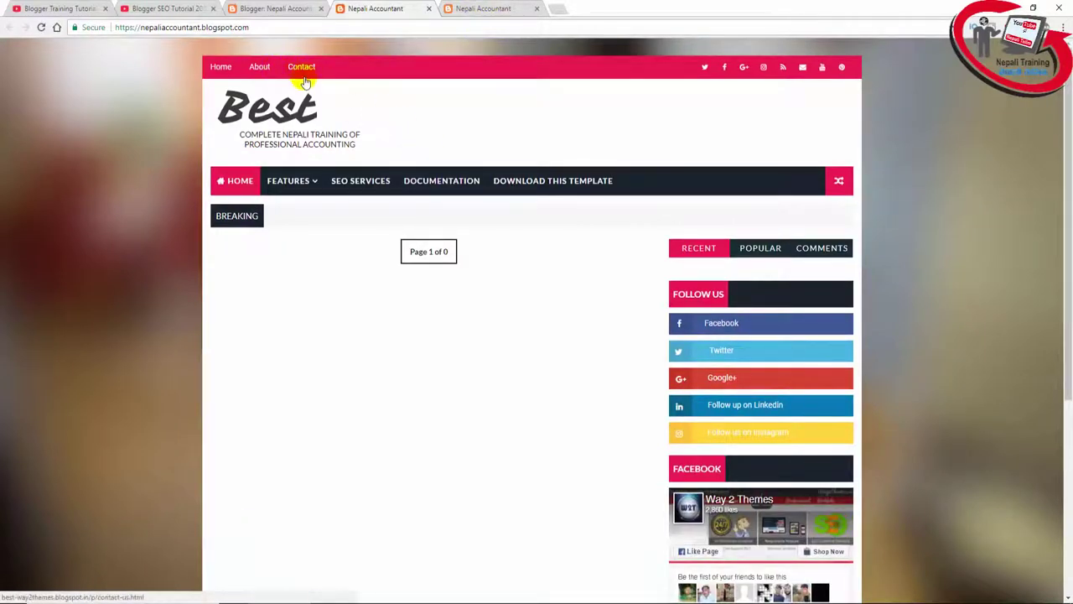
pyautogui.scroll(-4, 442, 237)
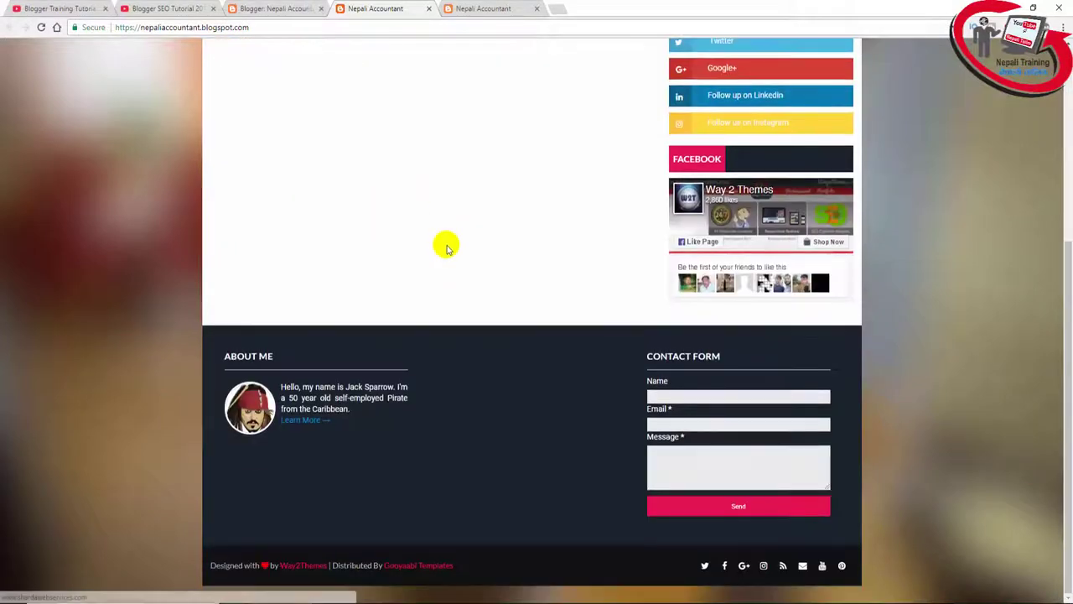
pyautogui.scroll(5, 495, 251)
pyautogui.click(492, 8)
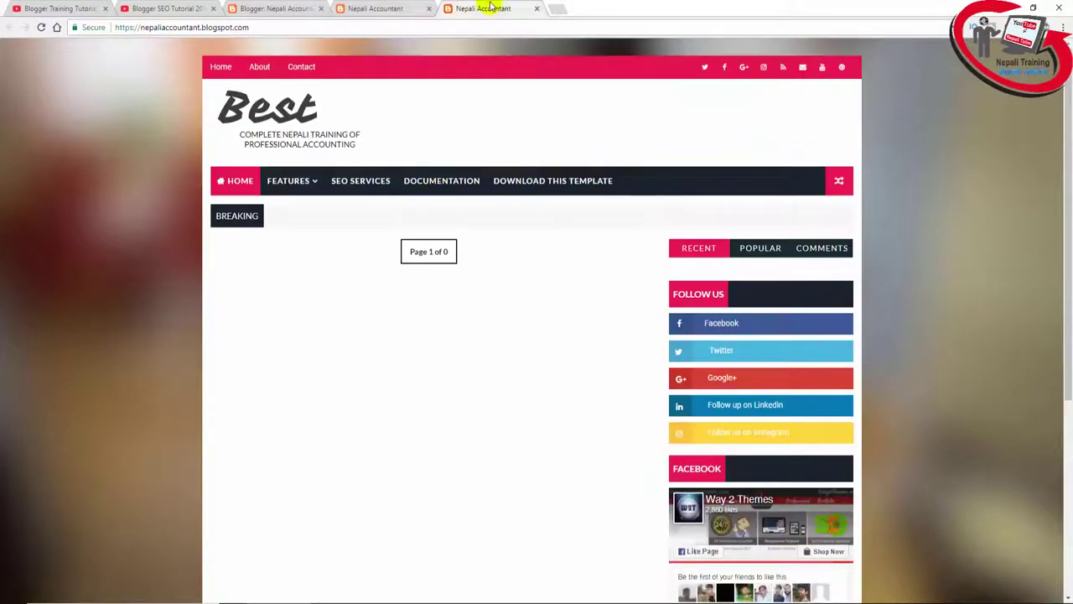
# Step: Reopen the Top-Menu's Main Menu link list and enter Privacy Policy as the new site name
pyautogui.click(291, 10)
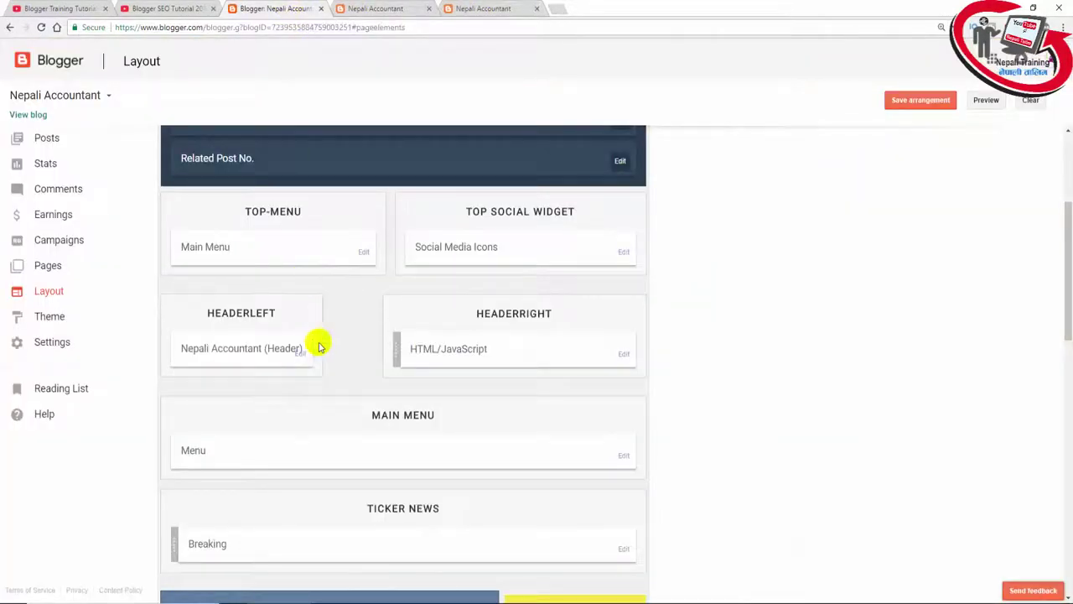
pyautogui.click(361, 251)
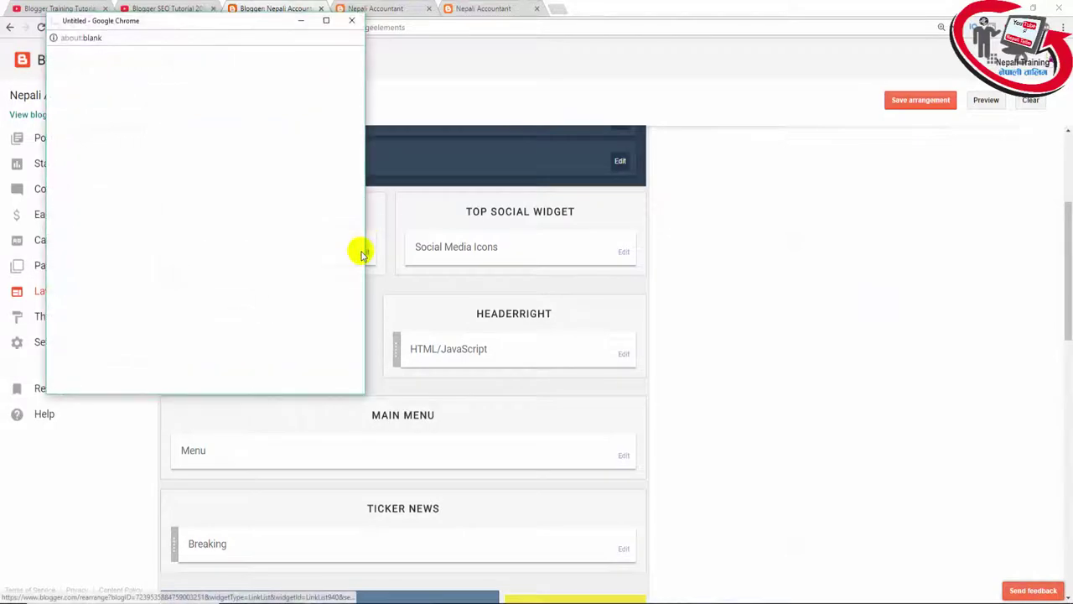
pyautogui.click(214, 241)
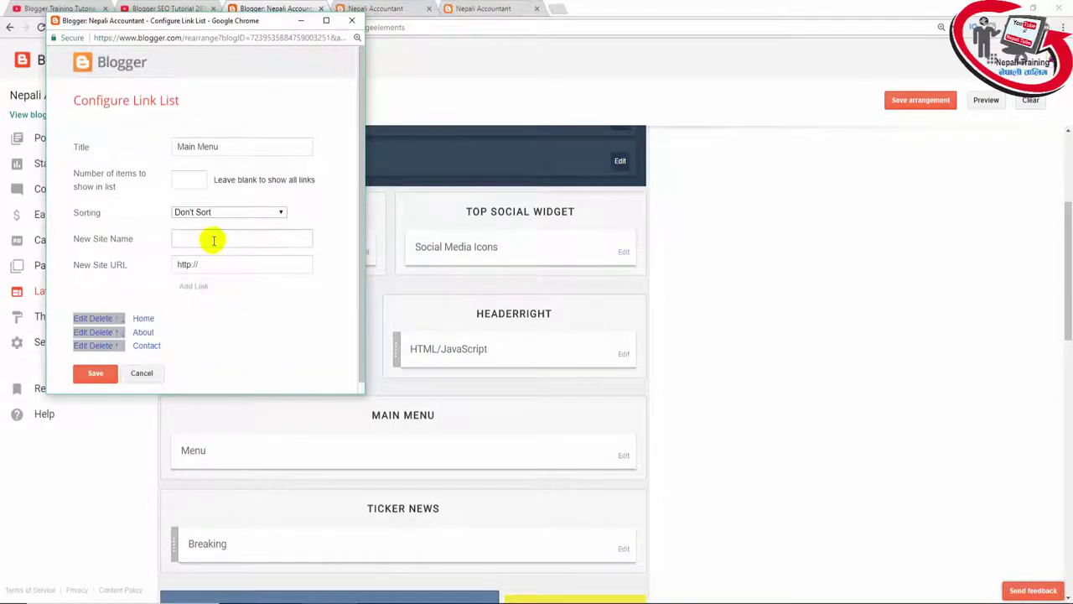
pyautogui.click(220, 239)
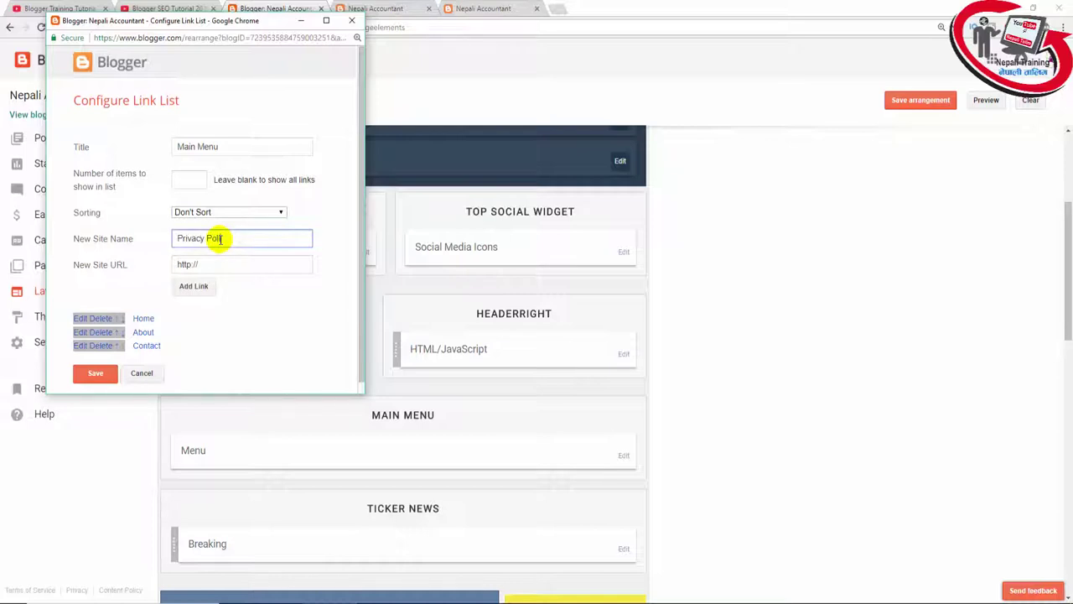
pyautogui.click(479, 9)
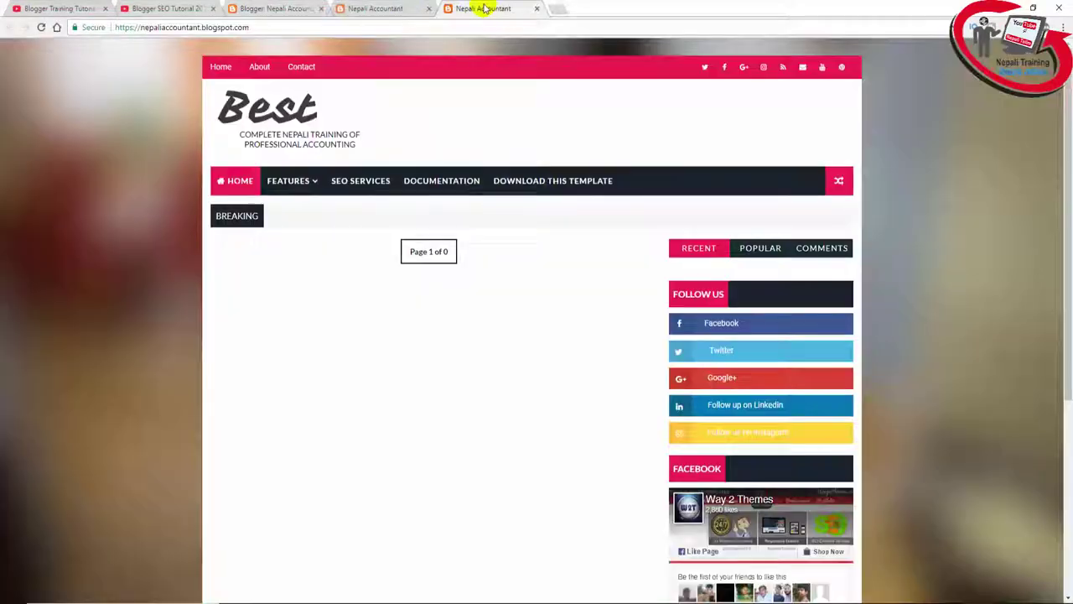
pyautogui.click(372, 9)
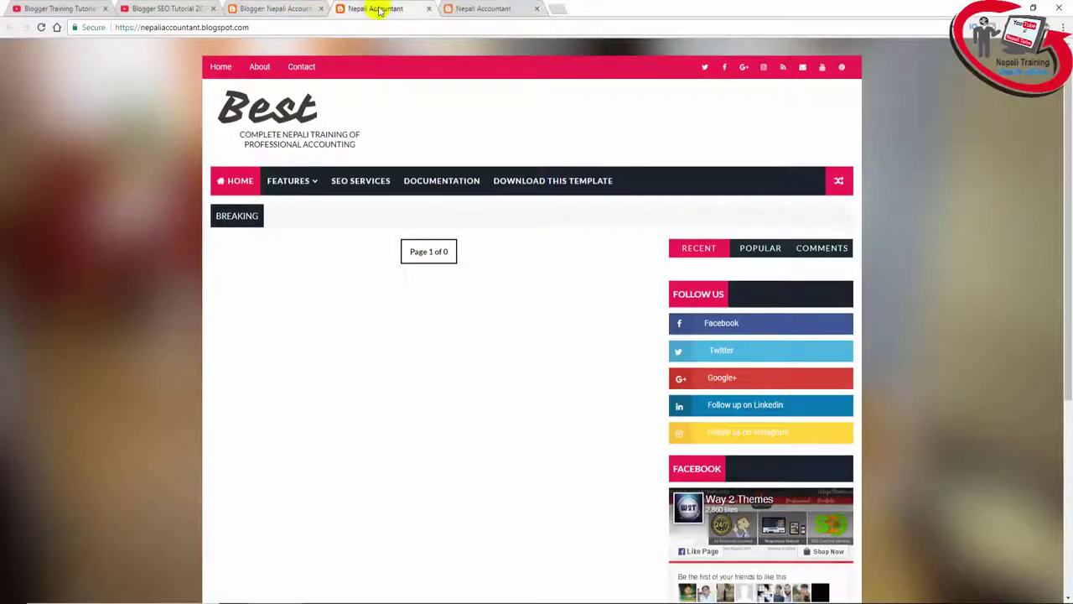
pyautogui.click(276, 8)
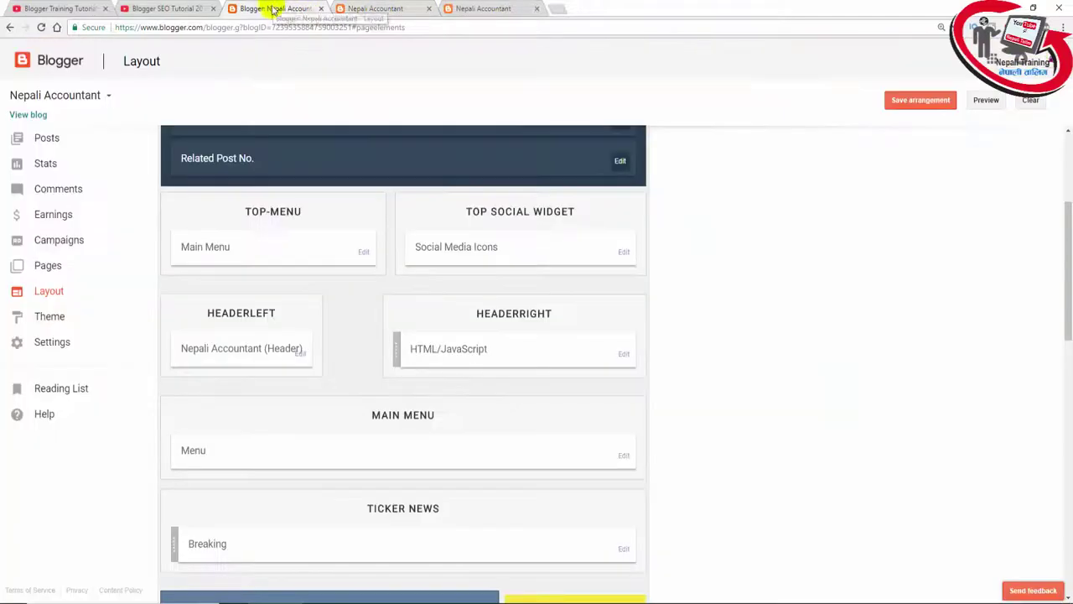
# Step: Copy the address nepalitalim.blogspot.com in a new browser tab and return to the Nepali Accountant Layout
pyautogui.click(558, 8)
pyautogui.write('nepali')
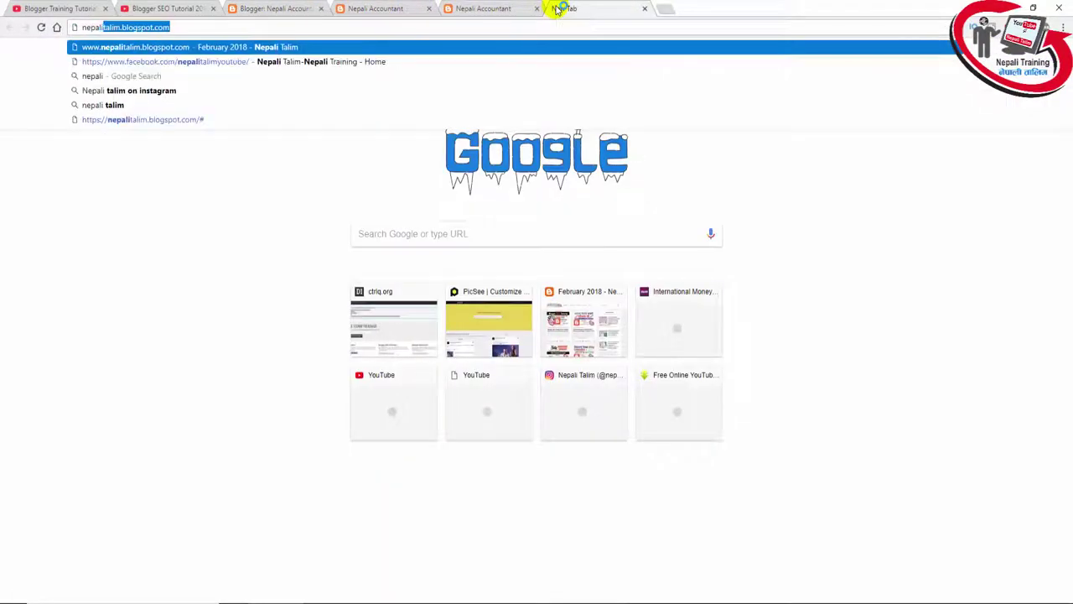
pyautogui.hotkey('ctrl', 'a')
pyautogui.hotkey('ctrl', 'c')
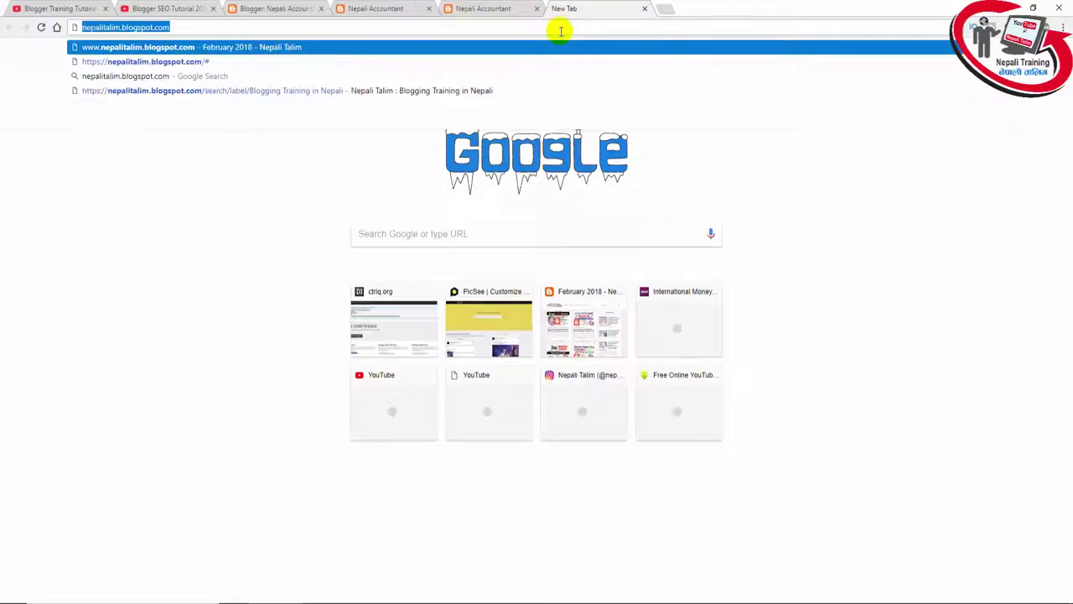
pyautogui.click(469, 12)
pyautogui.click(393, 12)
pyautogui.click(267, 9)
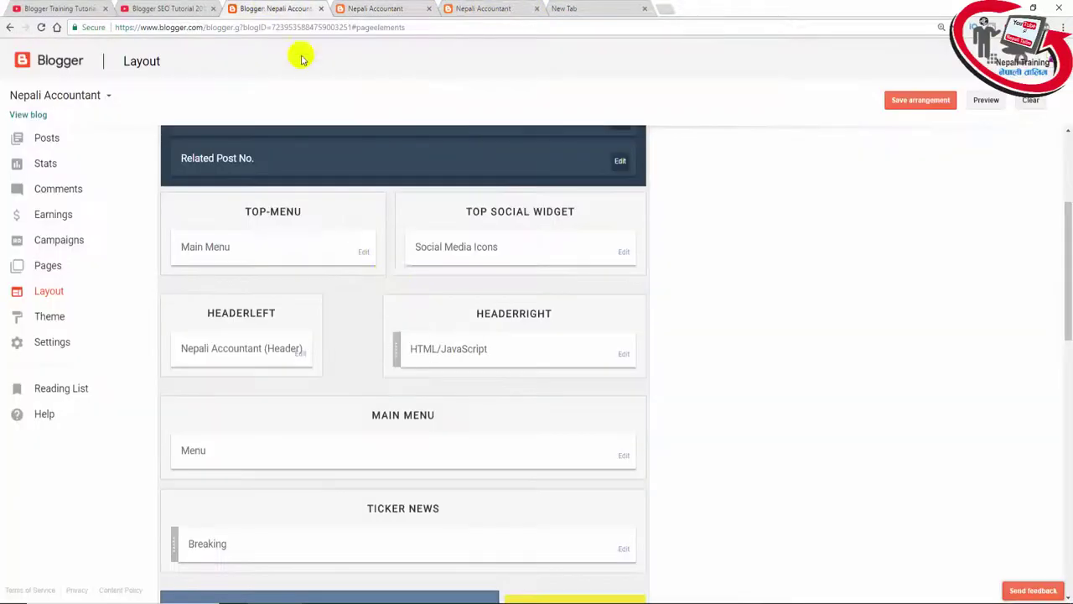
# Step: Add the Privacy Policy link with the copied nepalitalim.blogspot.com address after Contact in the Top-Menu's Main Menu, and save the gadget
pyautogui.click(363, 251)
pyautogui.moveTo(246, 259); pyautogui.dragTo(132, 268)
pyautogui.hotkey('ctrl', 'v')
pyautogui.click(189, 286)
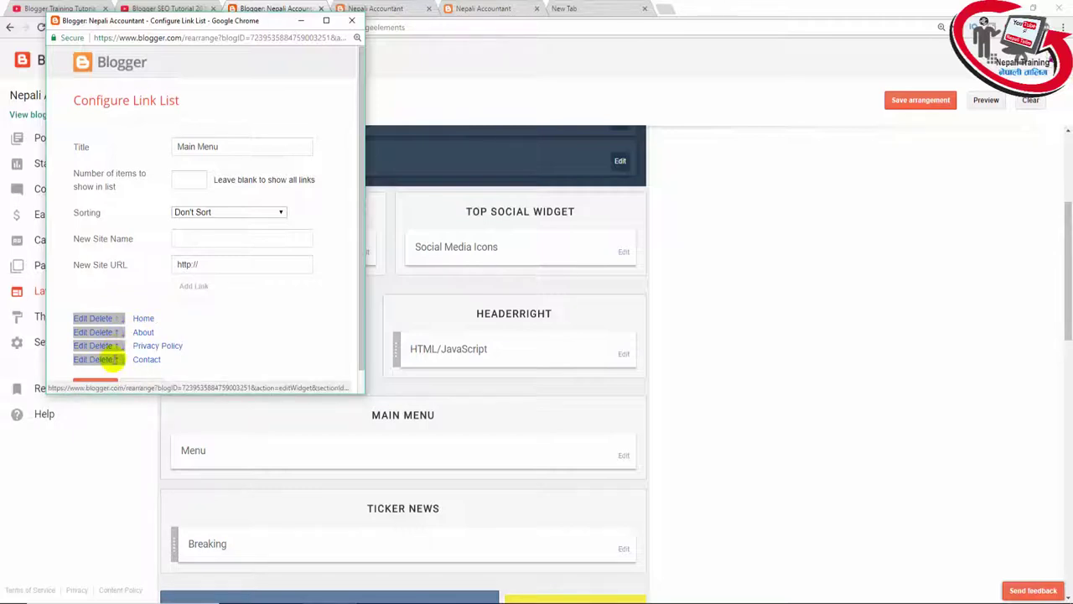
pyautogui.scroll(-1, 124, 349)
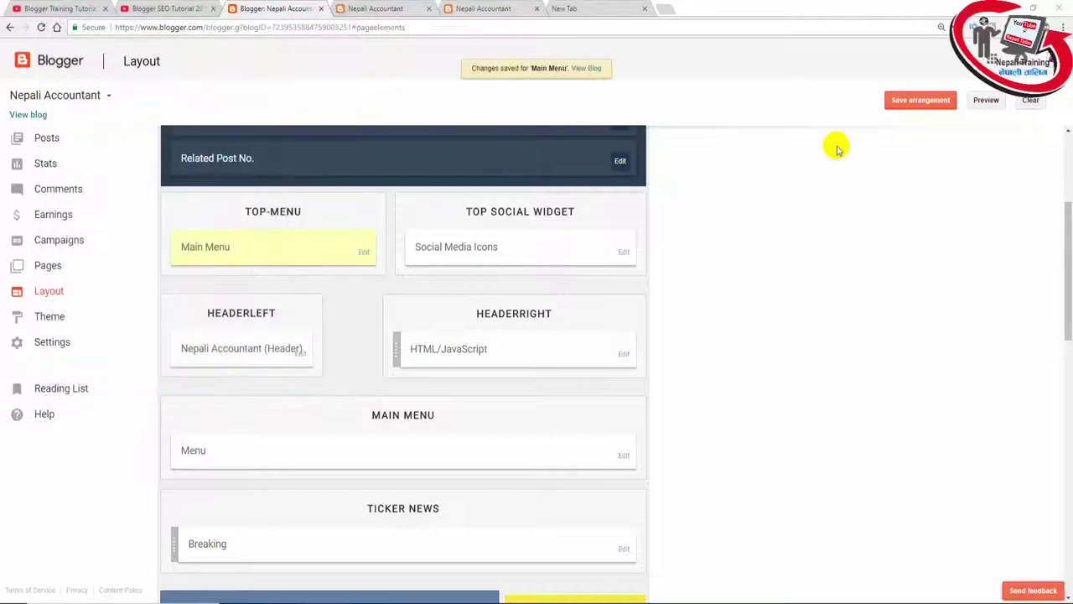
# Step: Save the layout arrangement and look for the Privacy Policy link in the live blog's top menu
pyautogui.click(914, 102)
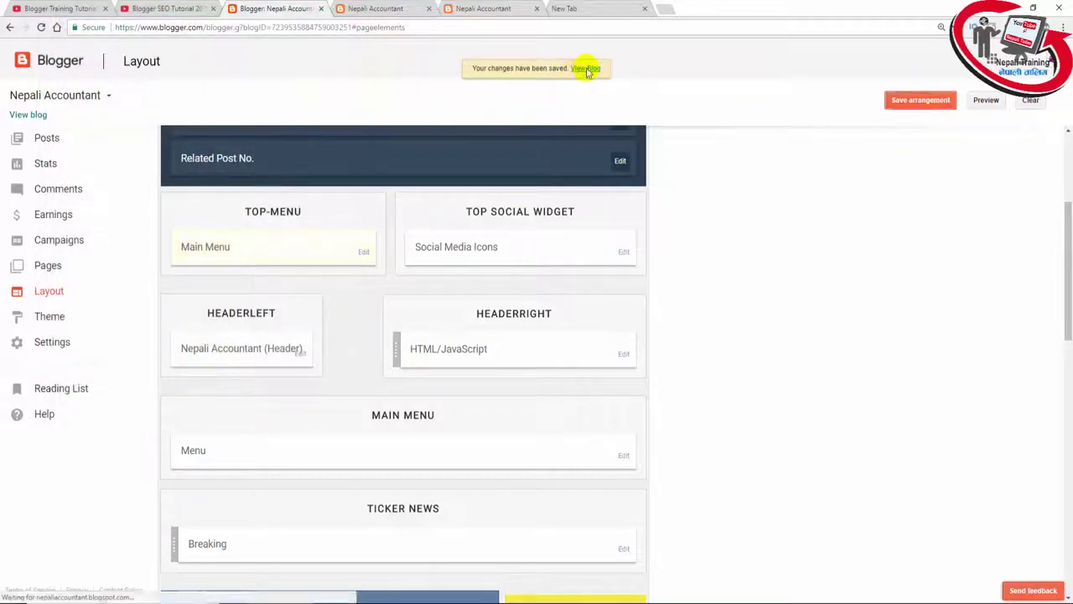
pyautogui.click(585, 70)
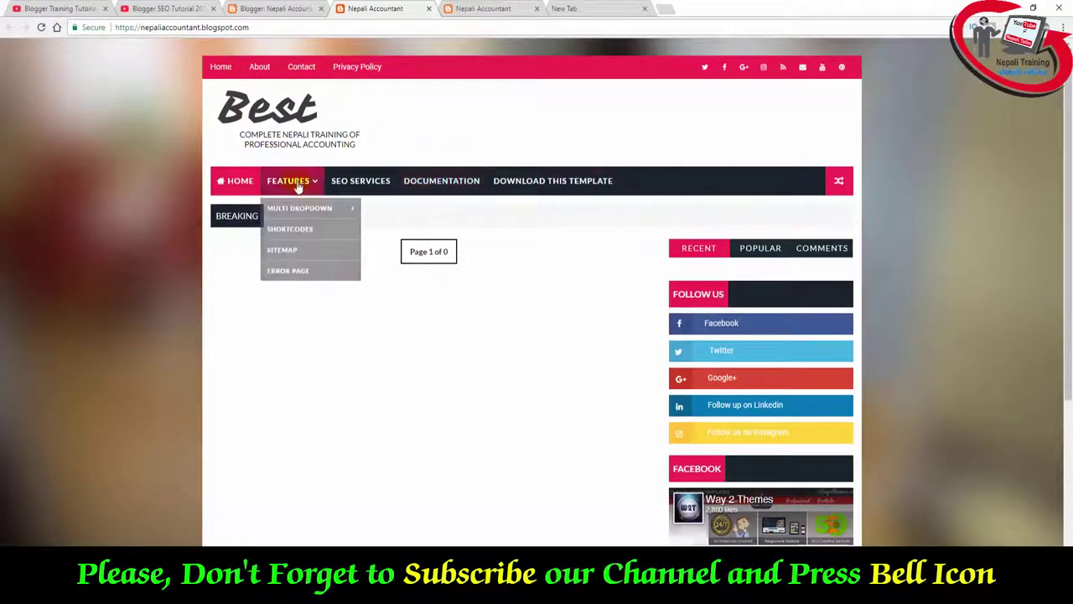
pyautogui.click(484, 10)
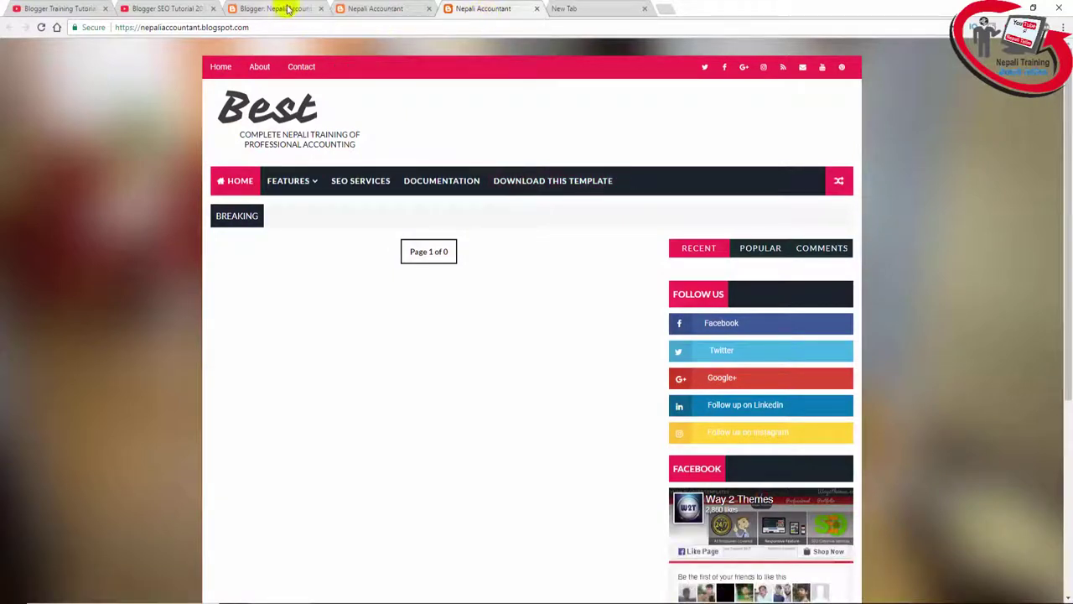
pyautogui.click(369, 10)
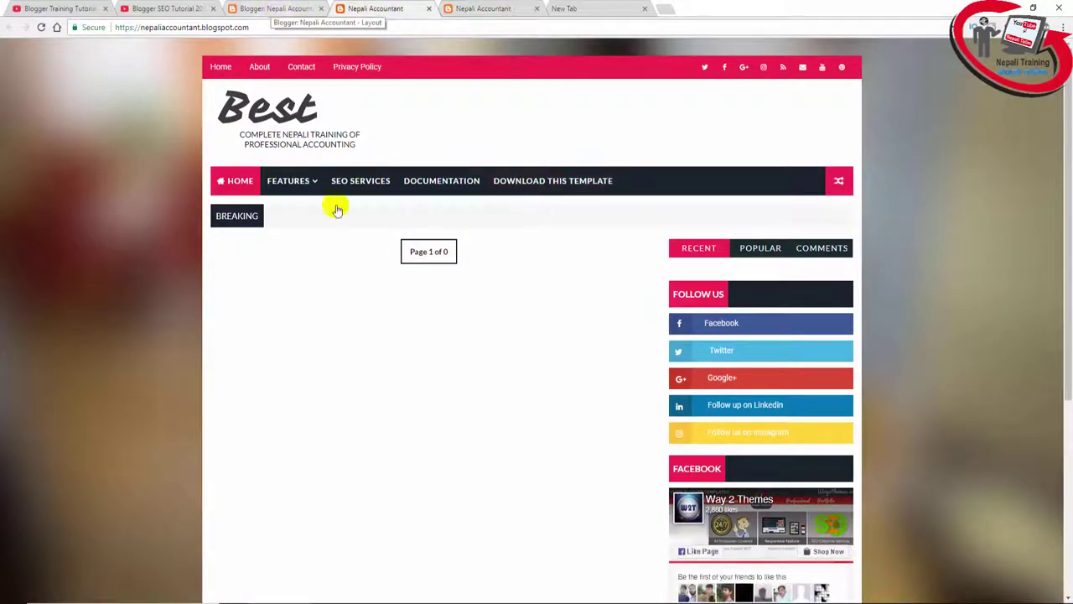
# Step: Open the Main Menu section's Menu link list for editing and review its existing links
pyautogui.click(266, 11)
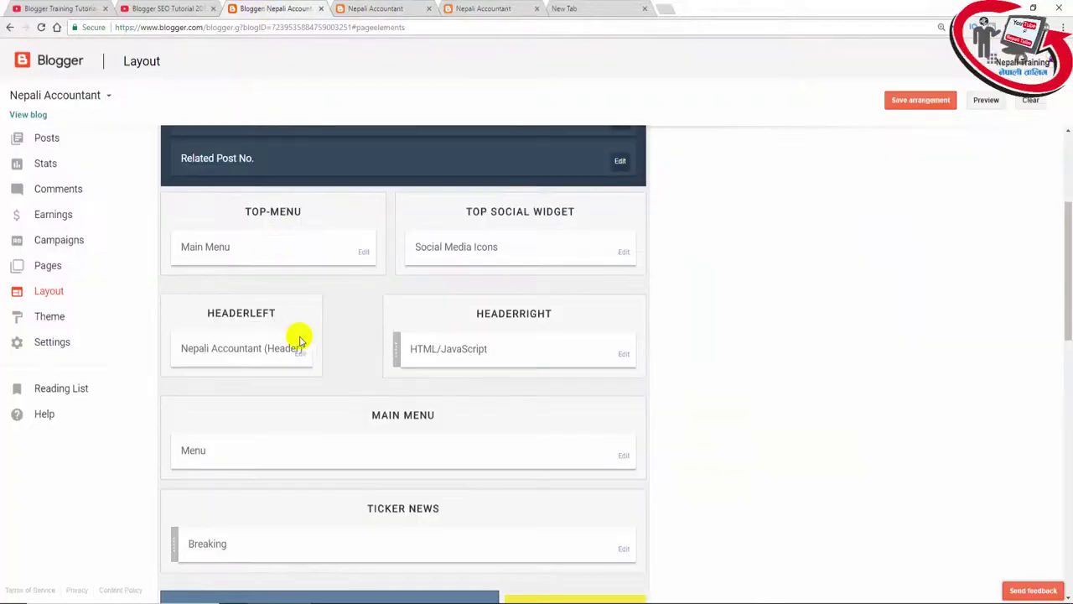
pyautogui.scroll(-3, 268, 336)
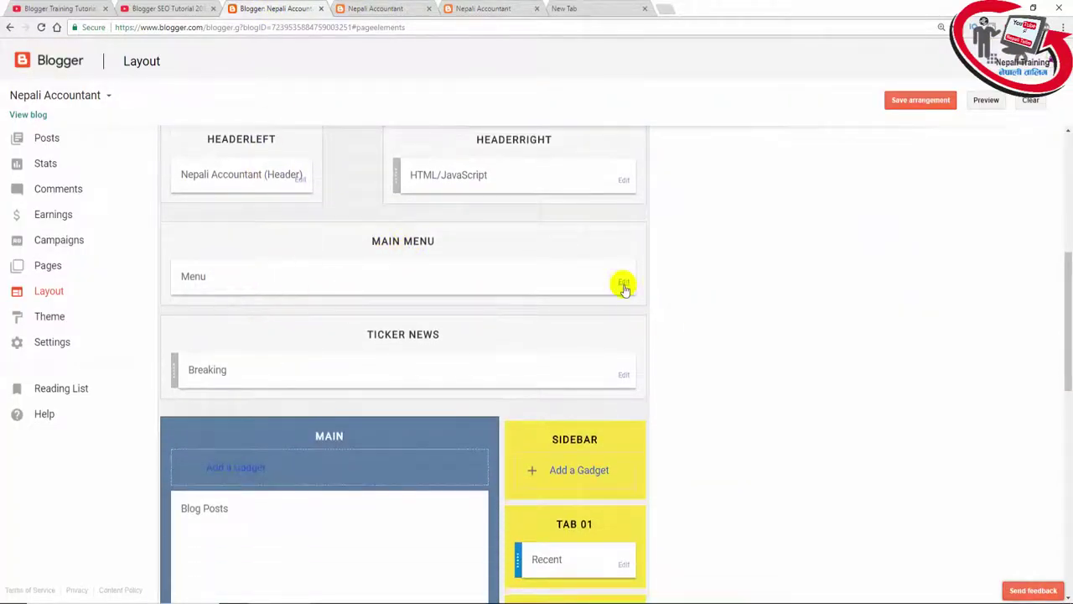
pyautogui.click(624, 285)
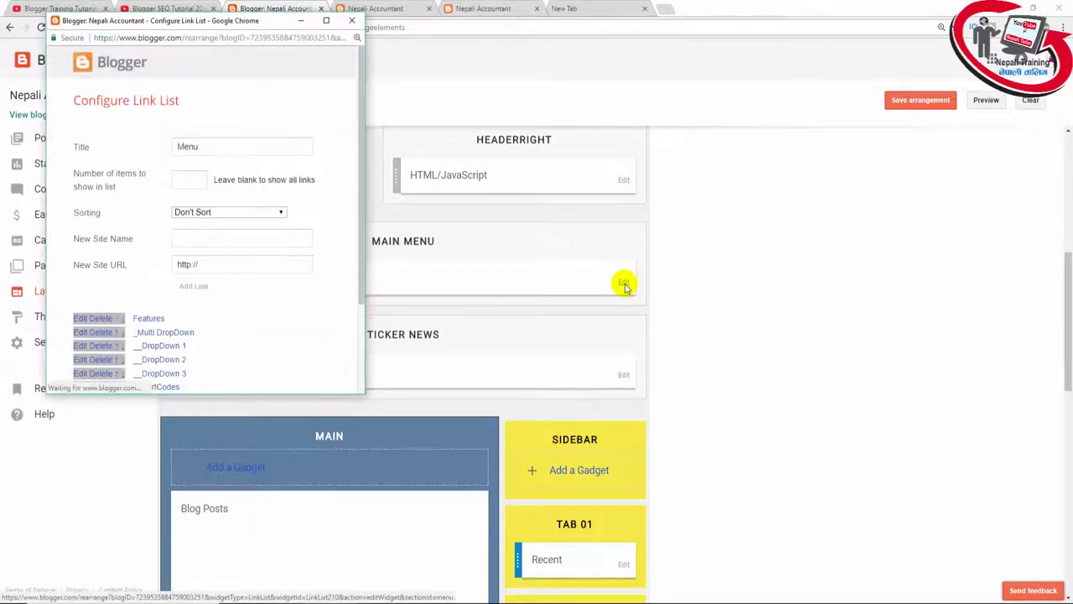
pyautogui.scroll(-2, 285, 225)
pyautogui.scroll(-1, 287, 225)
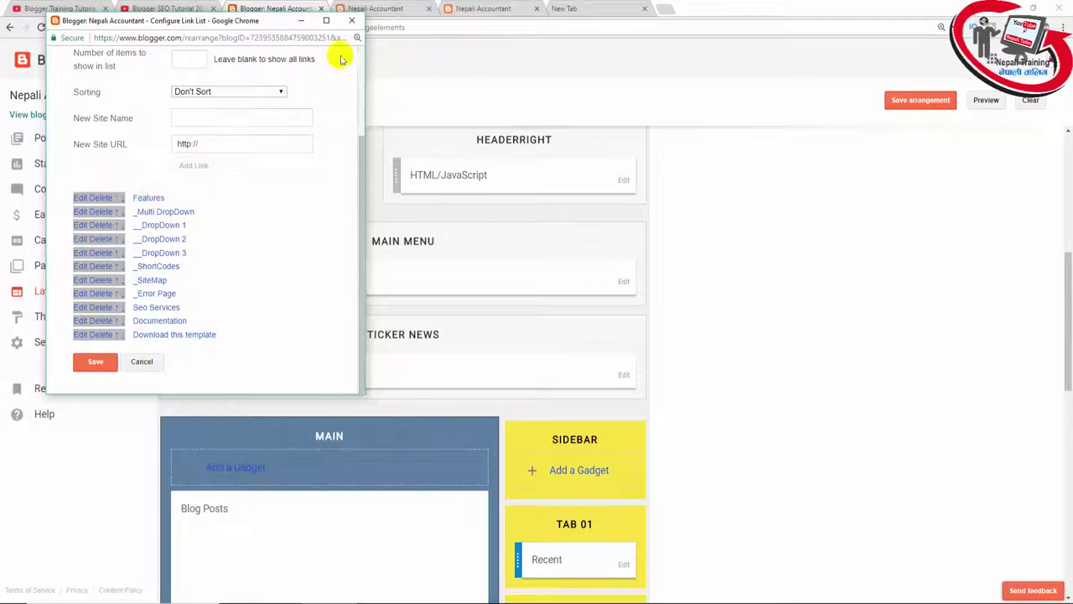
# Step: Rename the Features link in the Main Menu's Menu link list to Videos and save the gadget
pyautogui.click(377, 8)
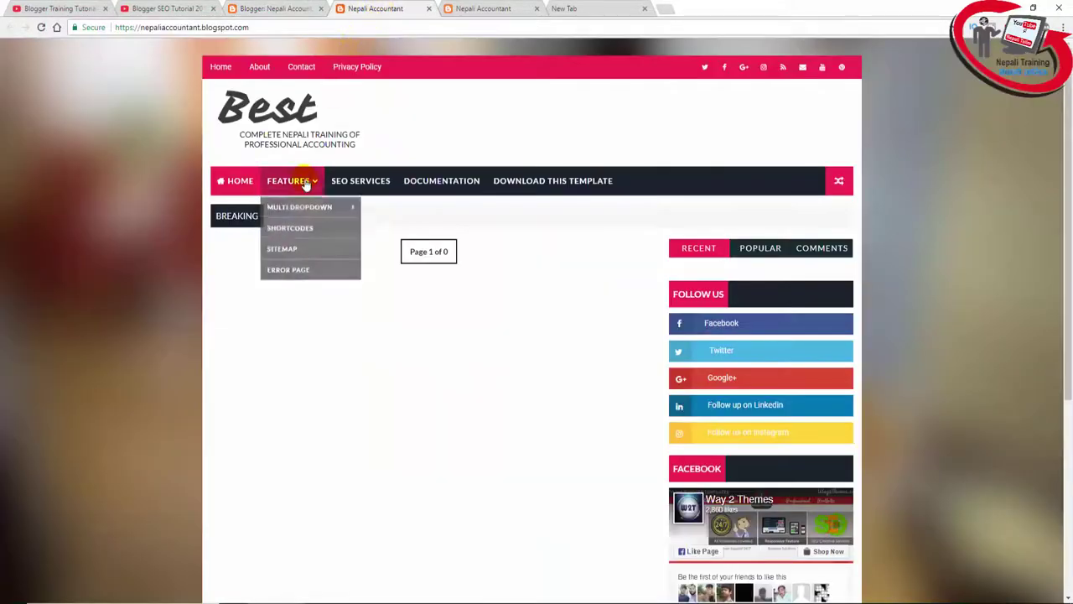
pyautogui.click(276, 8)
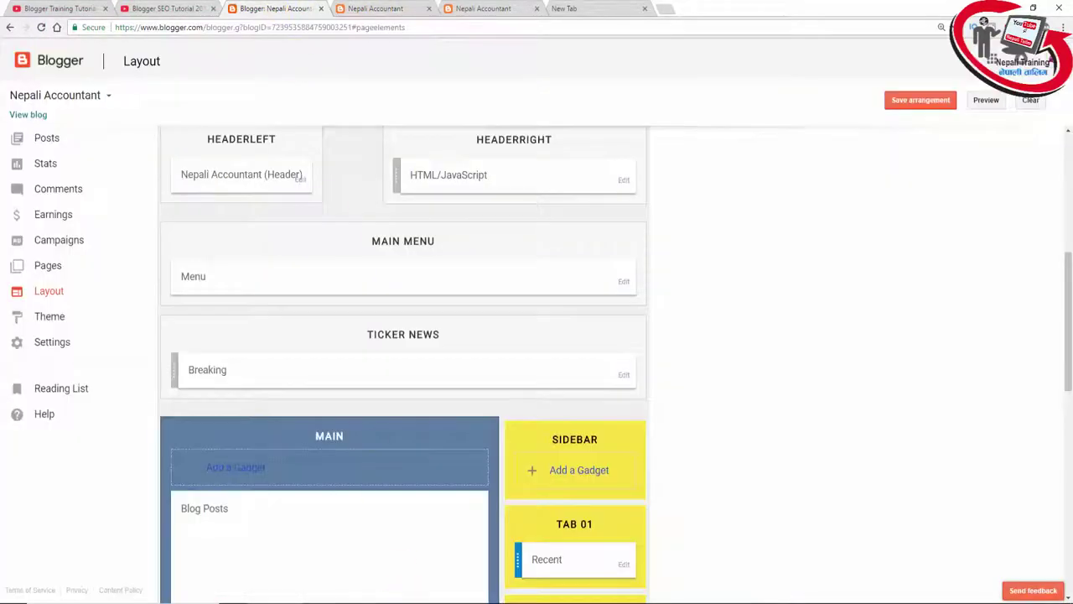
pyautogui.click(340, 599)
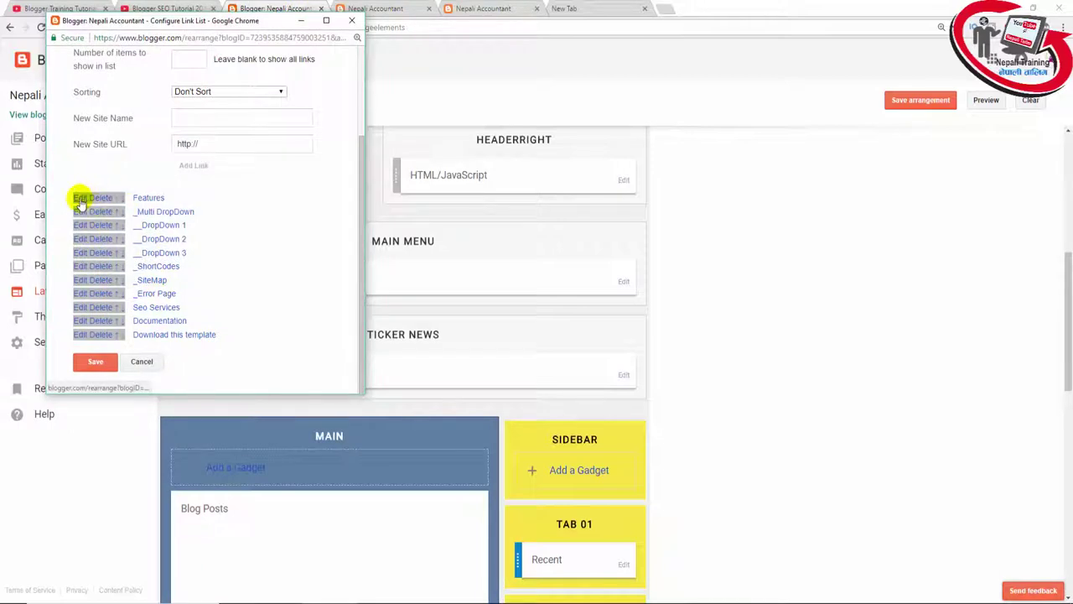
pyautogui.click(80, 201)
pyautogui.scroll(-3, 240, 281)
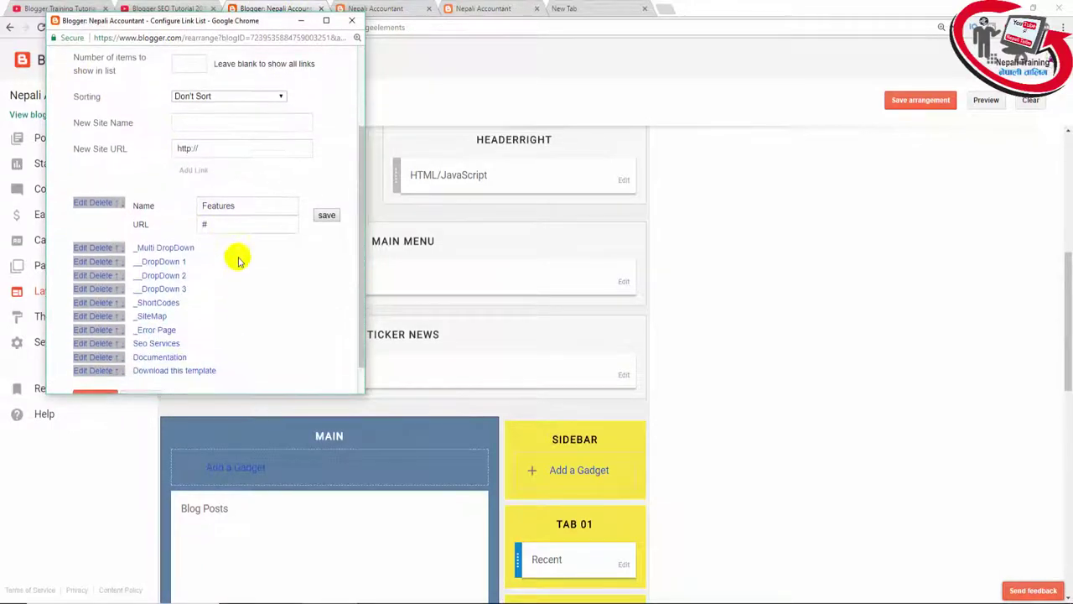
pyautogui.moveTo(254, 205); pyautogui.dragTo(180, 209)
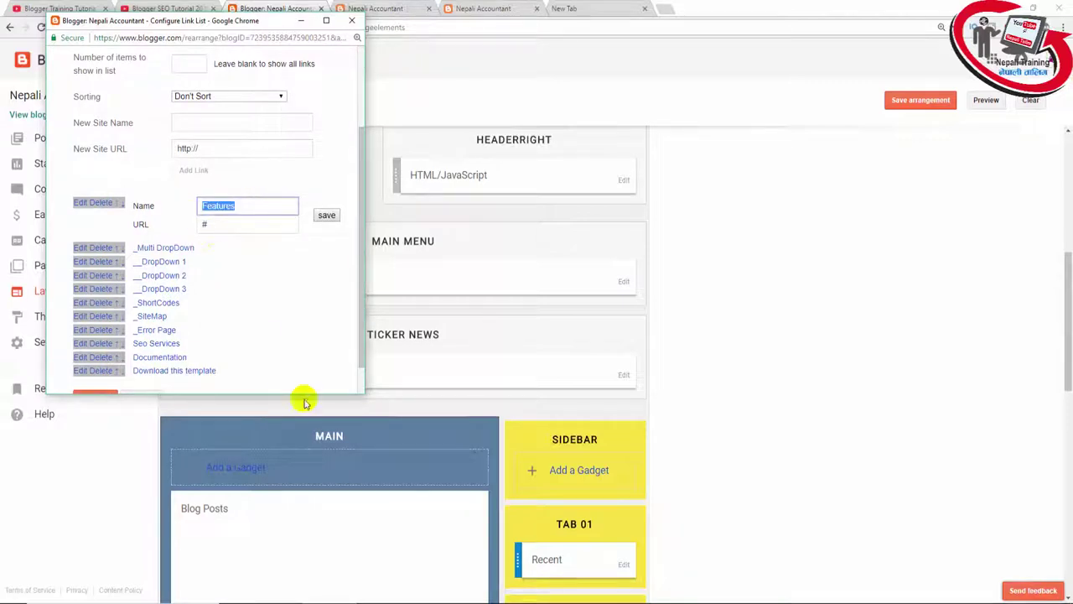
pyautogui.write('Videos')
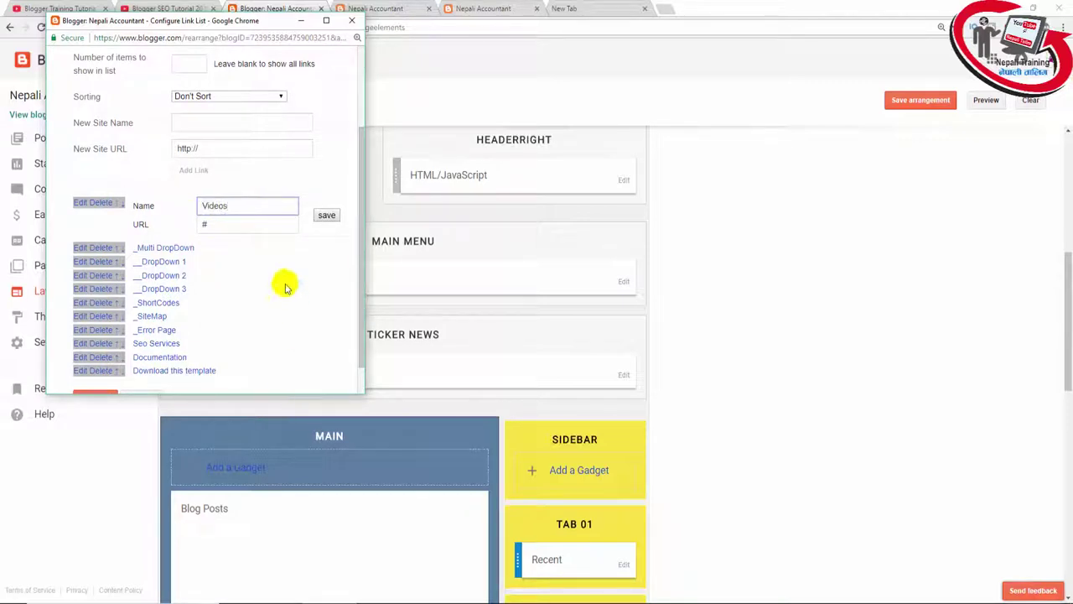
pyautogui.click(327, 215)
pyautogui.click(97, 366)
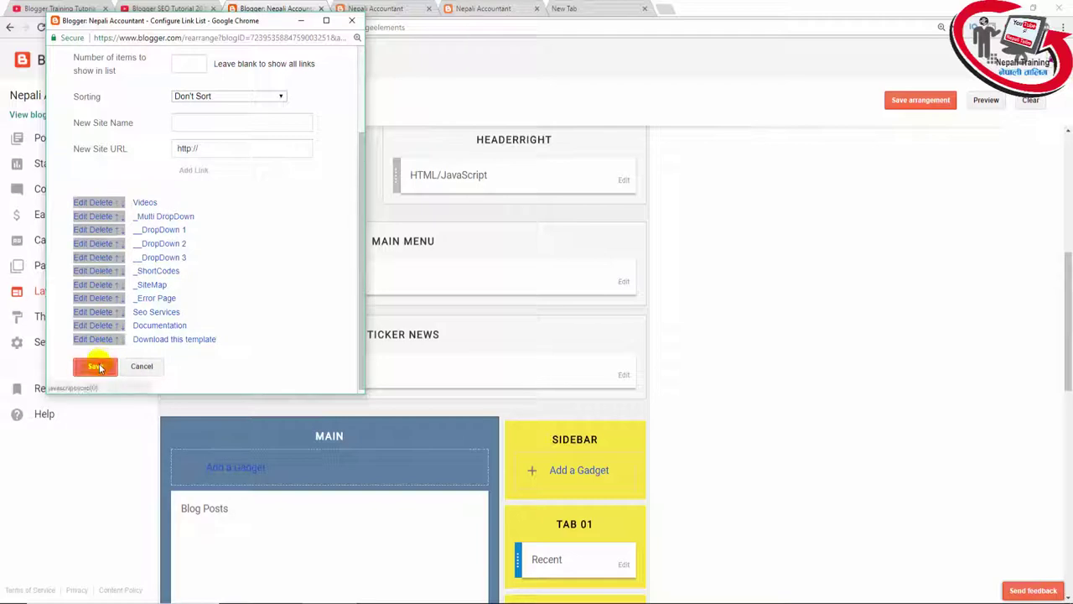
# Step: Reload the live Nepali Accountant blog and check the Videos menu with its Multi DropDown submenu
pyautogui.click(377, 8)
pyautogui.click(322, 23)
pyautogui.press('Return')
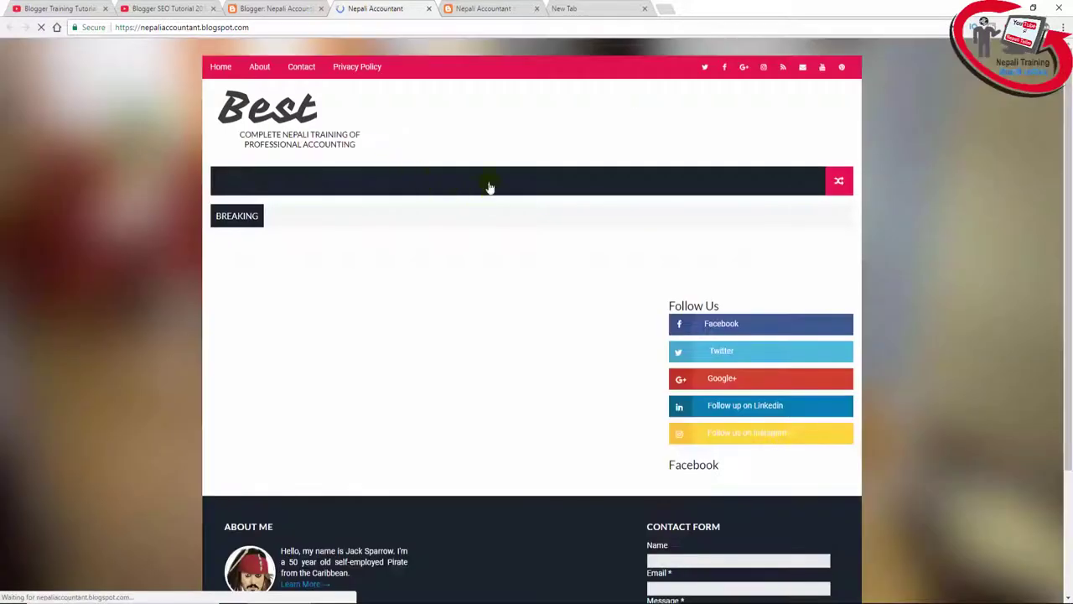
pyautogui.moveTo(272, 178)
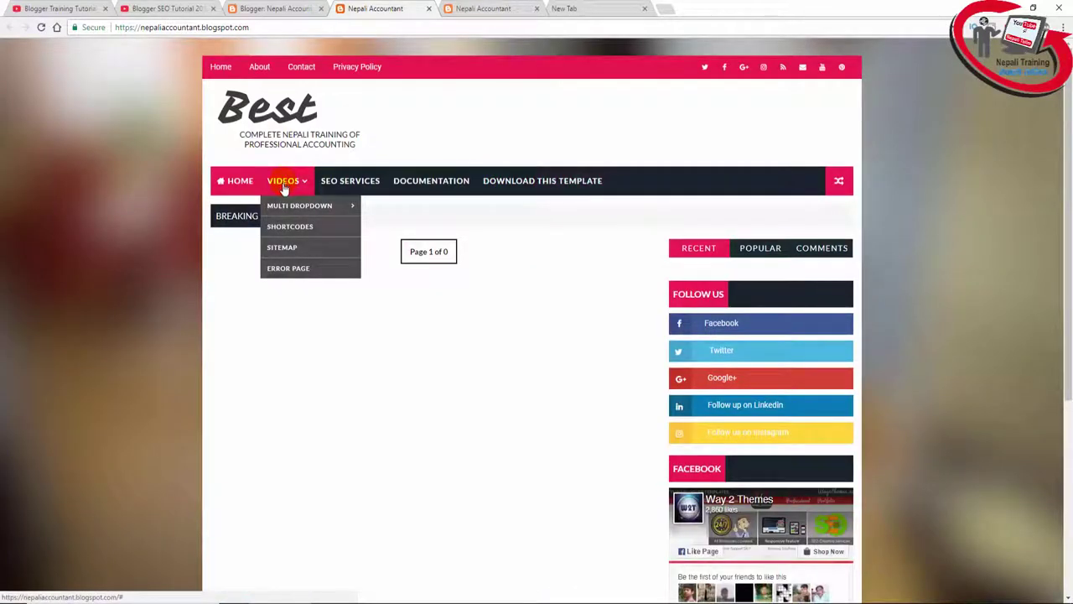
pyautogui.moveTo(293, 210)
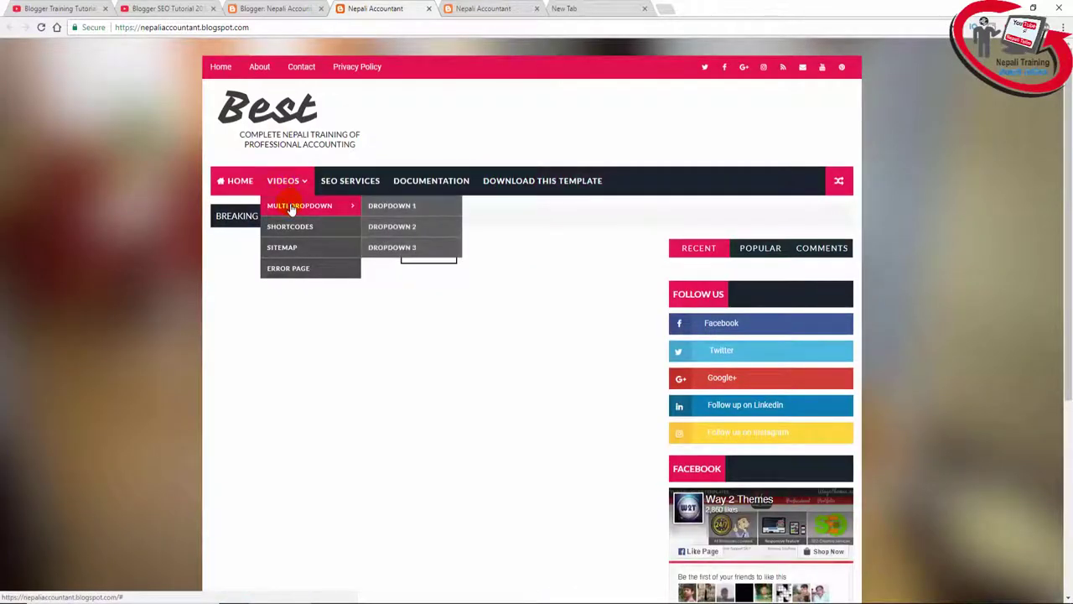
# Step: Reopen the Main Menu's Menu link list in Layout and change the Seo Services link's name to Software Training
pyautogui.click(279, 8)
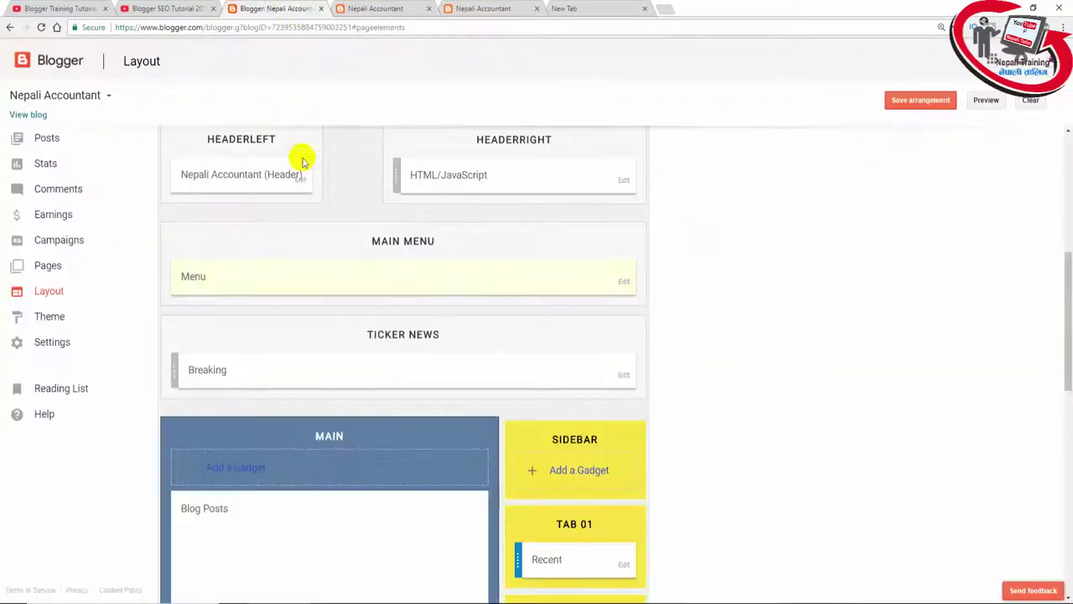
pyautogui.scroll(-1, 357, 348)
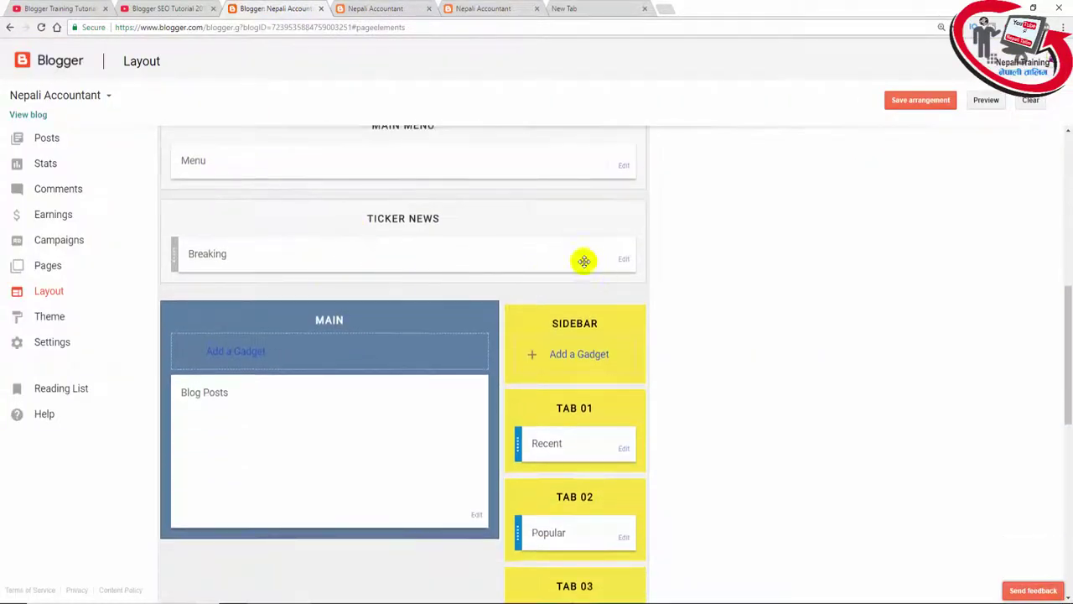
pyautogui.scroll(2, 403, 216)
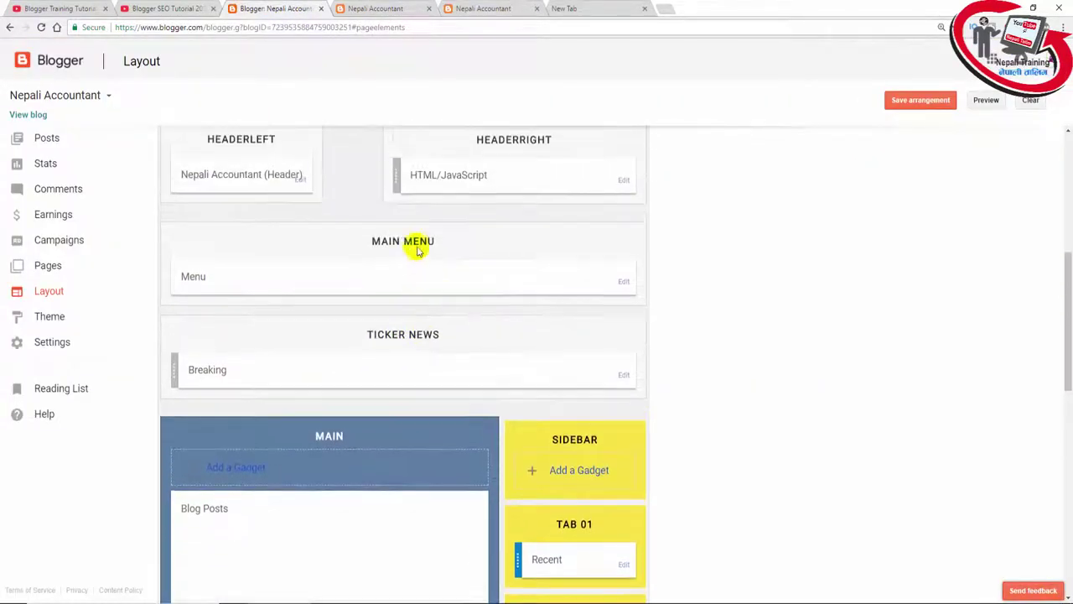
pyautogui.click(620, 281)
pyautogui.scroll(-2, 137, 328)
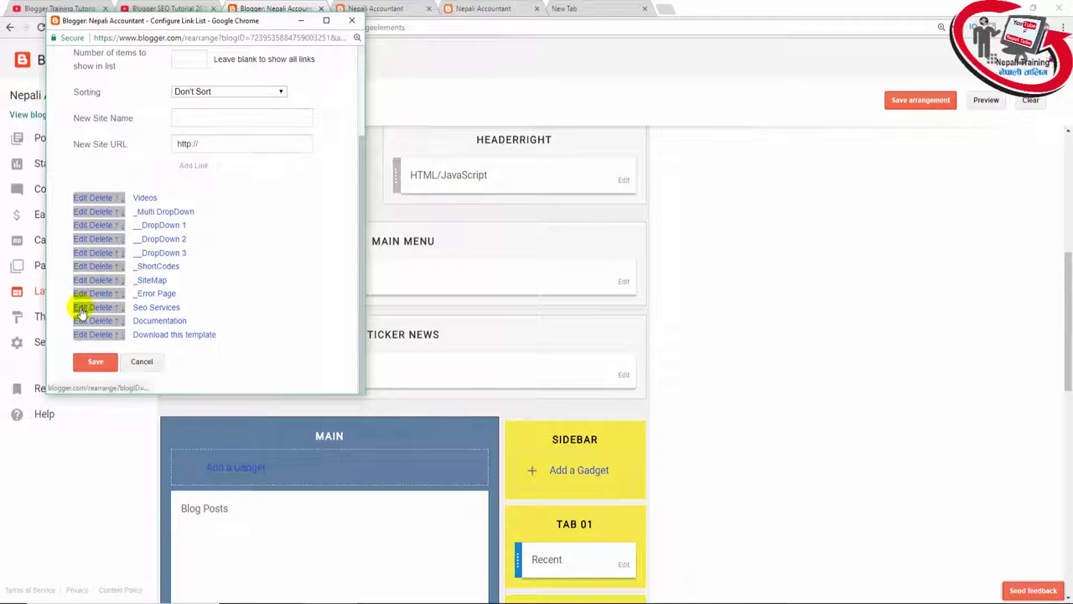
pyautogui.scroll(2, 82, 312)
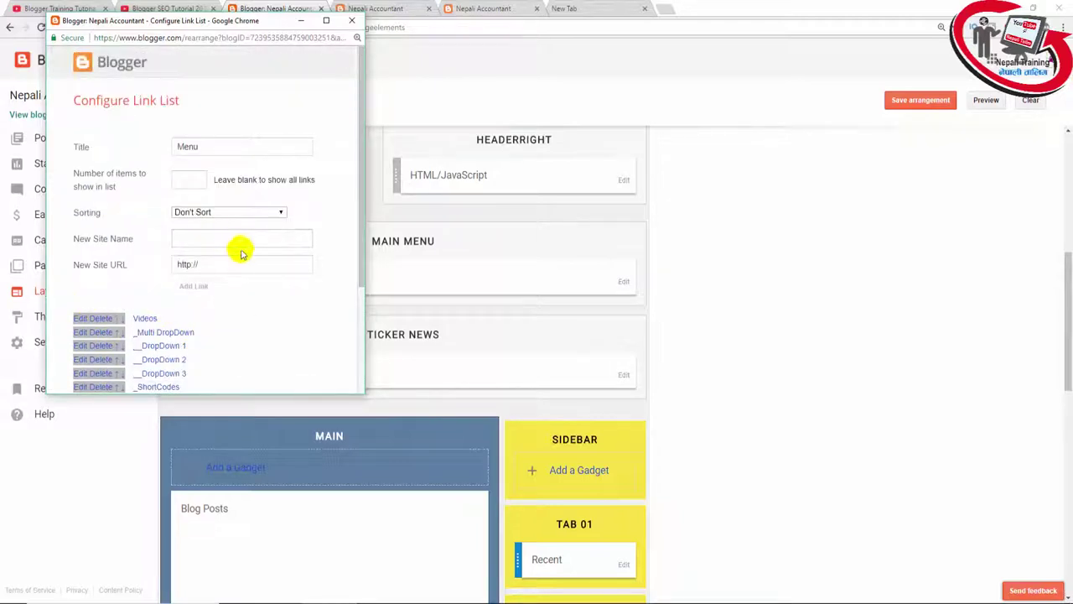
pyautogui.scroll(-3, 243, 252)
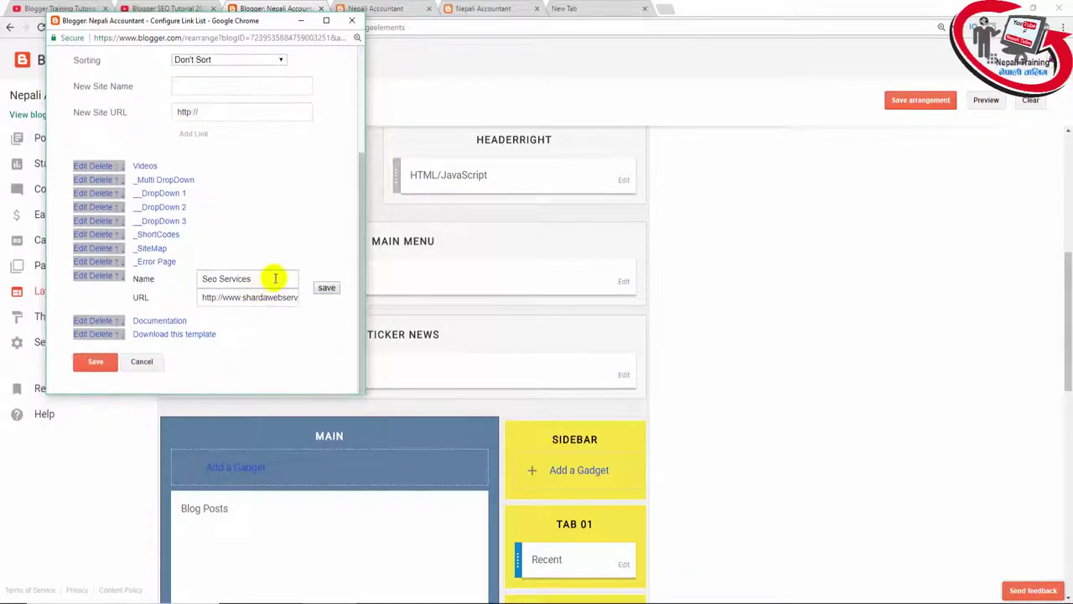
pyautogui.moveTo(281, 278); pyautogui.dragTo(157, 285)
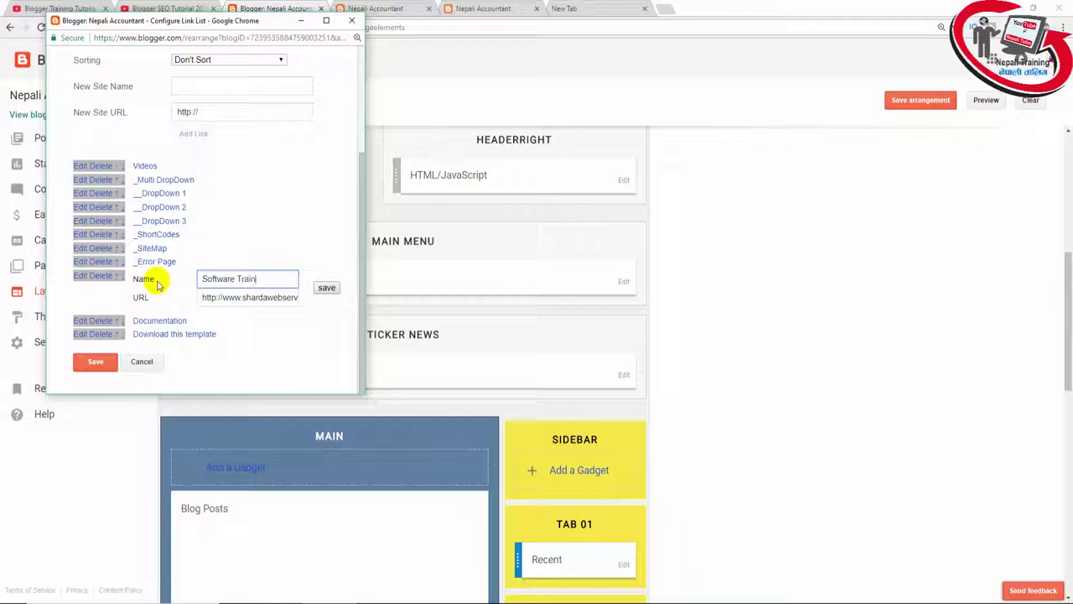
pyautogui.write('Software Training')
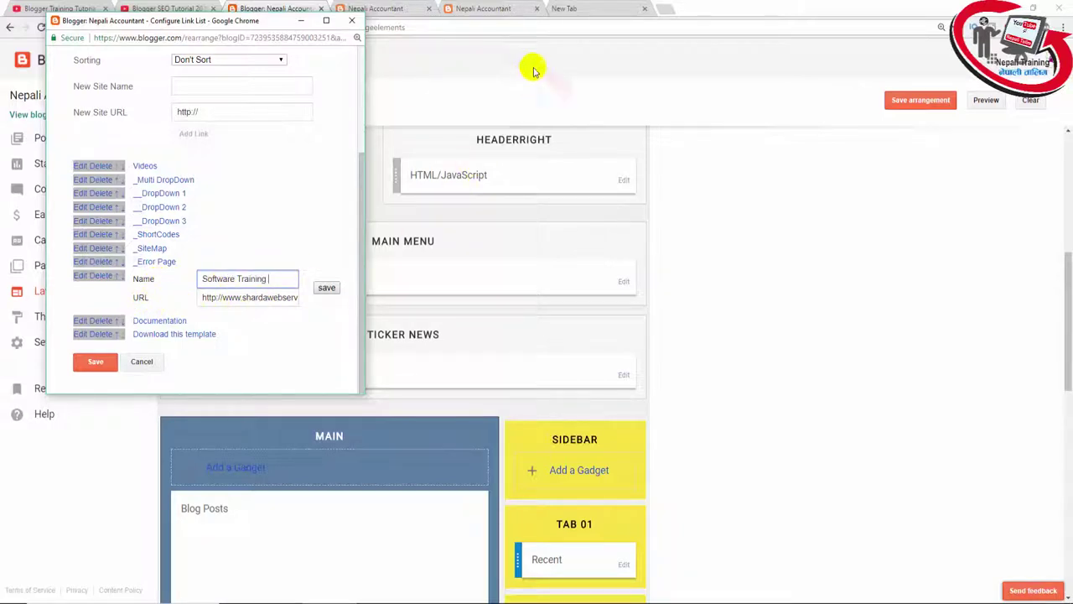
# Step: Open the nepalitalim.blogspot.com blog in the spare Nepali Accountant browser tab
pyautogui.click(496, 12)
pyautogui.click(497, 12)
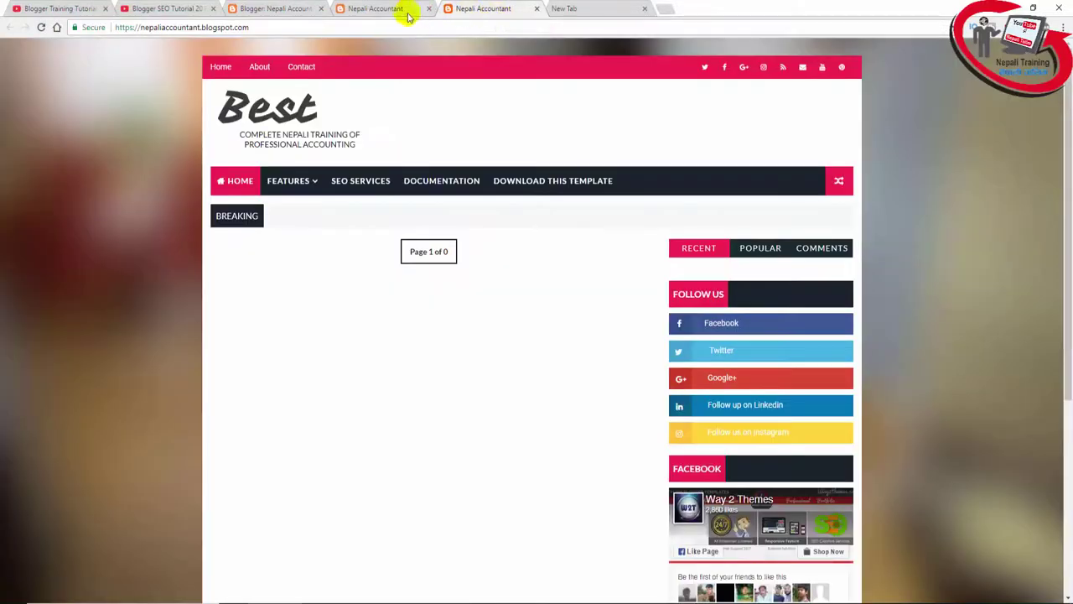
pyautogui.click(460, 28)
pyautogui.write('nep[')
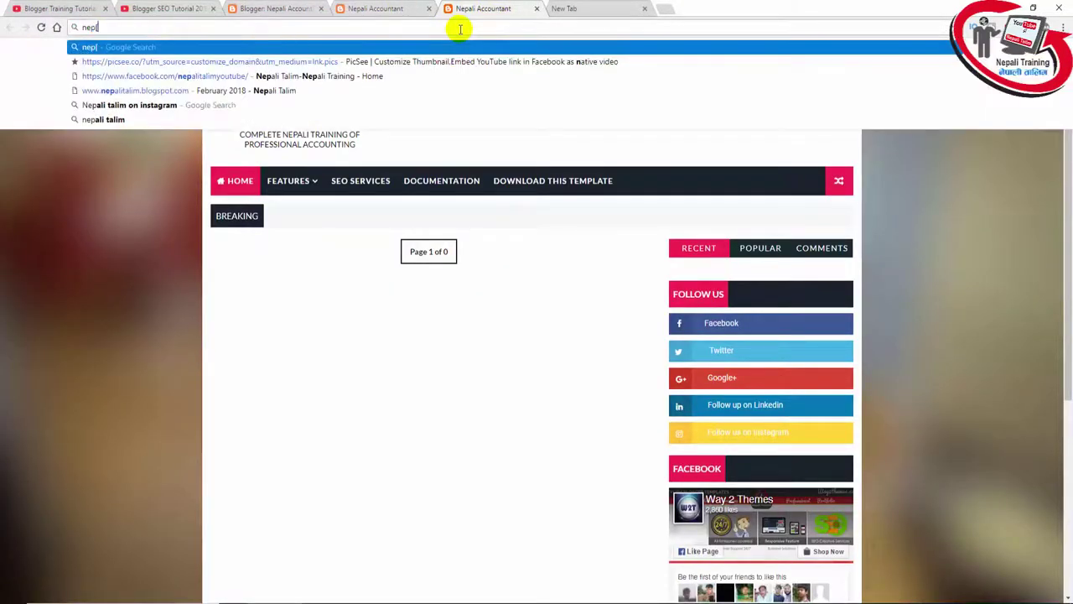
pyautogui.press('Return')
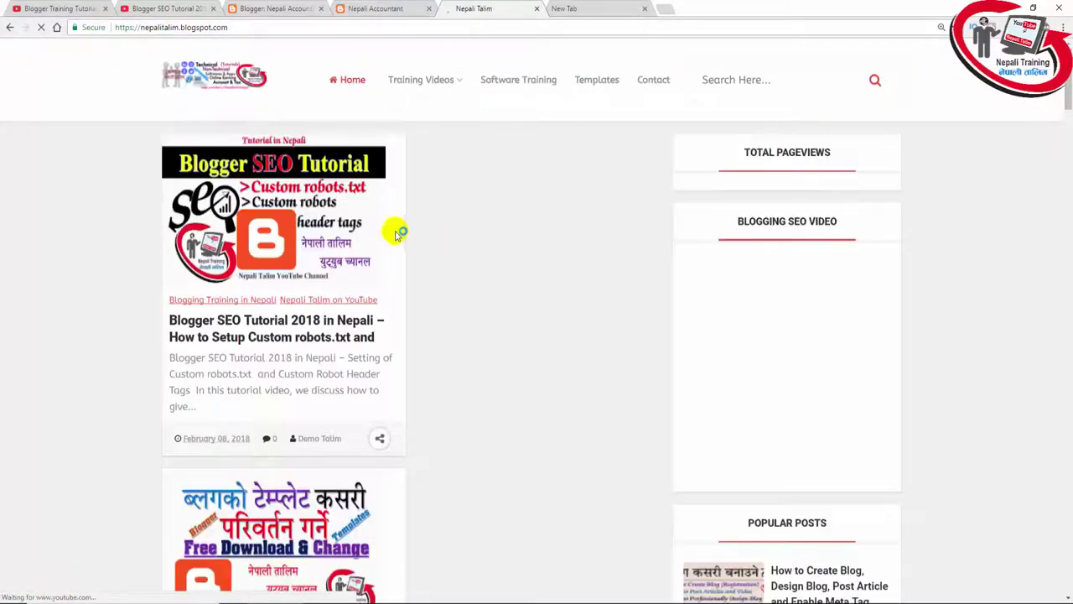
# Step: Open the Software Training label page from the Nepali Talim footer labels and copy its address
pyautogui.scroll(-6, 395, 243)
pyautogui.scroll(5, 396, 260)
pyautogui.scroll(2, 397, 270)
pyautogui.scroll(-15, 495, 351)
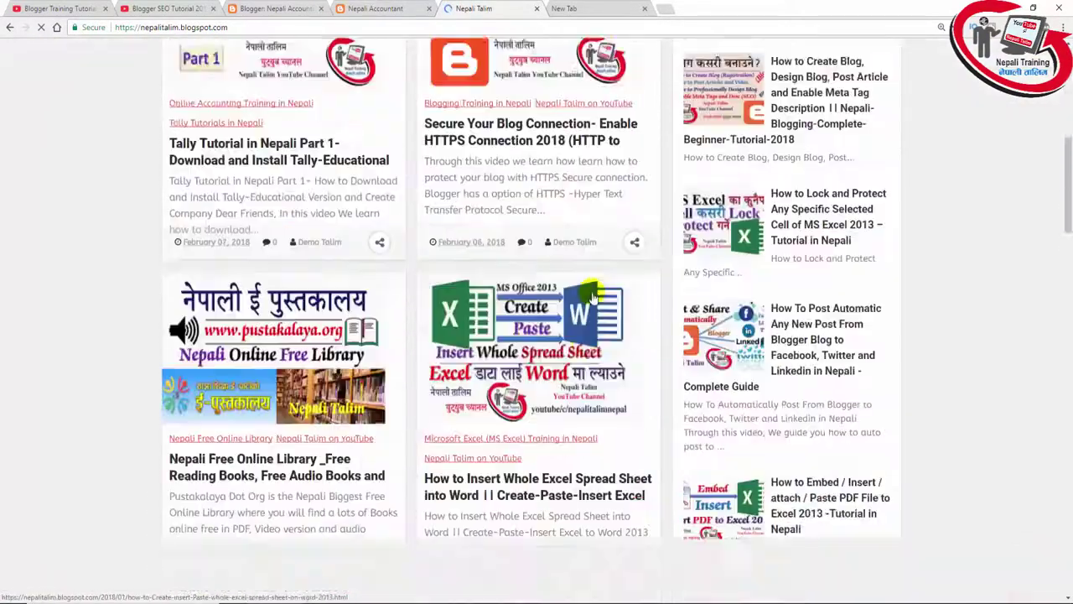
pyautogui.scroll(-8, 495, 351)
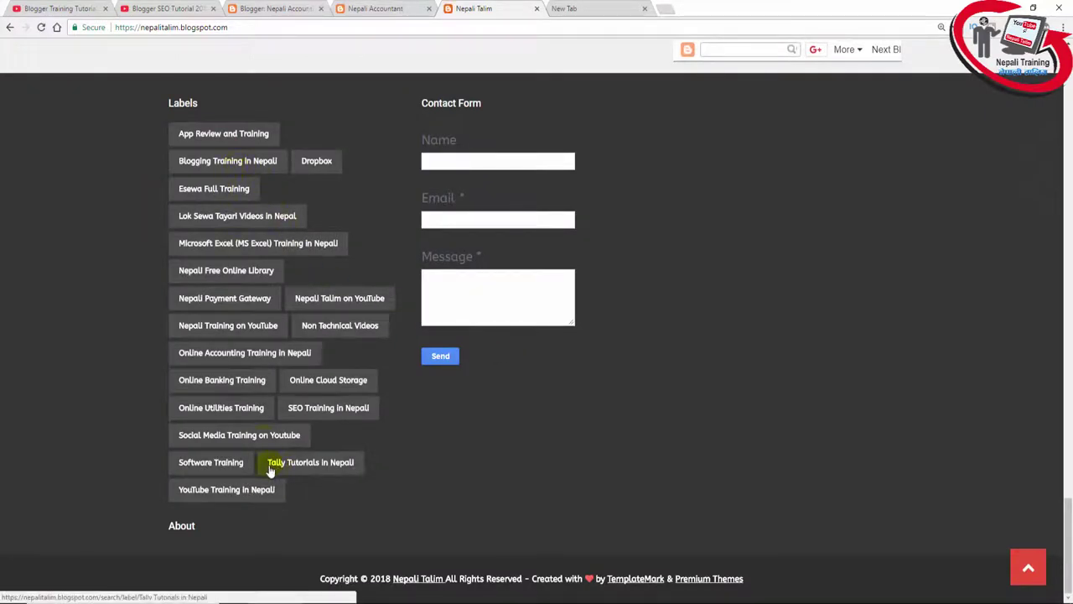
pyautogui.click(236, 467)
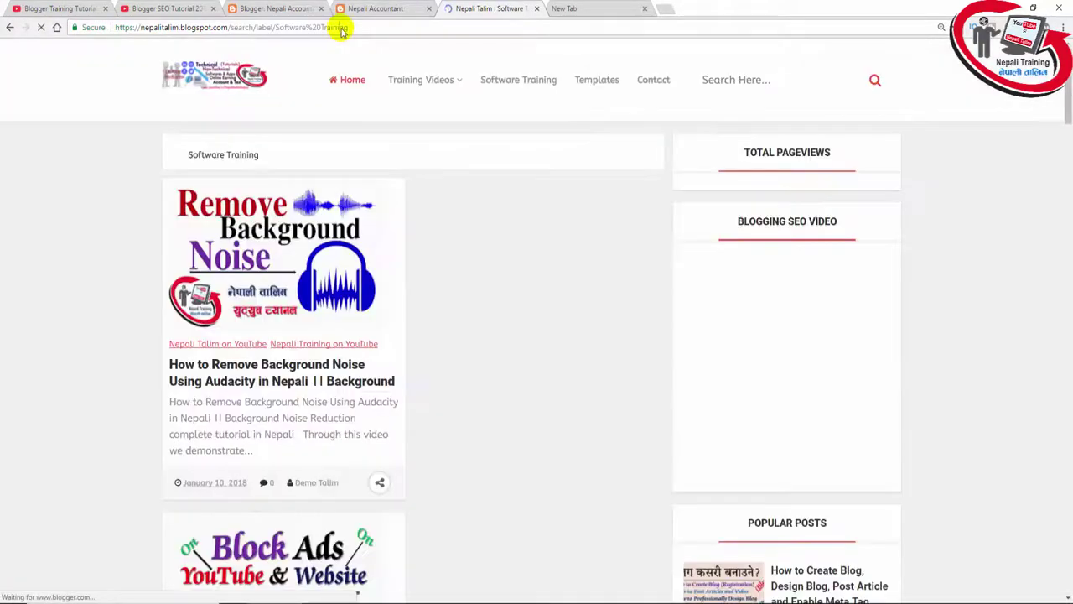
pyautogui.click(343, 27)
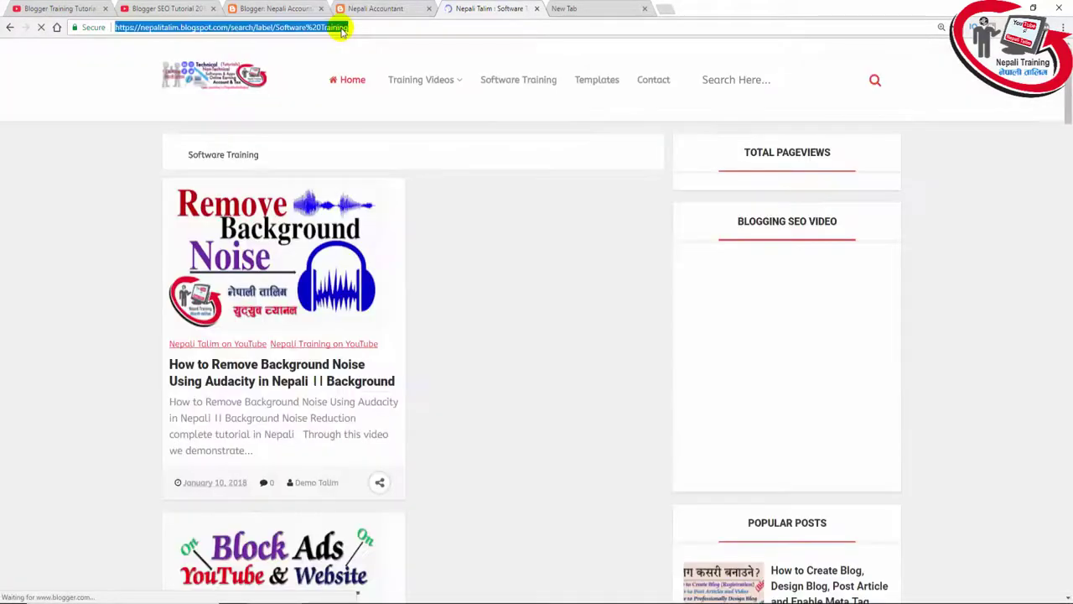
# Step: Replace the Software Training link's URL with the copied label page address, then save the link and the gadget
pyautogui.hotkey('alt', 'Tab')
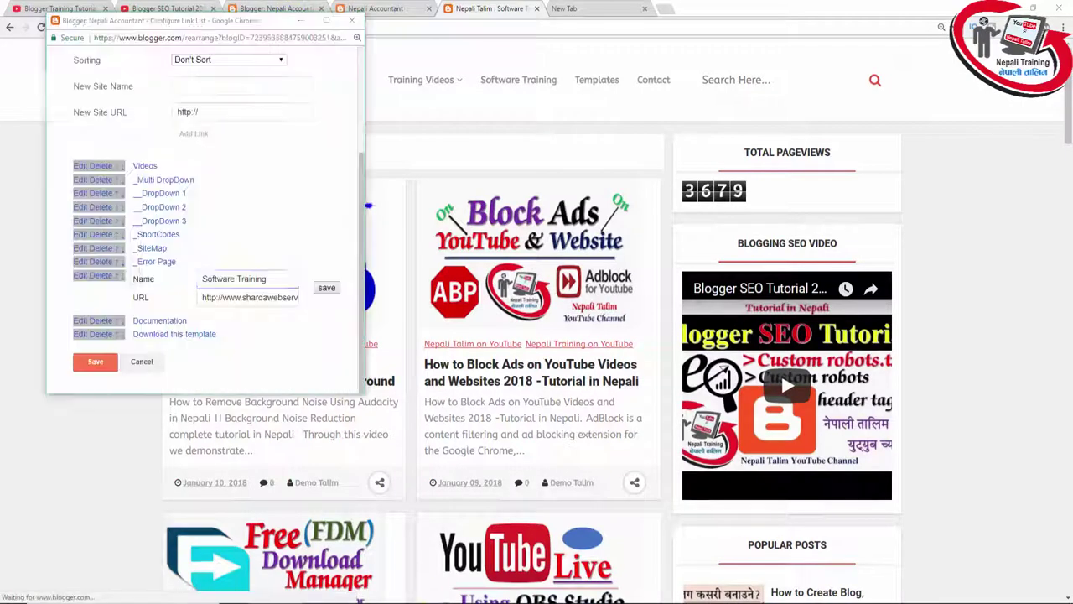
pyautogui.click(220, 296)
pyautogui.hotkey('ctrl', 'a')
pyautogui.press('BackSpace')
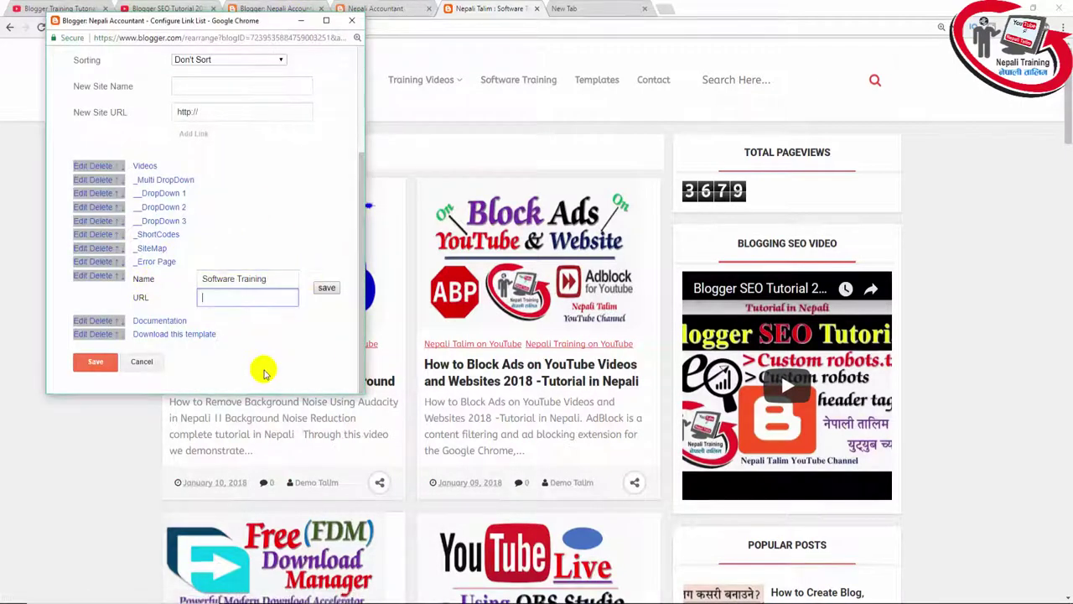
pyautogui.hotkey('ctrl', 'v')
pyautogui.click(326, 287)
pyautogui.click(92, 366)
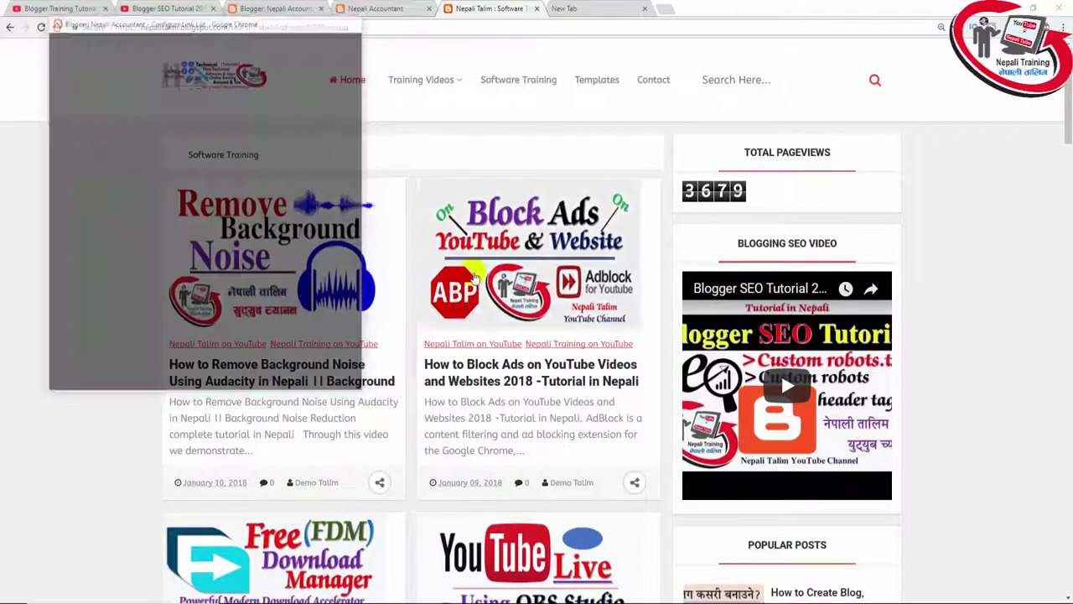
# Step: Reload the live Nepali Accountant blog and test the Software Training link in its main menu
pyautogui.click(344, 8)
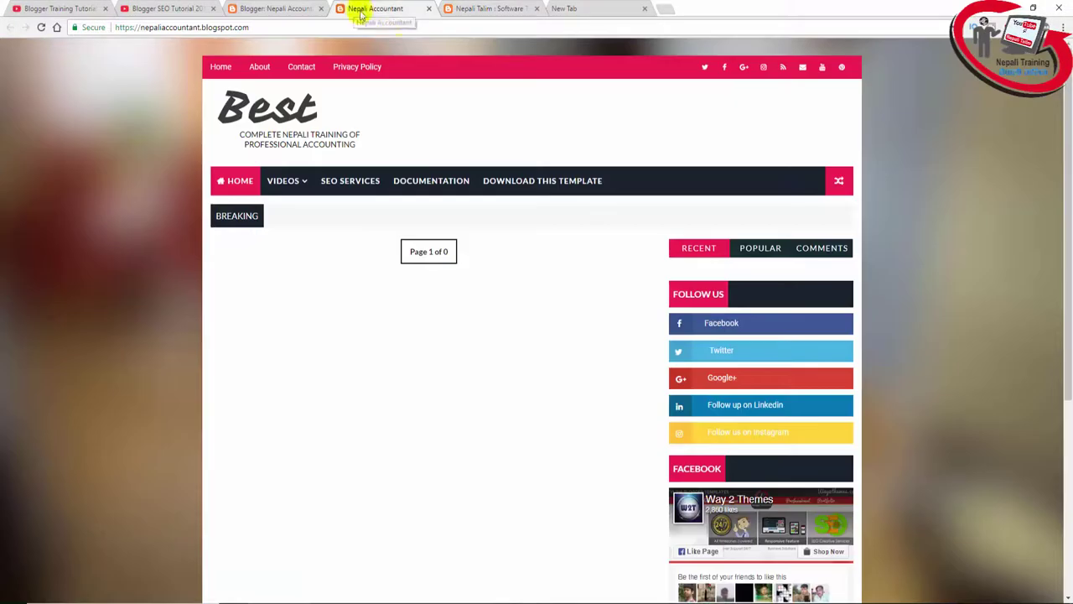
pyautogui.click(404, 28)
pyautogui.press('Return')
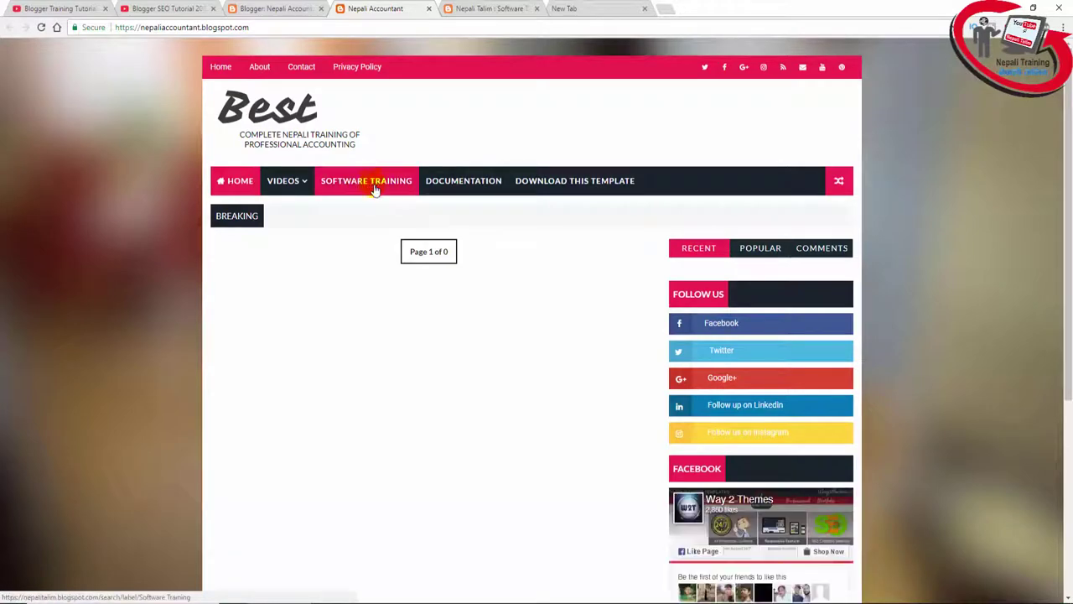
pyautogui.click(375, 186)
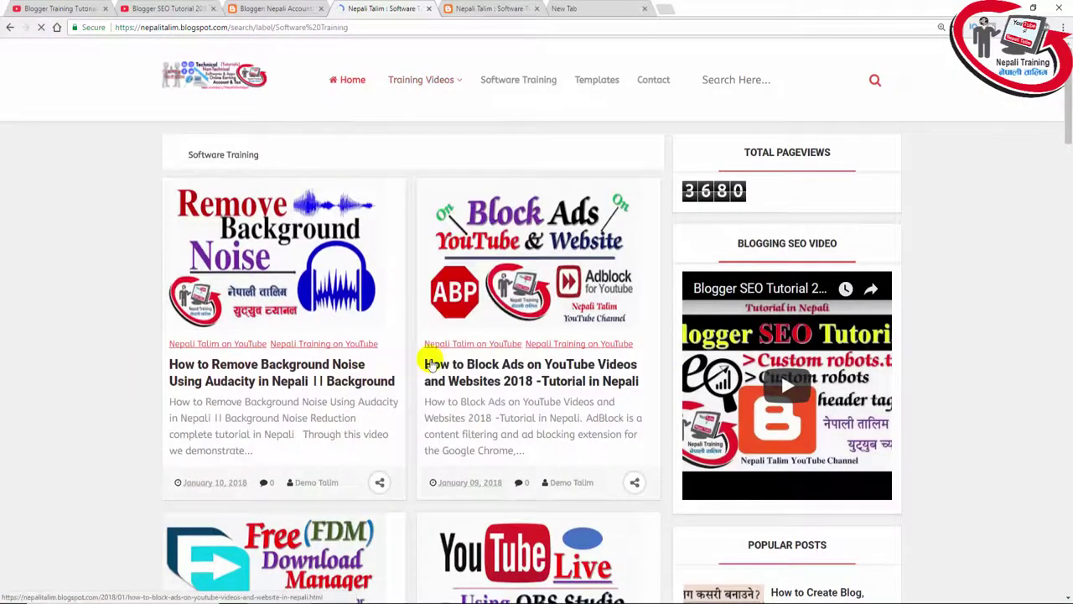
# Step: Look through the Software Training posts on Nepali Talim and examine the Training Videos dropdown entries
pyautogui.scroll(-15, 431, 359)
pyautogui.scroll(-5, 419, 279)
pyautogui.scroll(15, 419, 279)
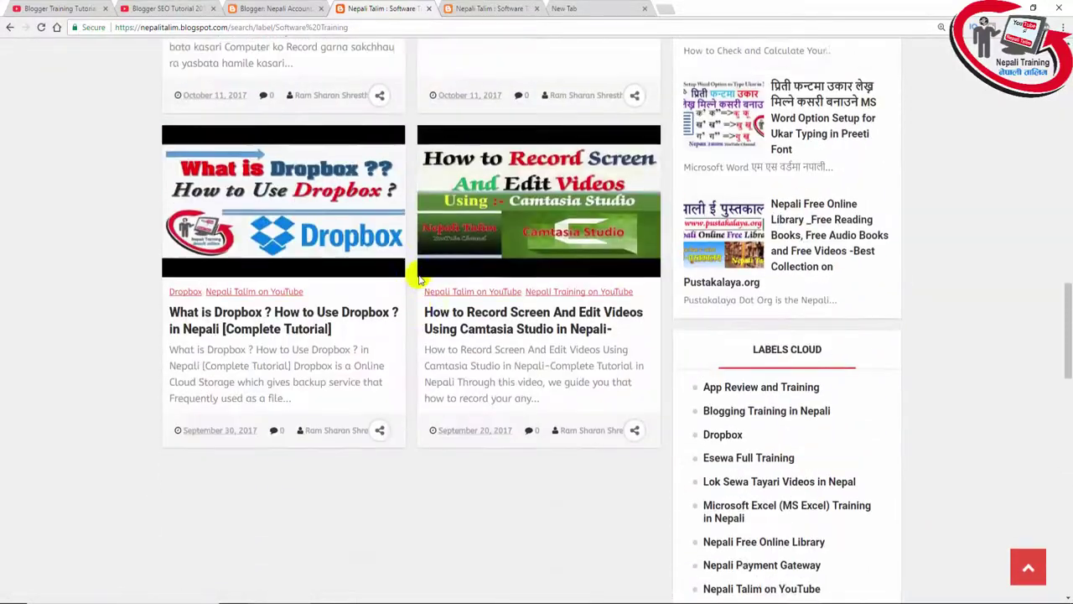
pyautogui.scroll(5, 420, 279)
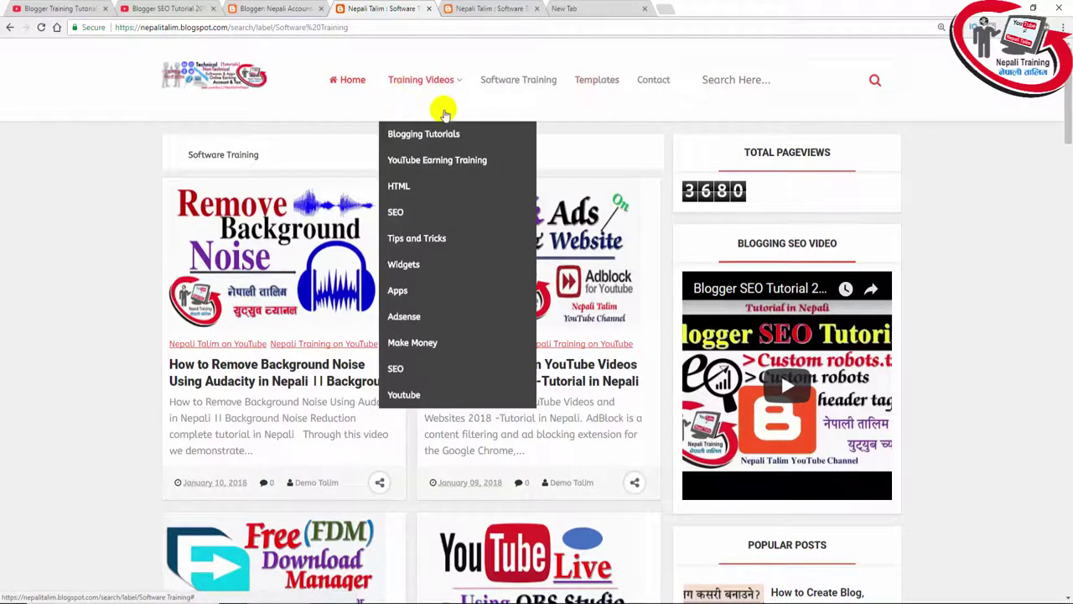
pyautogui.scroll(-3, 788, 244)
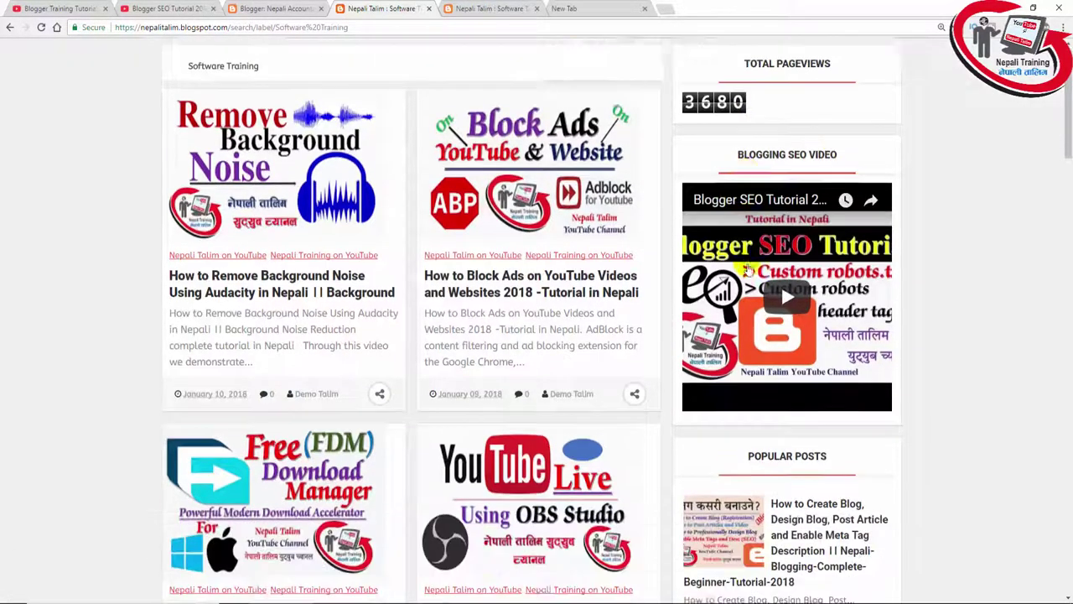
pyautogui.scroll(3, 484, 210)
pyautogui.moveTo(440, 99)
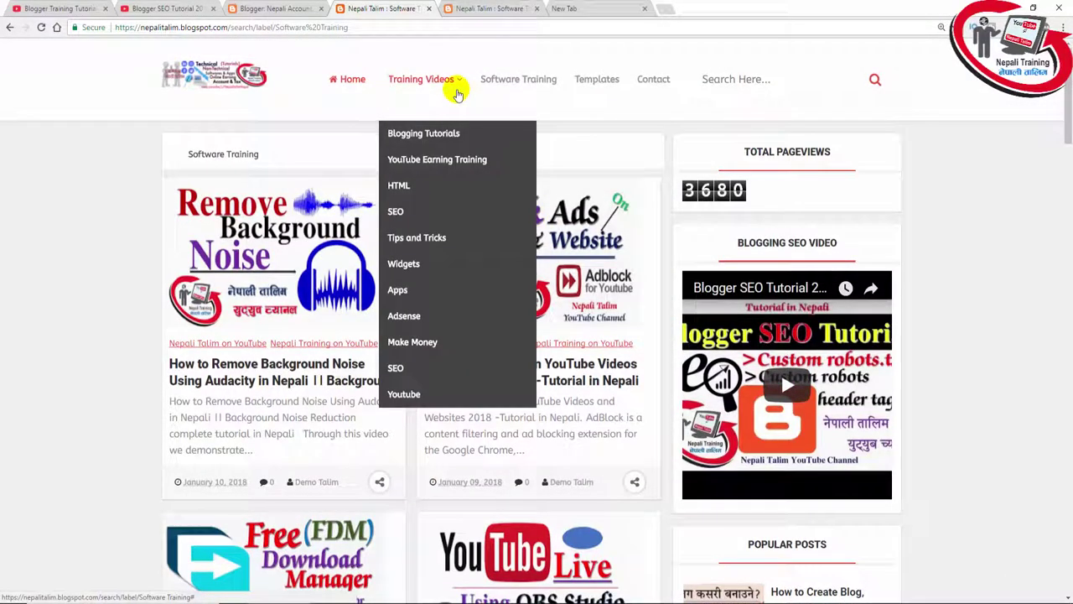
# Step: Return to the Nepali Accountant dashboard in Blogger and view its Theme page
pyautogui.click(282, 8)
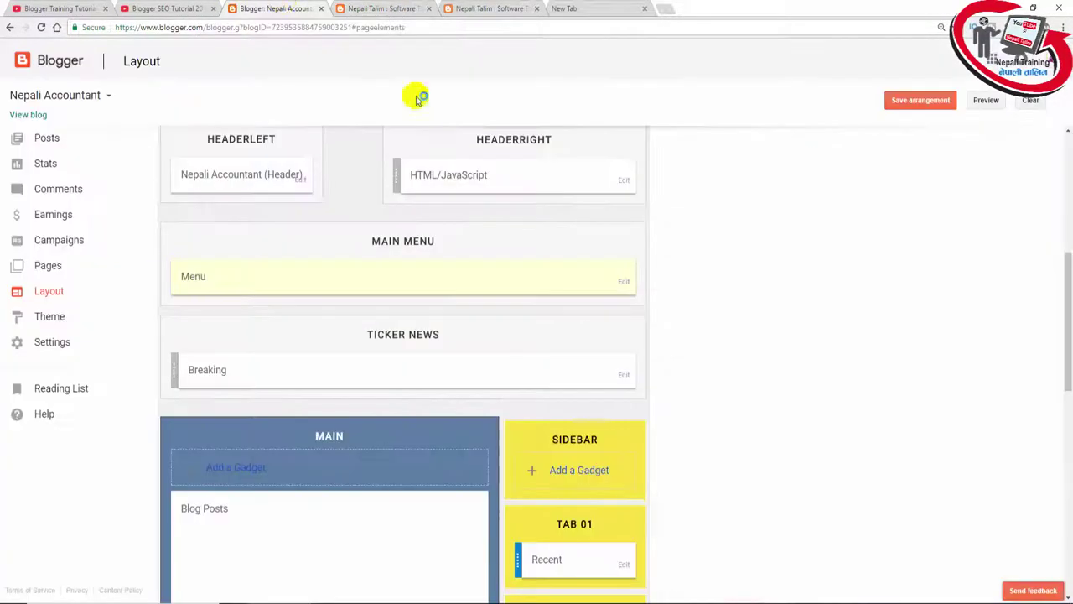
pyautogui.click(490, 9)
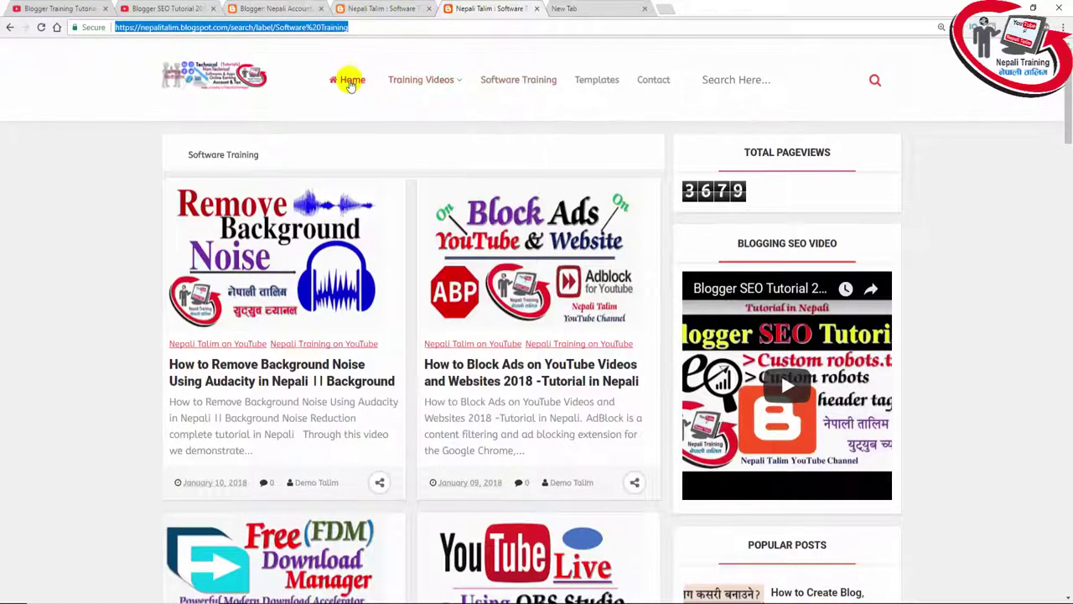
pyautogui.click(293, 9)
pyautogui.click(42, 316)
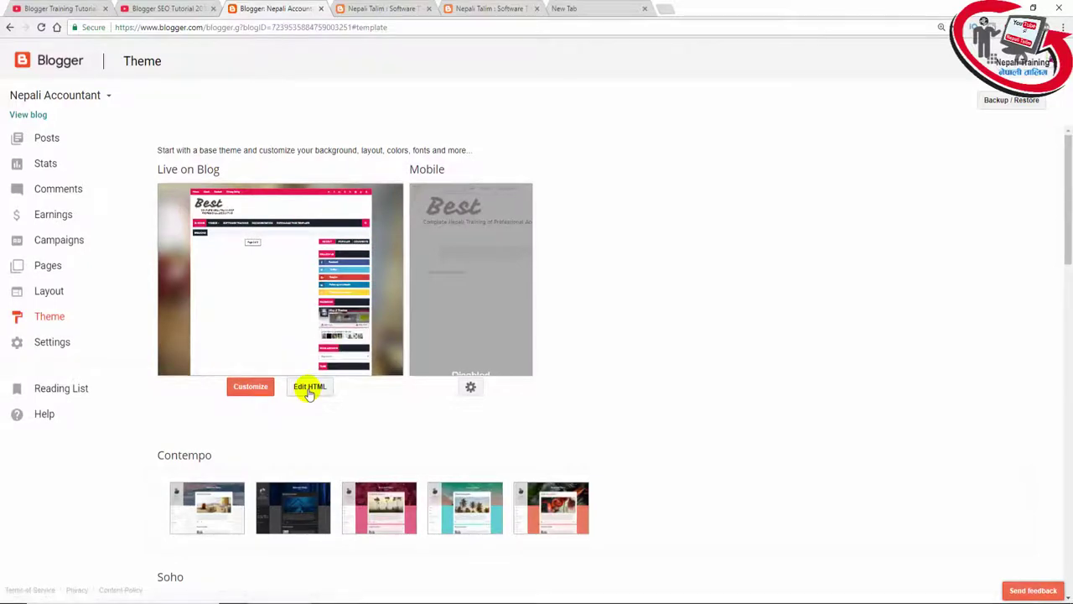
# Step: Look through the gadget sections on the Nepali Accountant blog's Layout page, then open its list of all posts
pyautogui.click(47, 290)
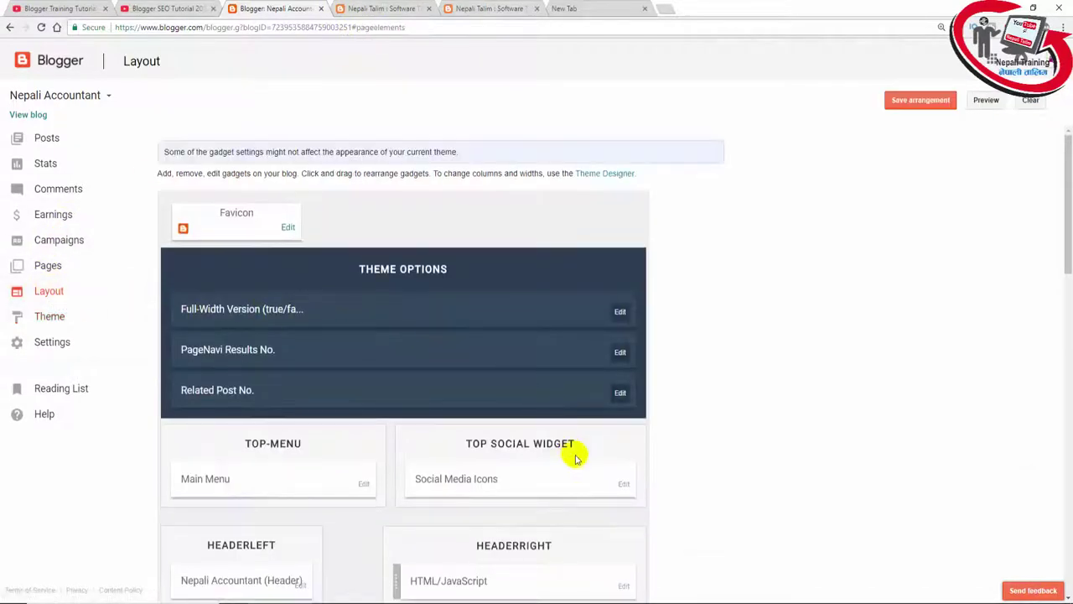
pyautogui.scroll(-2, 587, 436)
pyautogui.scroll(-2, 601, 428)
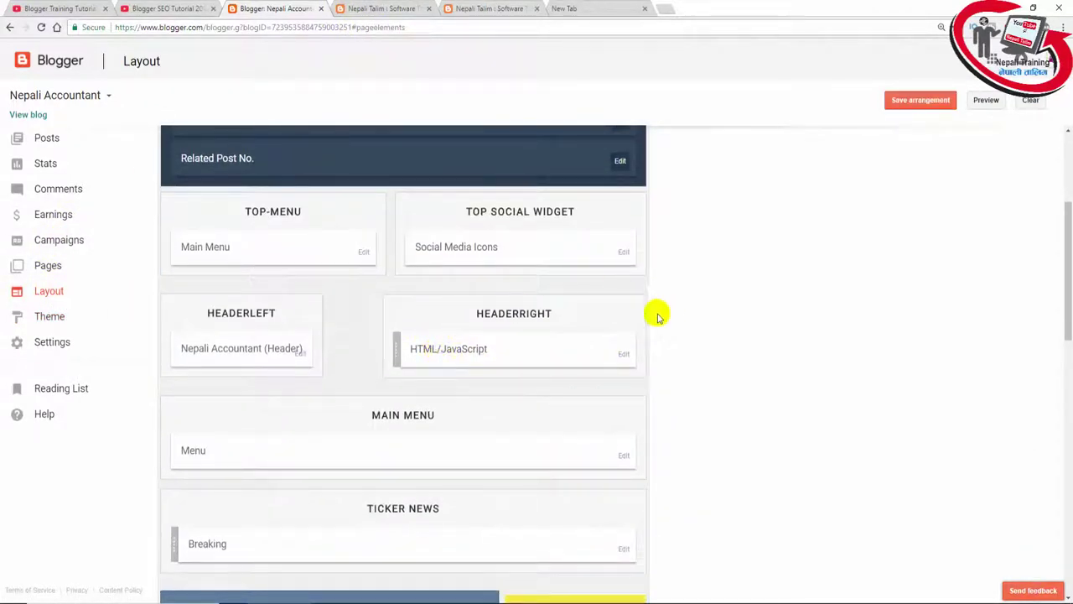
pyautogui.scroll(-1, 607, 335)
pyautogui.scroll(-6, 607, 335)
pyautogui.scroll(3, 620, 377)
pyautogui.scroll(5, 633, 411)
pyautogui.click(50, 137)
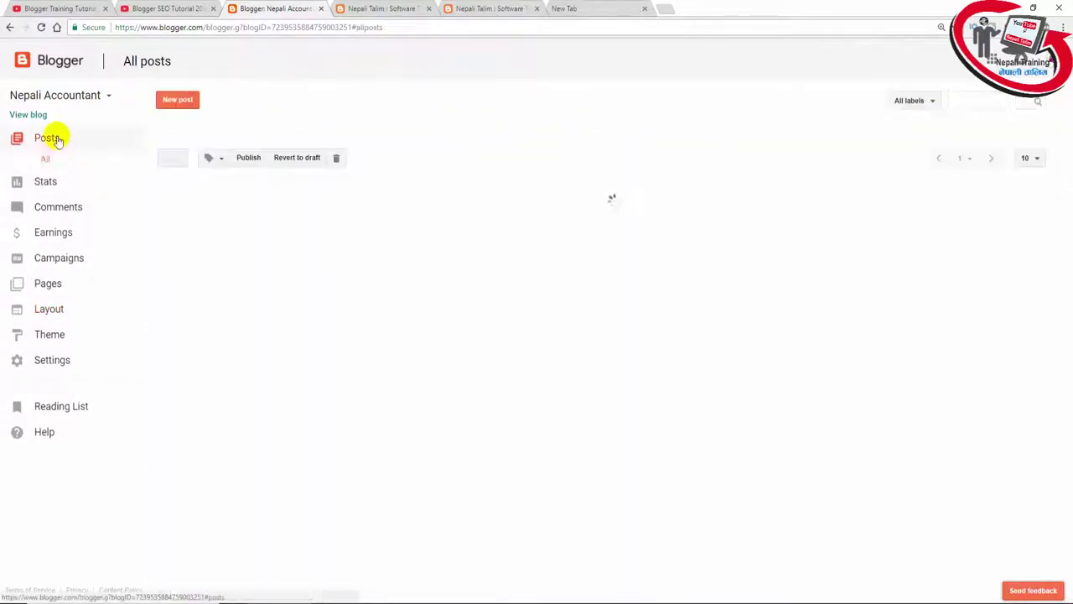
# Step: Switch to YouTube, view the Blogger Training Tutorials playlist and open the Nepali Talim channel's videos
pyautogui.click(168, 8)
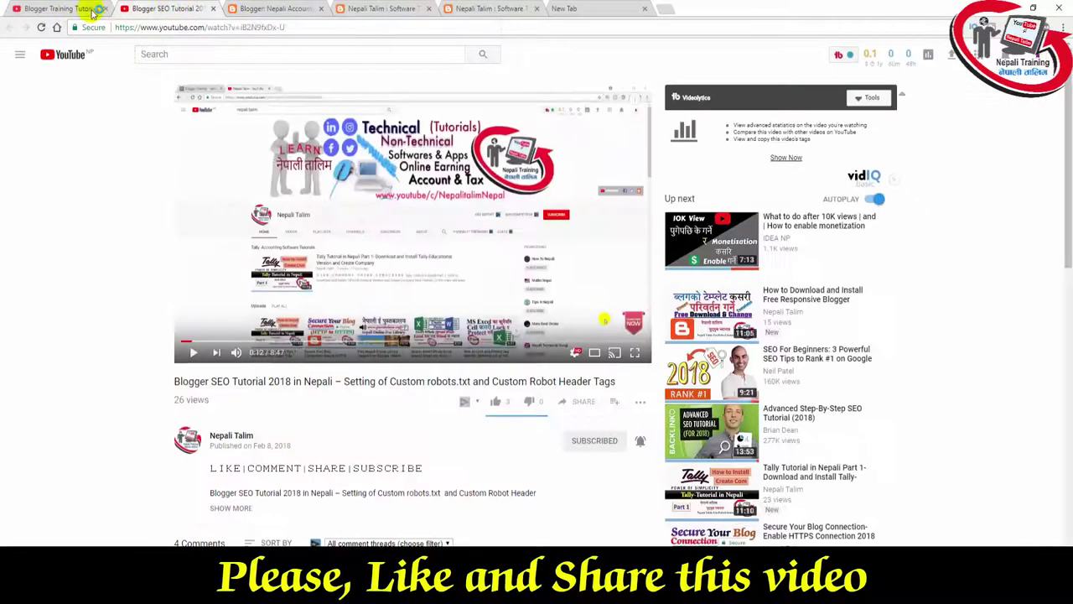
pyautogui.click(78, 10)
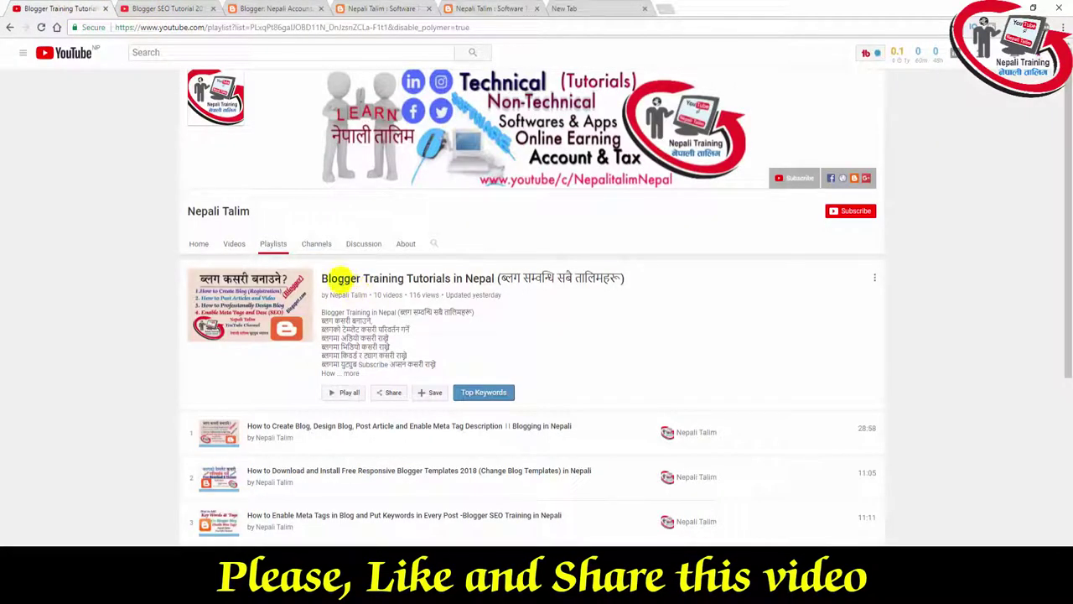
pyautogui.click(238, 244)
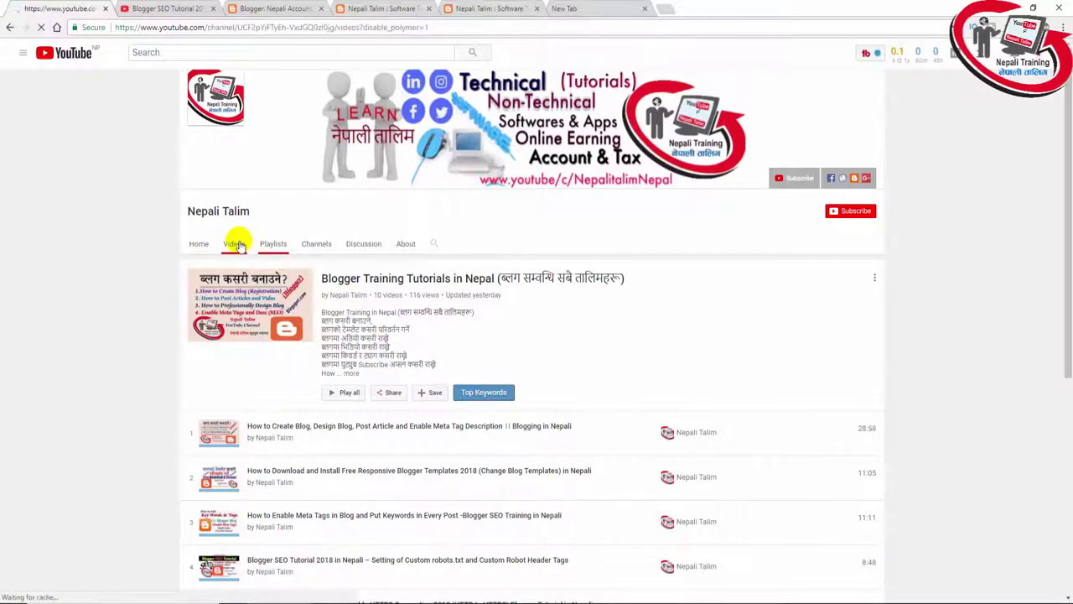